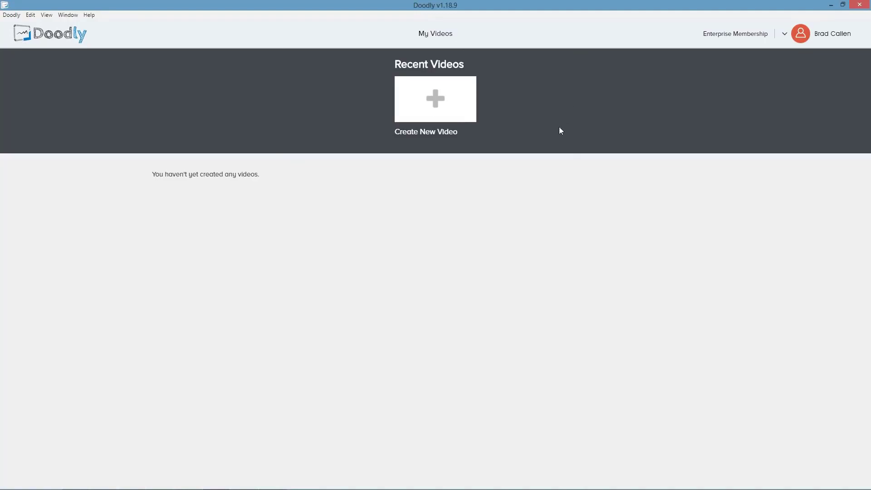
Step: Create a new video in the Whiteboard style with the title "Sample 1"
click(442, 108)
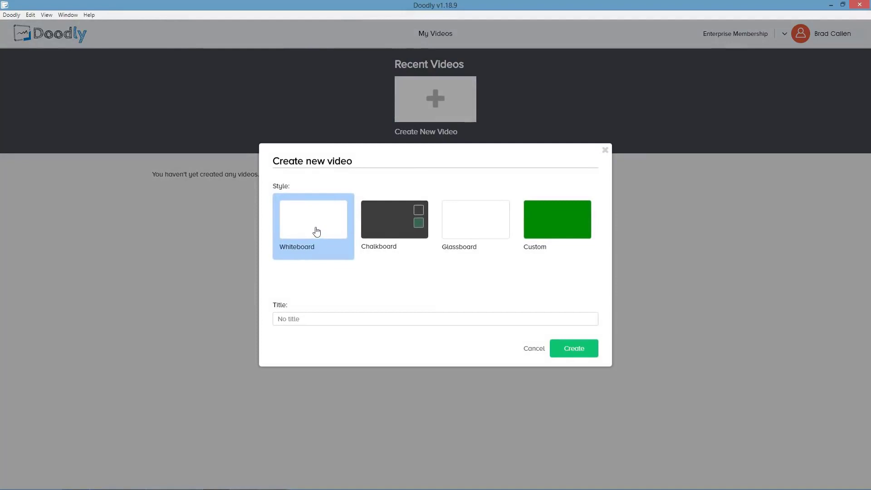
click(379, 234)
click(419, 223)
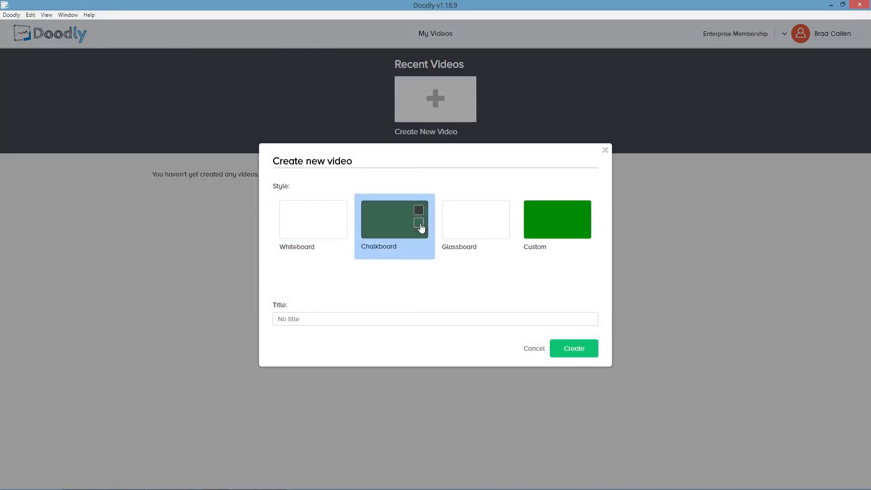
click(482, 228)
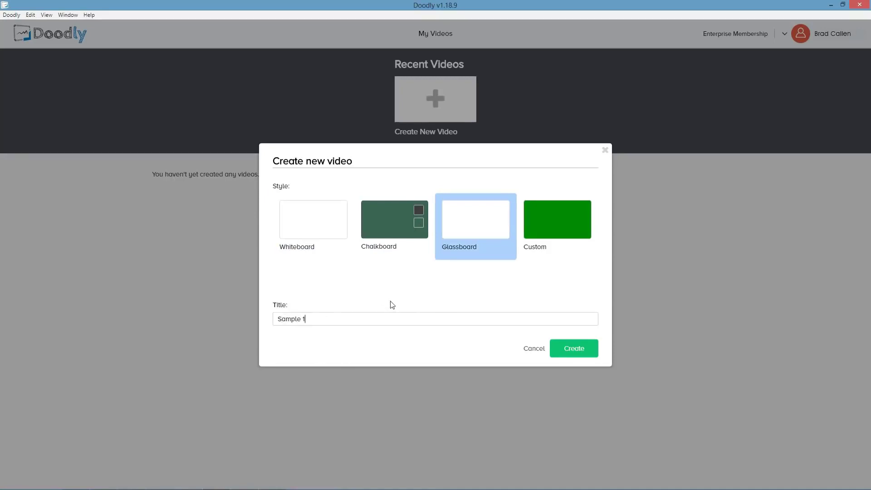
click(304, 227)
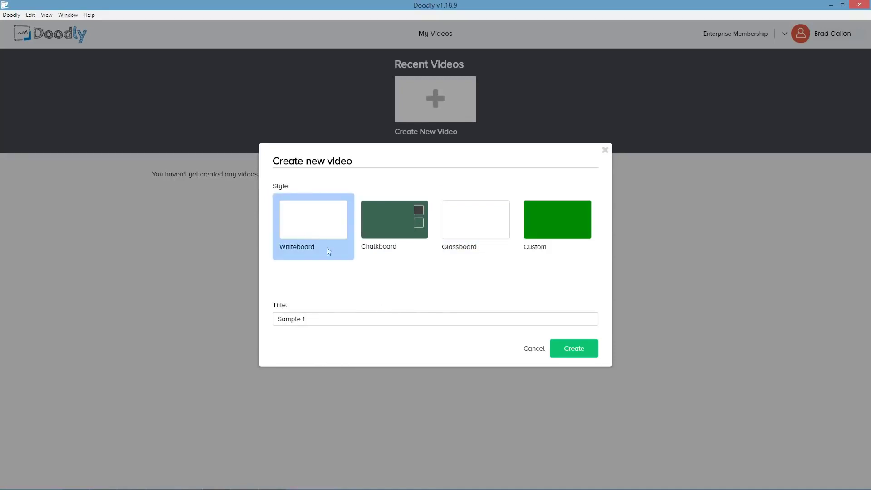
click(584, 350)
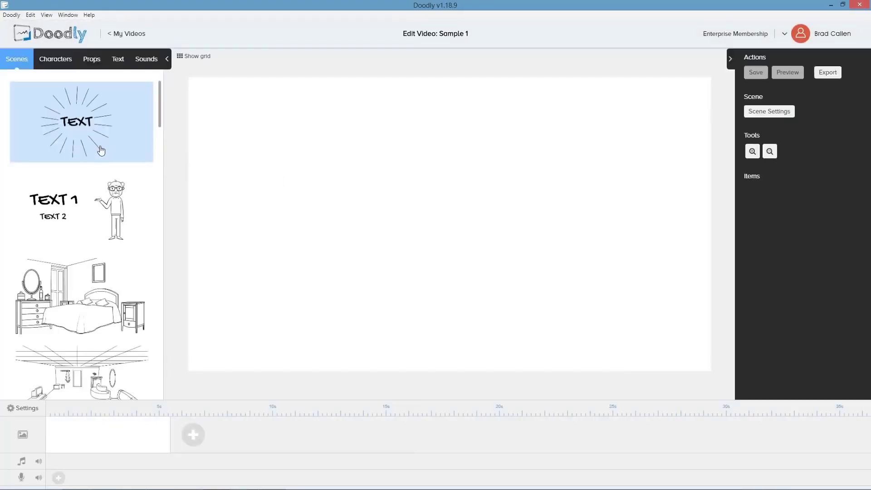
Step: Browse the libraries of scenes, characters, props and sounds to see which ready-made assets are available
scroll(100, 150, down, 15)
scroll(104, 164, down, 8)
click(56, 59)
scroll(99, 160, down, 12)
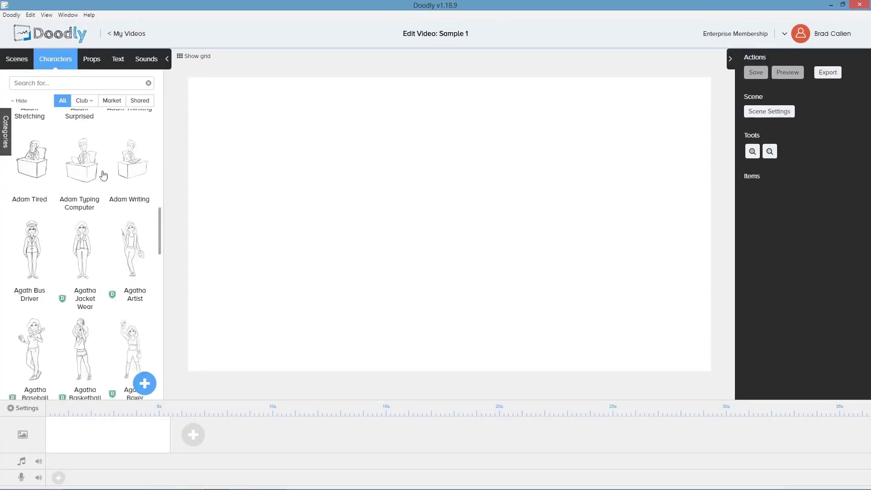
scroll(104, 175, down, 2)
click(96, 63)
scroll(109, 176, down, 10)
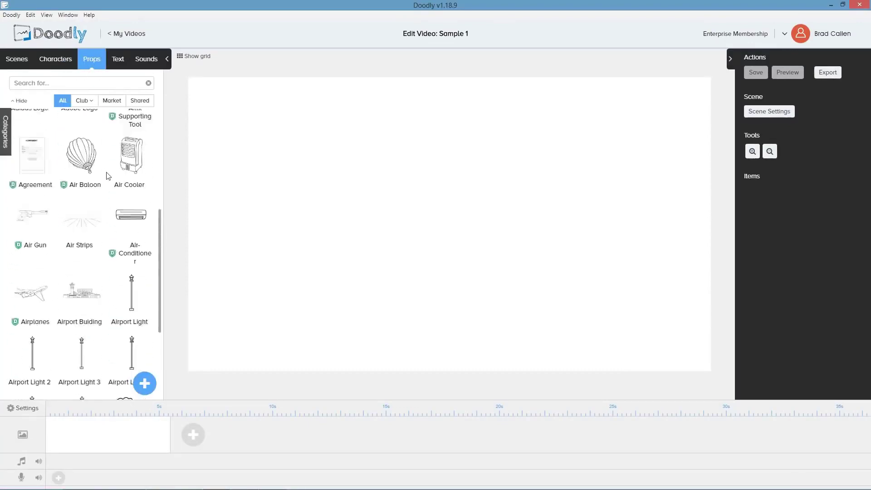
scroll(112, 170, down, 4)
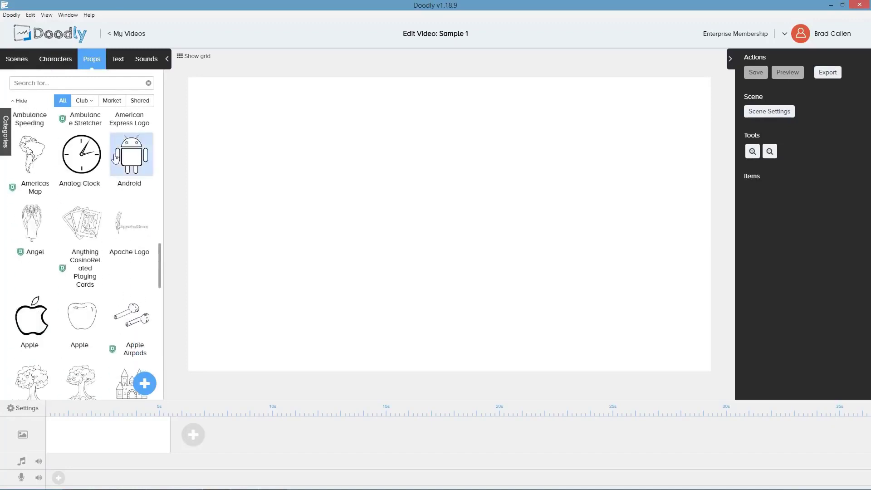
click(147, 63)
scroll(131, 168, down, 15)
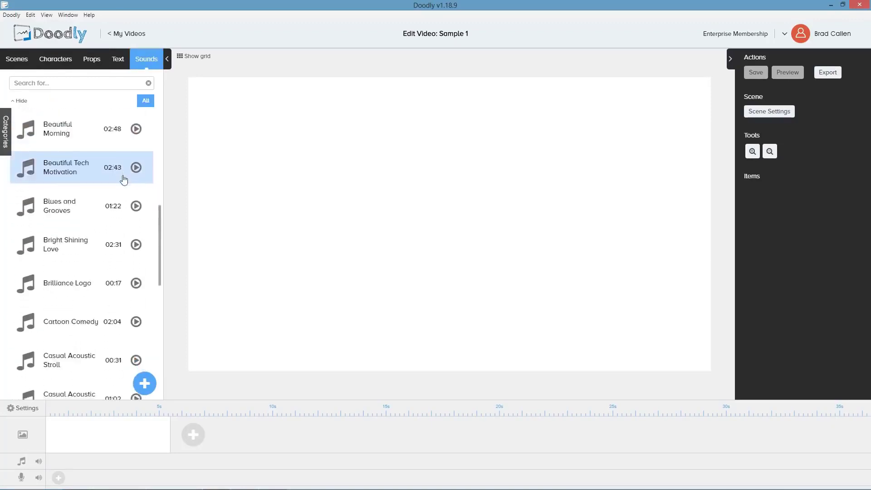
click(119, 64)
Step: Look at the dialogs for adding custom props, text and sounds, dismissing each without adding anything
click(93, 64)
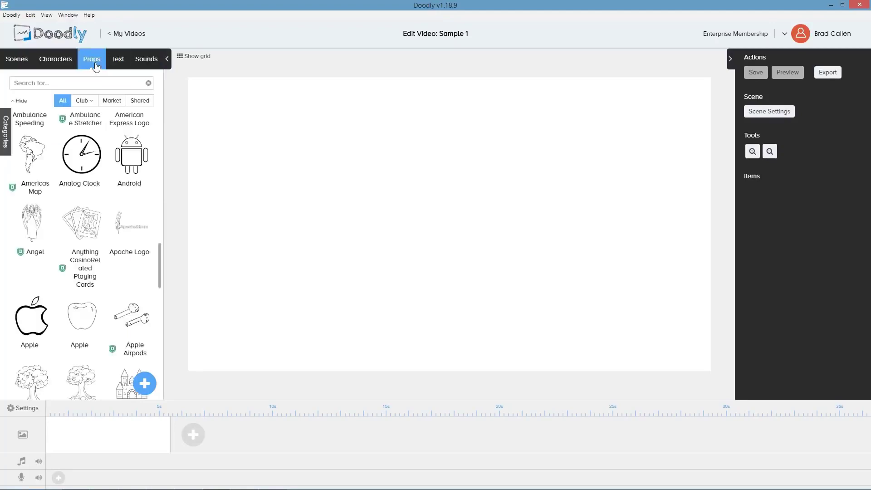
click(144, 384)
click(461, 316)
click(119, 62)
click(145, 383)
click(459, 314)
click(146, 59)
click(145, 383)
click(460, 314)
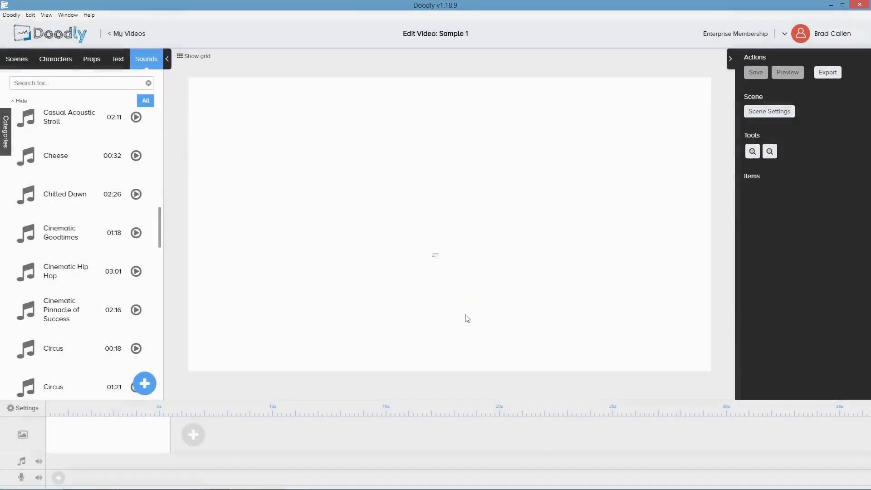
Step: Add the Steve Reading character to the canvas and place a swivel office chair beside him
click(55, 60)
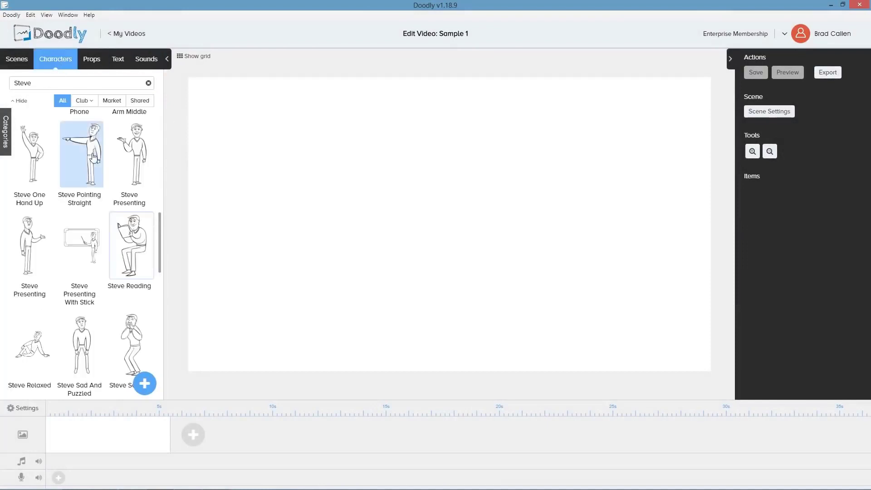
click(130, 246)
click(92, 59)
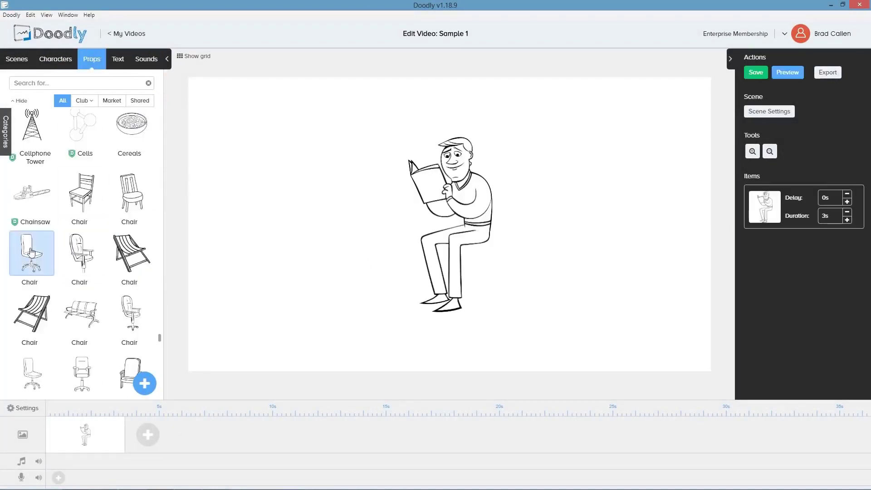
drag(420, 226, 504, 252)
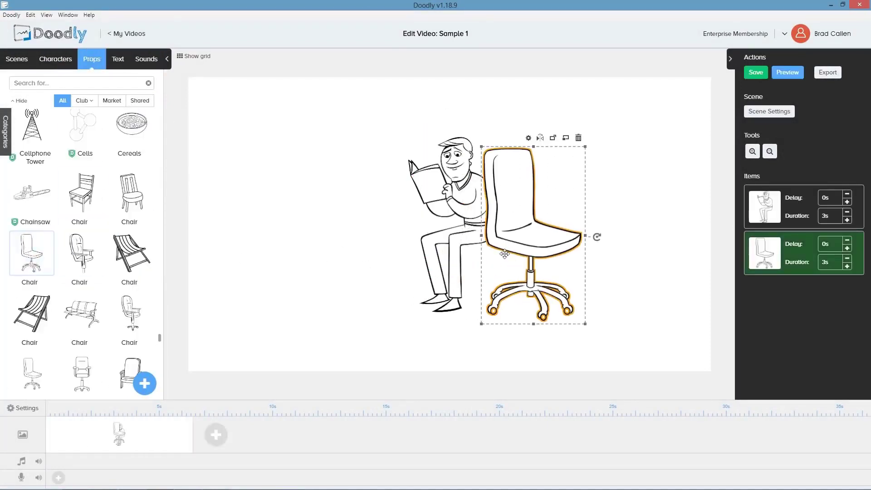
Step: Shrink the office chair, mirror it and position it behind the reading character so he sits on it
drag(585, 324, 554, 274)
drag(541, 168, 504, 205)
click(498, 176)
click(561, 210)
Step: Enlarge the reading character and chair together to nearly fill the canvas height, and preview the video
key(ctrl+a)
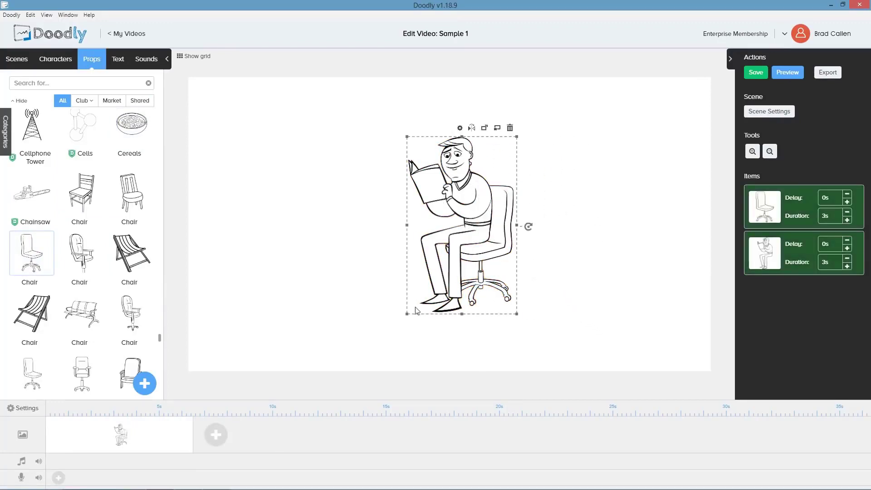
drag(407, 313, 375, 363)
drag(517, 137, 546, 87)
click(787, 73)
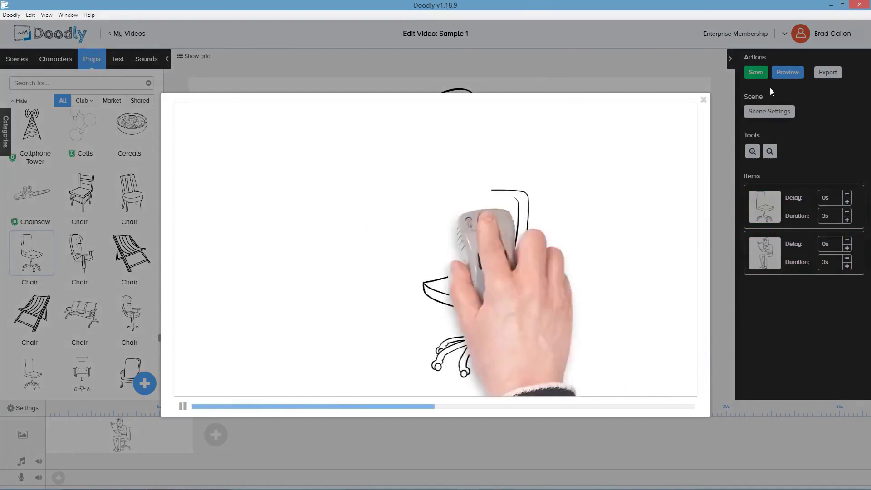
click(703, 100)
Step: Examine the video settings for drawing hands, scene transition, erase mode and video end, and close them without applying
click(23, 408)
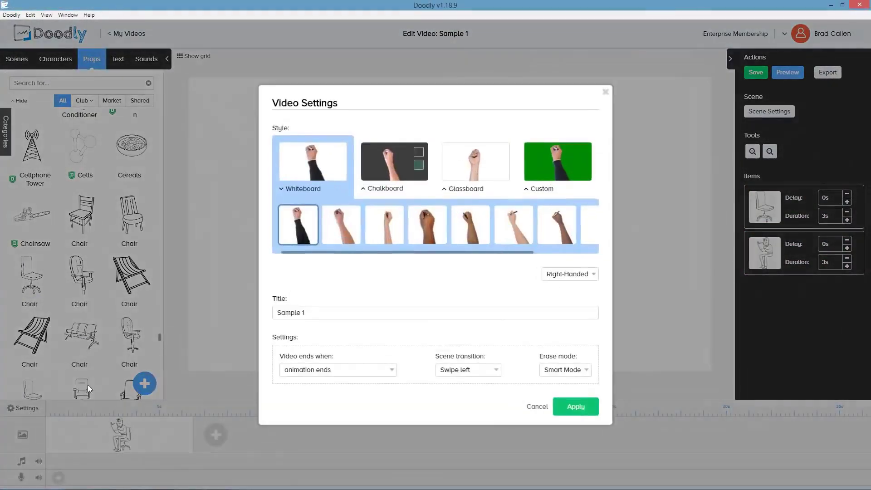
click(385, 230)
click(427, 230)
click(517, 229)
drag(491, 247, 573, 247)
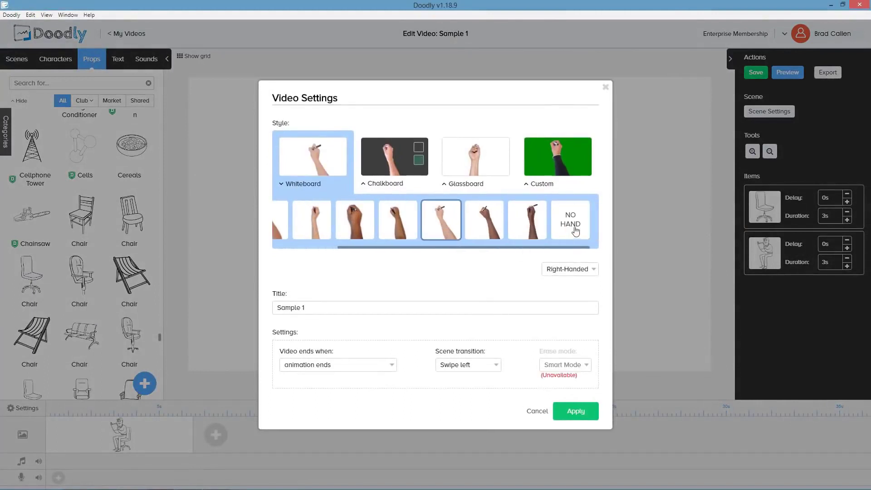
click(467, 369)
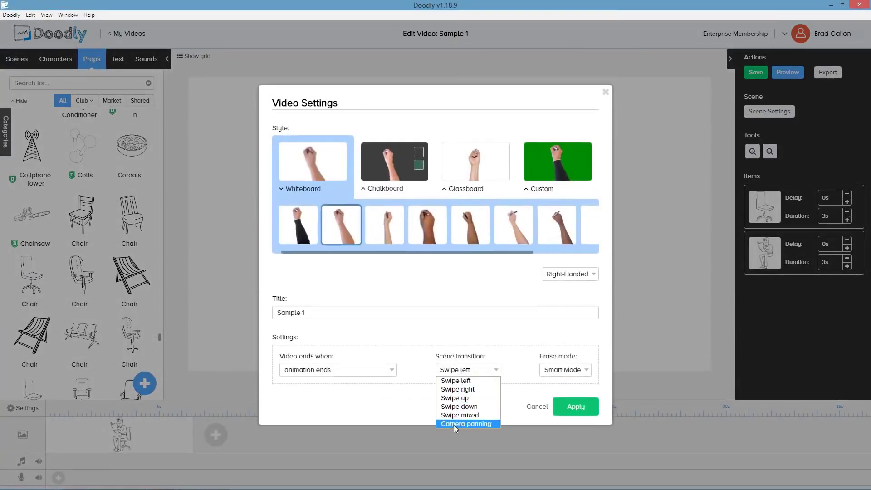
click(559, 373)
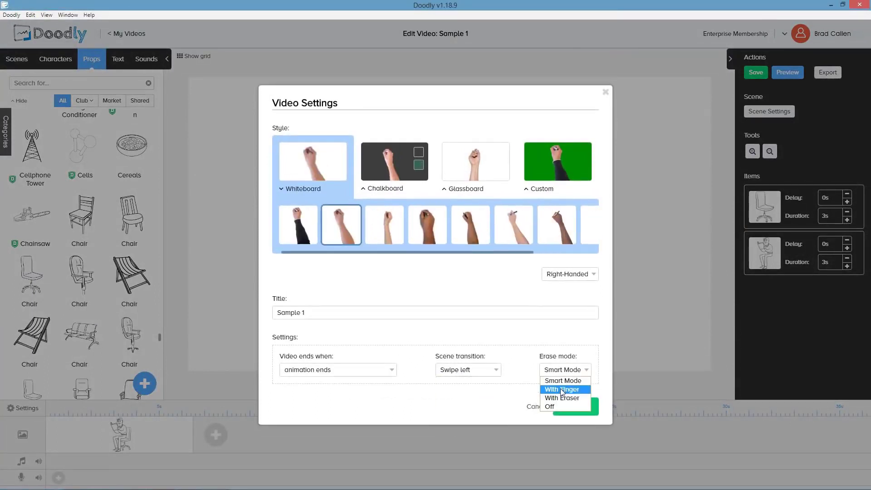
click(563, 372)
click(339, 371)
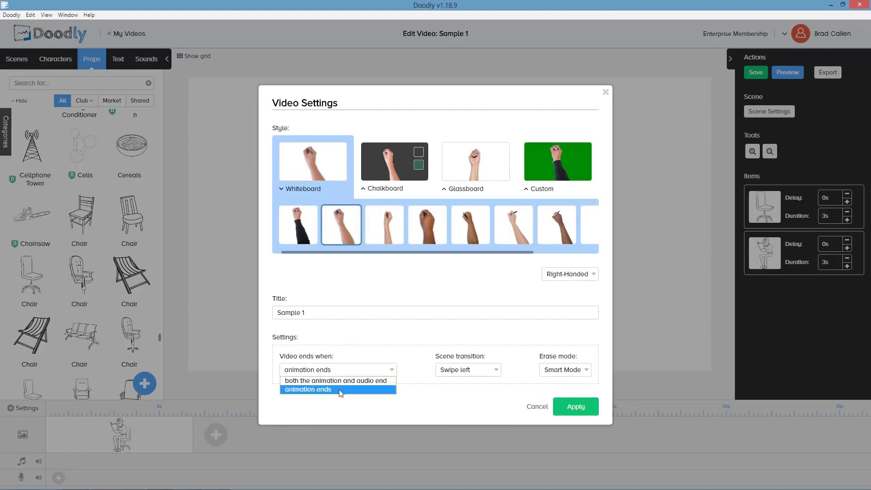
click(611, 94)
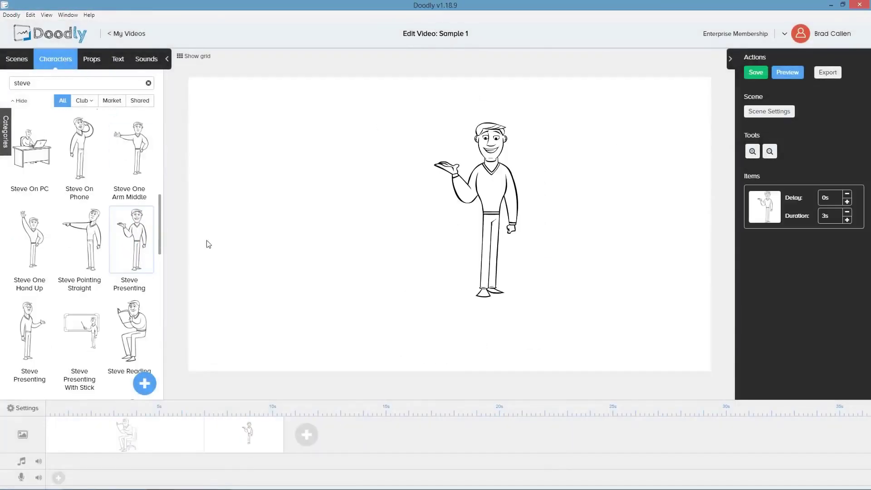
Step: Enlarge the Steve Presenting character to nearly the full canvas height and centre it in the scene
click(491, 195)
drag(434, 298, 403, 361)
drag(472, 218, 450, 199)
drag(382, 342, 369, 364)
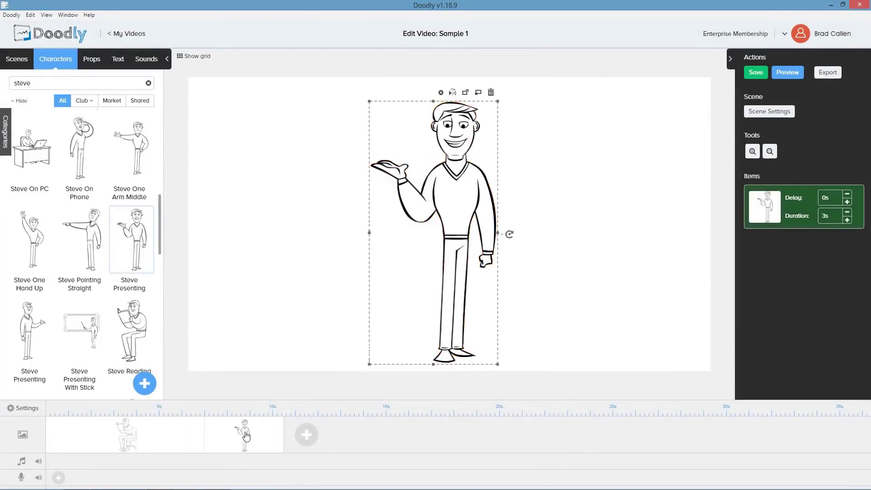
Step: Move the presenting character's scene ahead of the reading scene and add a library music track at the timeline's start
drag(227, 441, 107, 440)
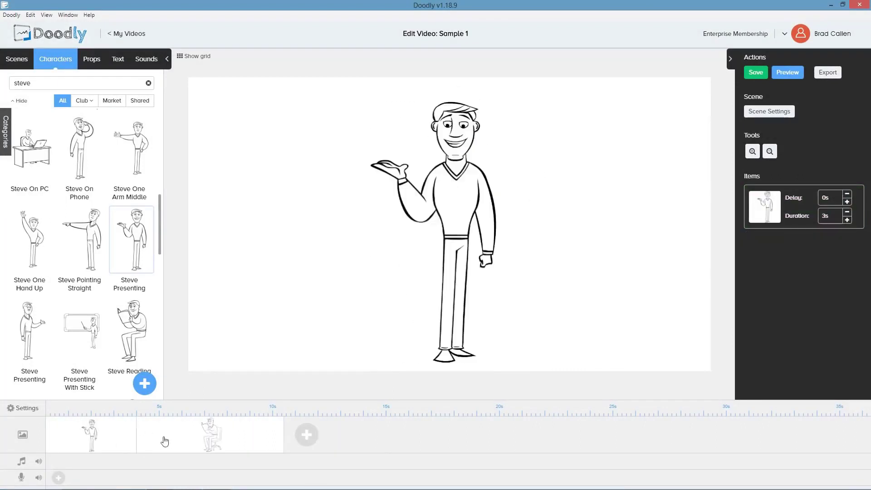
click(154, 63)
drag(84, 224, 113, 462)
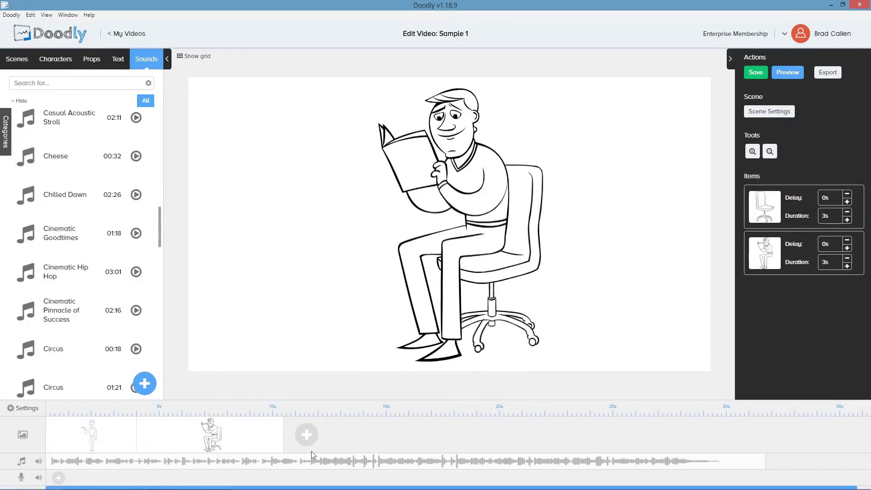
Step: Add the Magic prop with the hat and wand to the empty scene and enlarge it to fill the canvas
click(93, 62)
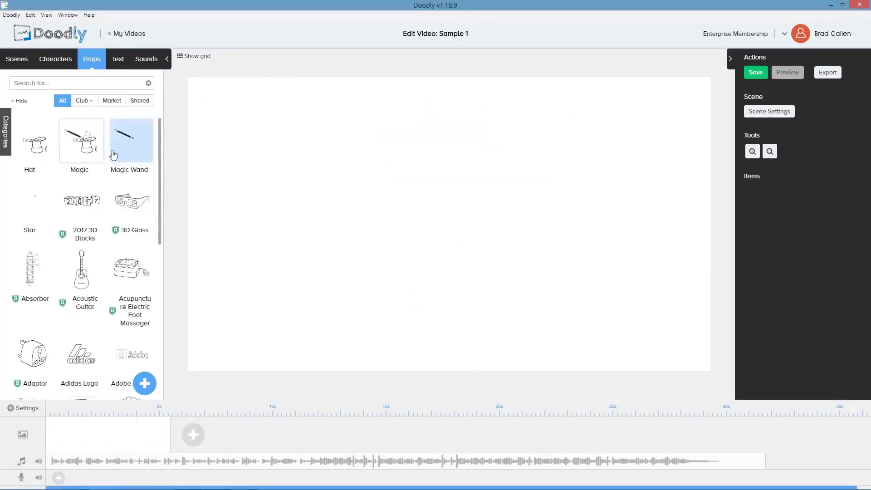
drag(82, 141, 431, 218)
drag(313, 302, 246, 394)
drag(548, 136, 635, 75)
Step: Open the Magic prop's reveal paths for editing, increase the path size and trace the hat's brim and body
click(567, 66)
drag(790, 242, 821, 242)
mouse_move(575, 286)
mouse_down()
mouse_move(498, 443)
mouse_move(458, 278)
mouse_move(583, 280)
mouse_move(586, 256)
mouse_up()
click(588, 245)
click(407, 245)
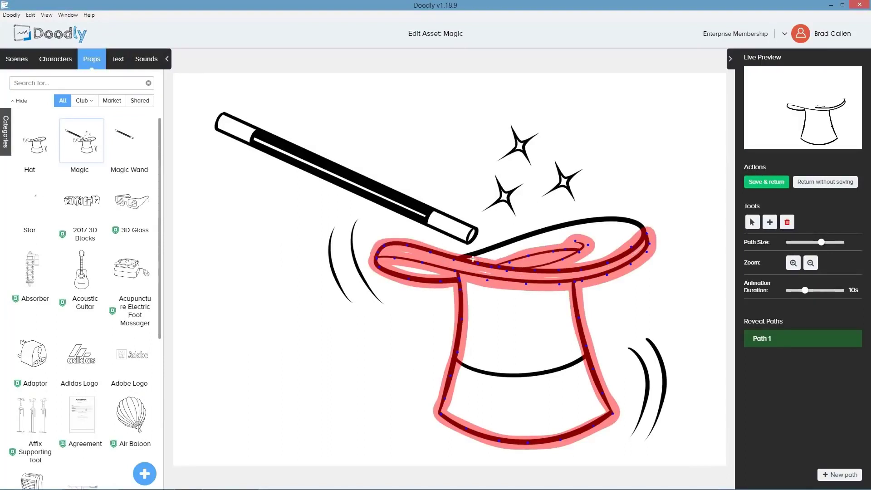
click(573, 224)
Step: Add separate reveal paths for the hat's band and for the motion lines on both sides of the hat
click(839, 475)
click(839, 475)
click(839, 475)
click(839, 474)
click(839, 474)
click(358, 216)
click(387, 307)
Step: Add a new reveal path that traces the whole magic wand
click(839, 475)
click(285, 145)
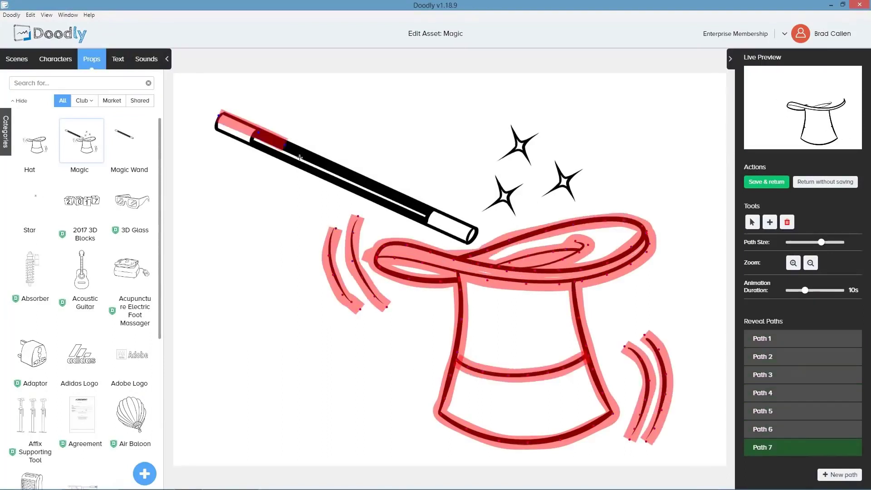
click(464, 228)
Step: Reduce the path size and add reveal paths tracing each of the three stars above the hat
click(839, 475)
drag(821, 242, 810, 243)
click(517, 220)
click(489, 212)
click(839, 474)
click(574, 200)
click(839, 475)
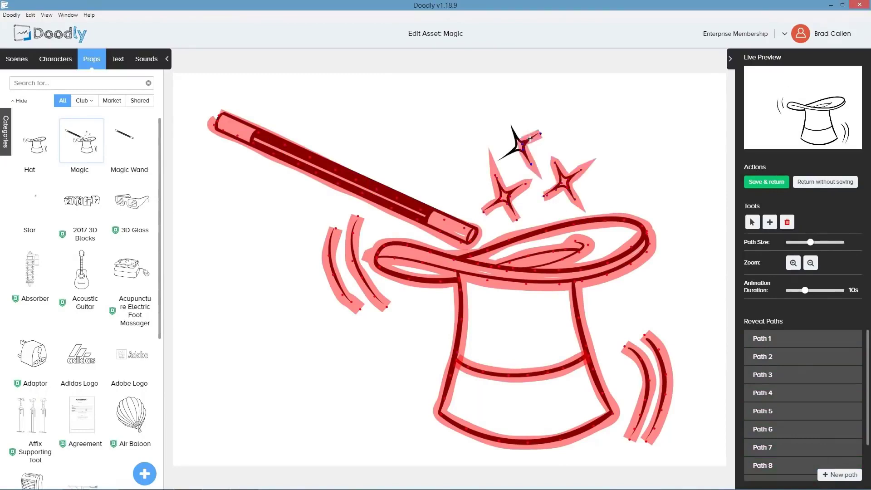
click(512, 130)
Step: Save the reveal paths, set the Magic prop's duration to 15 s and preview the video
click(767, 182)
click(848, 220)
click(792, 75)
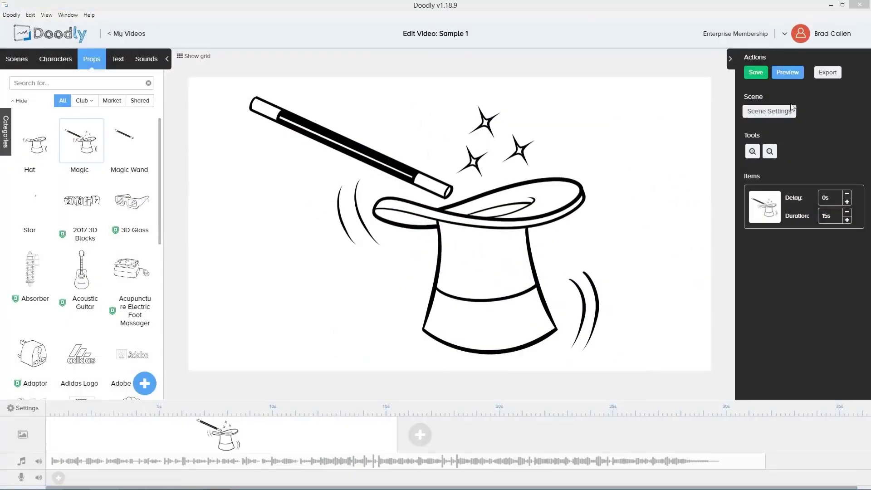
Step: Export the video at 1080p (1920x1080) with 30 FPS and Maximum (100%) quality
click(828, 72)
click(380, 248)
click(367, 279)
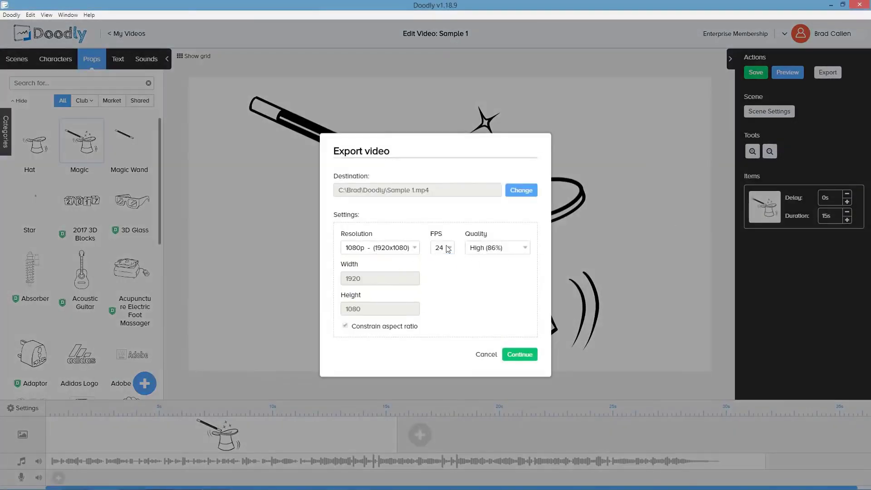
click(439, 278)
click(484, 249)
click(486, 284)
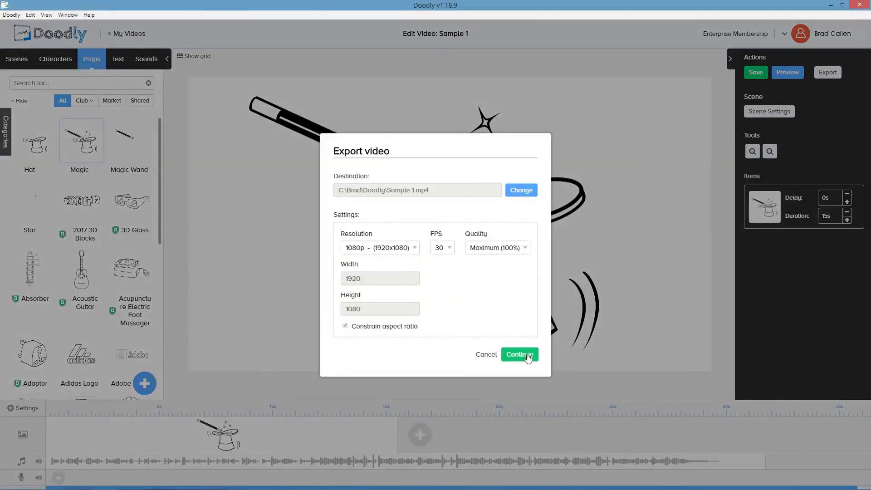
click(525, 357)
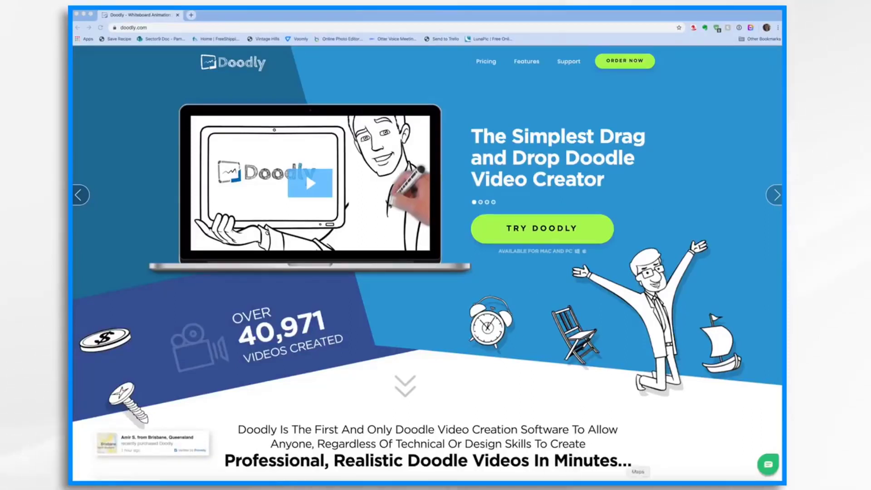
Step: Switch from the product website to Doodly and look through the list of existing projects
click(663, 484)
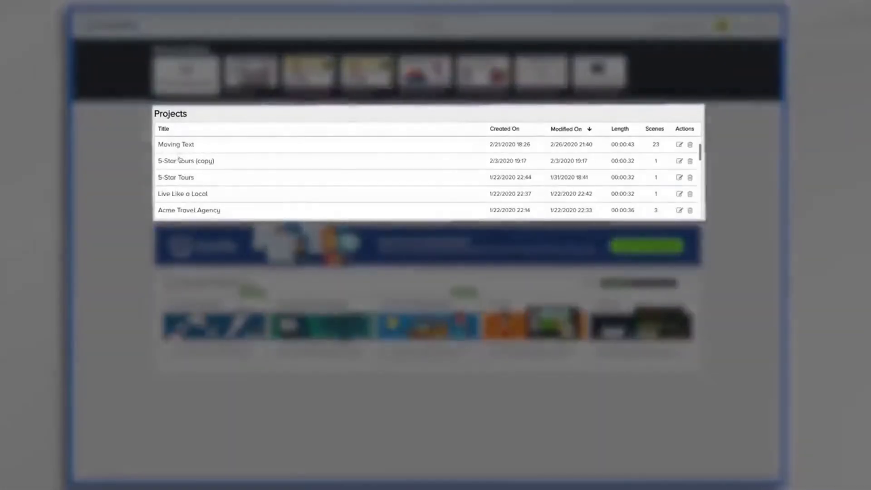
scroll(181, 168, down, 15)
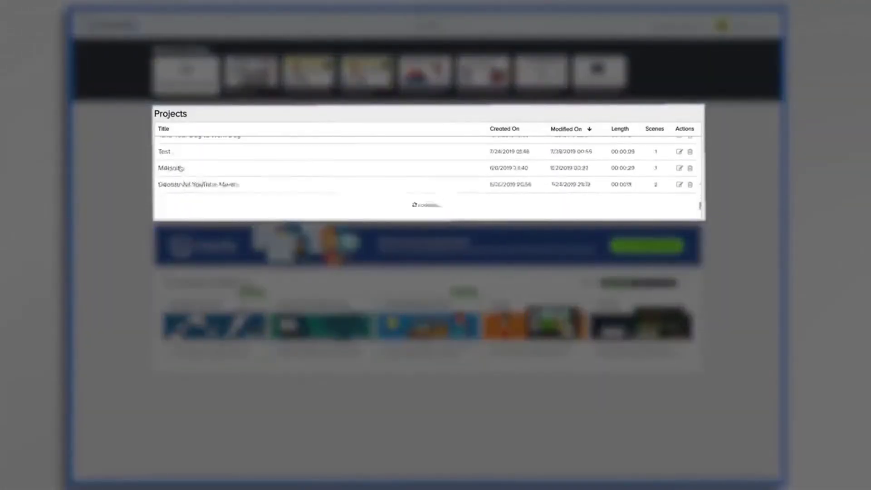
Step: Return to the start of the project list and examine the Doodler Toolbox add-ons, including Voomly, Enterprise, Rainbow and Elite Masterclass
scroll(181, 168, up, 15)
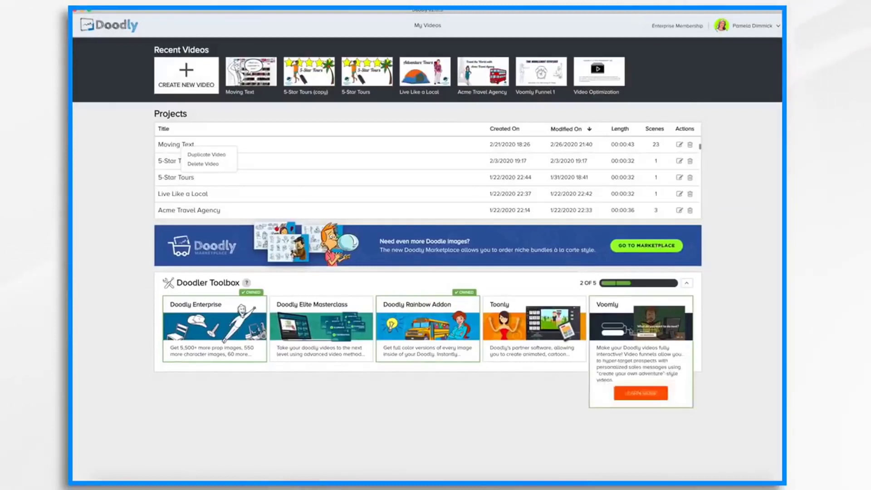
mouse_move(179, 348)
mouse_move(637, 319)
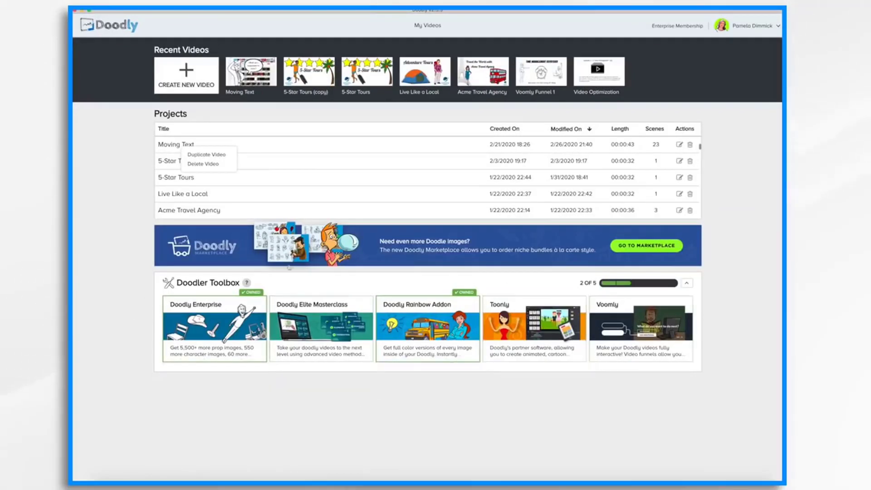
mouse_move(198, 333)
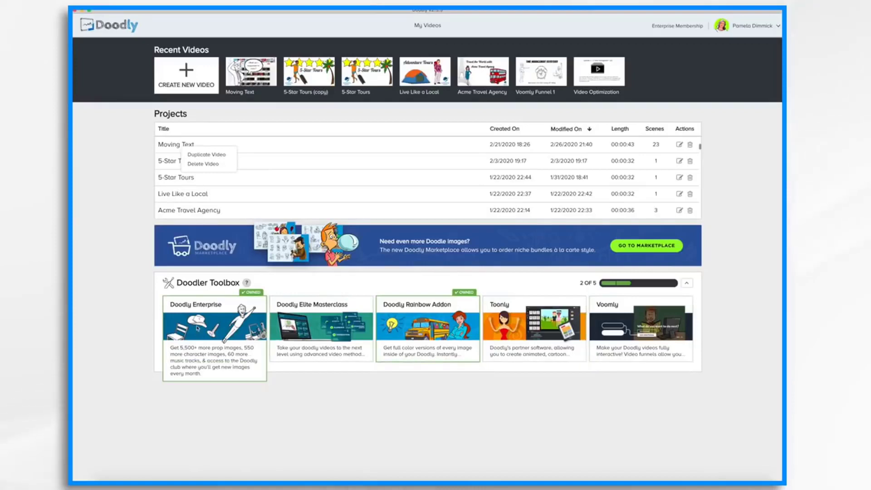
mouse_move(397, 305)
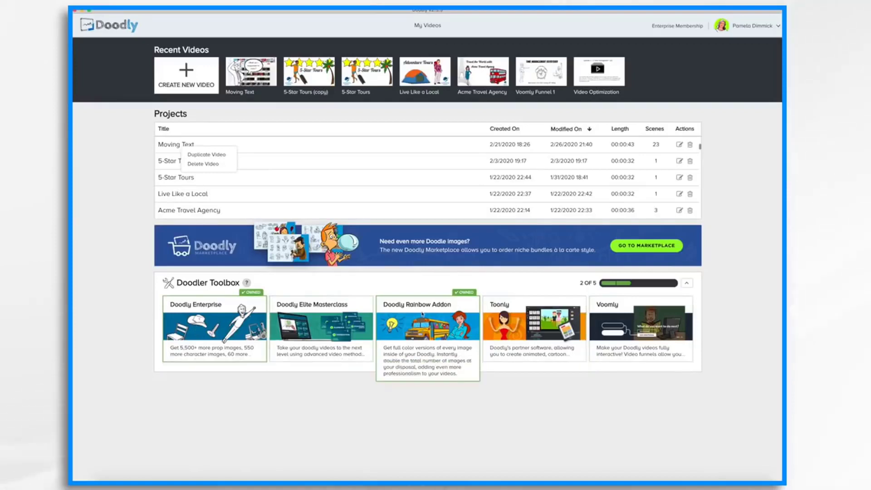
mouse_move(311, 323)
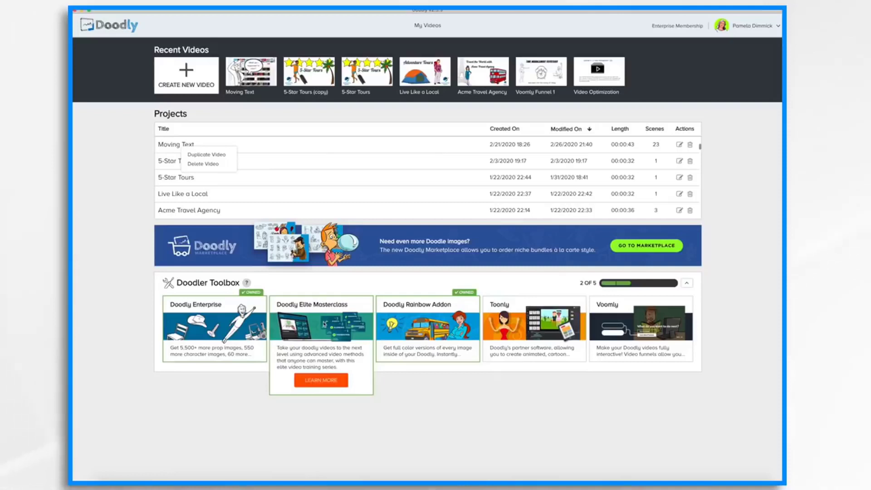
mouse_move(496, 306)
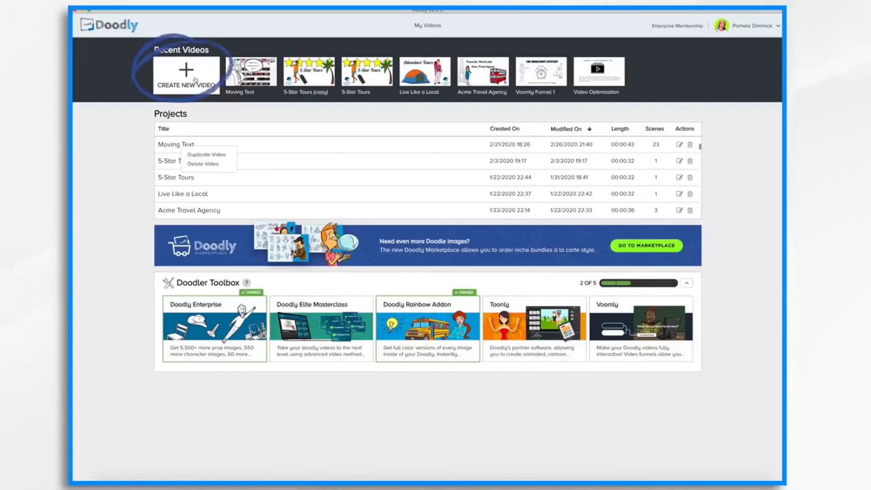
Step: Create a new Whiteboard-style video titled "Doodly Interface Tour" at 480p (854x480) resolution
click(195, 80)
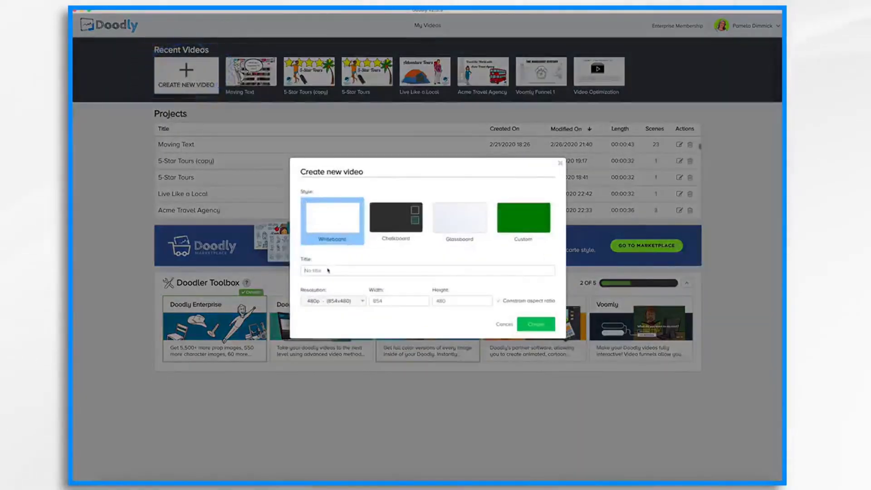
click(328, 271)
text(Doodly Interface Tour)
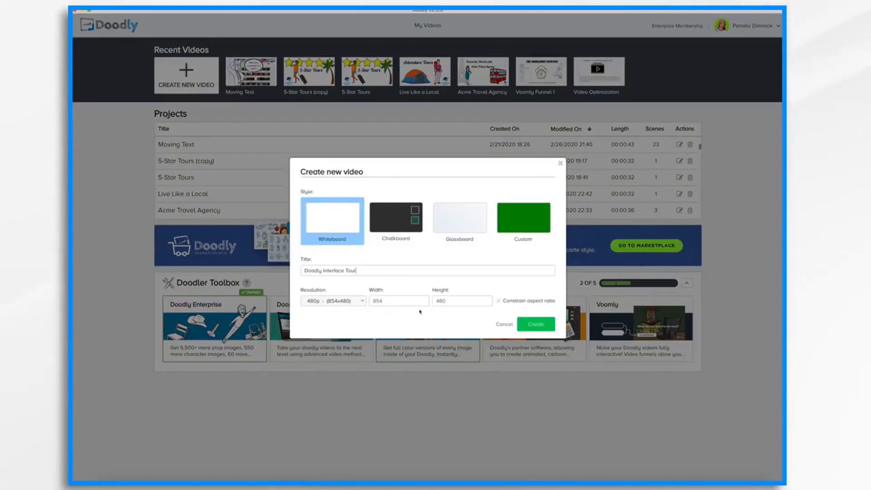
click(536, 324)
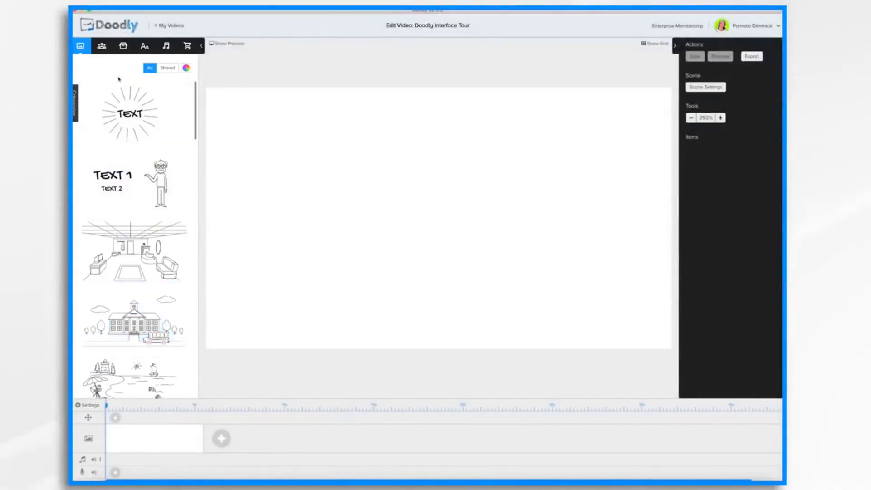
Step: Look through the Characters, Props, Text, Sounds and Marketplace asset libraries in turn
click(102, 48)
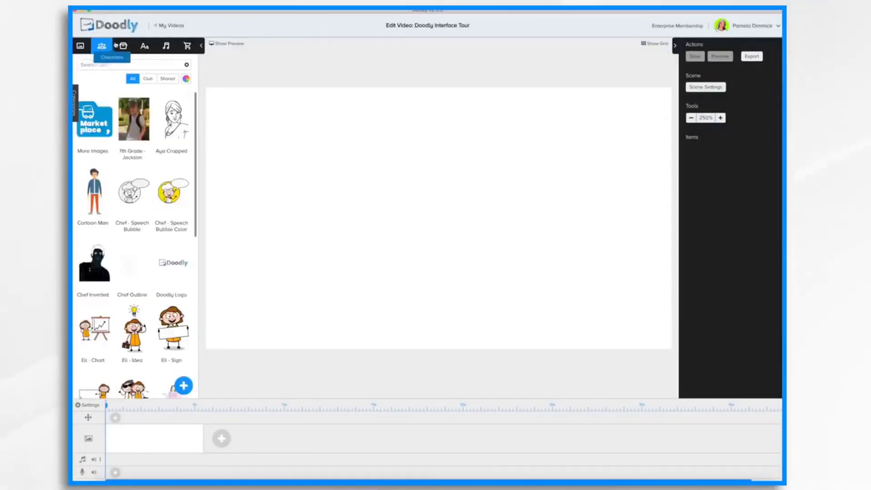
click(123, 46)
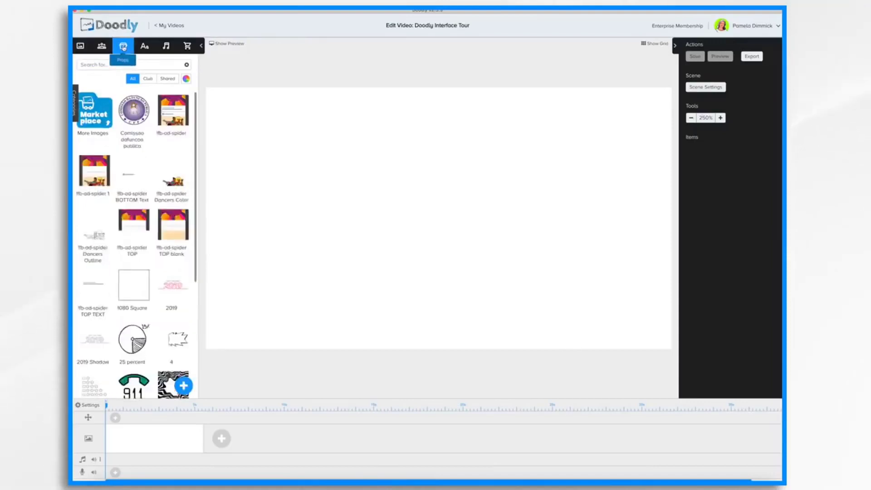
click(144, 46)
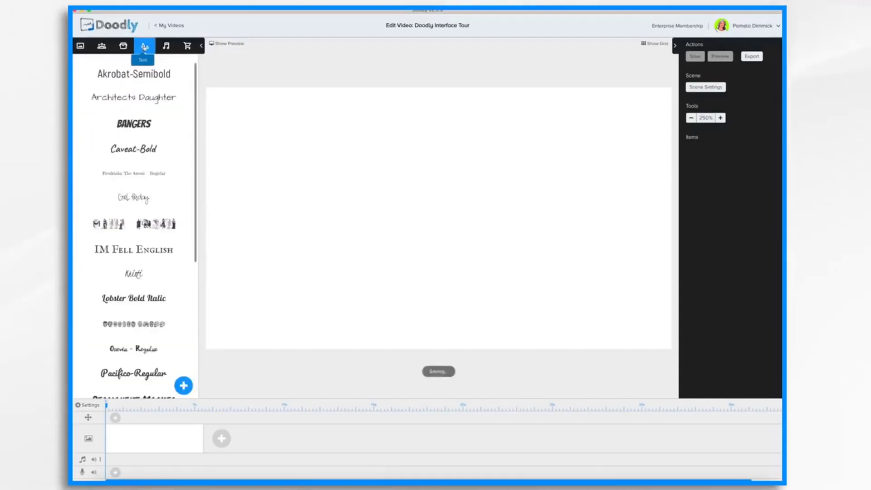
click(166, 46)
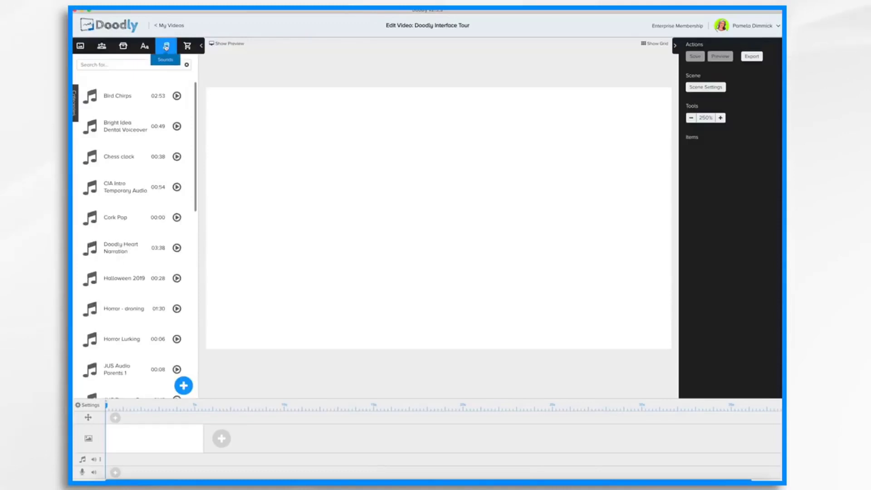
click(187, 46)
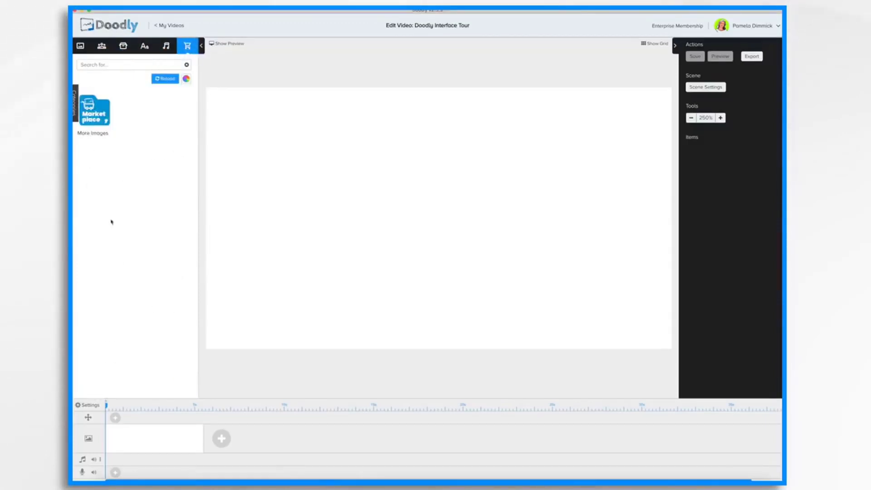
Step: Browse the character library by category, viewing the Business characters and the Casual ones
click(102, 46)
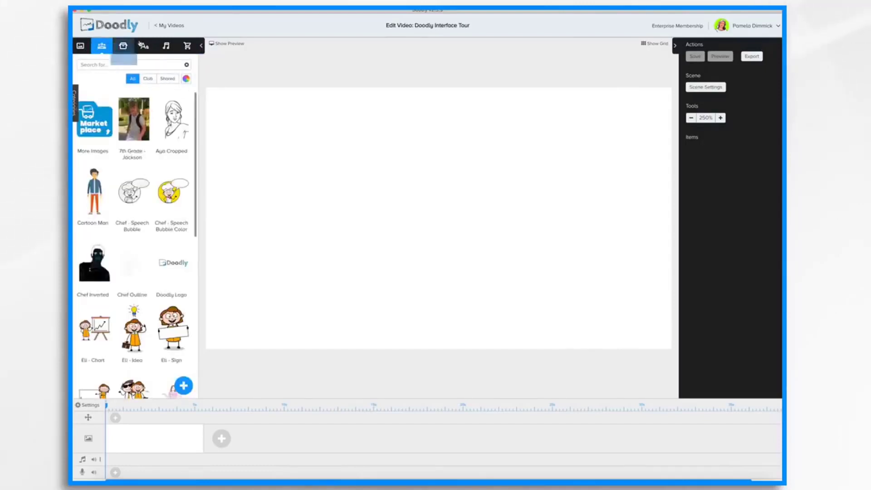
click(76, 99)
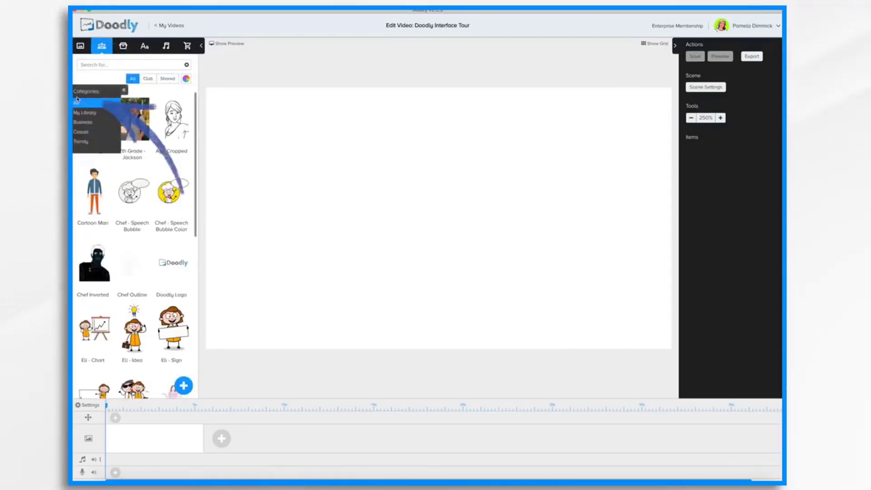
click(88, 124)
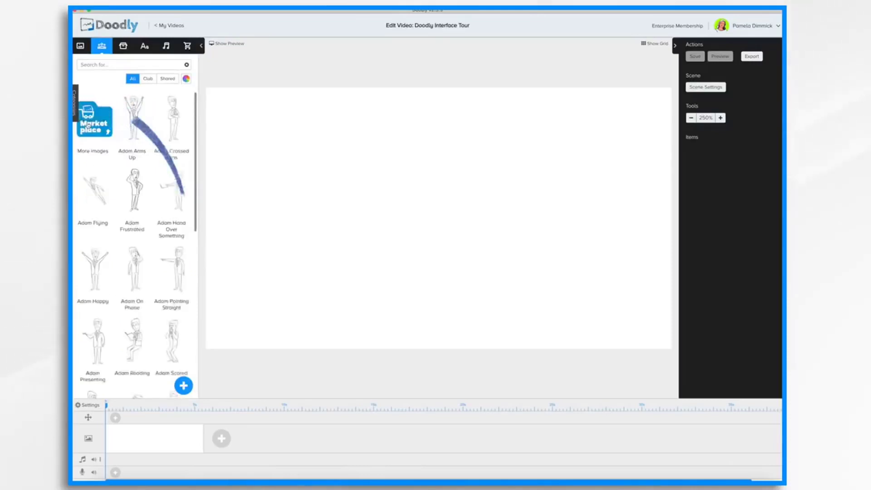
click(75, 102)
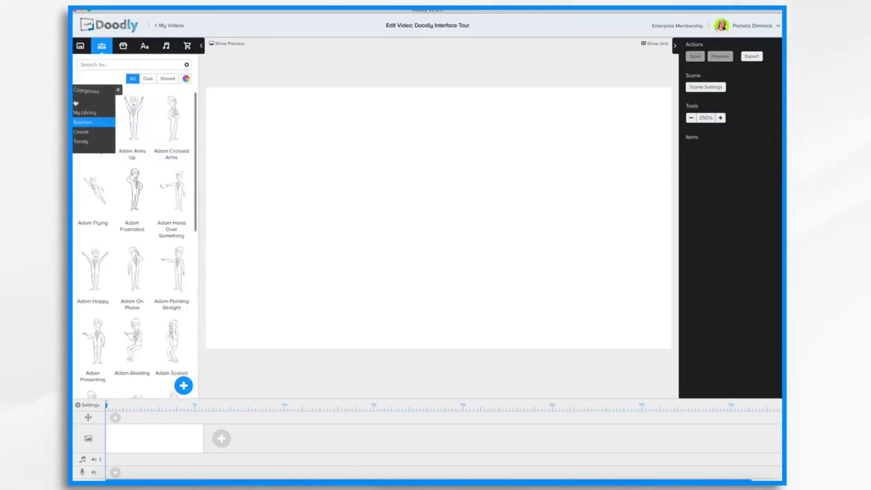
click(83, 132)
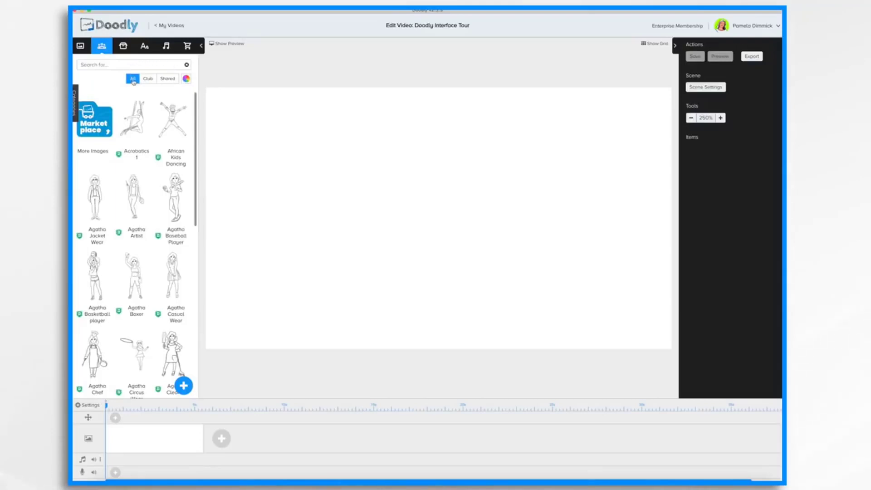
Step: View only the Club characters and the Shared ones, and return the character filter to All
mouse_move(120, 154)
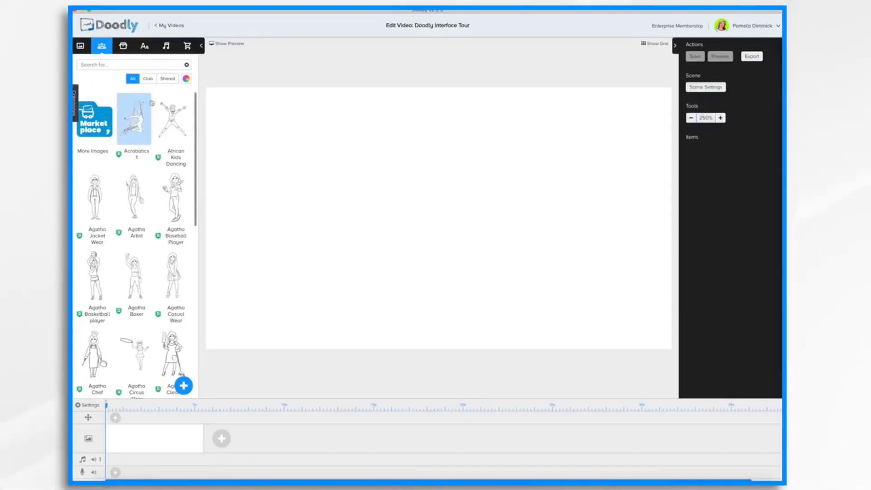
click(148, 79)
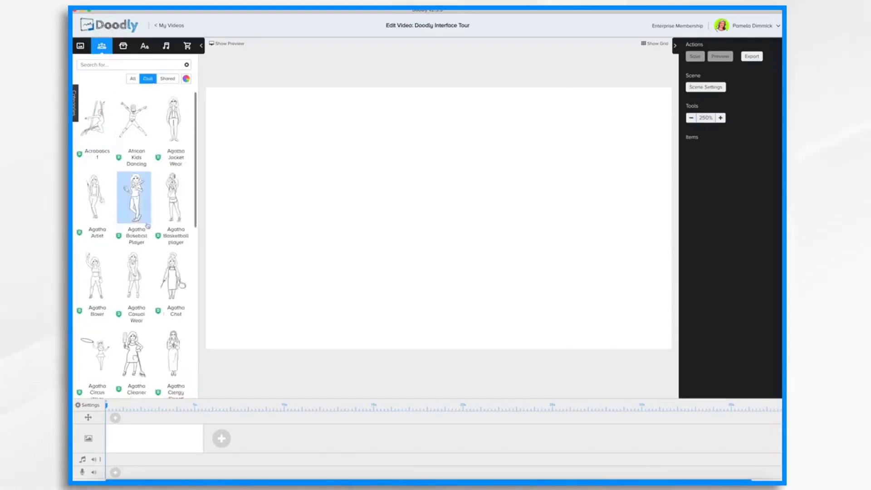
scroll(148, 226, down, 15)
scroll(148, 226, down, 10)
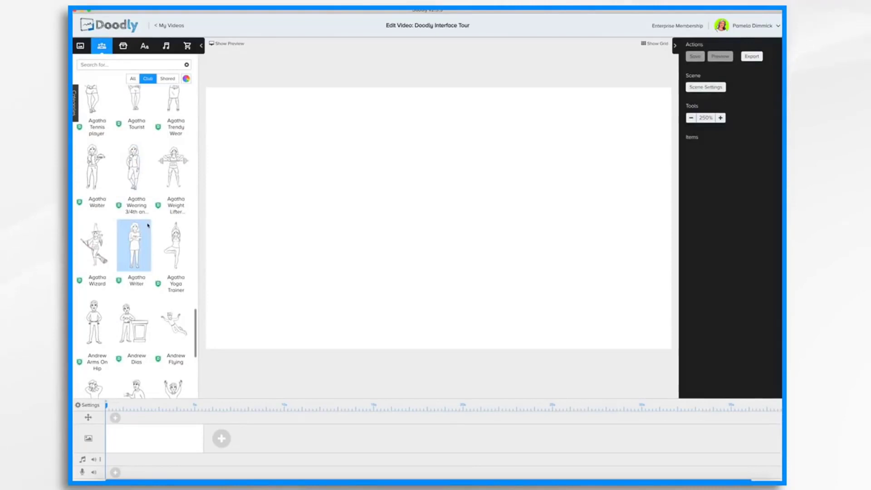
click(167, 79)
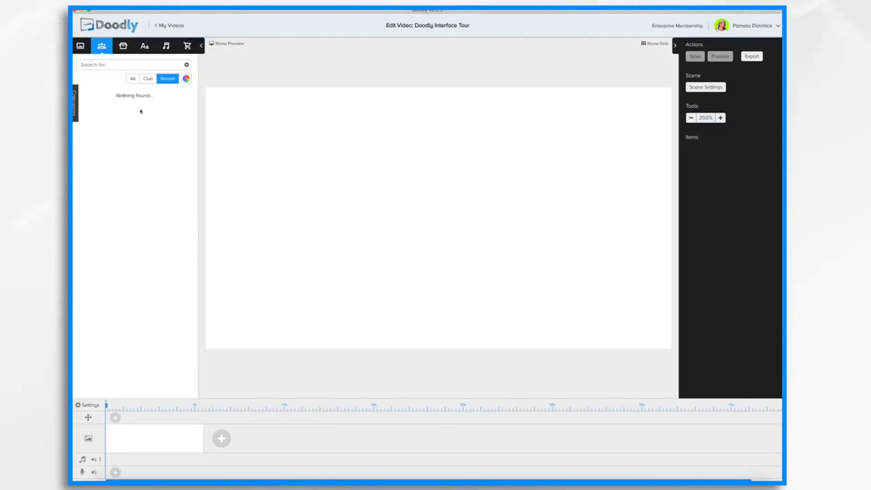
click(132, 79)
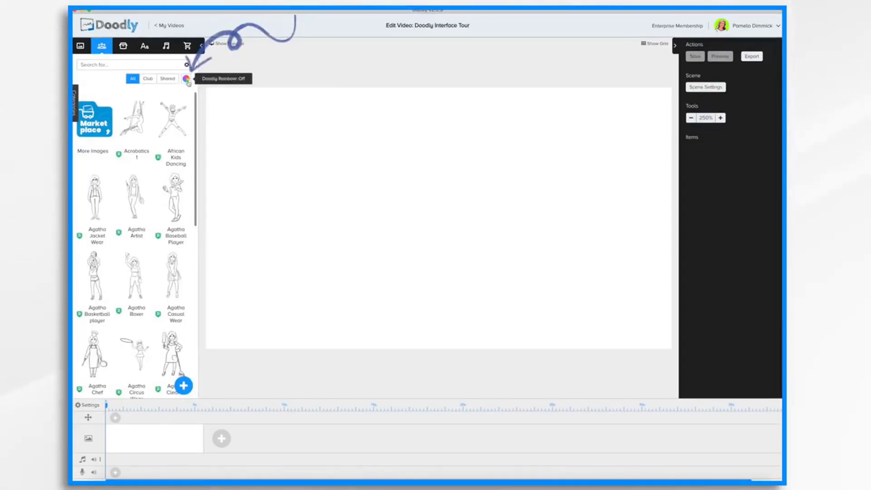
Step: Turn on Doodly Rainbow for the characters and browse their full-color versions
click(187, 80)
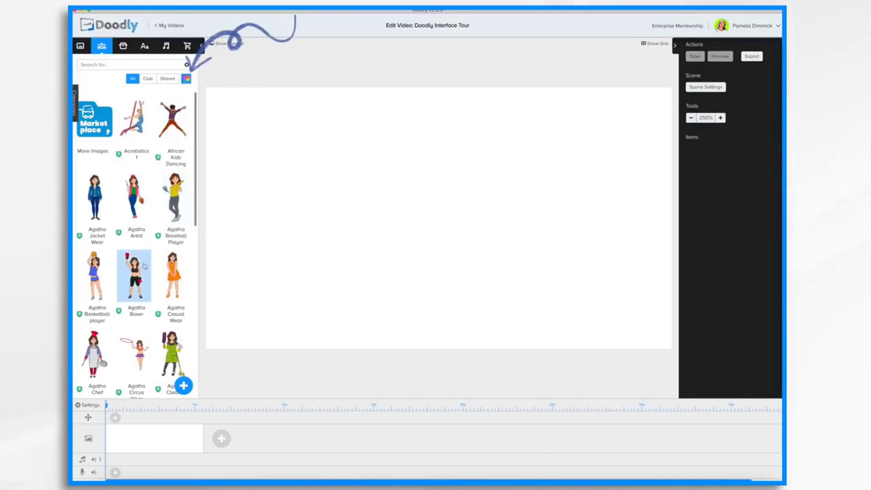
scroll(144, 266, down, 4)
scroll(145, 265, down, 15)
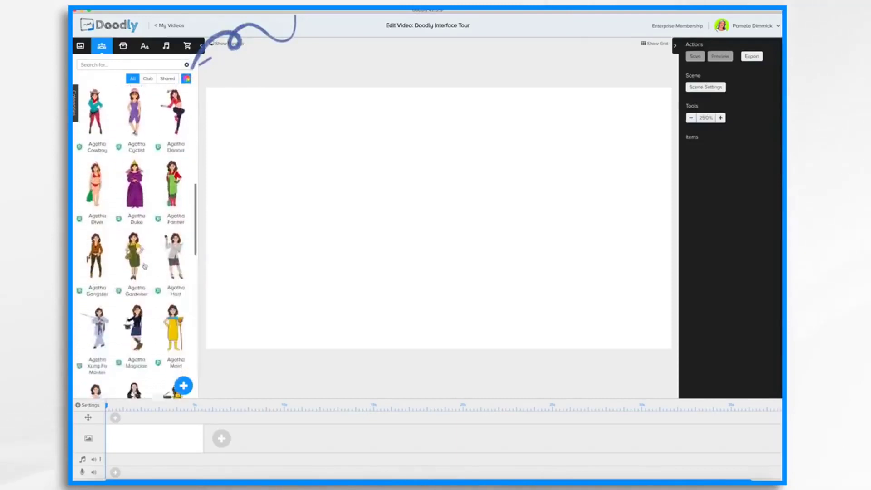
Step: Add the scene template with Text 1, Text 2 and the presenting man, and shift the man and Text 1 to the right
click(80, 45)
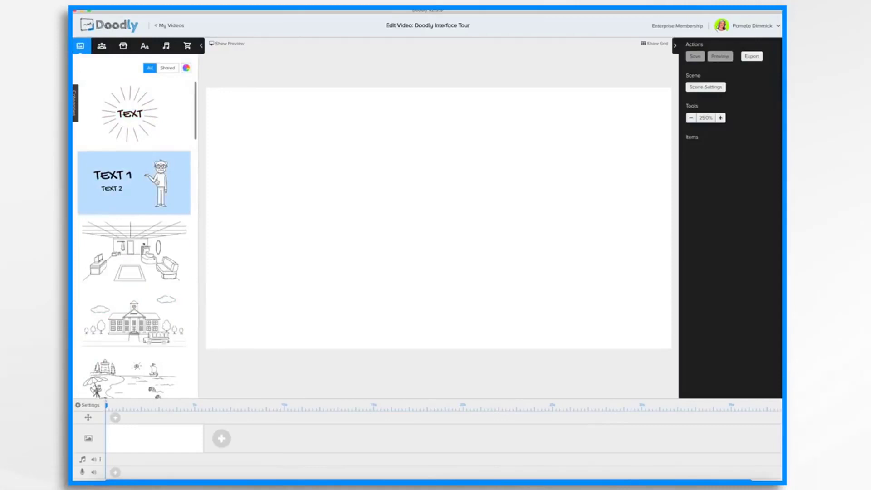
drag(138, 179, 406, 191)
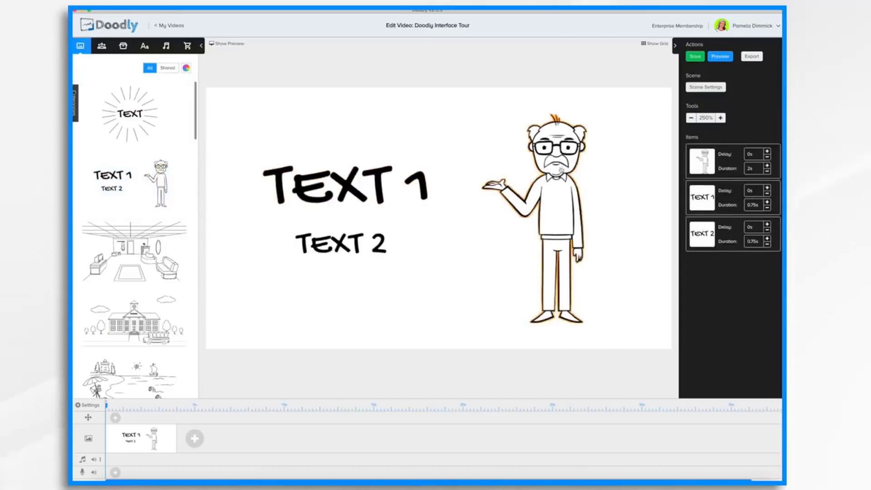
drag(482, 166, 538, 166)
drag(342, 195, 362, 190)
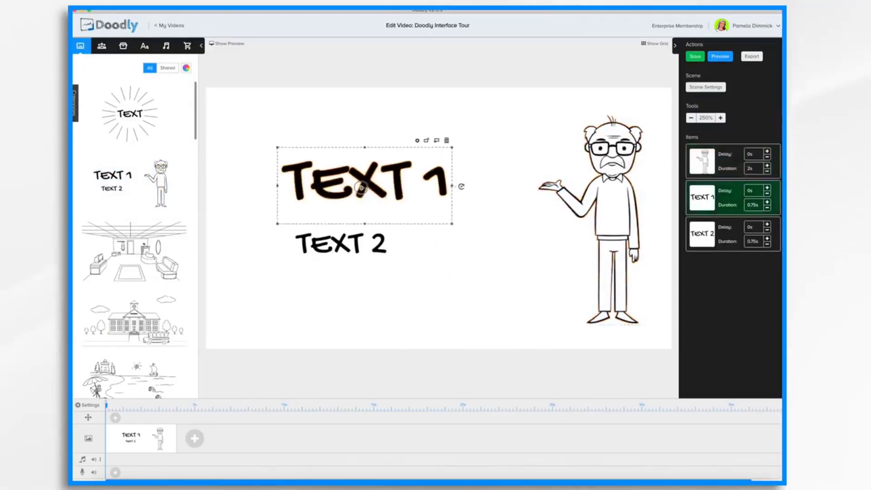
Step: Show the canvas grid, reposition Text 1 and Text 2 so their left edges line up along it, and hide the grid
click(656, 44)
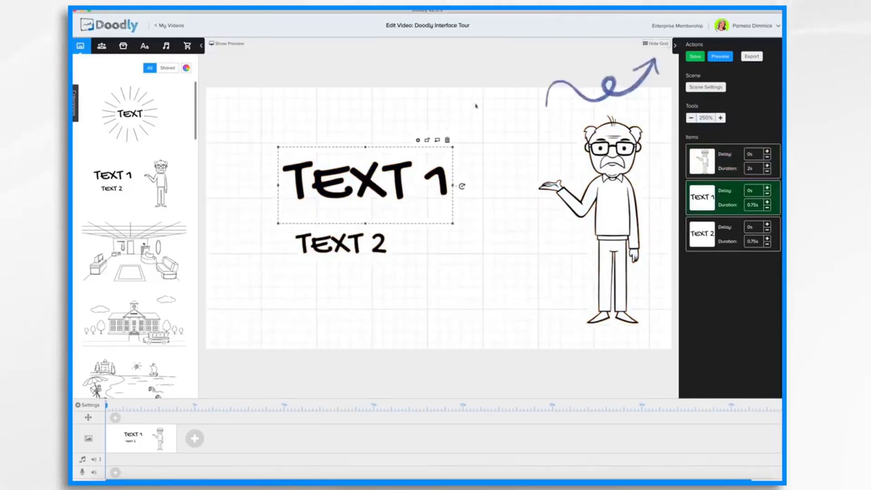
drag(386, 184, 396, 179)
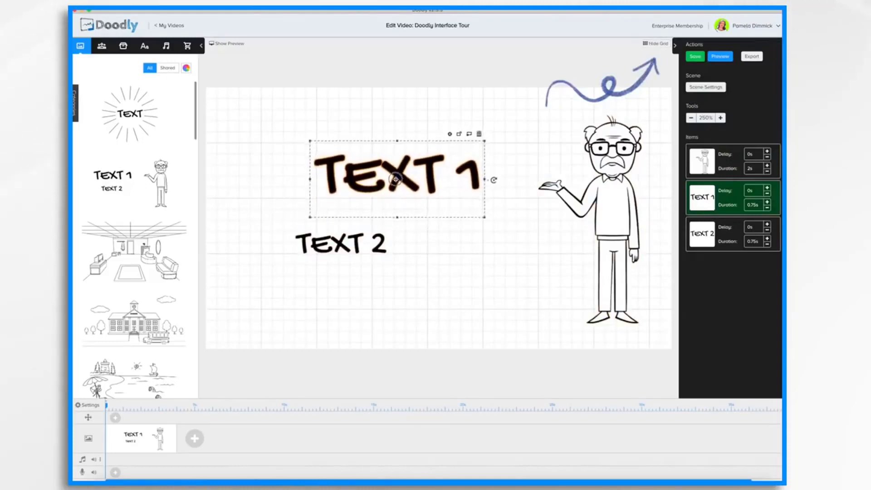
click(355, 244)
drag(356, 243, 379, 240)
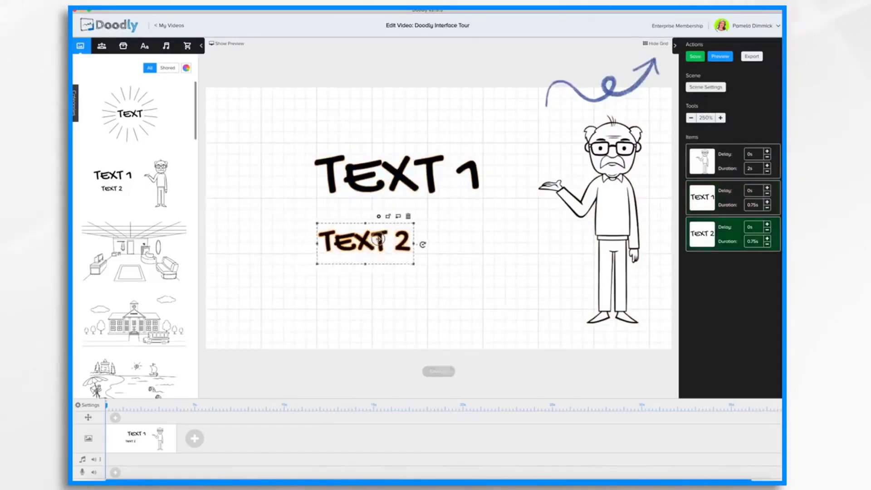
click(658, 44)
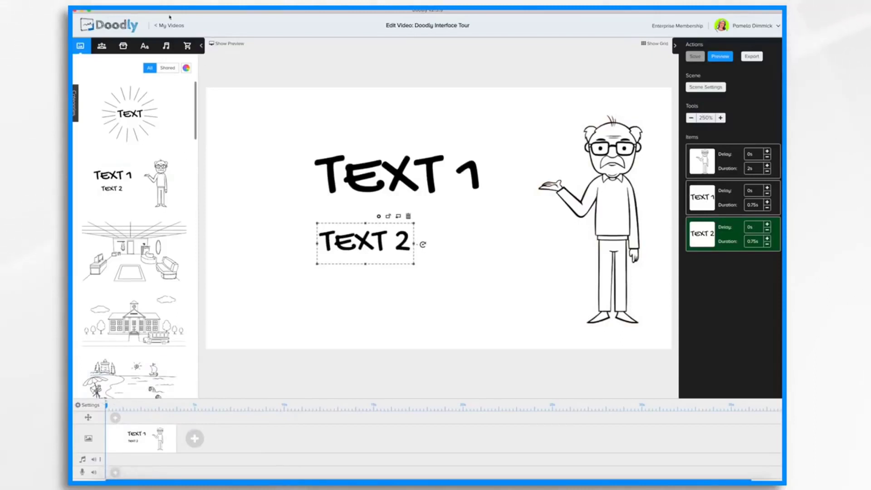
Step: Browse the sound library and add the Dance With Me track to the timeline's music track
click(167, 47)
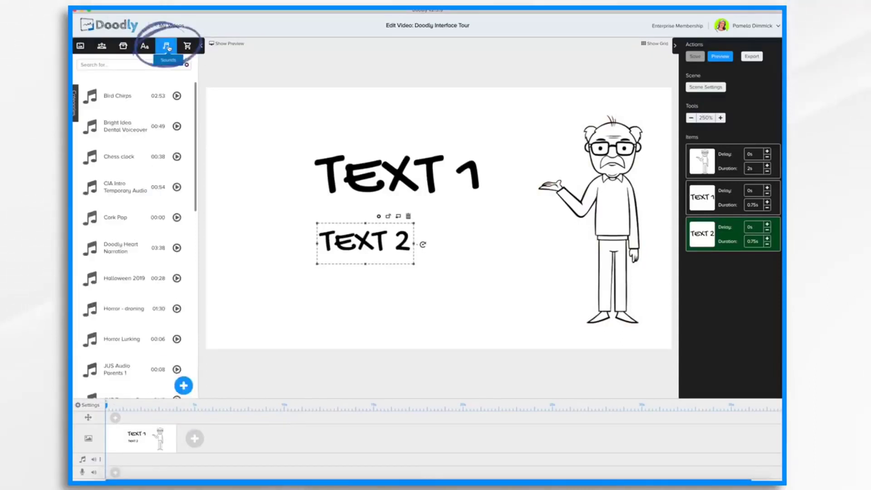
scroll(159, 268, down, 8)
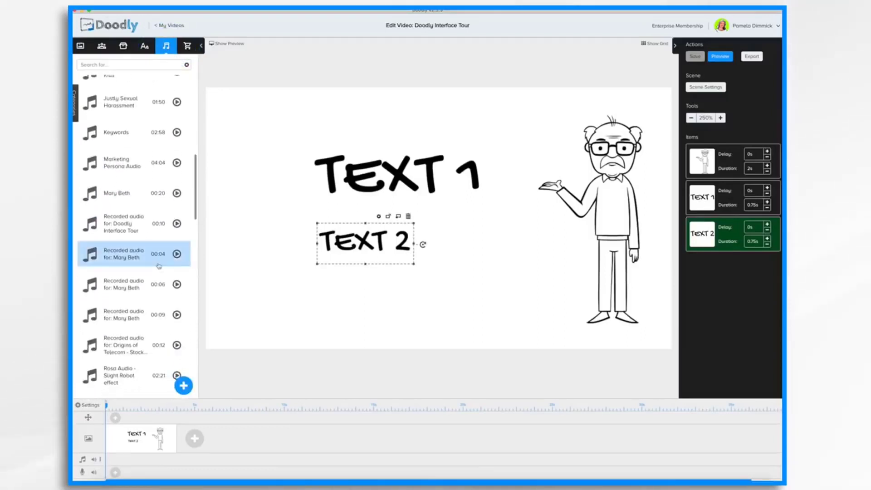
scroll(131, 291, down, 10)
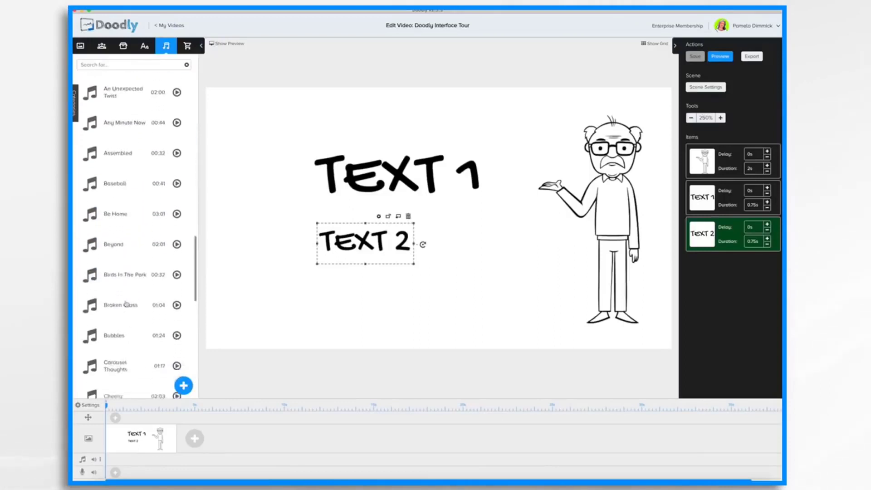
scroll(126, 297, down, 5)
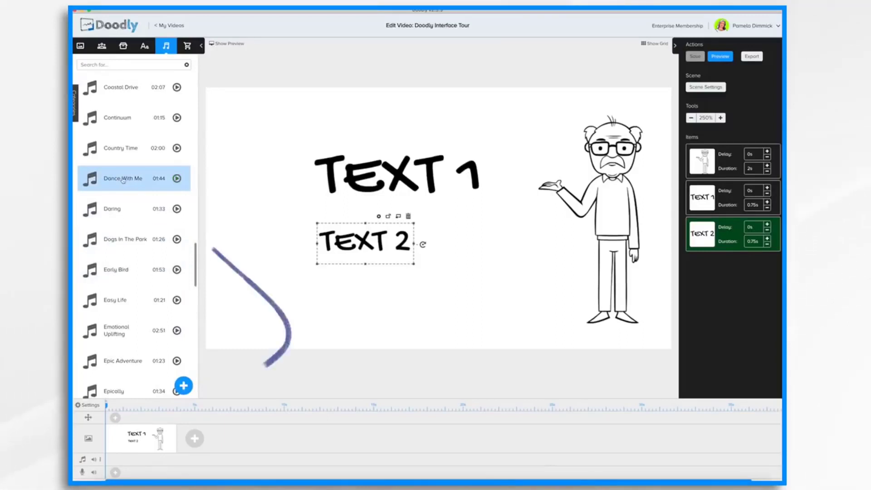
drag(122, 180, 166, 285)
drag(177, 450, 166, 460)
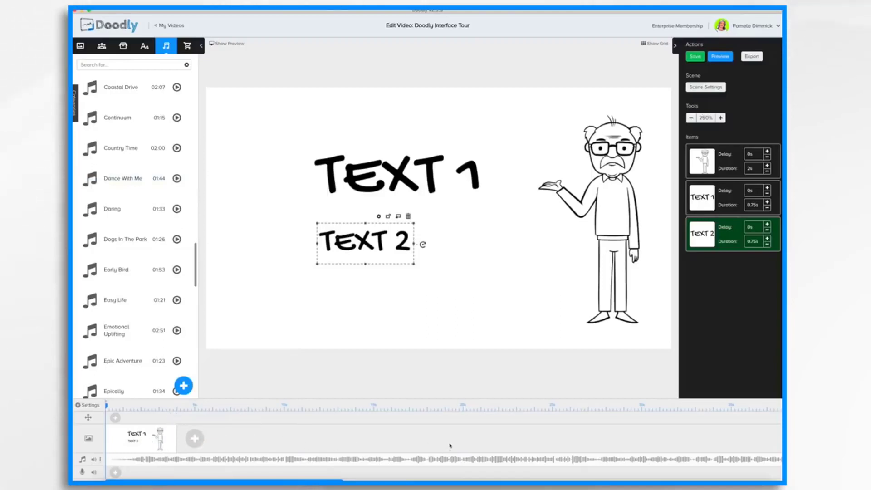
scroll(450, 445, right, 20)
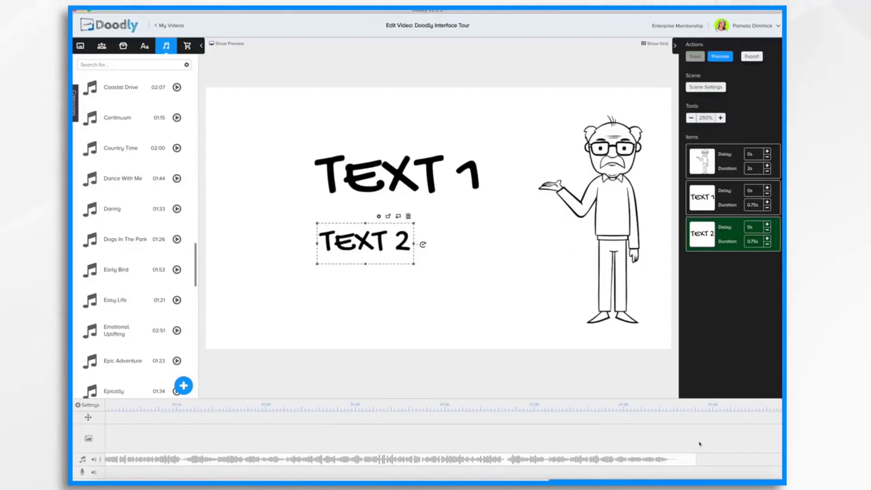
scroll(490, 439, left, 2)
scroll(489, 439, left, 20)
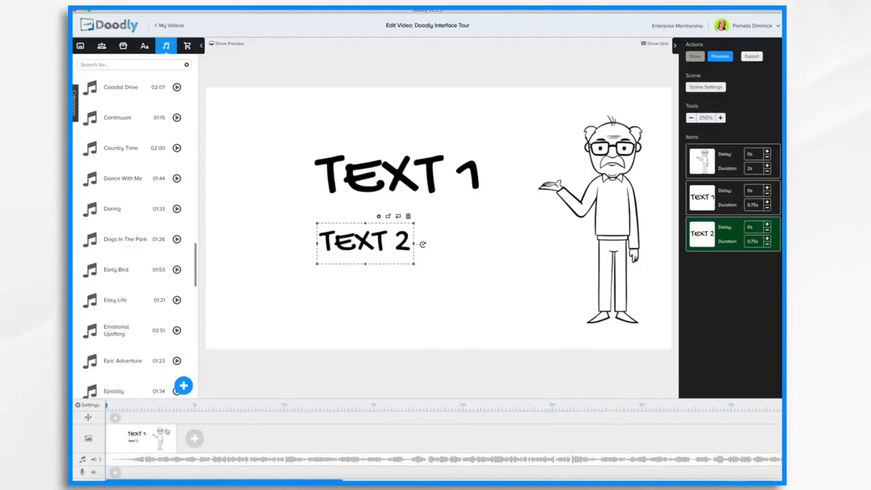
Step: Create a second scene with Agatha Martial Artist on the left and Agatha Magician on the right, and enlarge the Magician
click(194, 439)
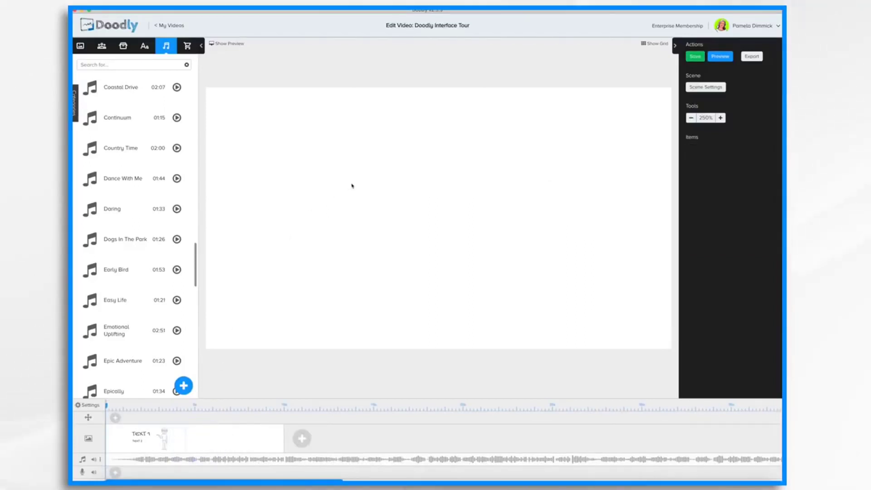
click(104, 47)
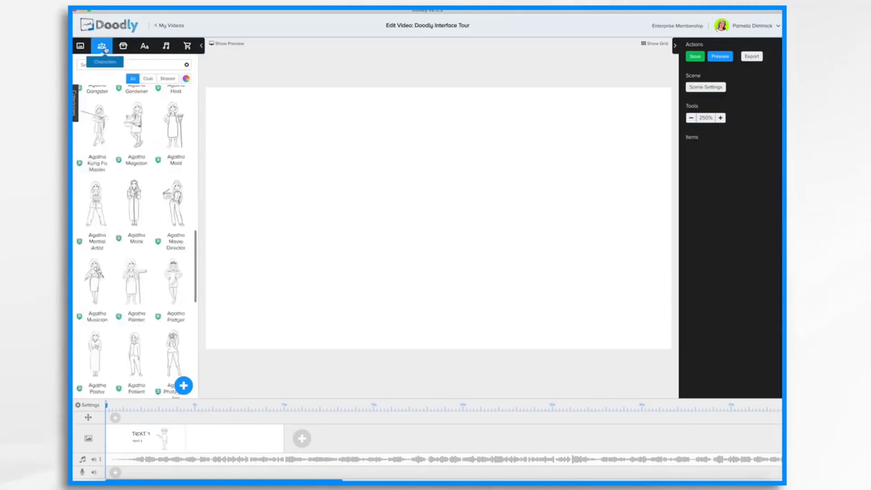
drag(136, 118, 569, 221)
drag(96, 202, 320, 209)
click(608, 145)
drag(609, 144, 646, 97)
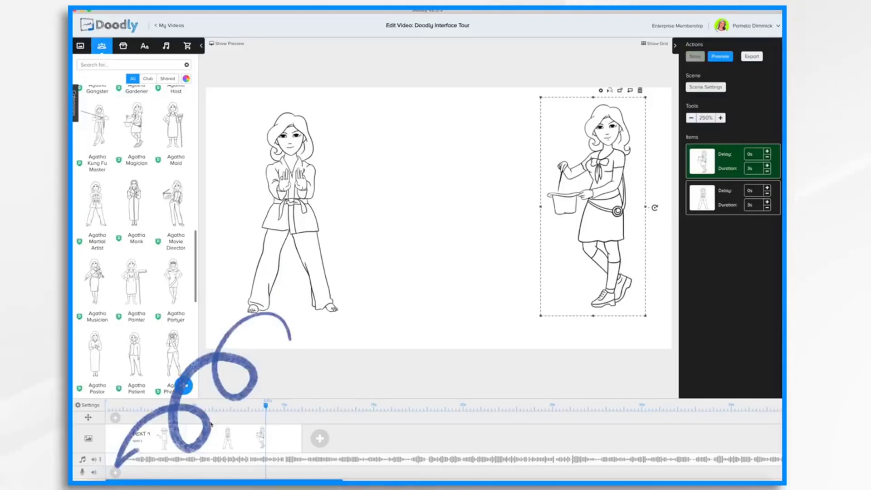
Step: Try the Dark Chalkboard style with another real hand, left-handed drawing and cartoon hands in the video settings, and discard the changes
click(89, 406)
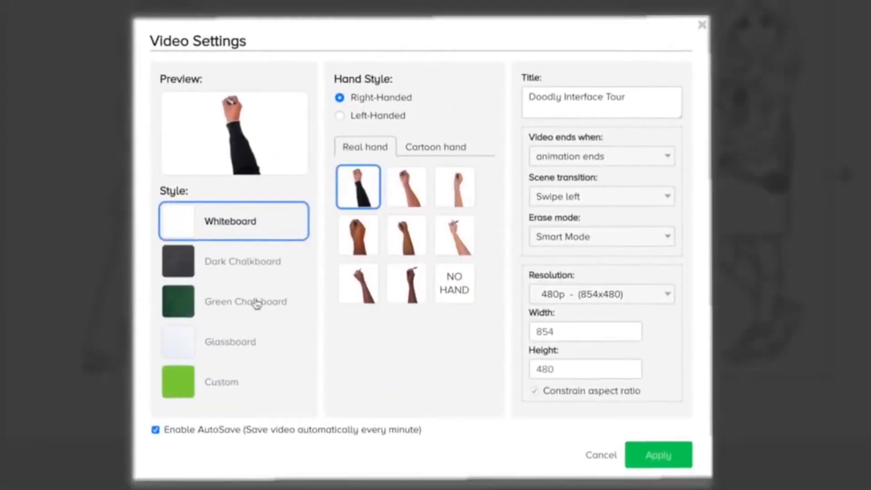
click(228, 264)
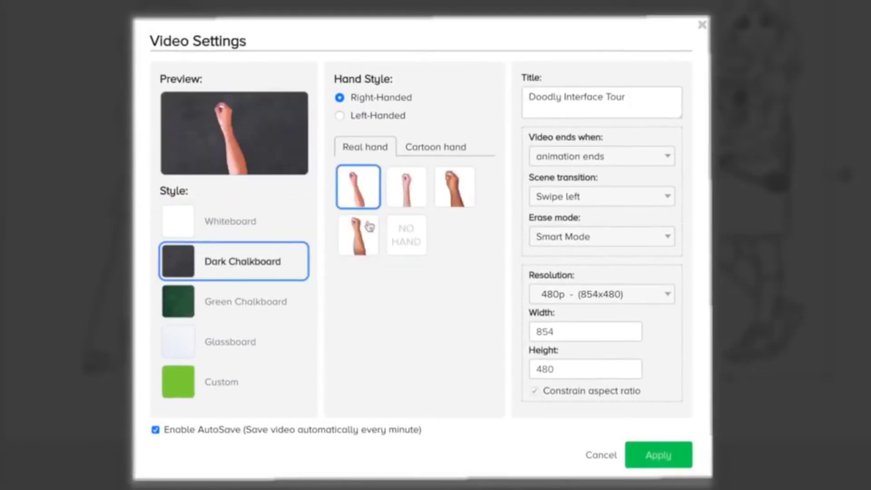
click(411, 190)
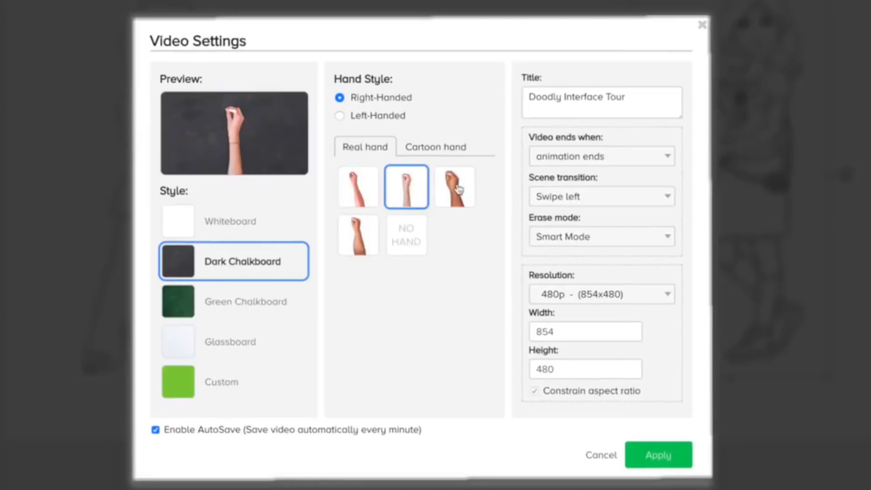
click(341, 116)
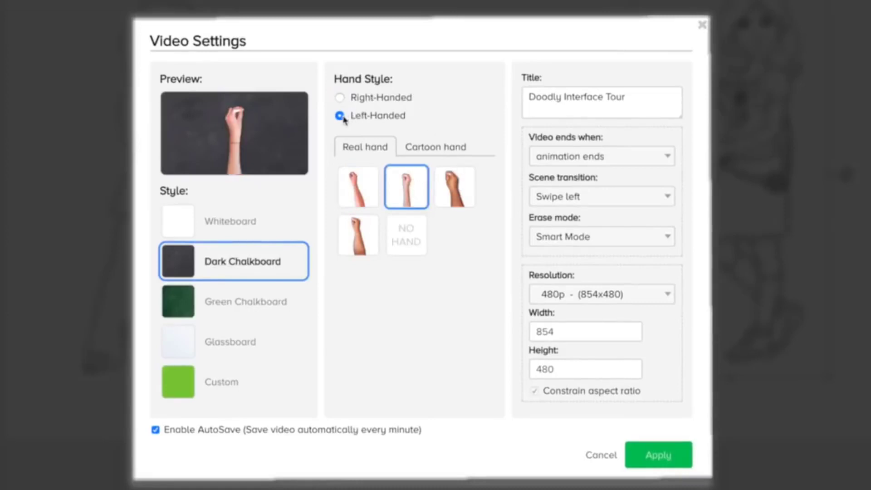
click(450, 150)
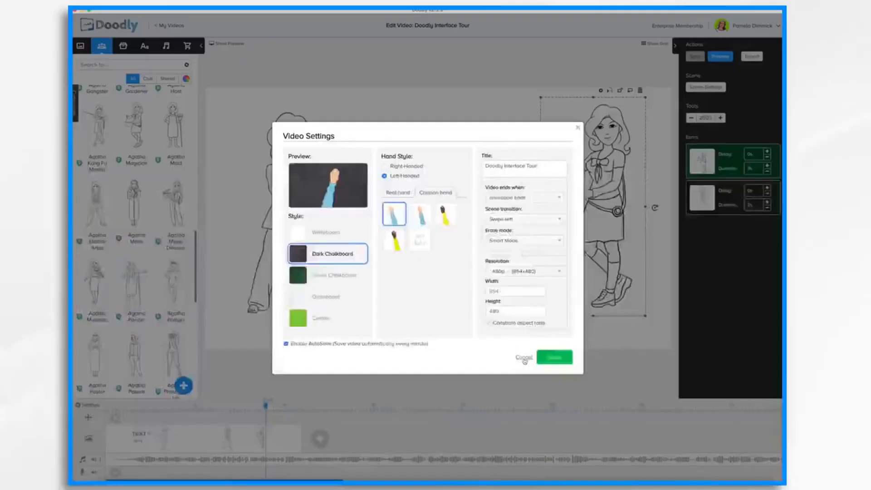
click(524, 358)
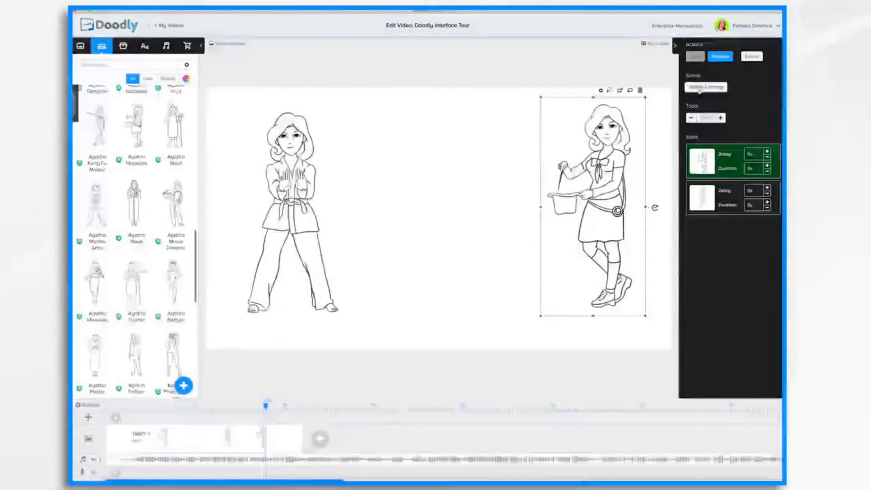
Step: Review the second scene's settings and its exit animation options, and leave them without applying anything
click(699, 89)
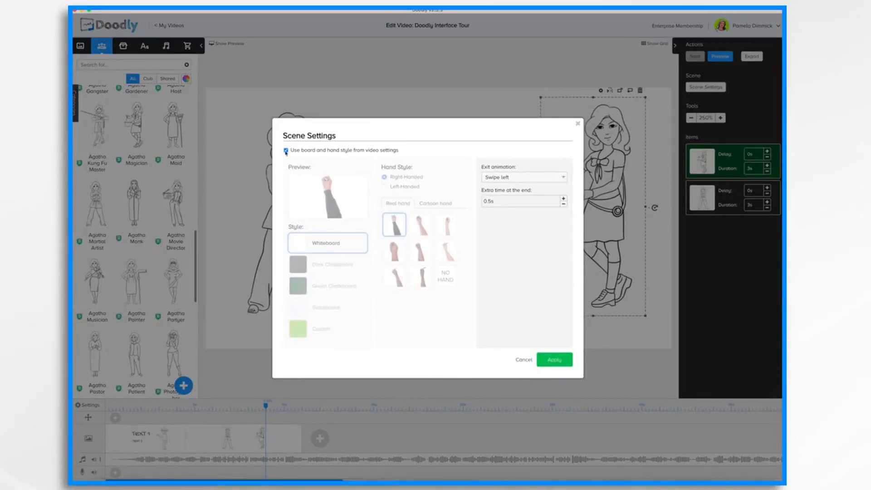
click(501, 180)
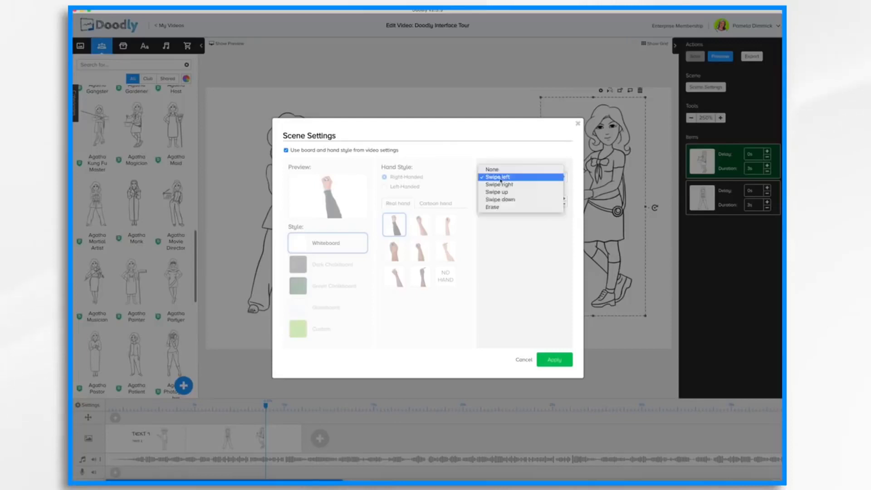
click(515, 257)
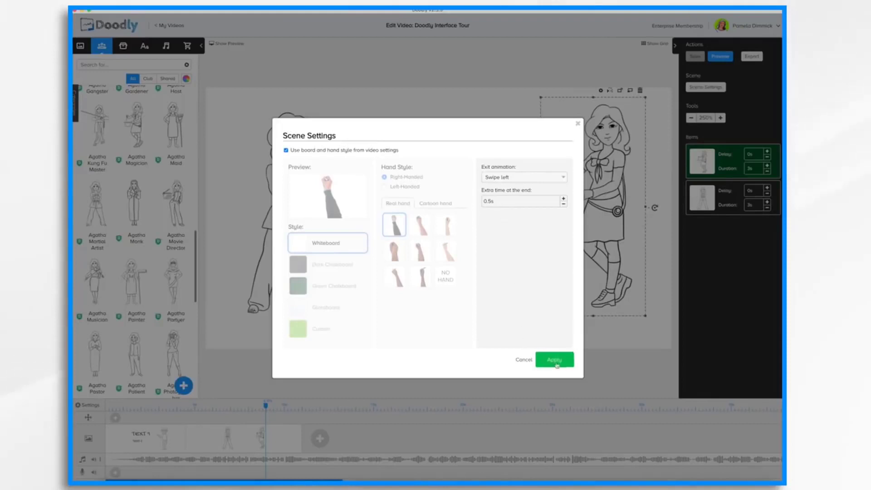
click(523, 359)
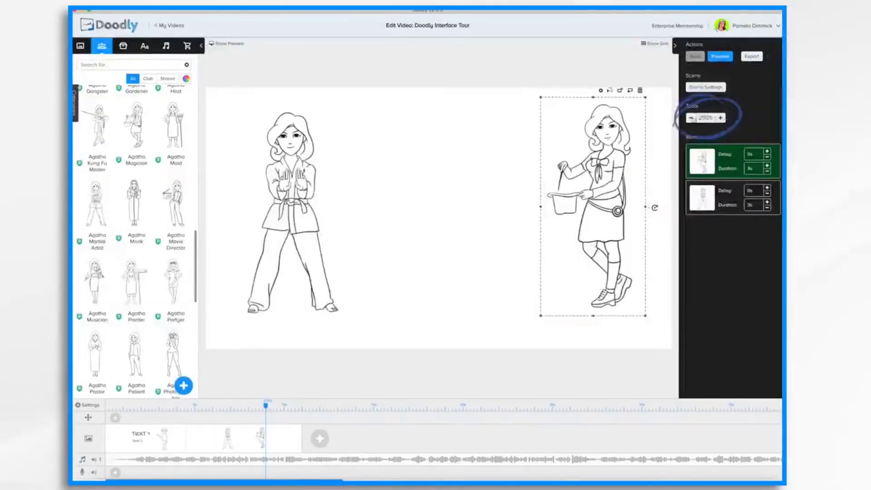
Step: Zoom the canvas out three levels and back in to 250%
click(692, 118)
click(692, 117)
click(691, 118)
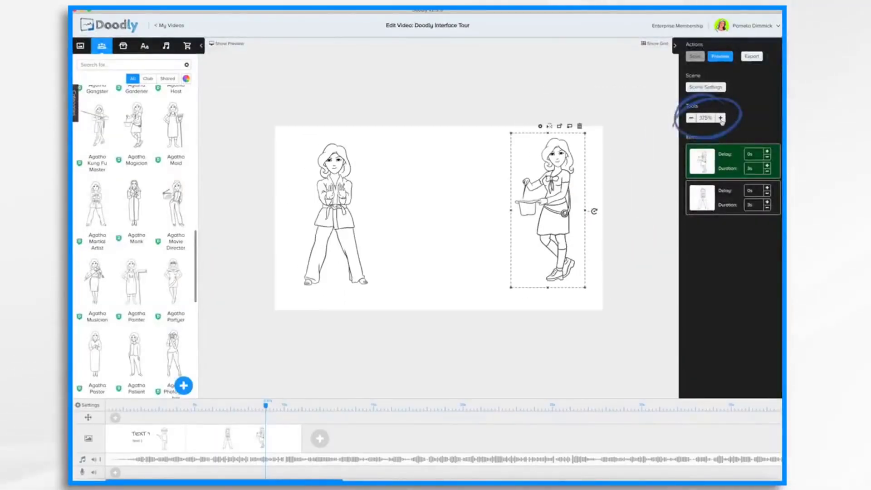
click(721, 118)
click(721, 118)
click(721, 118)
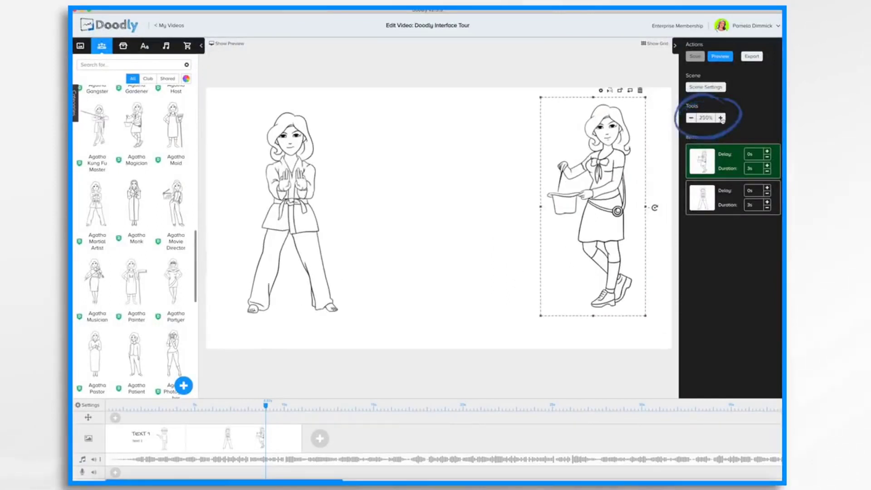
Step: Set the Agatha Magician item's delay to 1.5 s
click(727, 202)
click(723, 170)
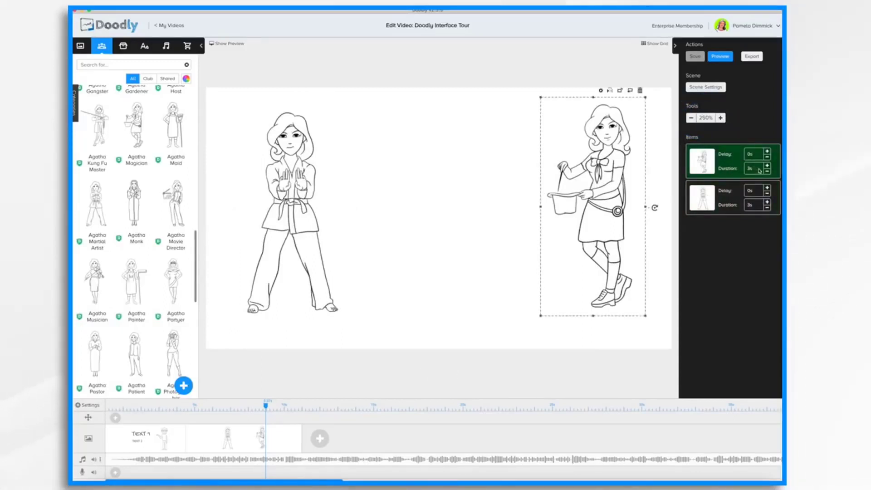
click(767, 152)
click(767, 151)
click(767, 151)
click(766, 151)
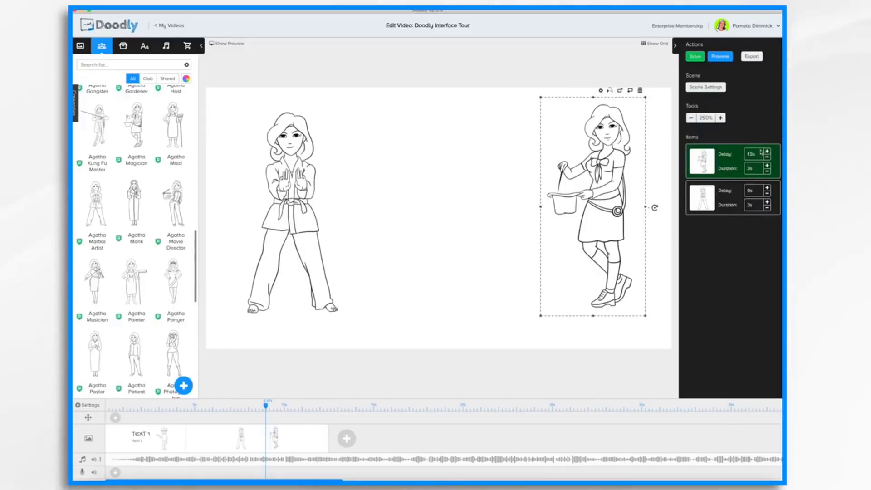
Step: Extend the Agatha Magician item's duration to 9.75 s
click(756, 169)
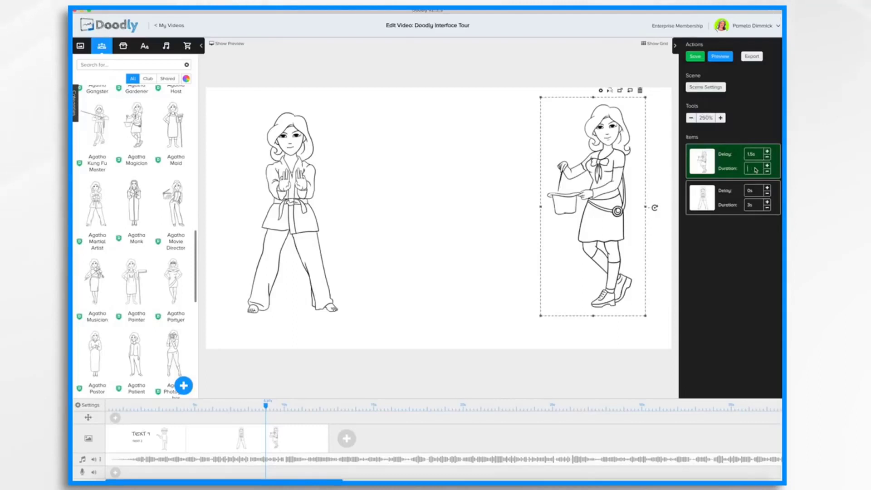
text(5)
click(767, 166)
click(768, 166)
click(768, 166)
click(768, 166)
click(767, 166)
click(767, 166)
click(767, 166)
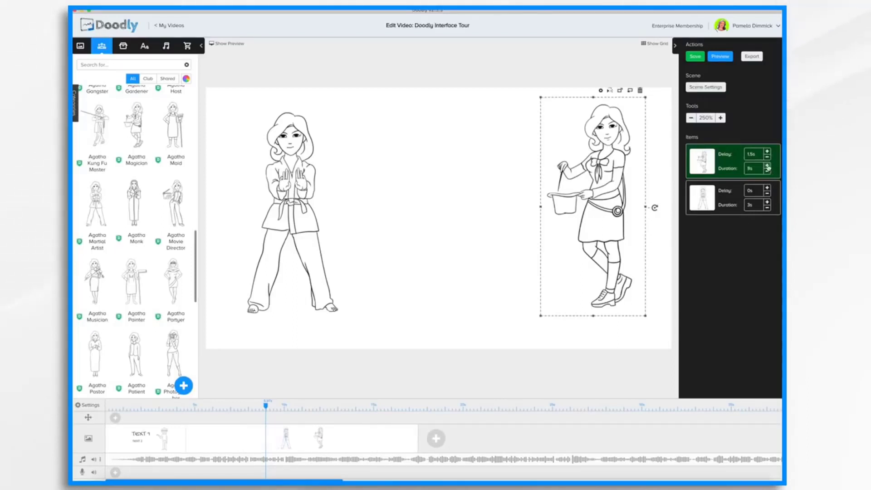
drag(435, 438, 449, 438)
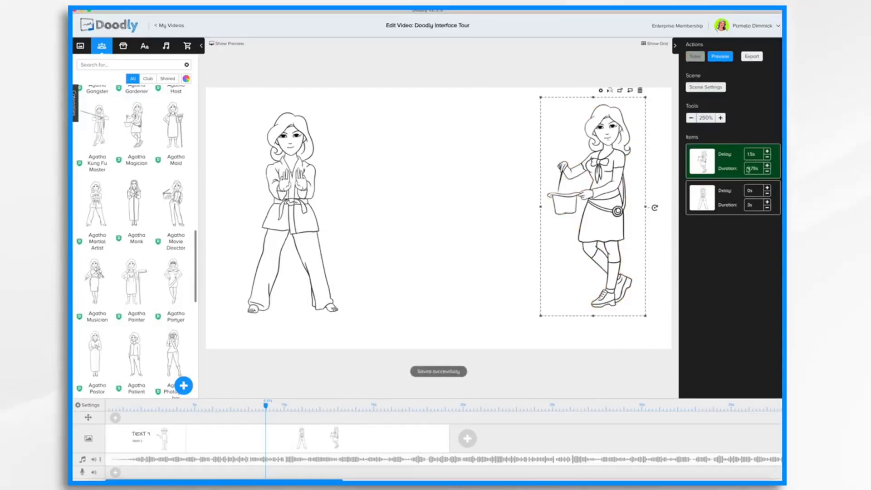
Step: Set the Agatha Magician's delay to 3.5 s and the Agatha Martial Artist's duration to 1.75 s
click(767, 151)
click(767, 151)
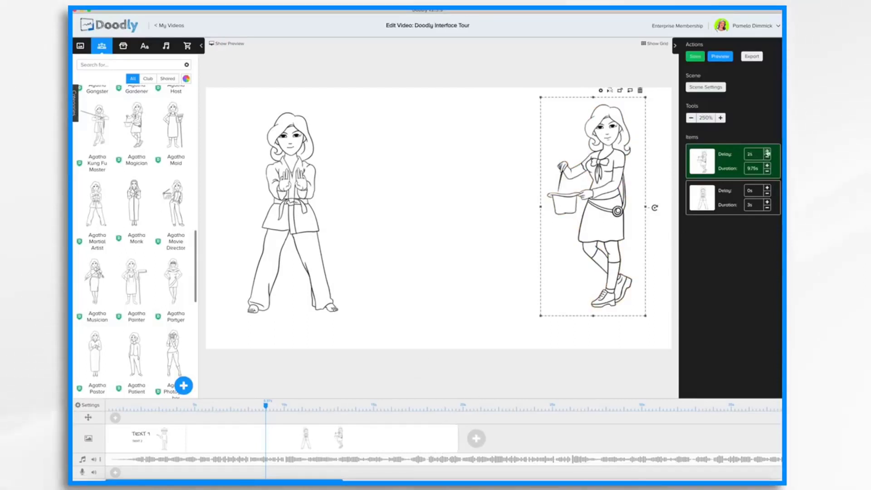
click(767, 207)
click(767, 208)
click(767, 208)
click(767, 208)
click(767, 208)
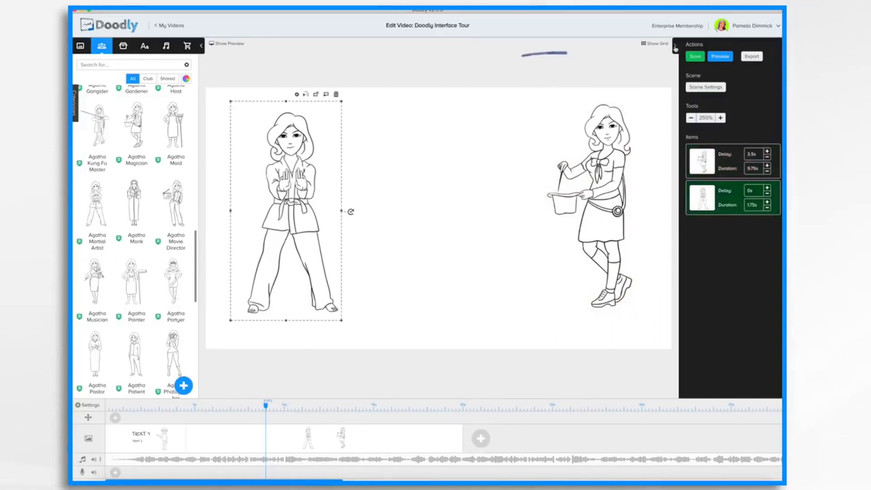
Step: Collapse the scene properties and the asset library to free space around the canvas, and restore both
click(676, 47)
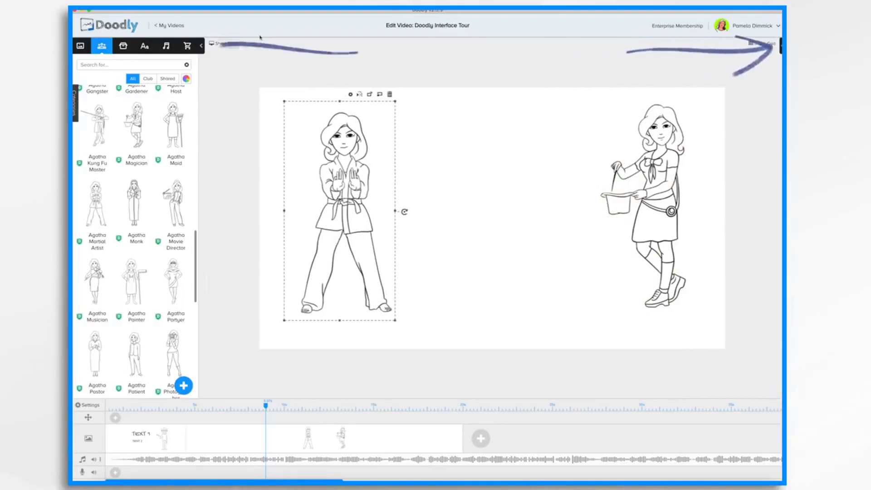
click(201, 46)
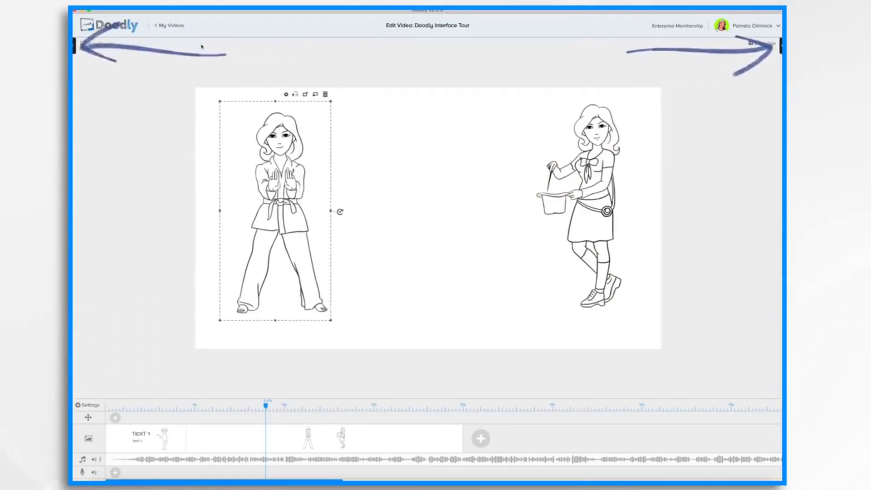
click(74, 45)
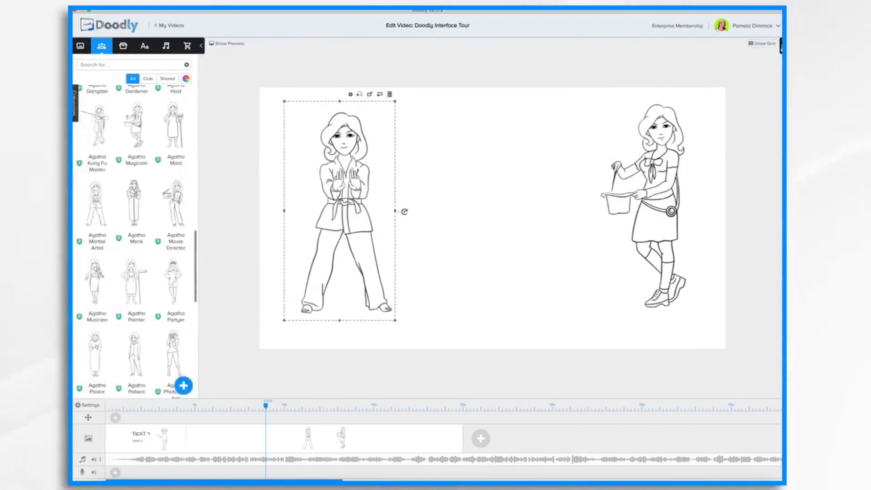
click(781, 46)
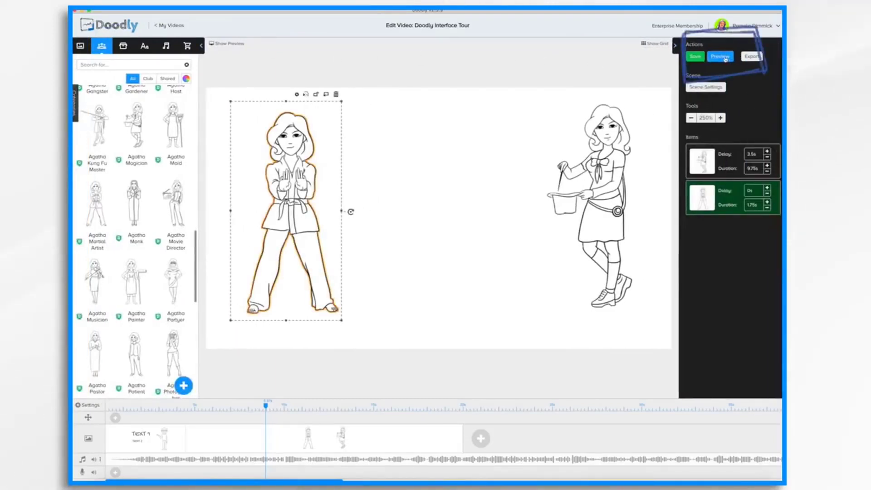
Step: Preview the video, and show the built-in preview beside the canvas
click(725, 58)
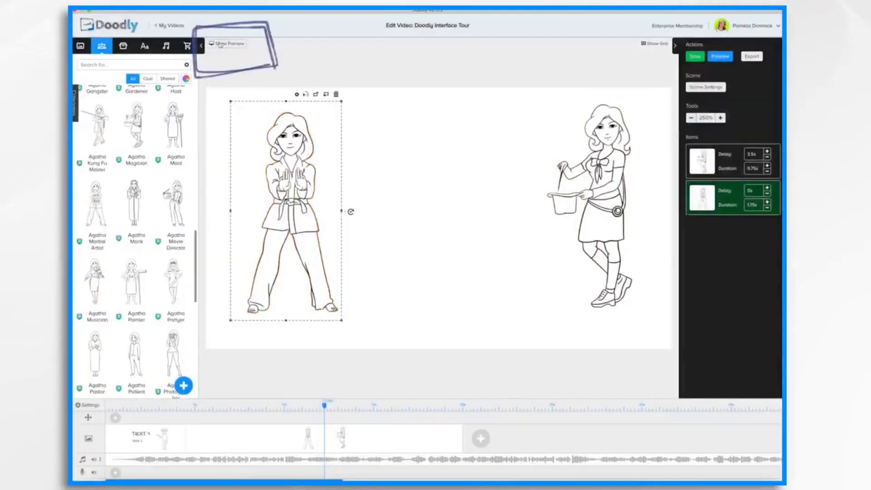
click(220, 44)
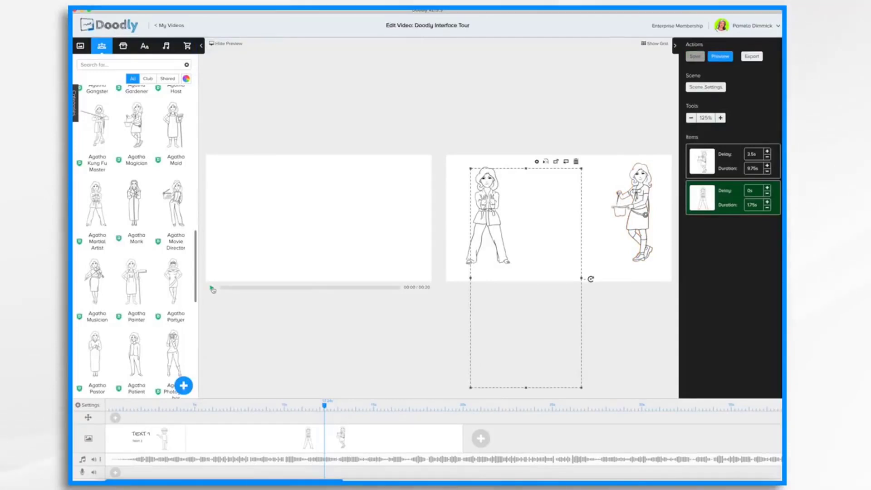
Step: Play and scrub the built-in preview around the 5-second mark, and open the account menu
click(212, 288)
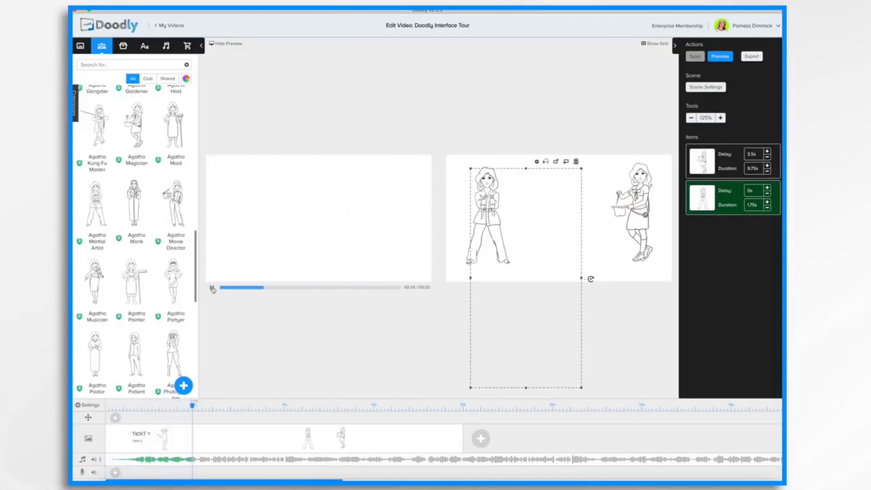
mouse_move(195, 405)
mouse_down()
mouse_move(123, 408)
mouse_move(160, 412)
mouse_up()
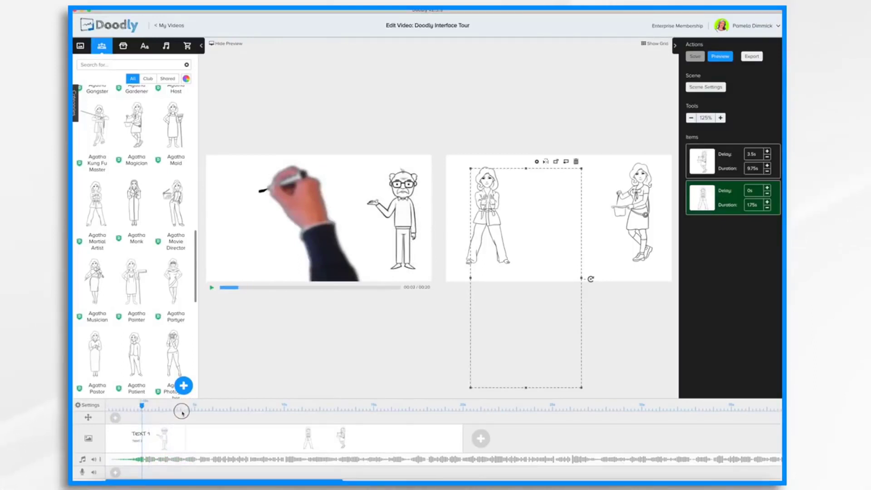
mouse_move(168, 405)
mouse_down()
mouse_move(119, 407)
mouse_move(373, 409)
mouse_move(196, 410)
mouse_up()
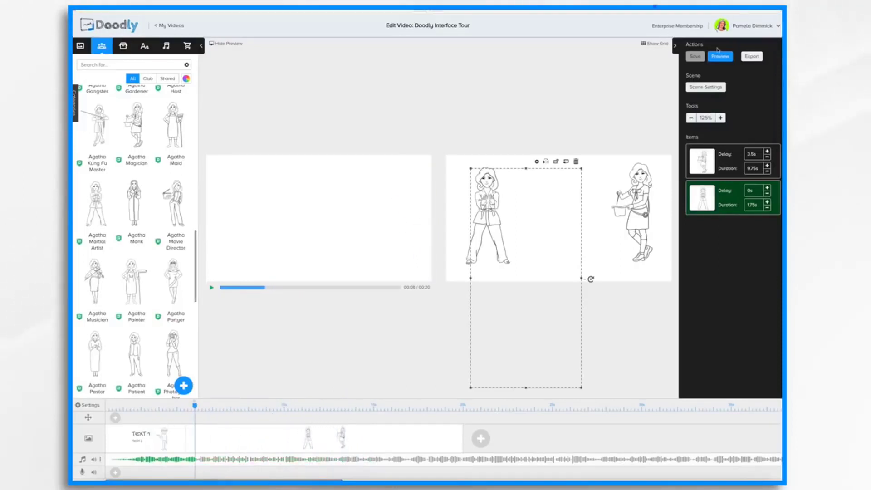
click(758, 27)
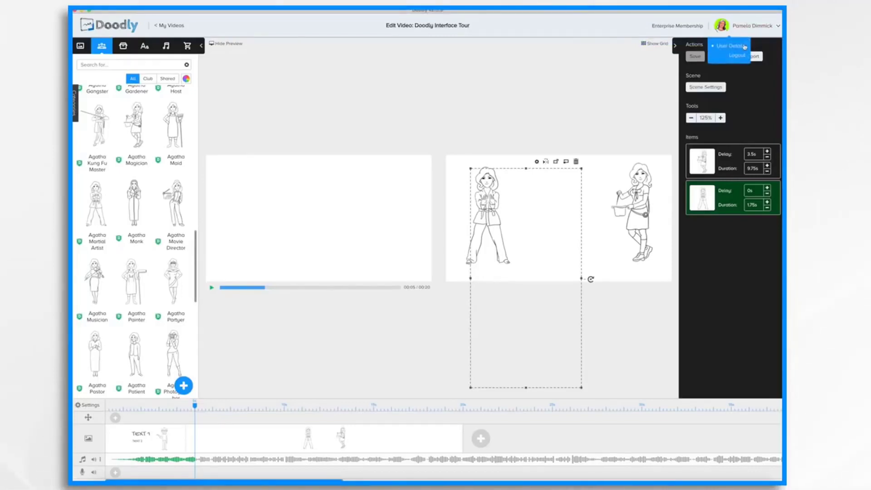
Step: Retype "Tour" as the last word of the video title and return to the list of videos
click(437, 29)
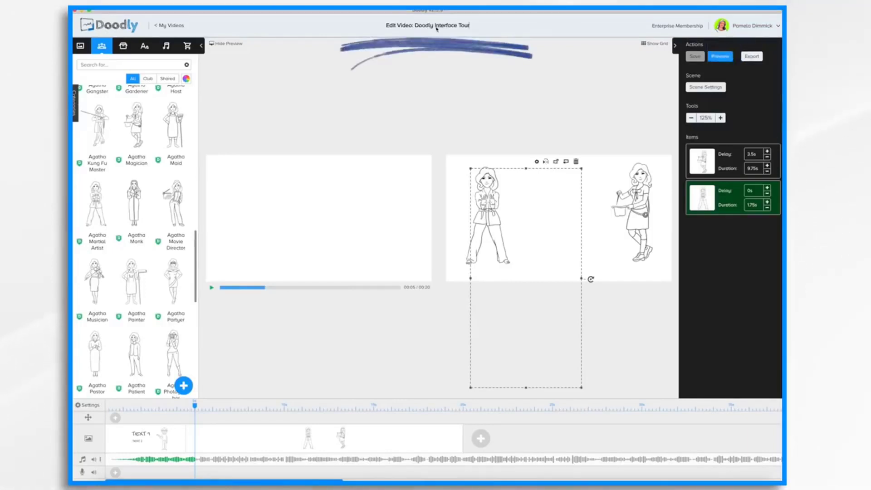
key(BackSpace)
key(BackSpace)
key(BackSpace)
key(BackSpace)
key(BackSpace)
key(BackSpace)
text(Tour)
click(172, 27)
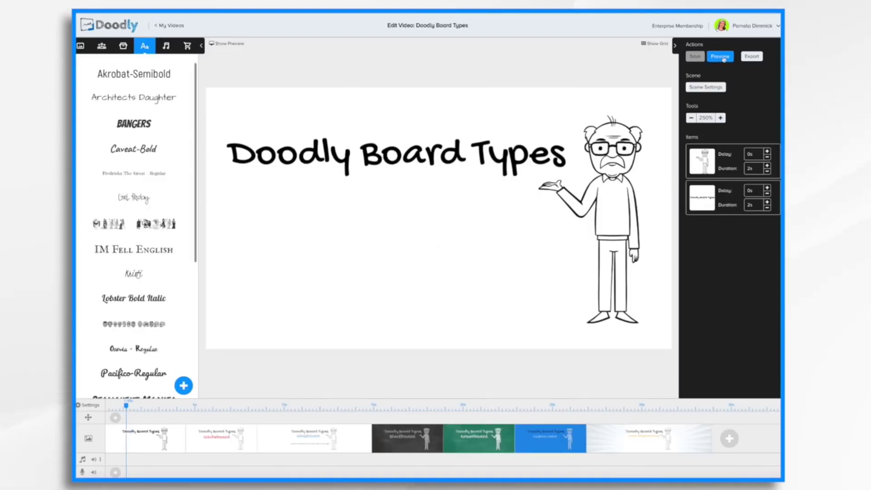
Step: Preview the Doodly Board Types video through to its custom background image scene, and close the preview
click(724, 58)
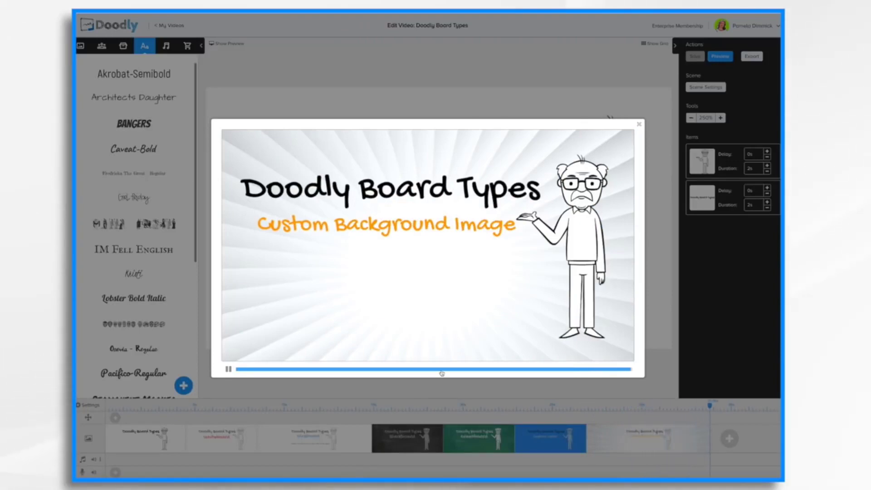
click(639, 125)
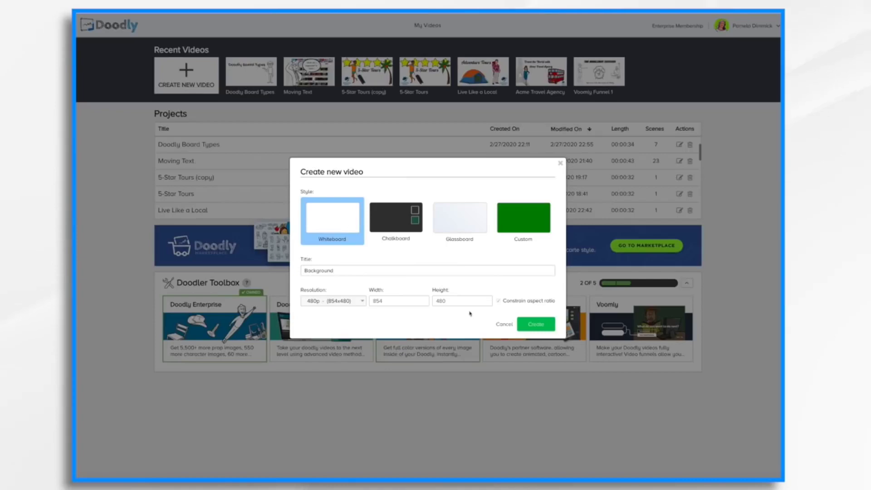
Step: Create a 480p whiteboard video titled "Background" and add the sunburst text scene with its text changed to "Background"
click(536, 324)
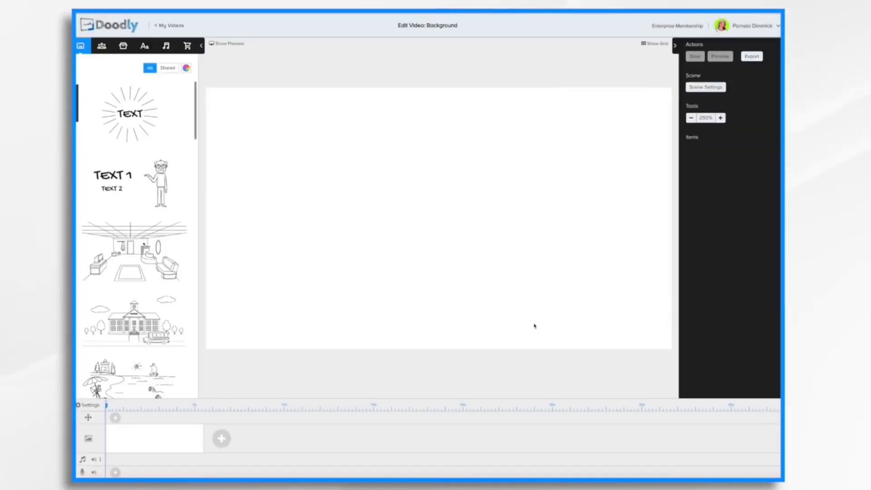
drag(138, 119, 446, 219)
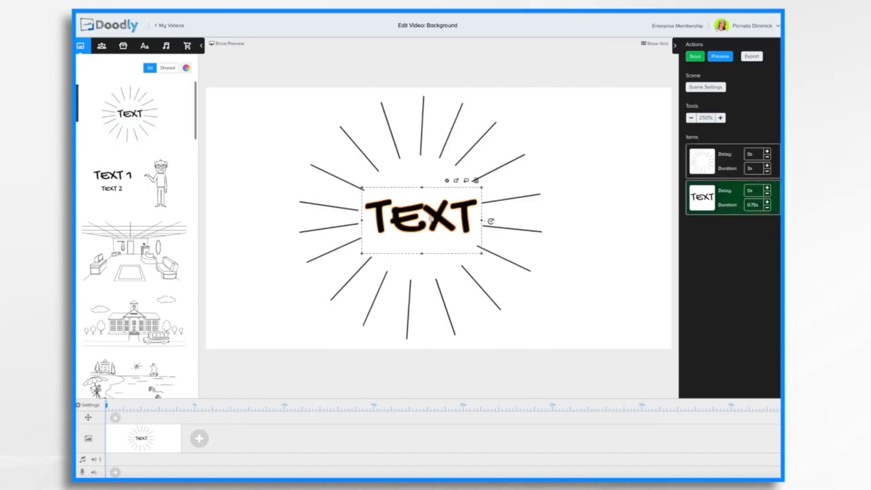
double_click(432, 220)
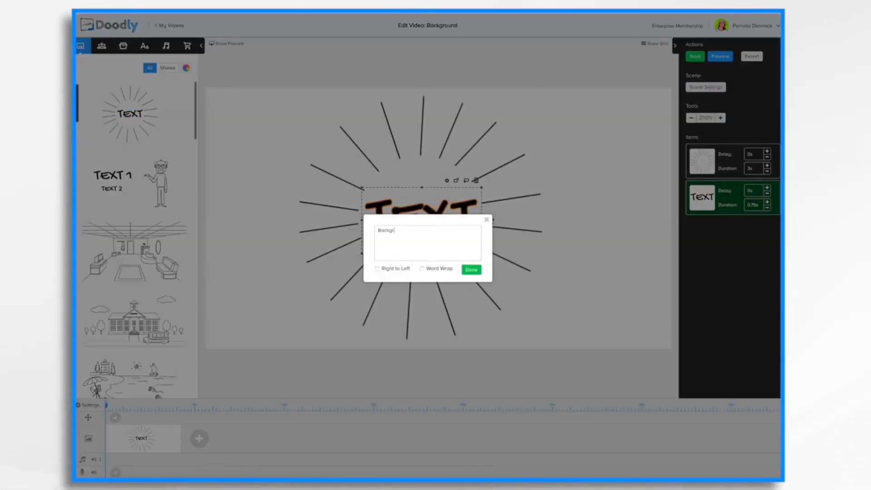
click(471, 269)
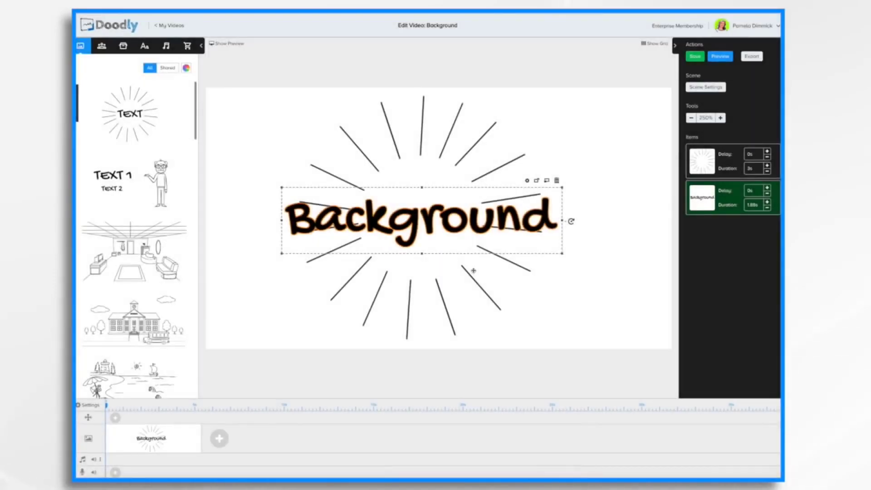
Step: Preview the sunburst scene on the whiteboard and close the preview
click(722, 56)
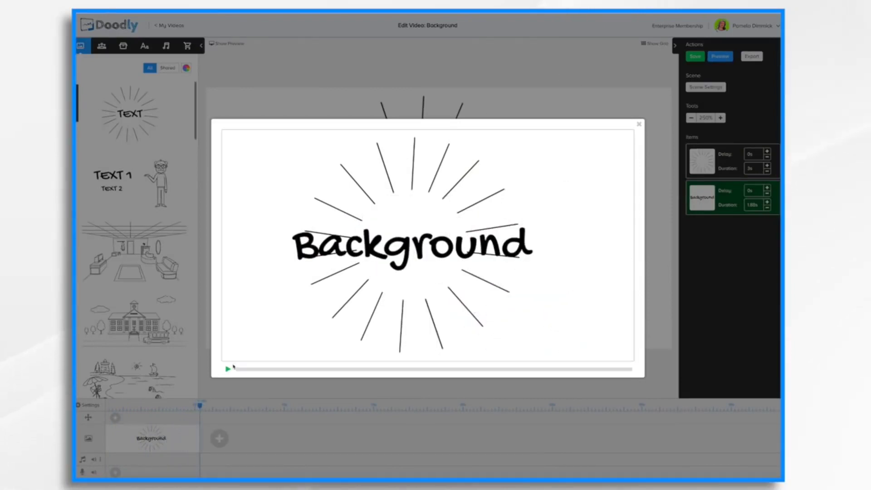
click(640, 125)
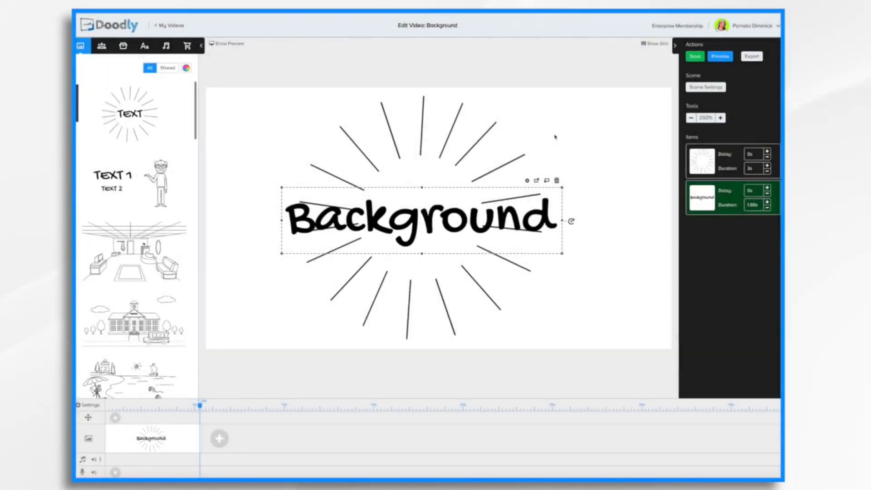
Step: Change the video's board style to Dark Chalkboard in the video settings
click(90, 406)
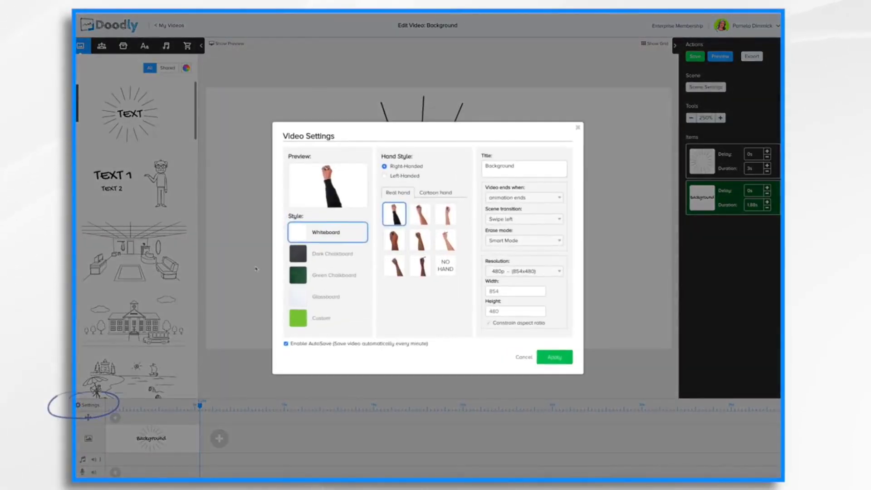
click(309, 255)
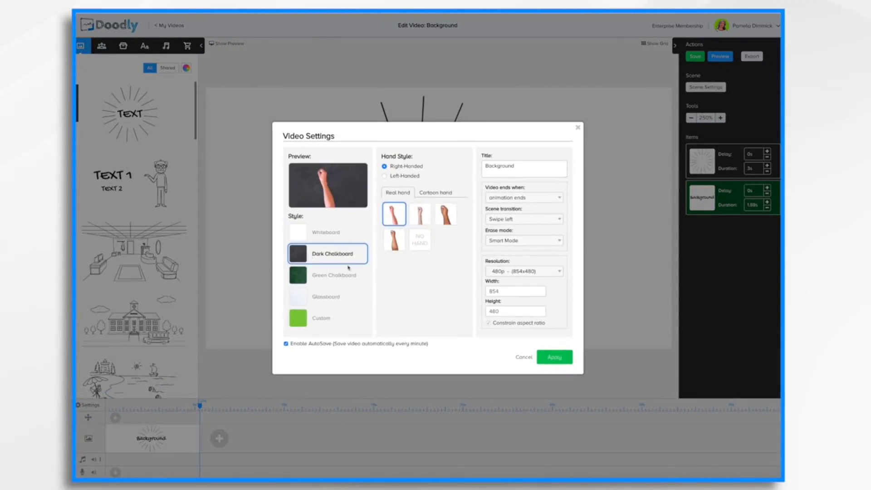
click(561, 358)
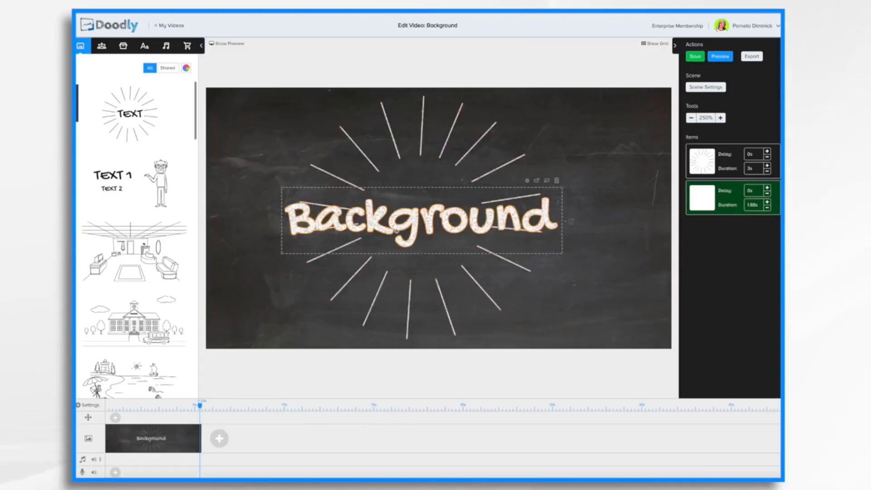
Step: Change the video's board style to Glassboard and preview the drawing hand
click(91, 405)
click(302, 296)
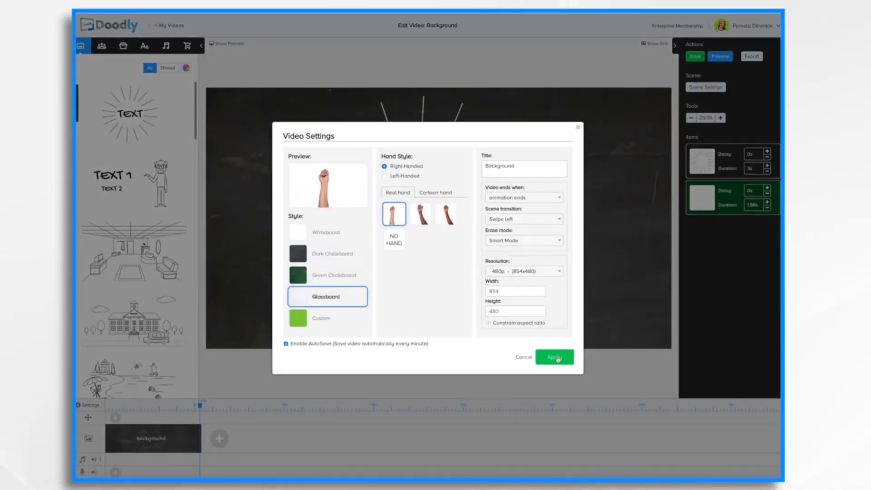
click(554, 357)
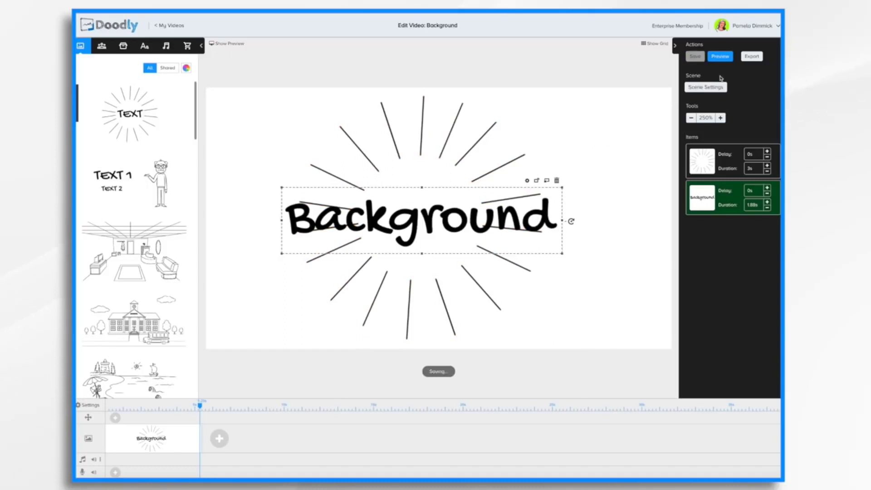
click(726, 60)
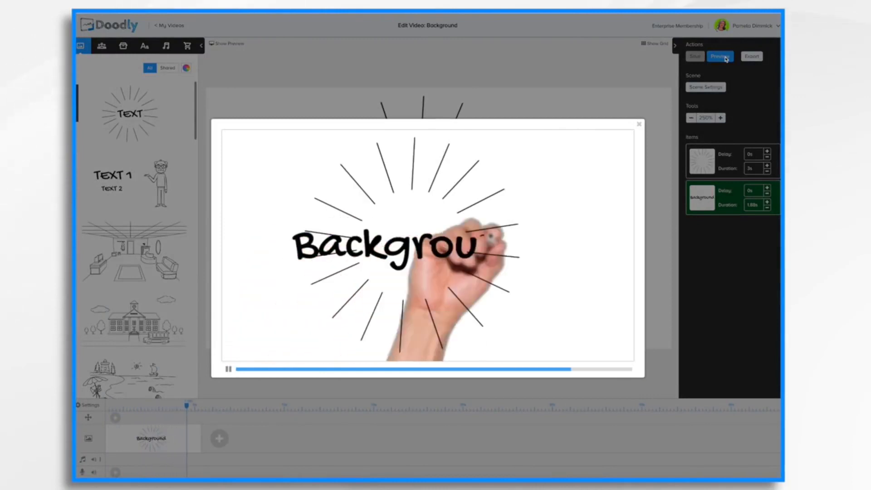
click(639, 124)
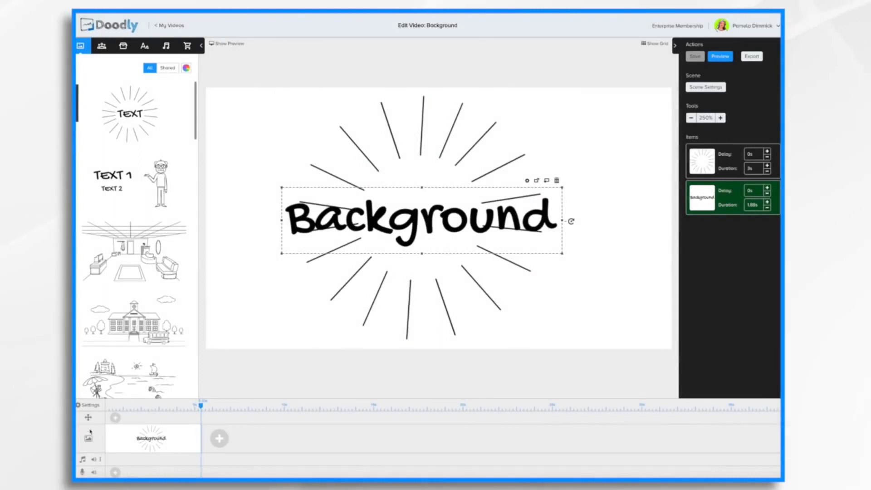
Step: Change the video's board style to Custom with a dark teal-blue custom colour as the background
click(91, 405)
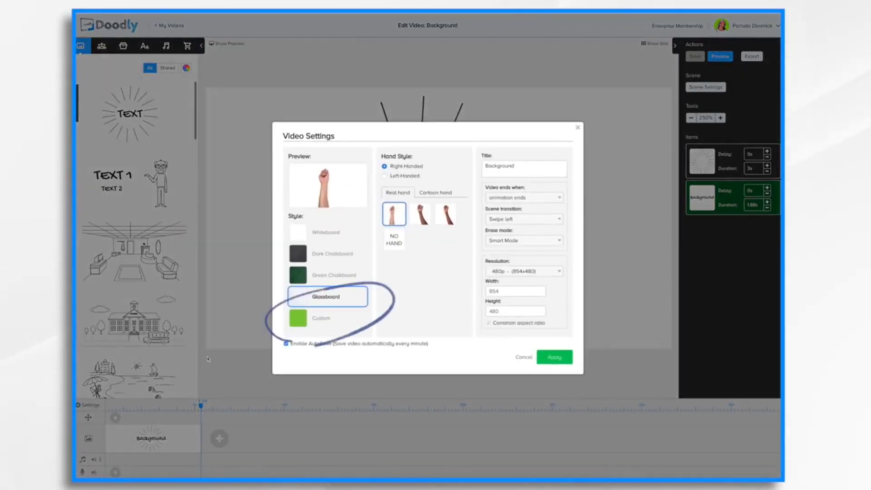
click(320, 319)
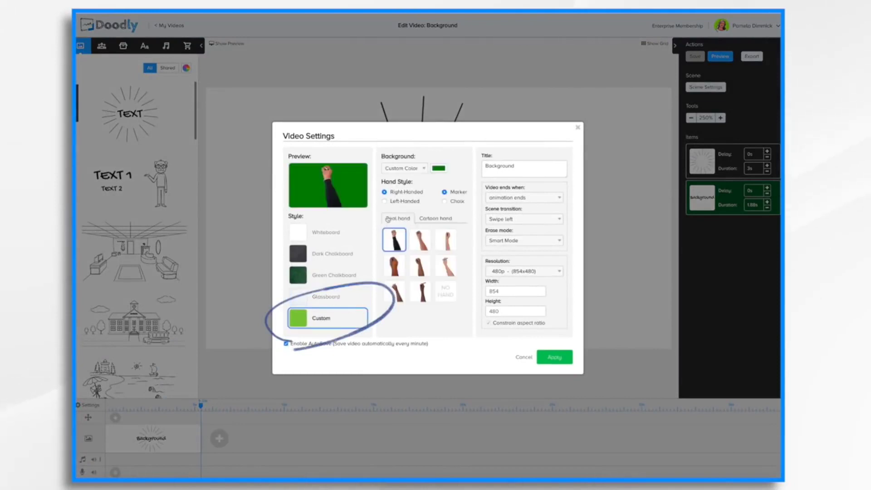
click(420, 170)
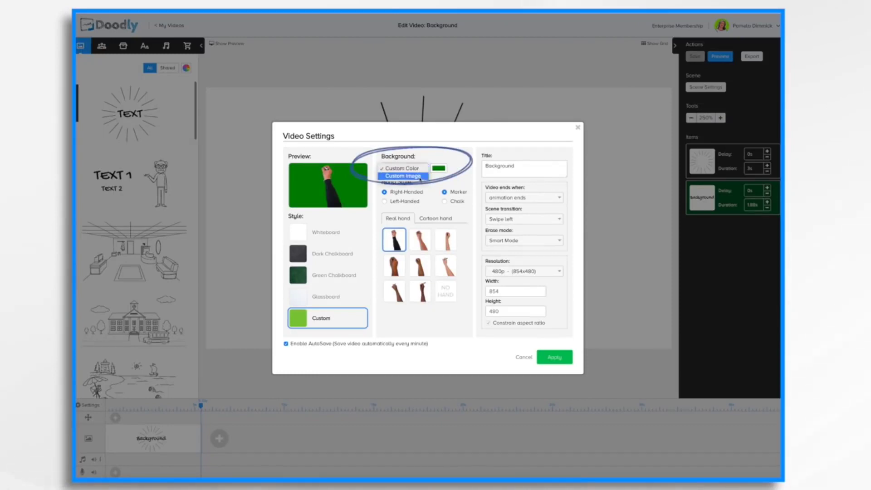
click(419, 170)
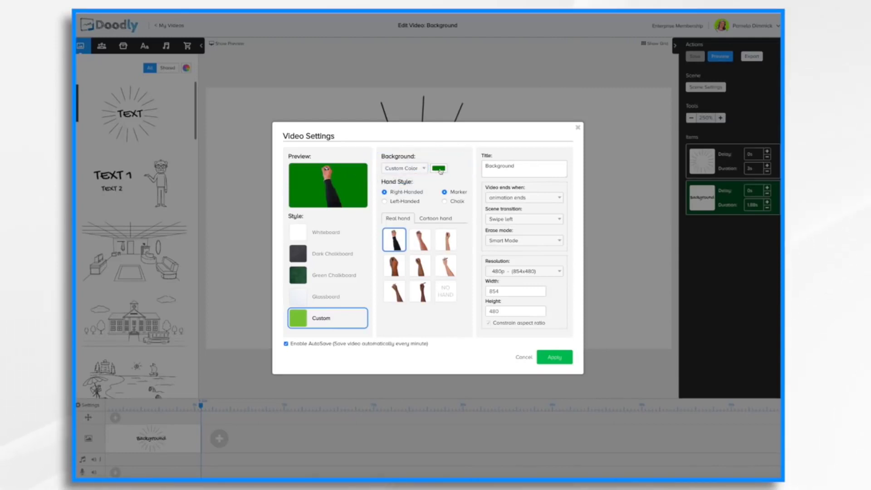
click(439, 169)
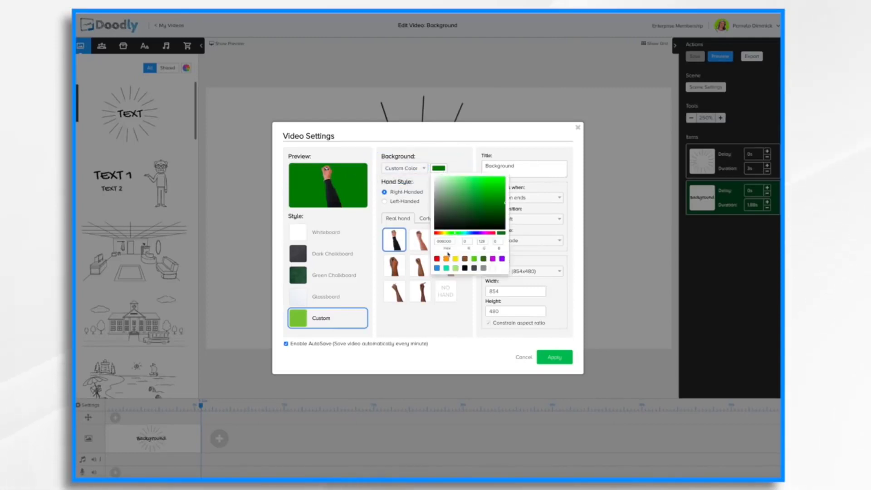
click(447, 259)
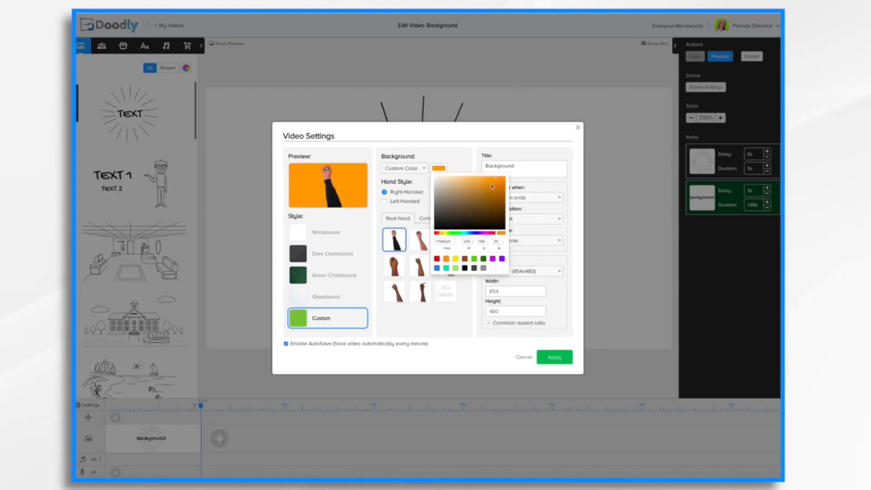
mouse_move(496, 182)
mouse_down()
mouse_move(464, 202)
mouse_move(481, 207)
mouse_up()
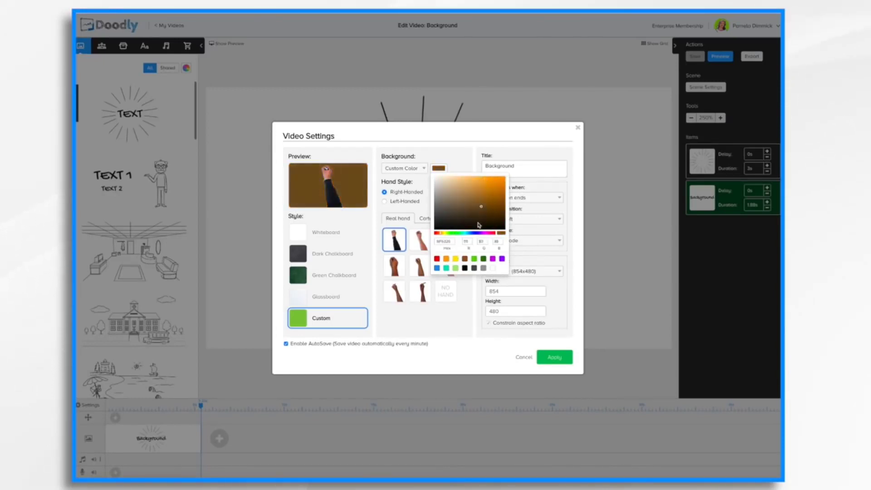
click(452, 233)
drag(452, 233, 469, 233)
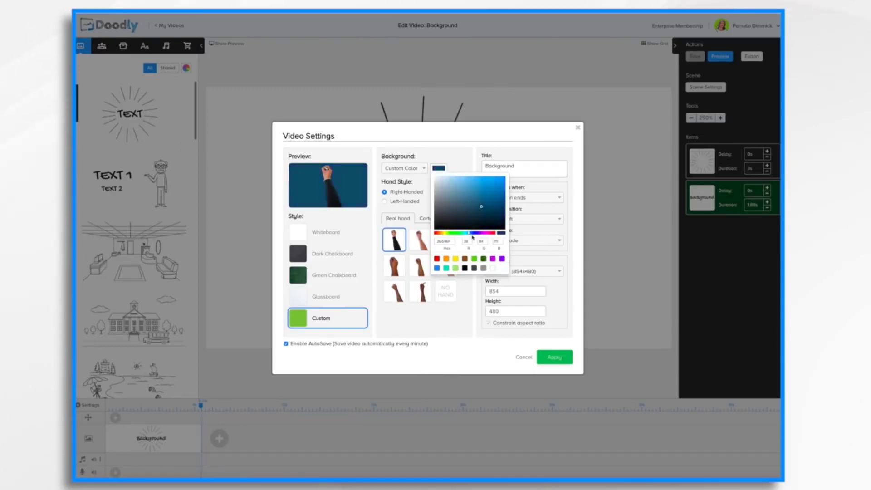
click(554, 358)
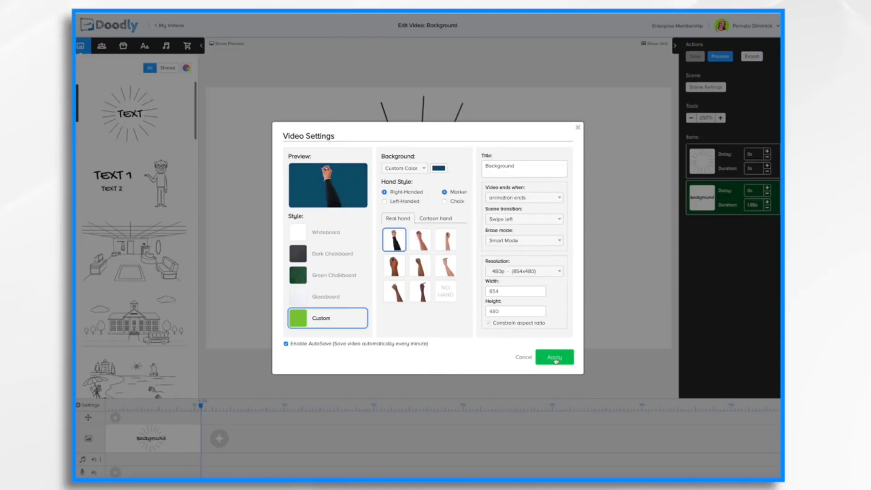
click(555, 358)
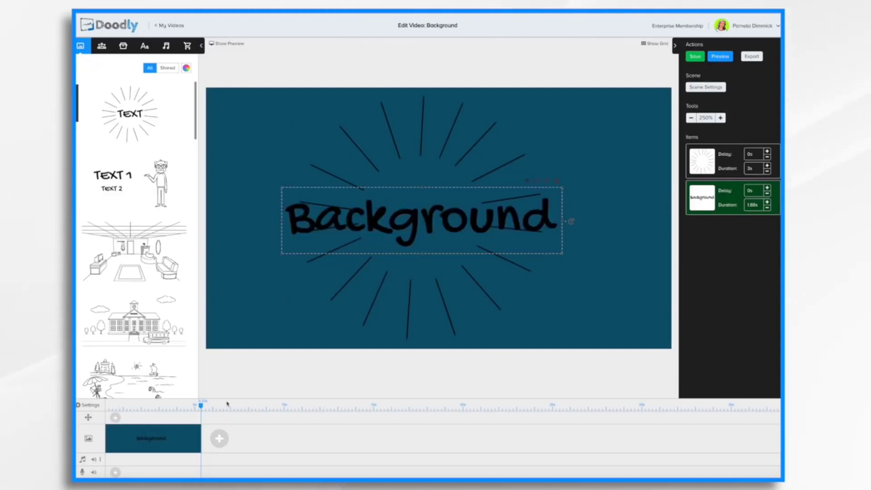
Step: Switch the video's custom background from a colour to a custom image and load background 2.png from the Desktop
click(90, 407)
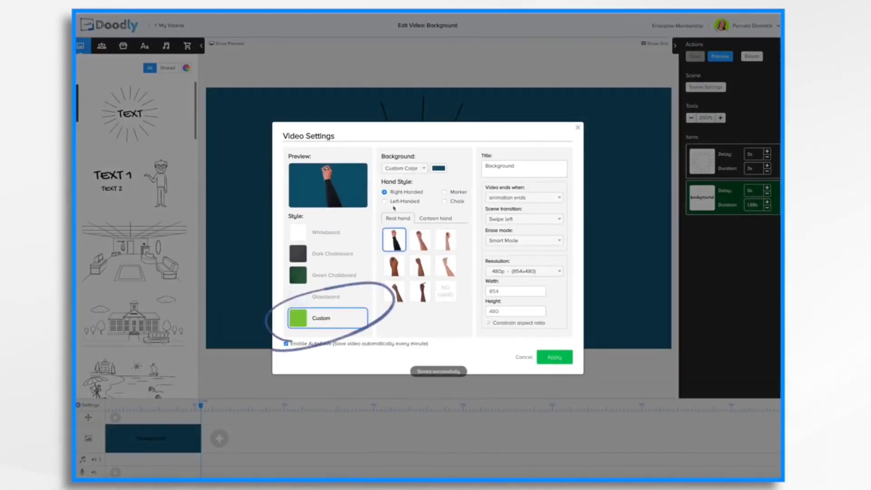
click(418, 170)
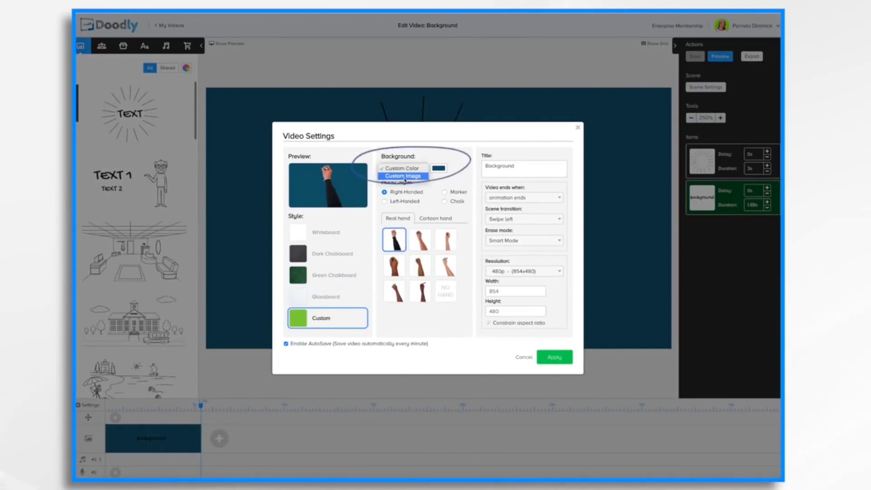
click(405, 181)
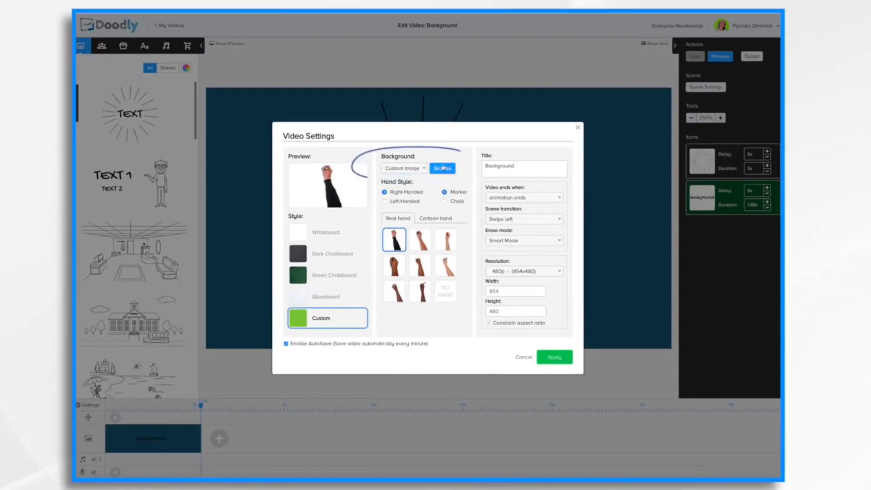
click(443, 169)
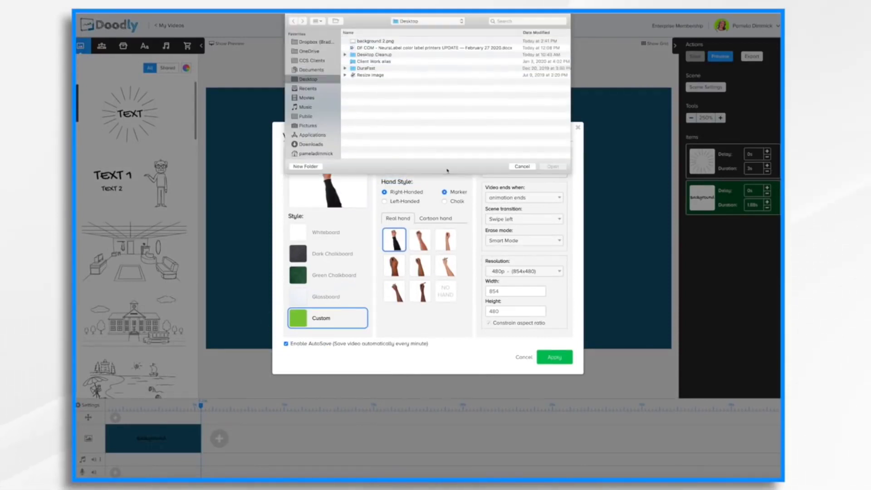
click(381, 41)
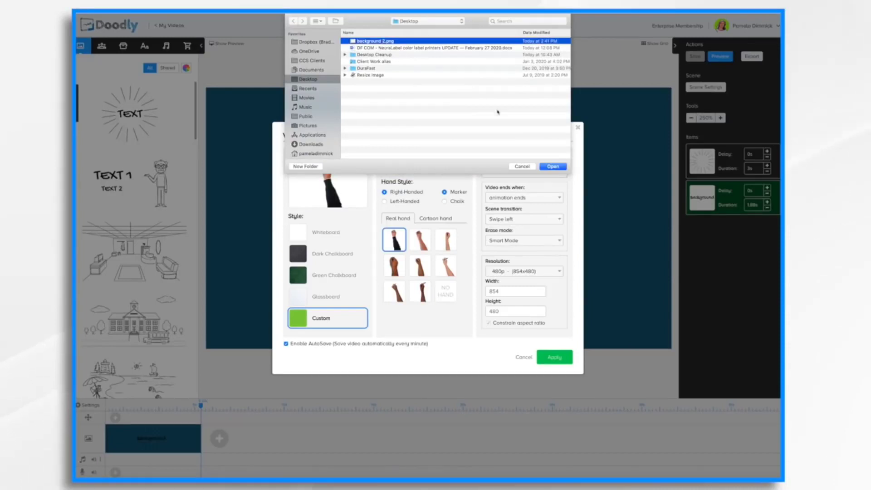
click(553, 167)
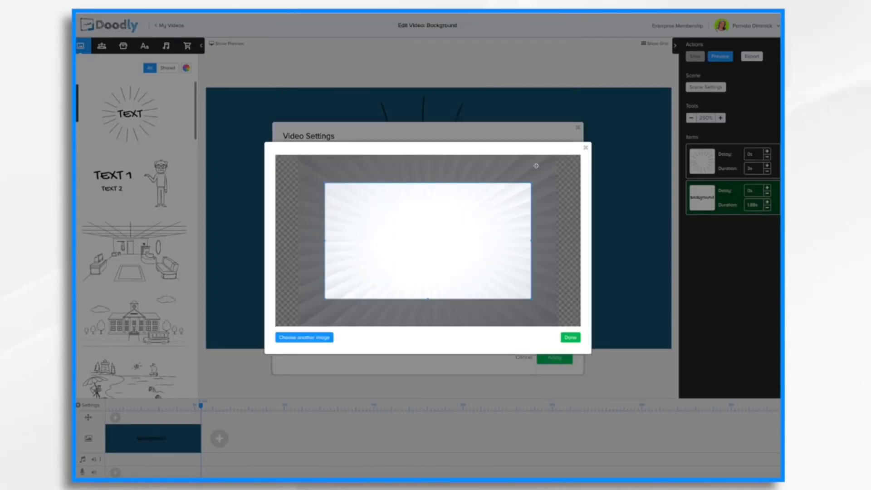
Step: Enlarge and centre the crop area over the sunburst image and apply it as the video's background
drag(451, 241, 442, 206)
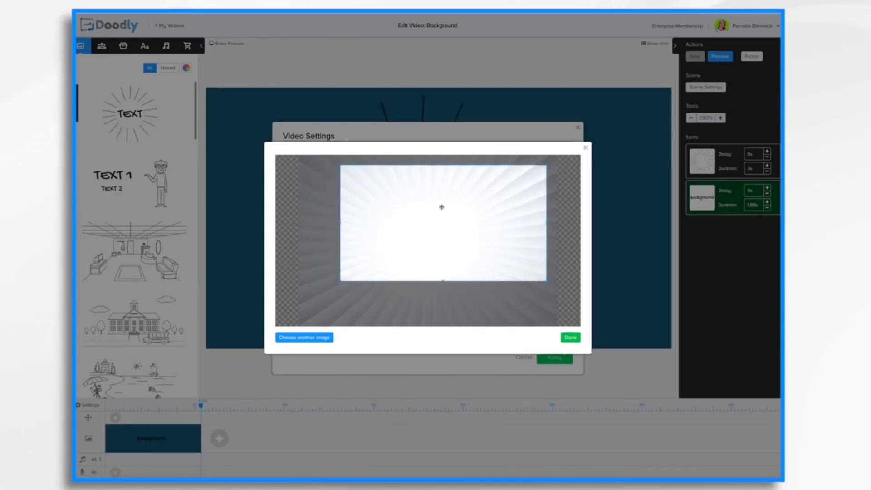
drag(339, 282, 304, 309)
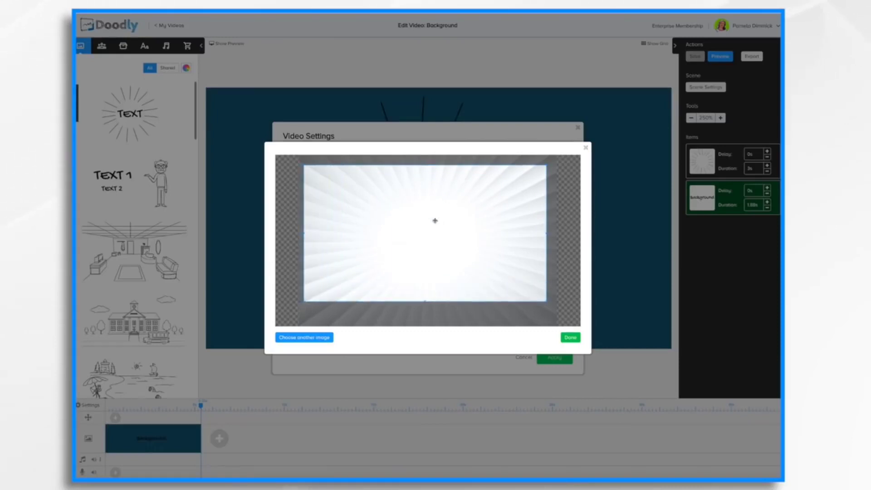
mouse_move(430, 230)
mouse_down()
mouse_move(396, 234)
mouse_move(520, 219)
mouse_move(423, 219)
mouse_move(474, 223)
mouse_move(460, 235)
mouse_up()
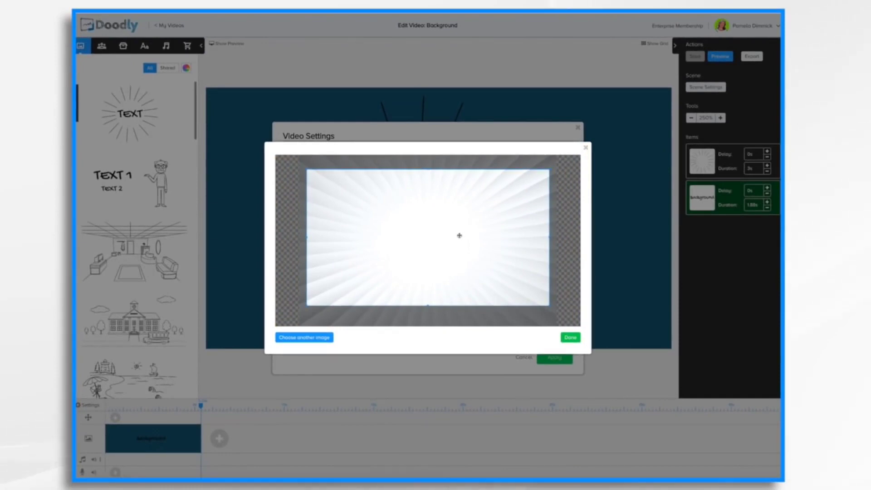
click(571, 338)
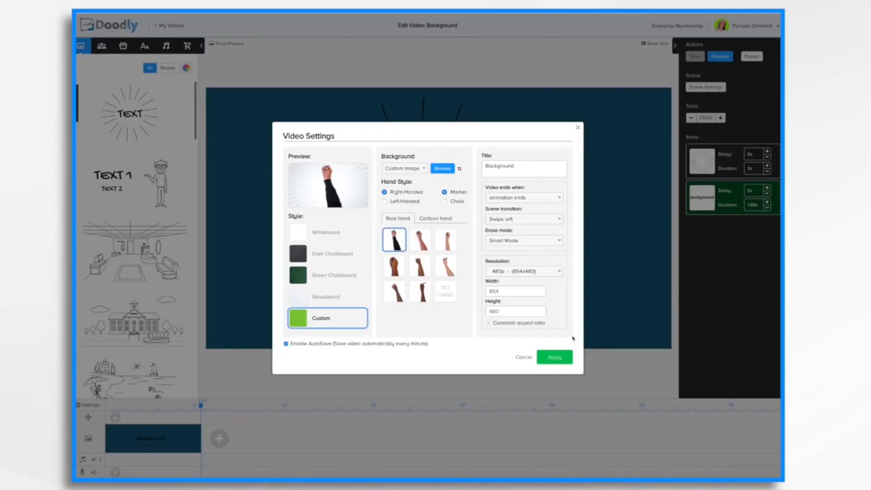
click(557, 359)
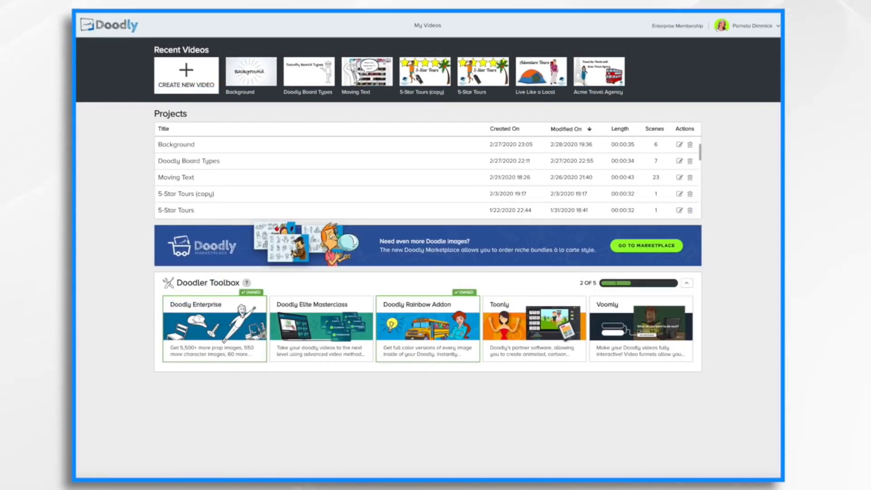
Step: Create a new Whiteboard video titled "Cat Doctor" at 1080p (1920x1080) resolution
click(185, 80)
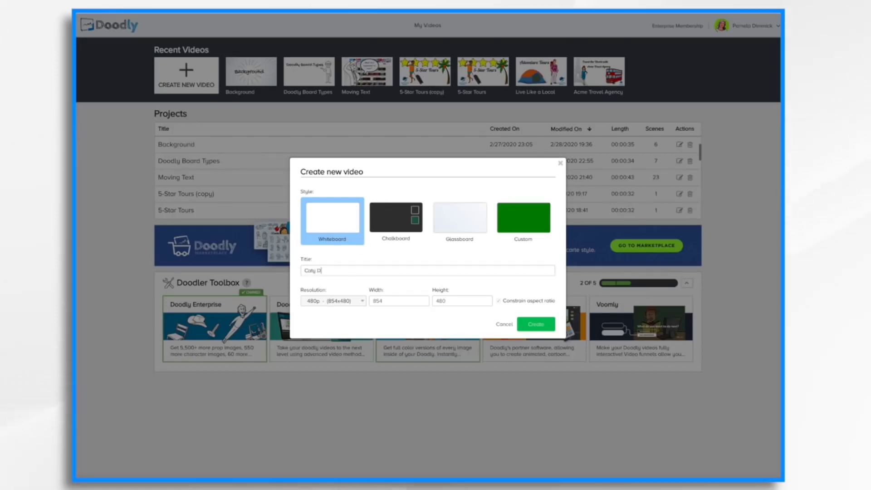
click(361, 301)
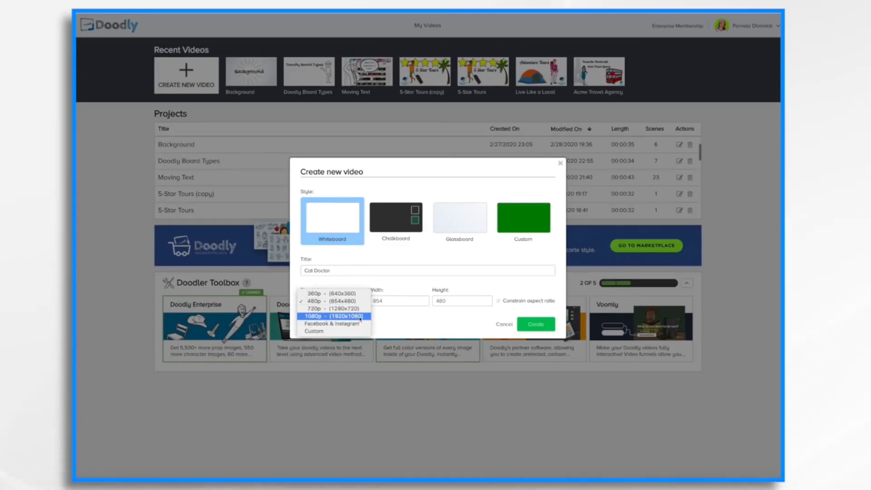
click(360, 317)
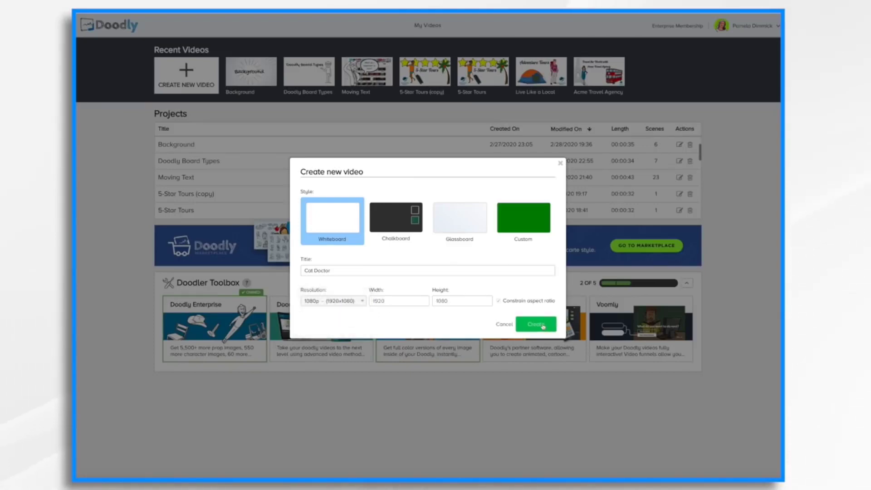
click(536, 324)
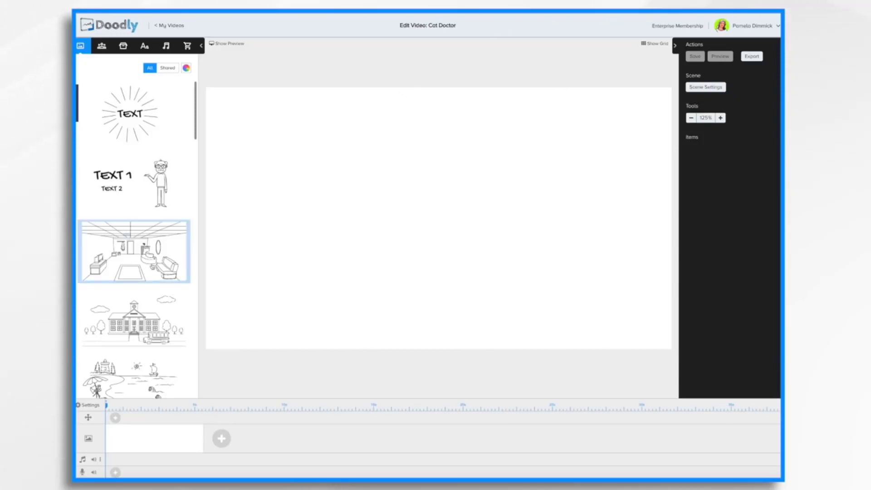
Step: Find the reception scene with the front desk and waiting chairs in the scene library and add it to the canvas
scroll(152, 267, down, 1)
scroll(152, 267, down, 10)
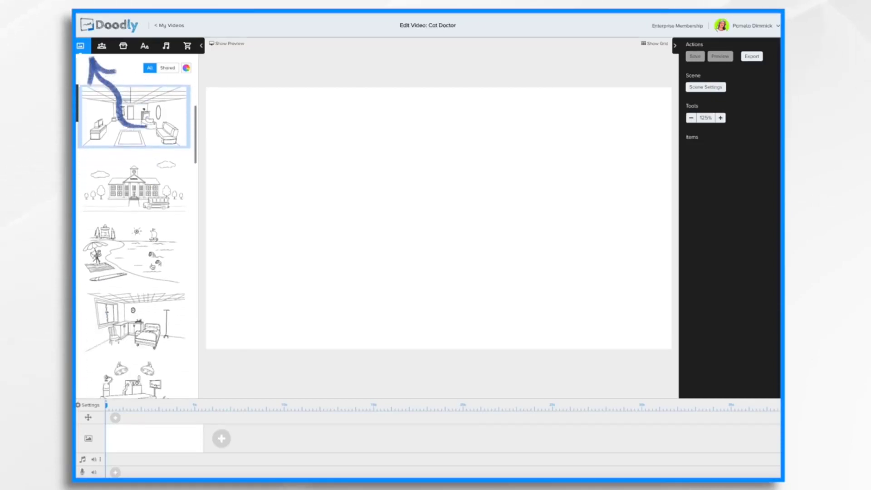
scroll(152, 267, down, 15)
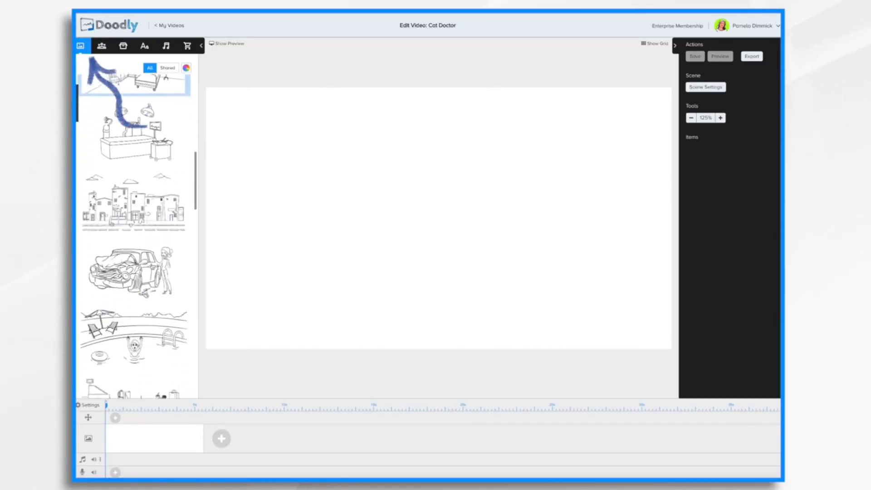
scroll(153, 267, down, 7)
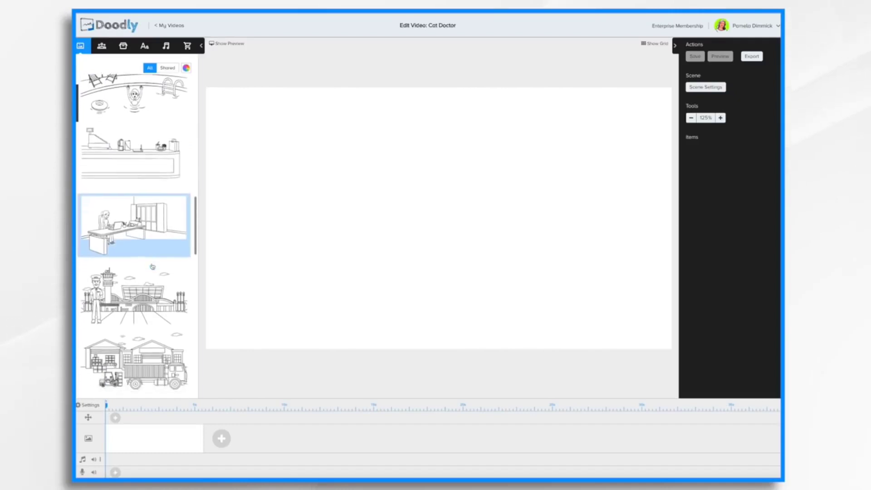
scroll(153, 266, down, 5)
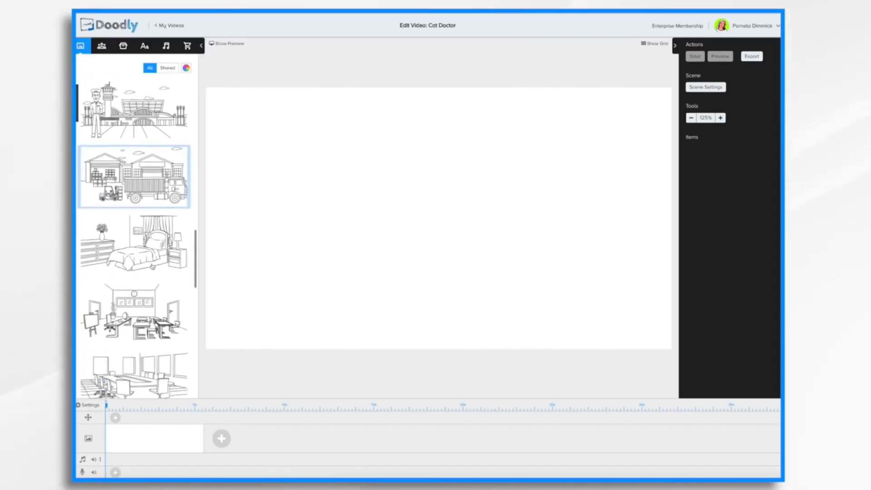
scroll(152, 267, down, 2)
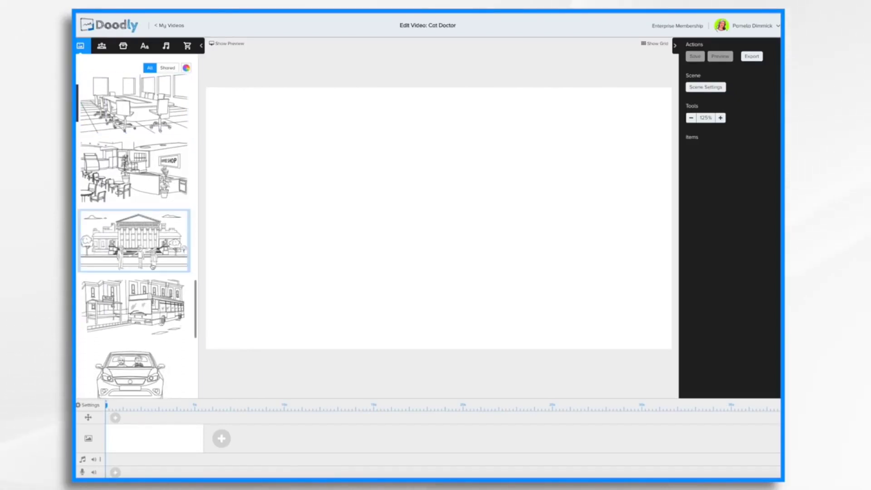
scroll(153, 266, down, 10)
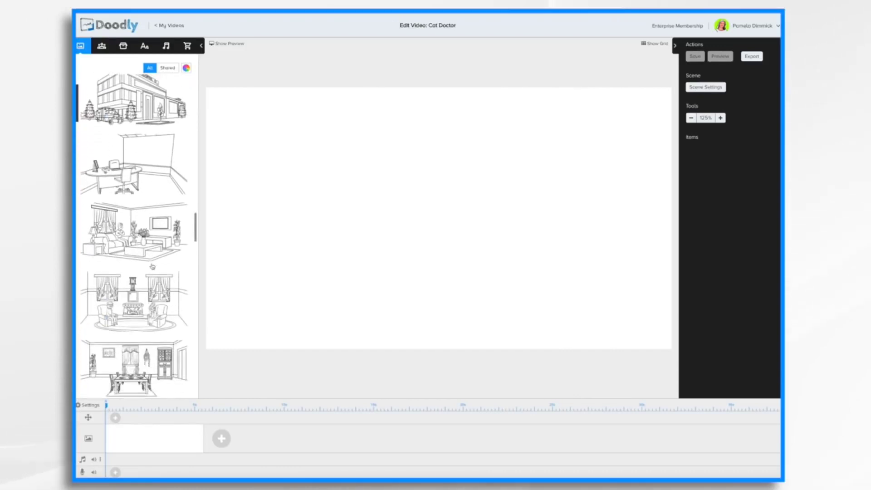
scroll(152, 267, down, 8)
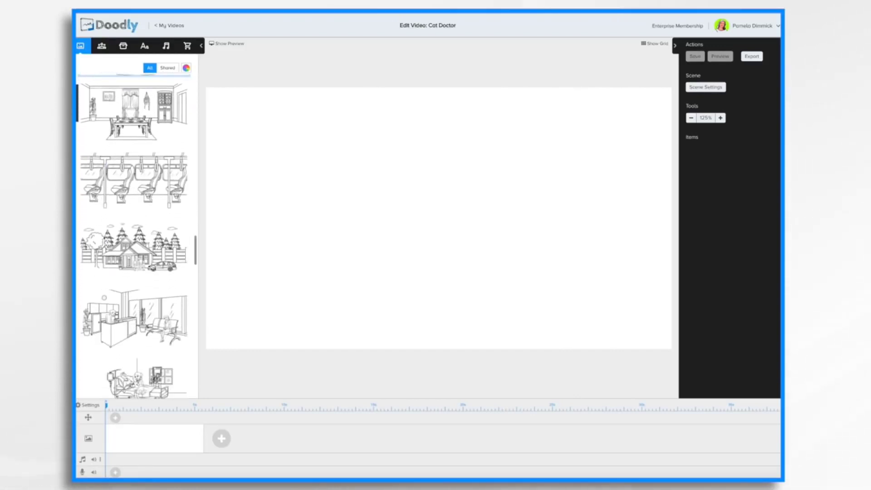
scroll(135, 281, down, 3)
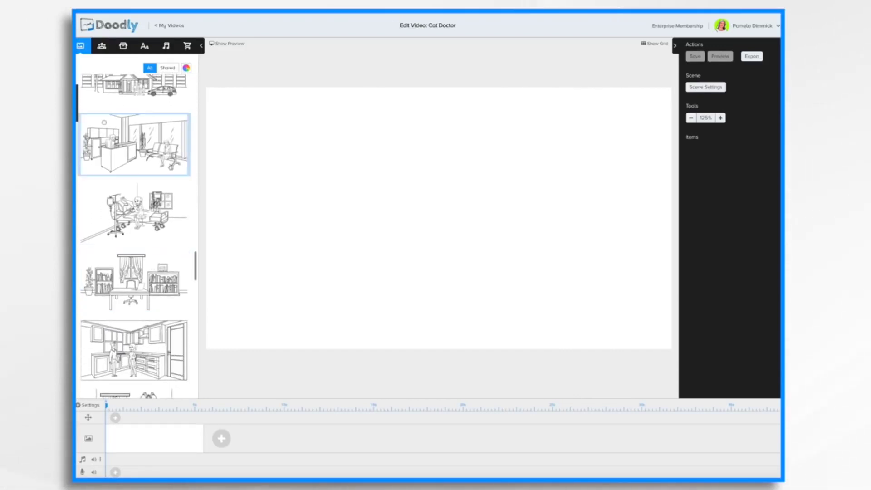
drag(155, 146, 443, 194)
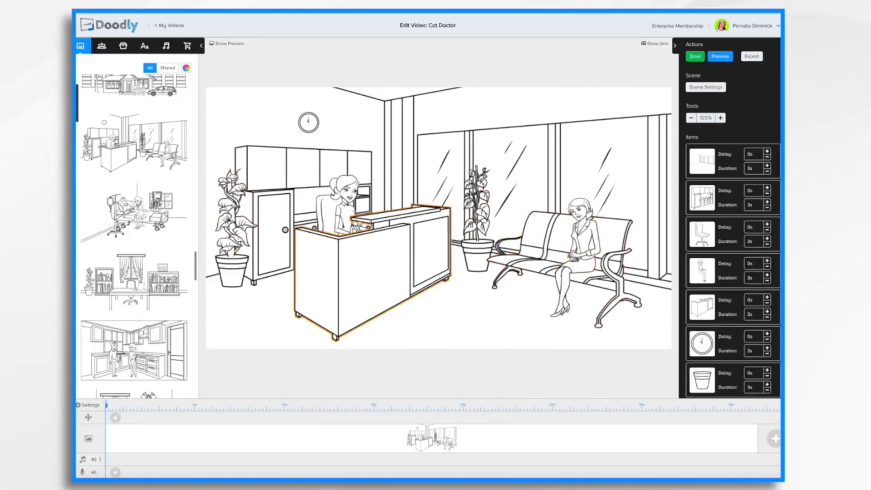
Step: Shift the reception desk slightly to the left and move the wall clock right, closer to the wall corner
mouse_move(347, 195)
mouse_down()
mouse_move(388, 196)
mouse_move(272, 245)
mouse_move(511, 201)
mouse_move(339, 197)
mouse_up()
drag(309, 123, 359, 118)
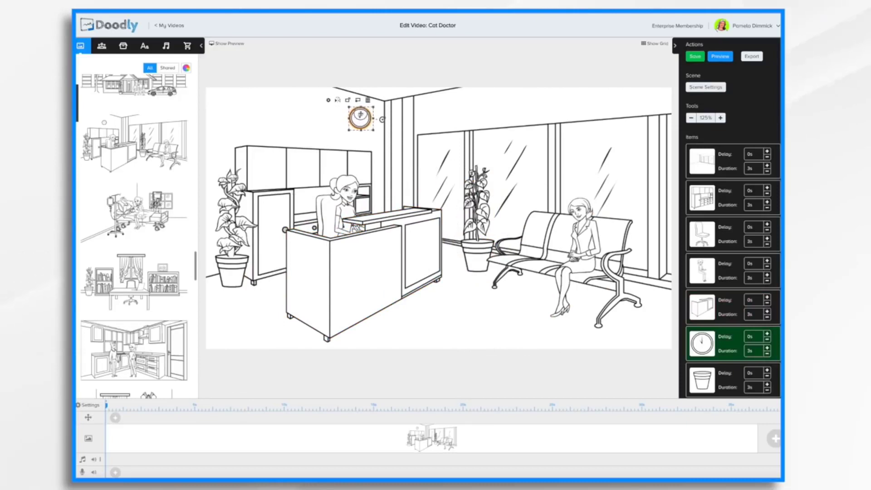
Step: Delete the plant and its pot beside the cabinet from the reception scene
click(235, 210)
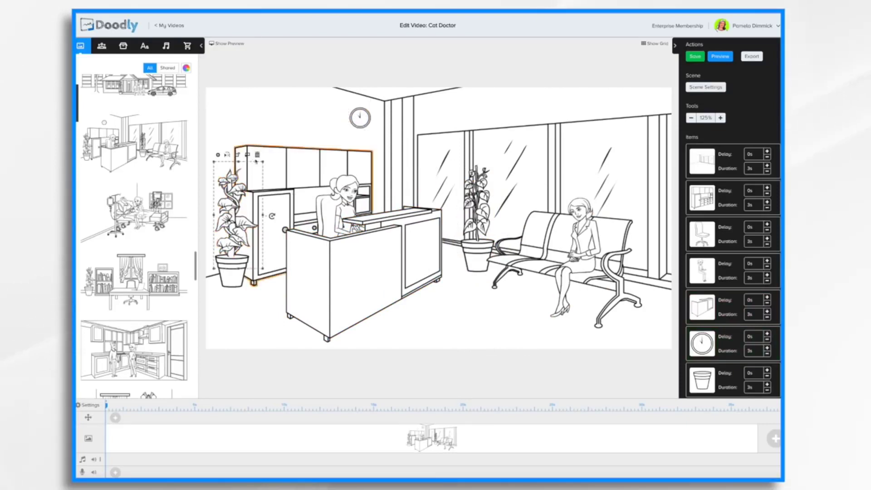
click(258, 155)
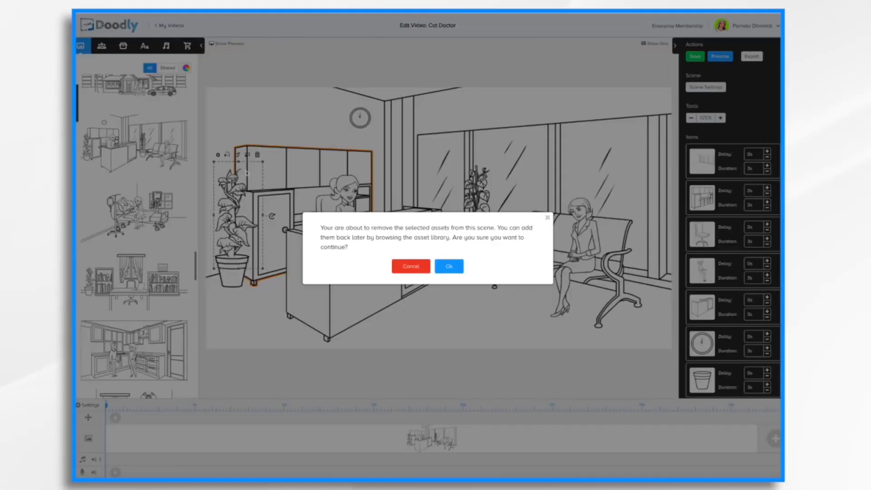
click(449, 267)
click(232, 278)
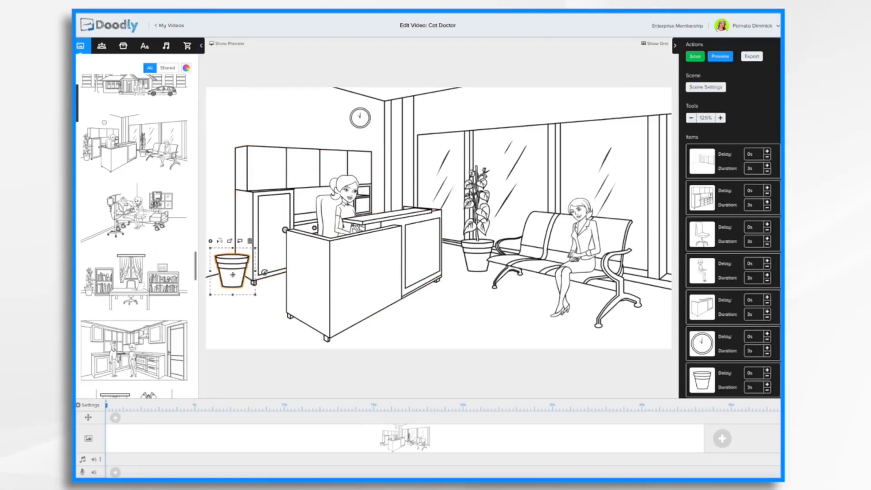
click(251, 241)
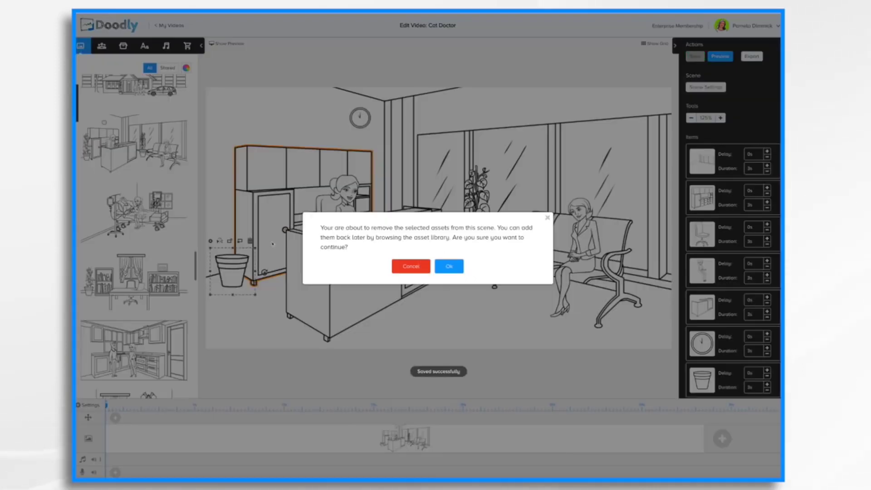
click(449, 266)
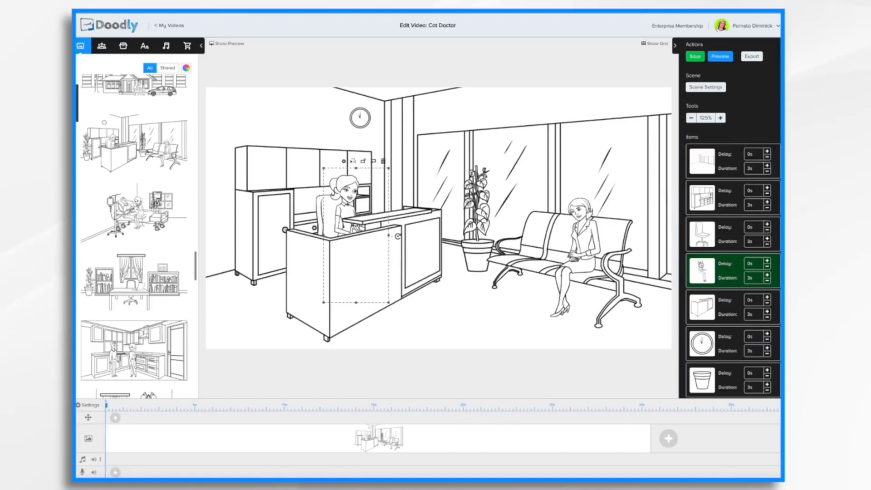
Step: Try changing the receptionist's layer order, bringing her in front of the reception desk and sending her back behind it
drag(702, 268, 701, 242)
drag(701, 234, 702, 317)
drag(702, 271, 708, 318)
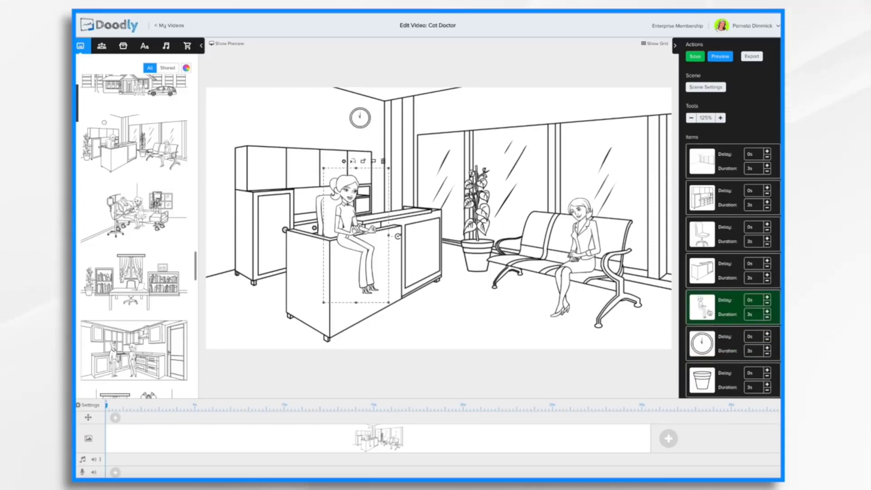
drag(708, 303, 708, 277)
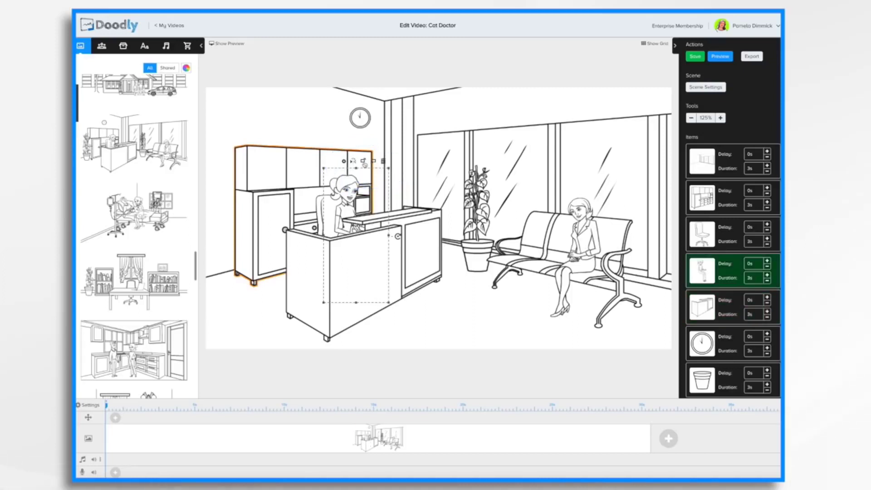
click(363, 162)
click(373, 162)
Step: Select the seated woman in the waiting area and search the character library for "sitting"
click(477, 254)
click(583, 237)
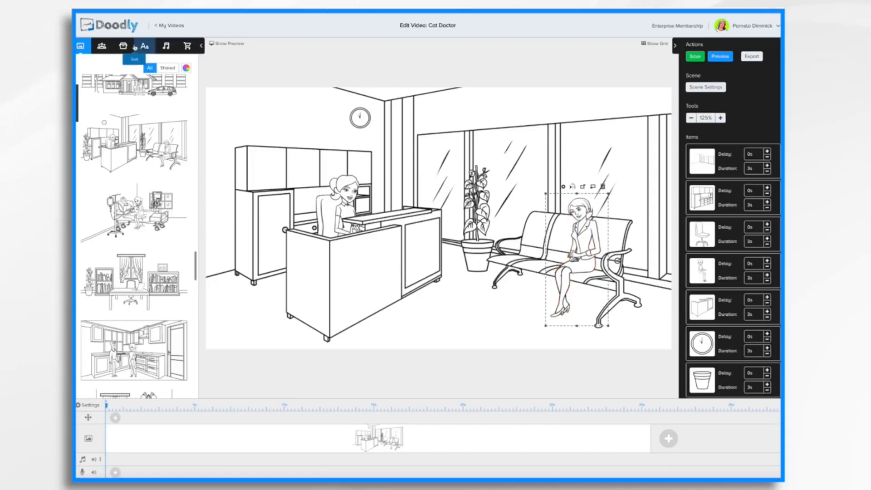
click(102, 46)
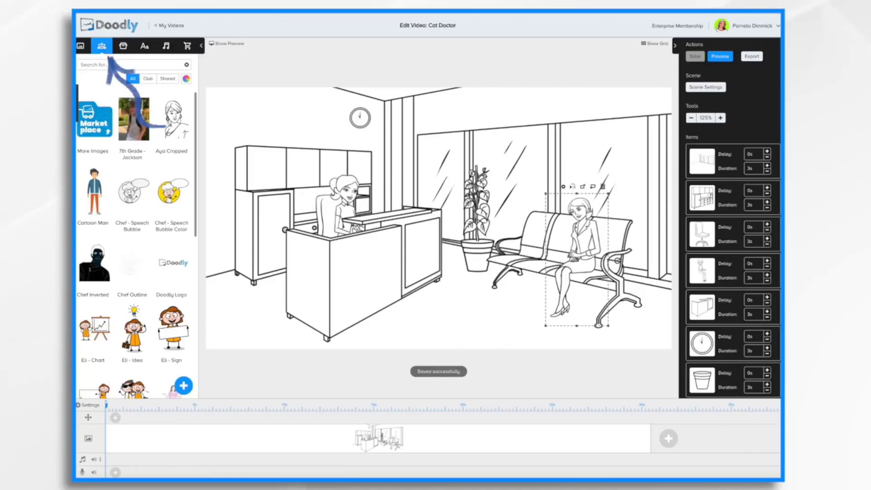
click(117, 66)
text(sitting)
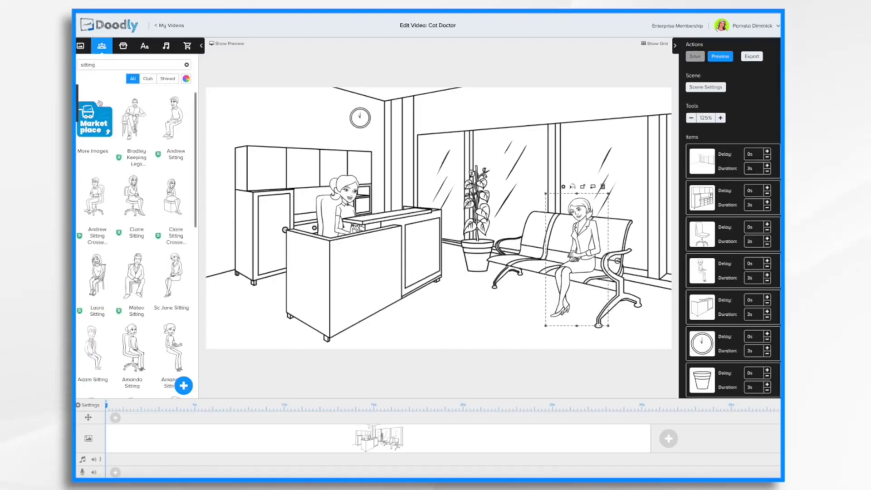
Step: Replace the seated woman in the waiting area with the Jacob Sitting character from the search results
scroll(143, 248, down, 3)
scroll(142, 248, down, 2)
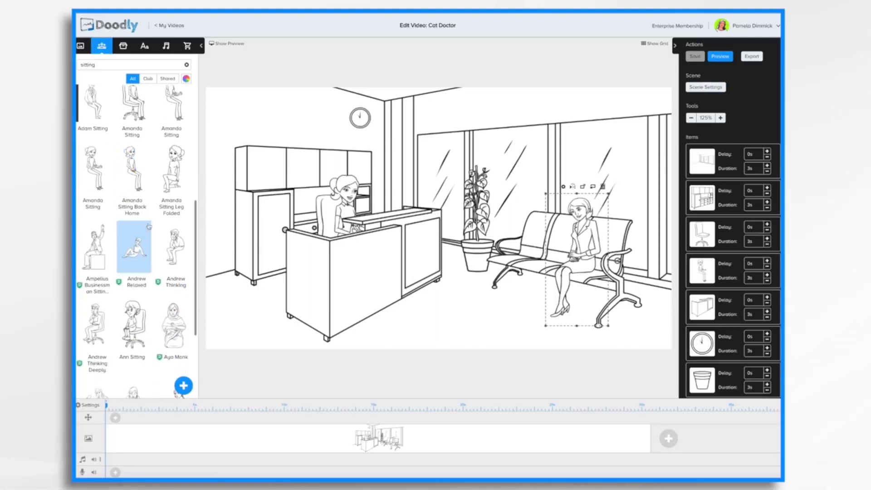
scroll(136, 247, up, 1)
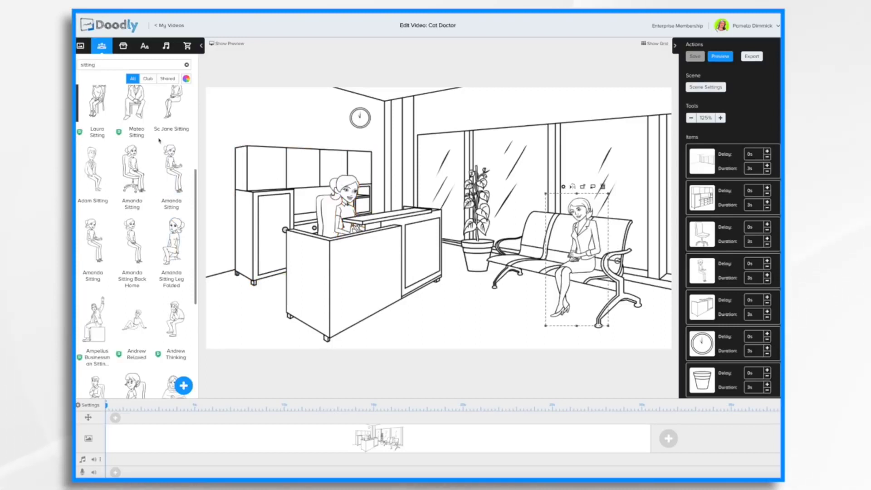
scroll(159, 141, up, 1)
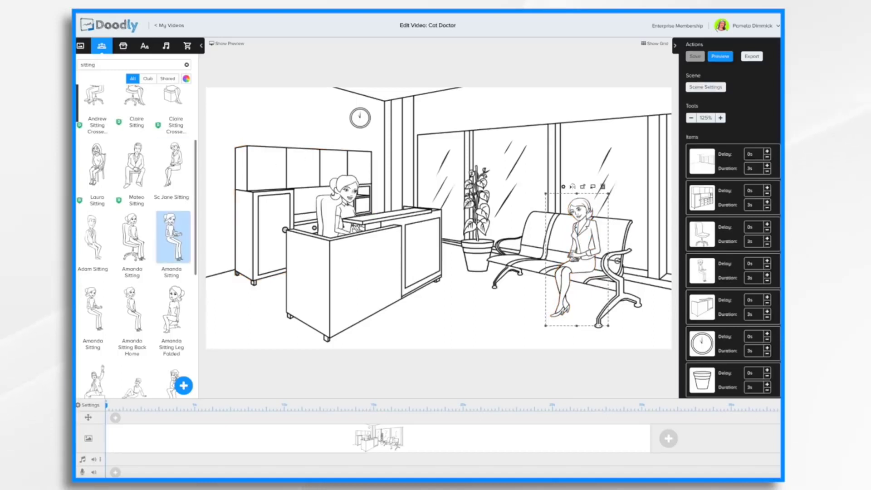
scroll(173, 236, down, 6)
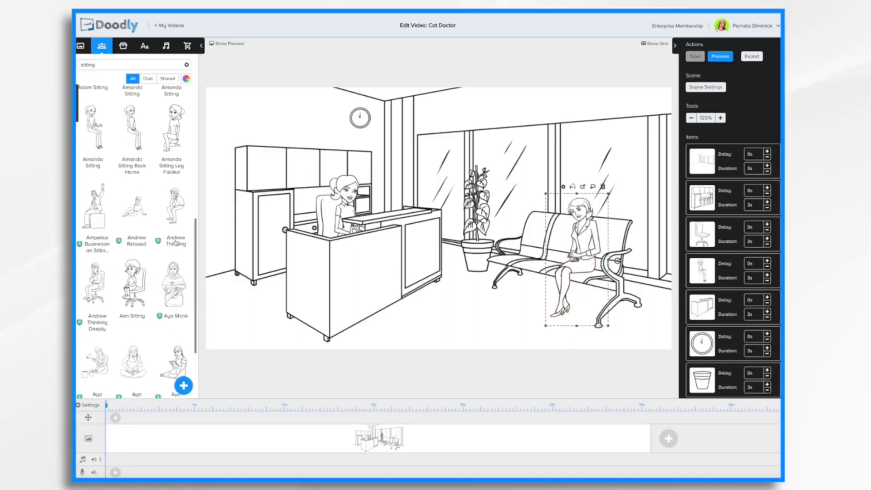
scroll(173, 320, down, 10)
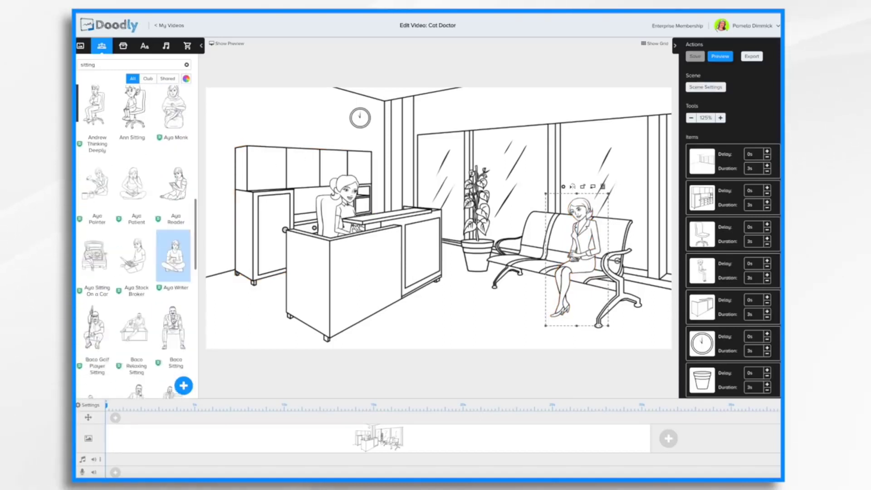
scroll(175, 220, down, 1)
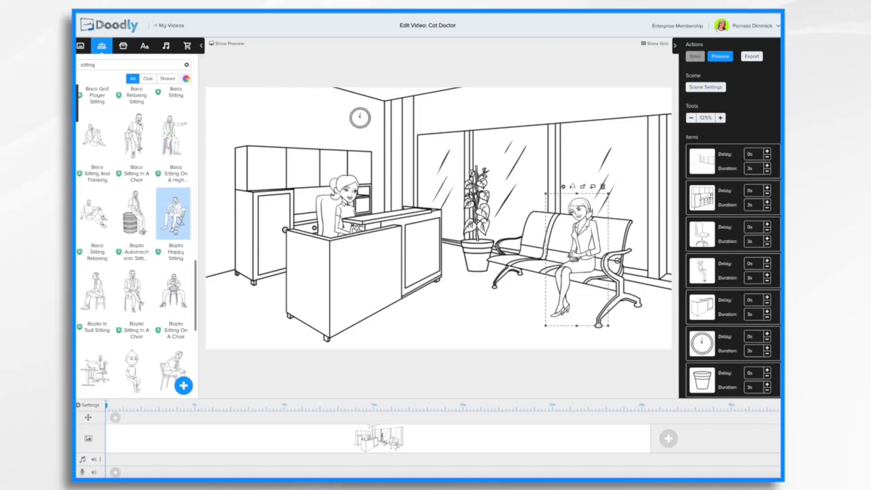
scroll(173, 244, down, 3)
scroll(172, 258, down, 8)
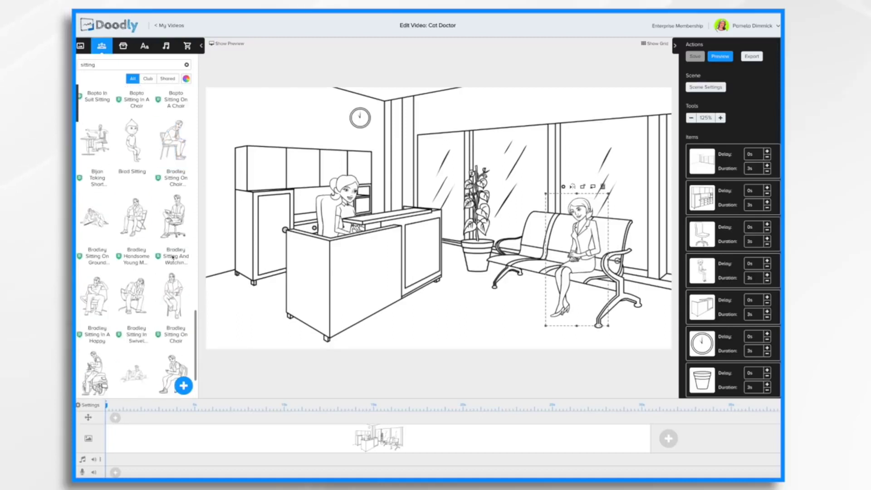
scroll(116, 264, down, 10)
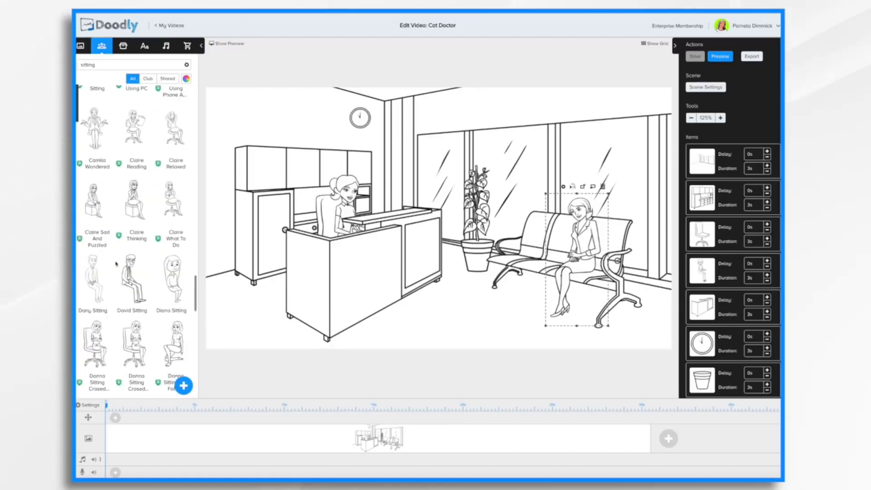
scroll(123, 270, down, 1)
scroll(123, 269, down, 10)
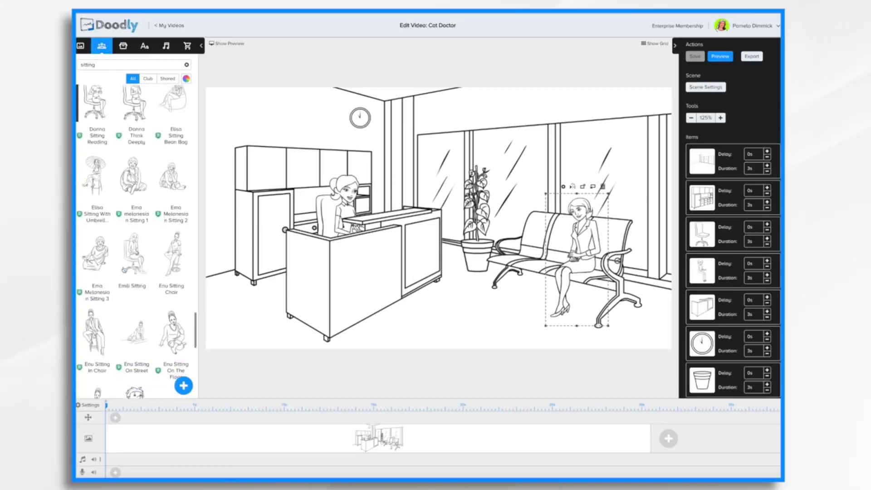
scroll(124, 269, down, 10)
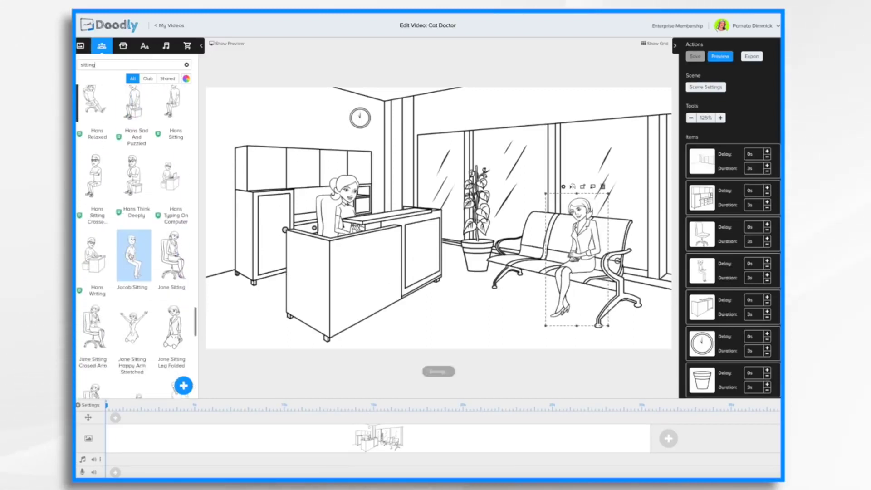
drag(133, 256, 574, 240)
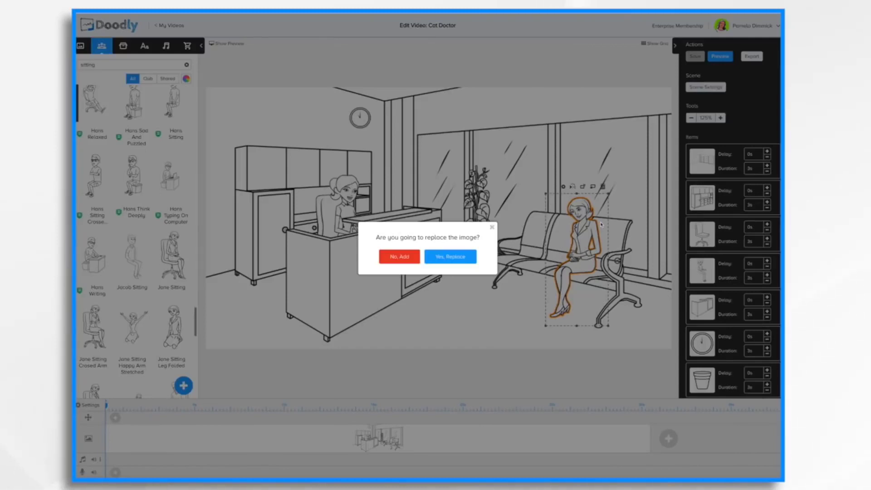
click(448, 258)
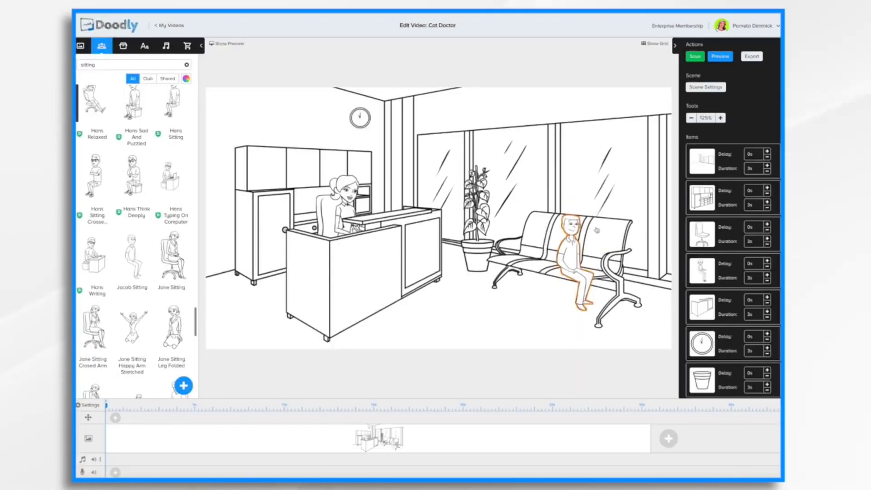
Step: Enlarge the seated man, flip him to face the reception desk, and adjust his position on the bench
click(573, 256)
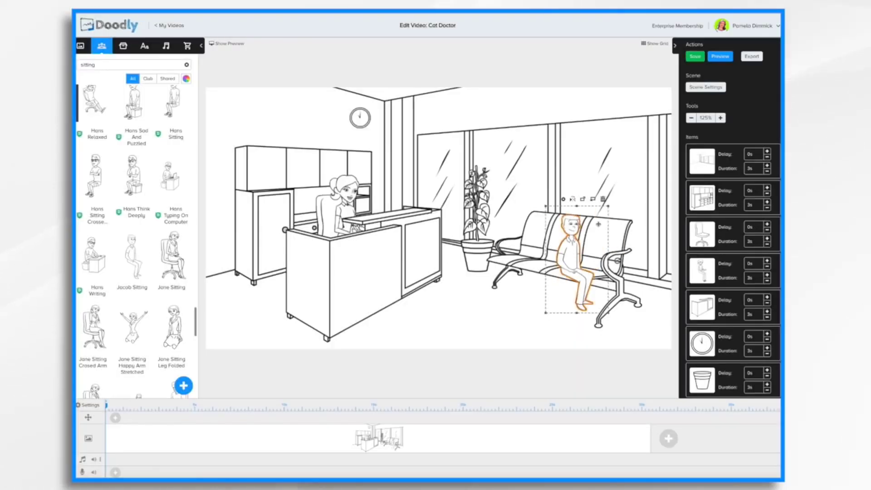
drag(609, 208, 624, 180)
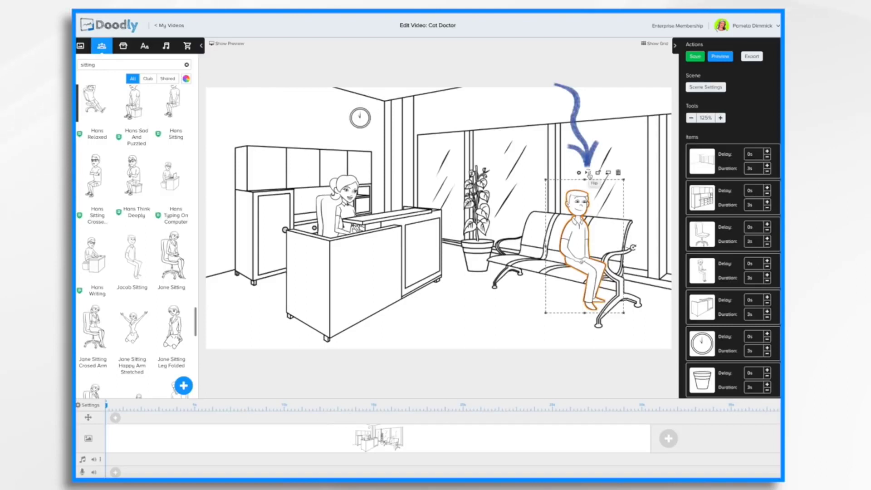
click(588, 173)
drag(592, 251, 584, 254)
drag(616, 184, 617, 182)
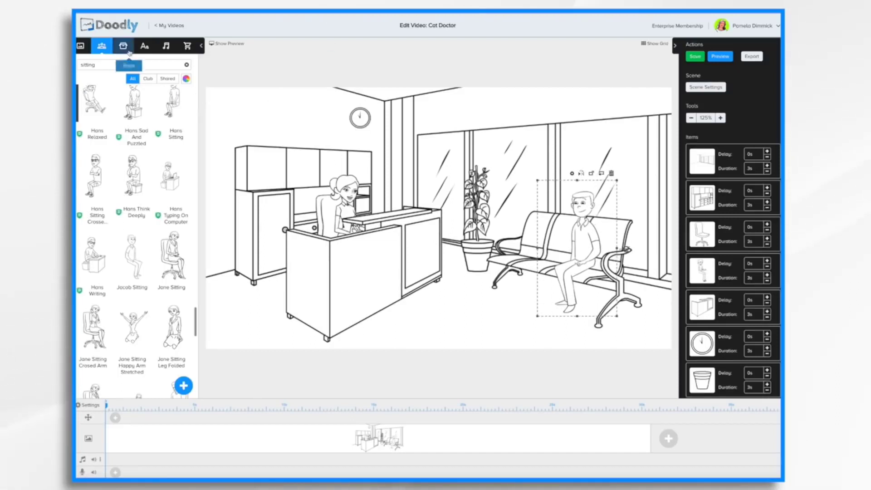
Step: Search the props library for "cat" and add the outlined walking Cat to the scene
click(123, 46)
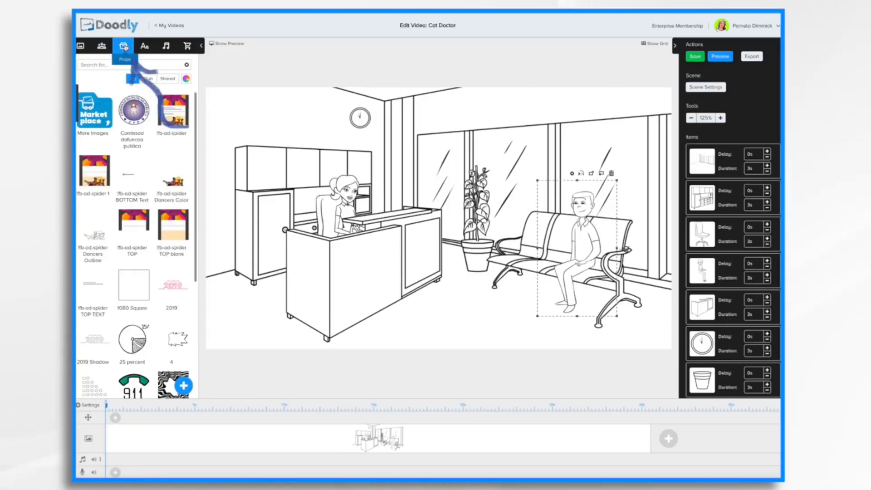
click(122, 65)
text(cat)
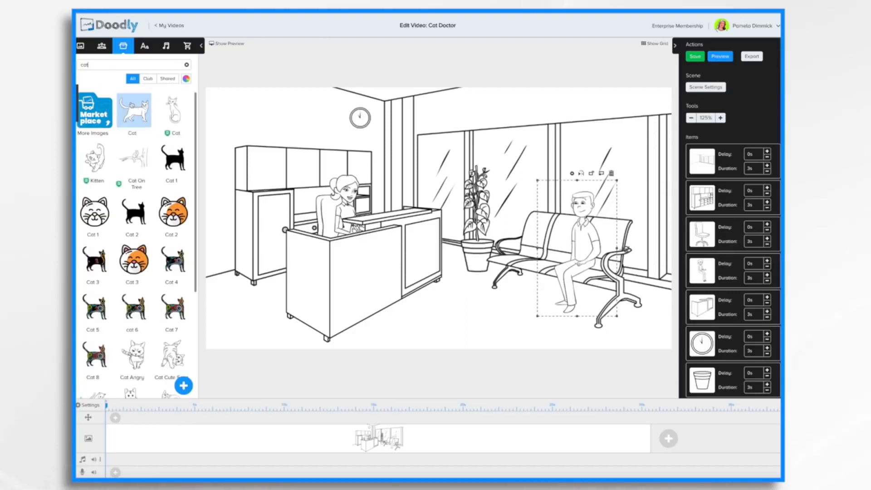
click(134, 111)
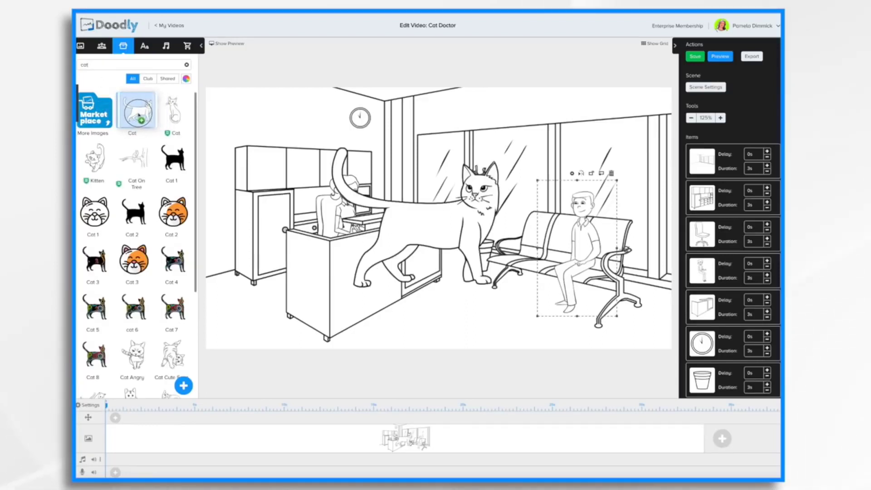
Step: Shrink the cat and place it on the floor beside the seated man's feet, in front of the bench
click(442, 222)
drag(442, 221, 477, 274)
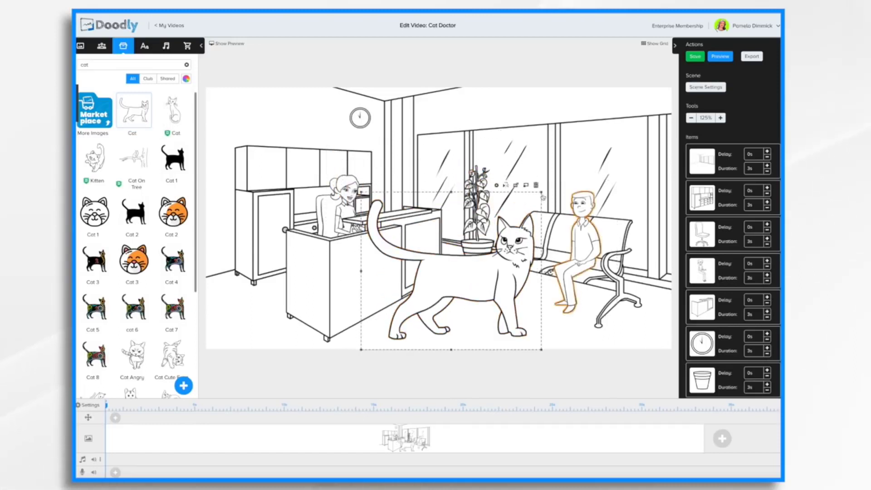
drag(542, 194, 440, 282)
drag(415, 315, 531, 284)
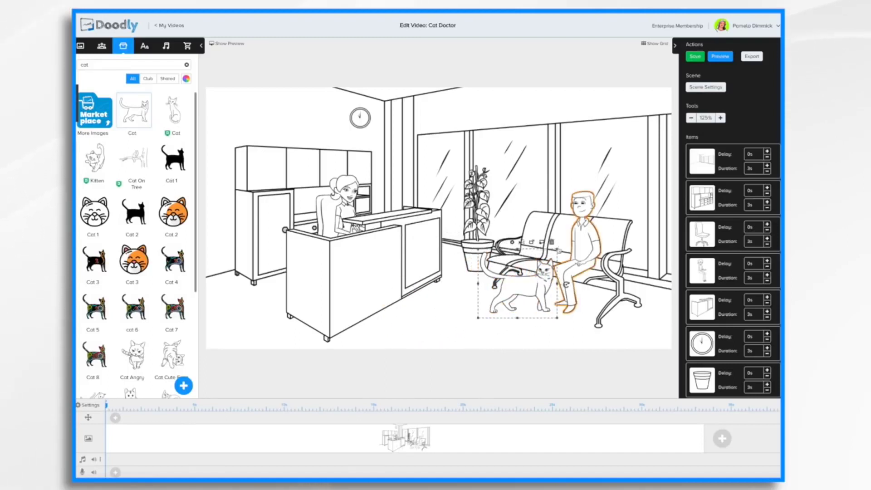
drag(558, 251, 553, 252)
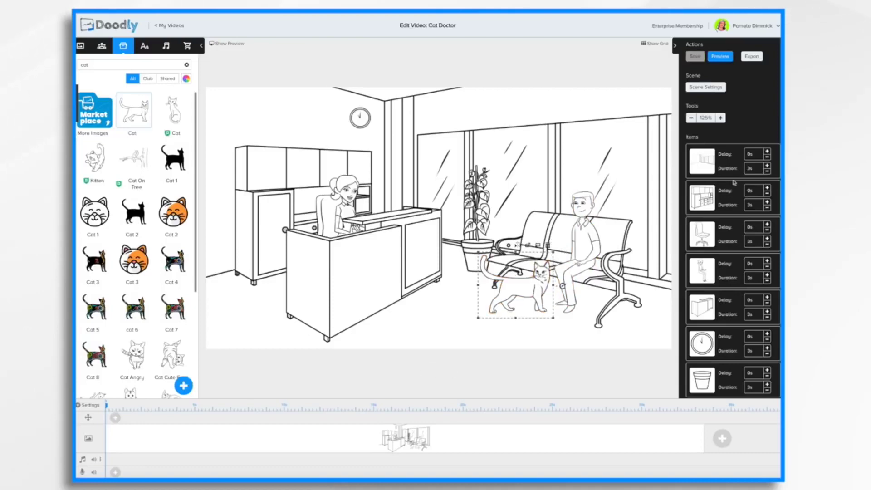
Step: Review the delay and duration settings of the scene items and preview how the video draws them
scroll(733, 178, down, 2)
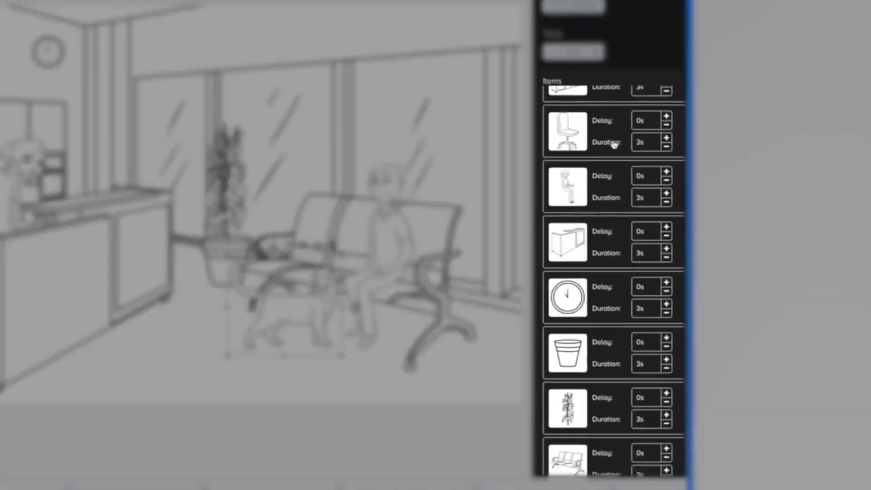
scroll(613, 144, up, 3)
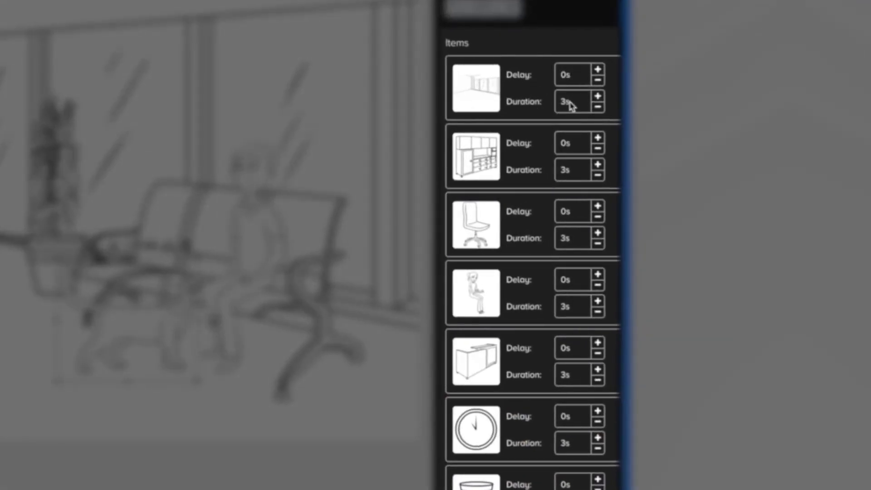
scroll(548, 212, down, 5)
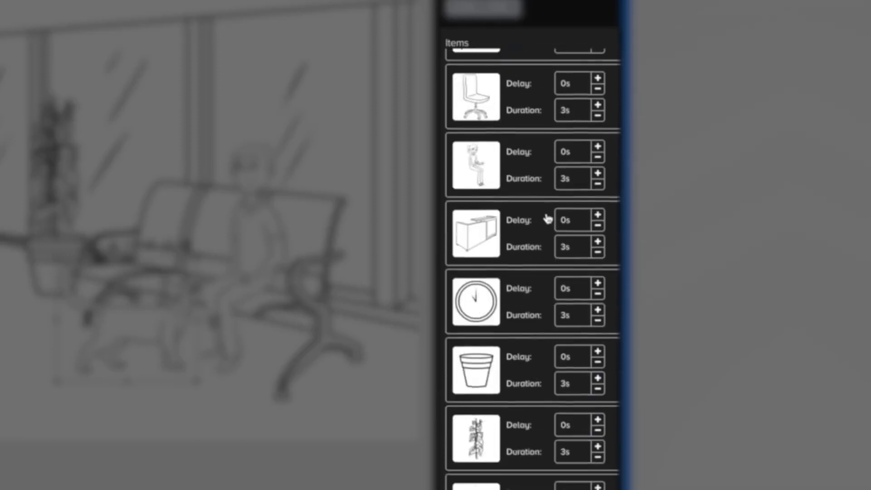
scroll(548, 213, up, 3)
scroll(548, 218, up, 2)
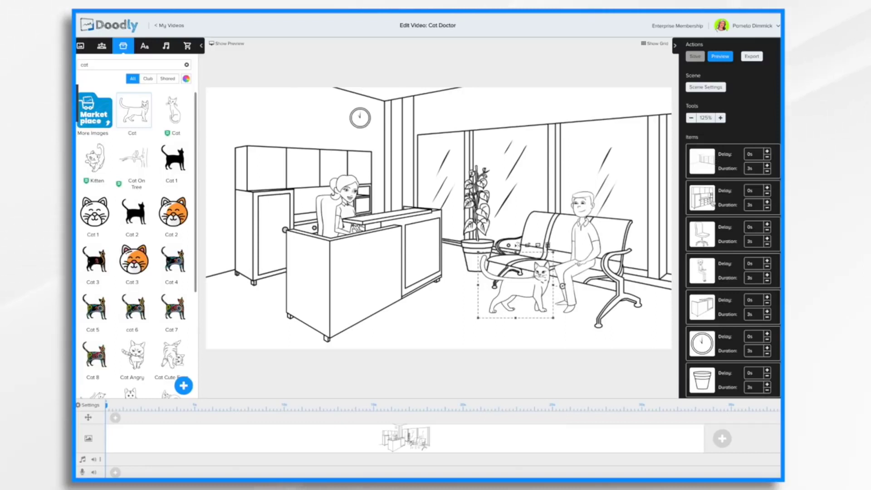
click(724, 57)
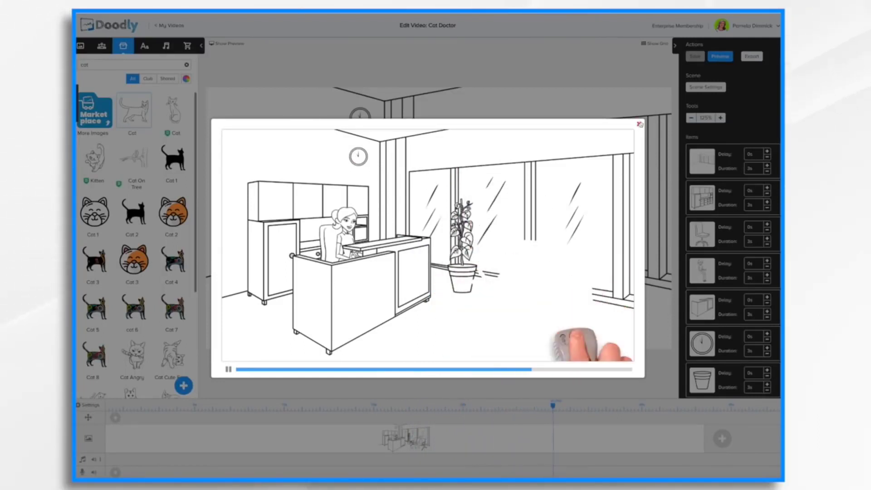
click(639, 124)
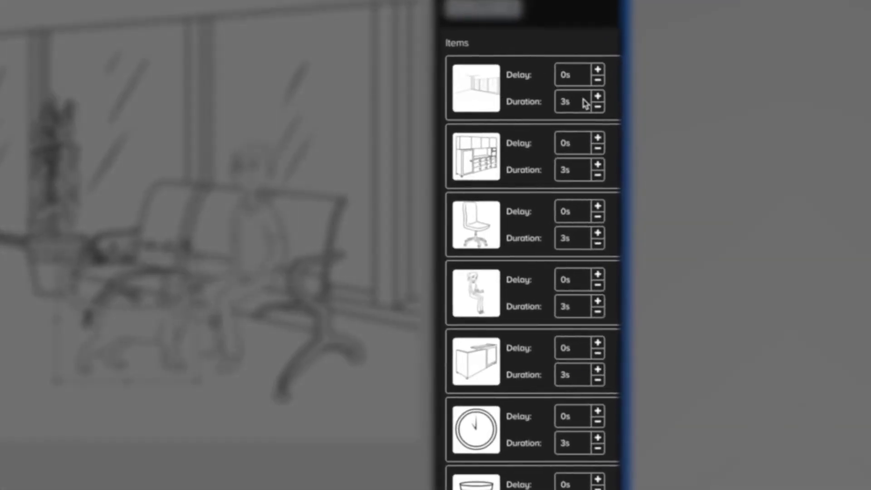
Step: Set the duration to 0s for the room background, the cabinets, the office chair and the receptionist
click(585, 111)
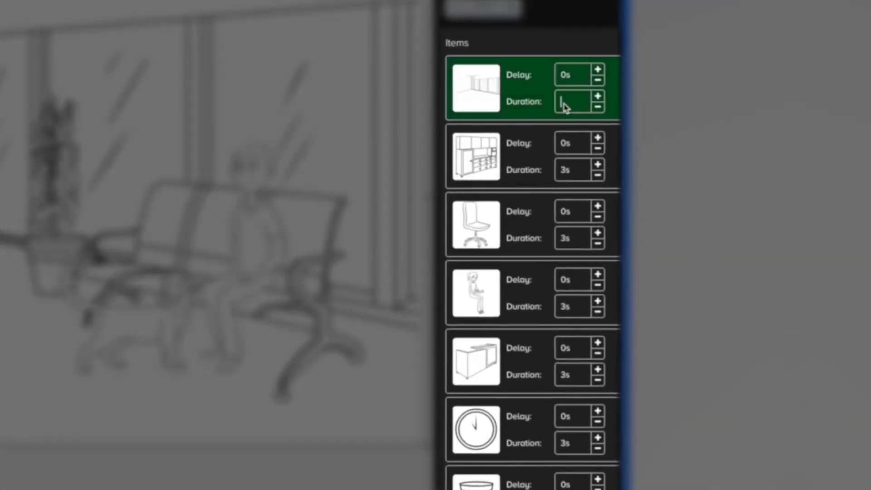
text(0s)
click(575, 172)
text(0)
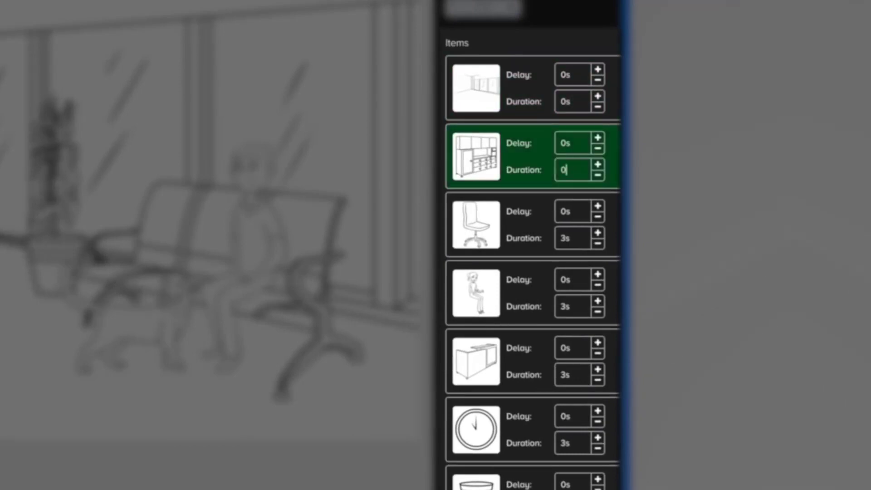
click(573, 241)
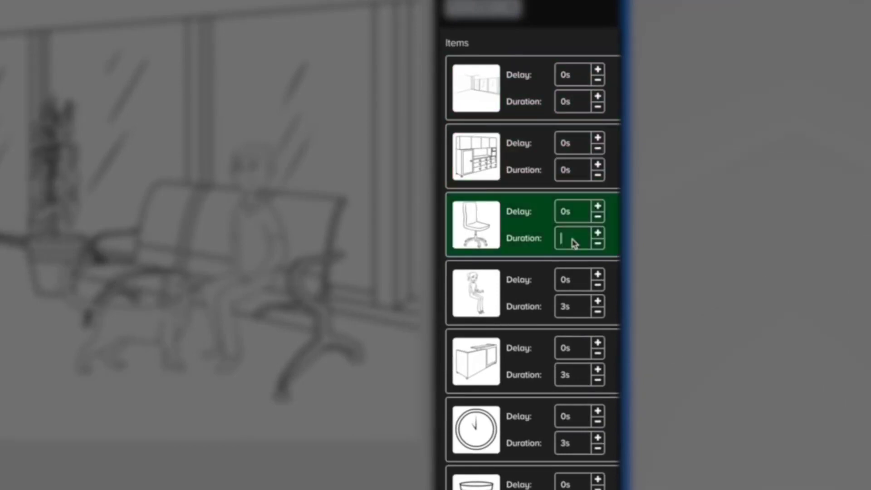
text(0)
click(580, 310)
text(0)
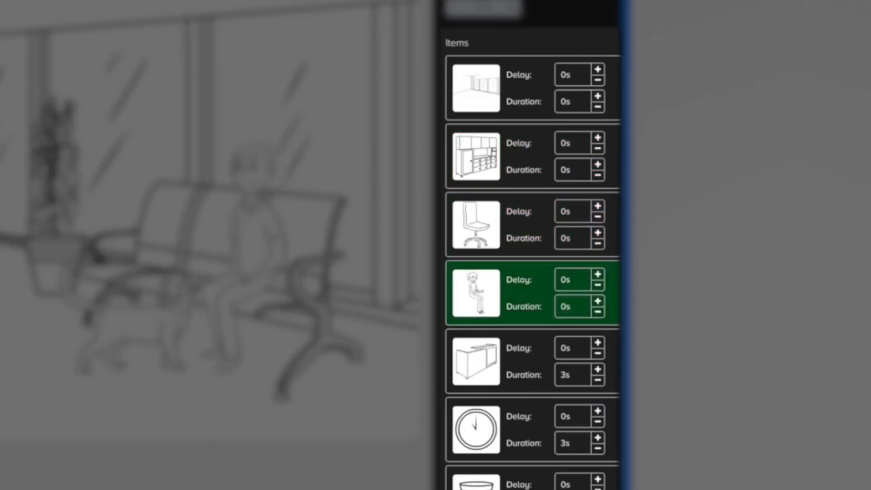
Step: Set the duration to 0s for the reception desk, the wall clock and the plant pot
click(580, 377)
text(0)
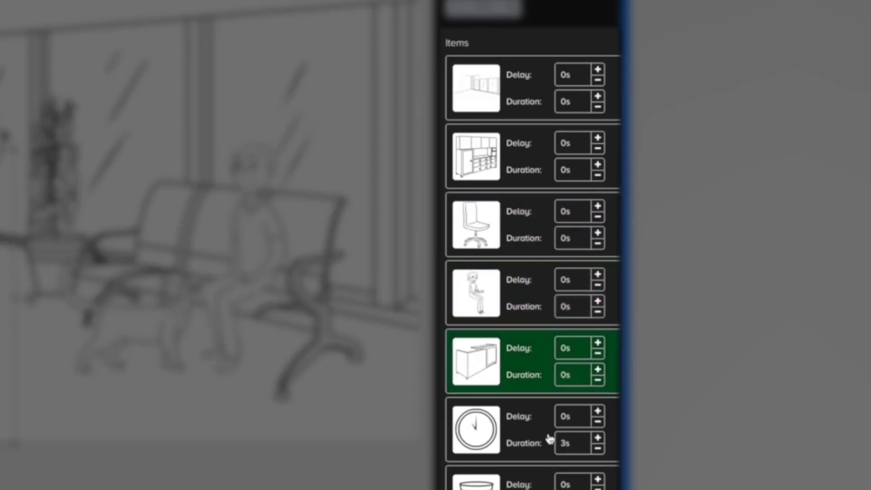
click(579, 447)
text(0)
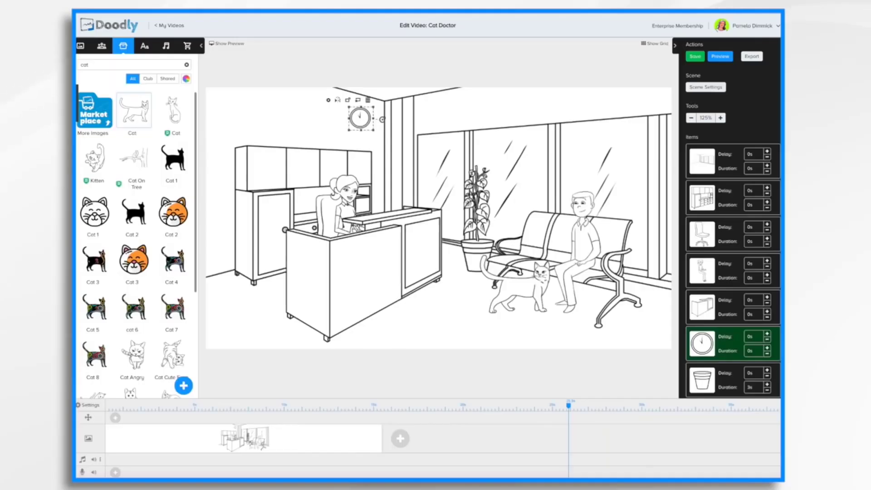
click(753, 387)
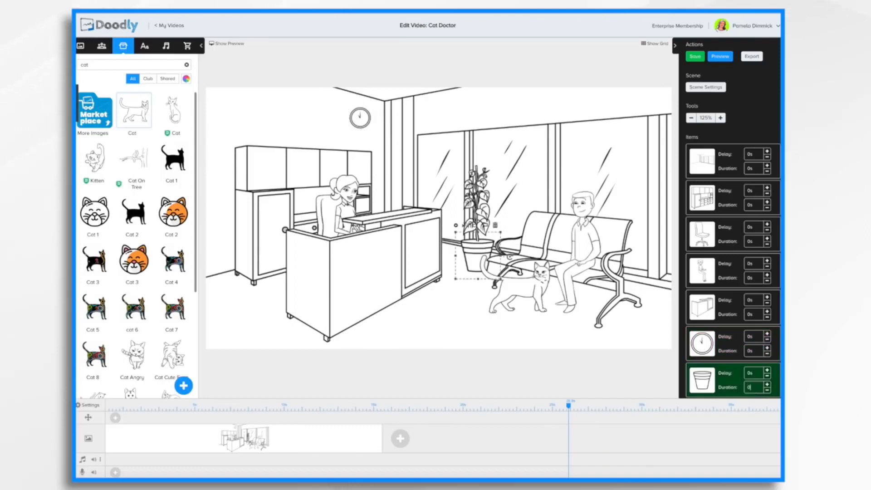
text(0)
scroll(751, 318, down, 4)
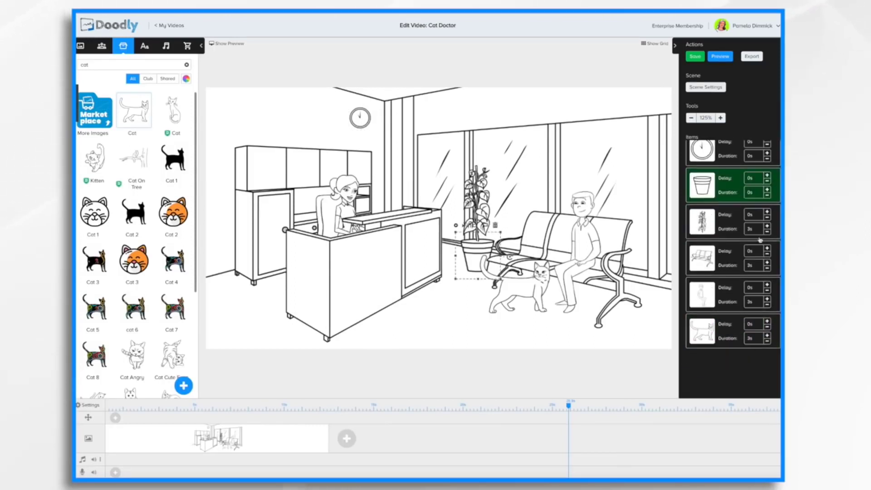
Step: Set the duration to 0s for the leafy plant and the waiting bench, and preview the video
click(757, 229)
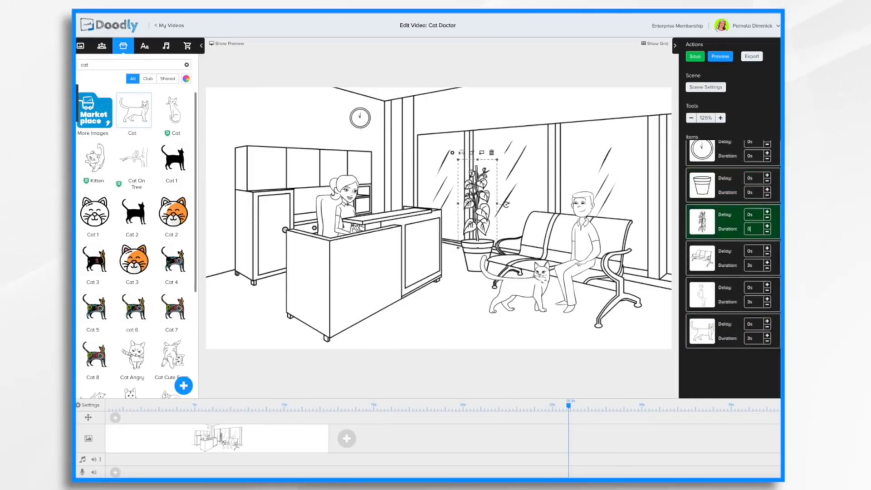
text(0)
click(755, 266)
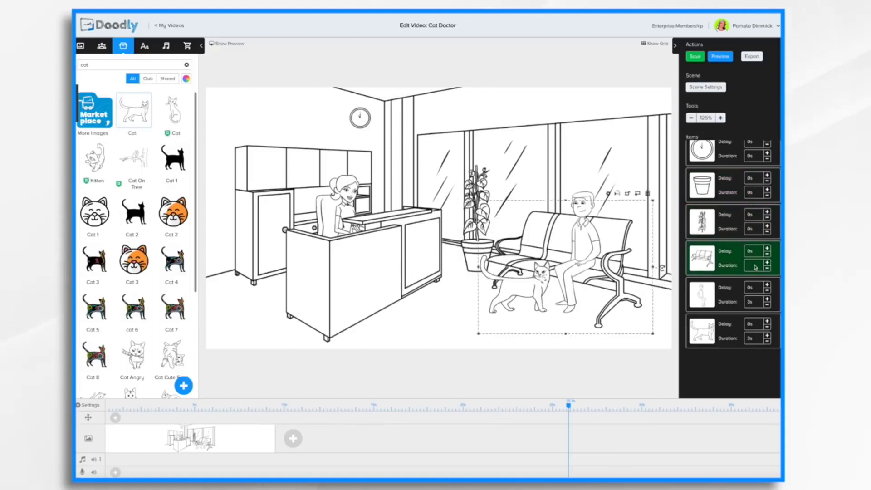
text(0s)
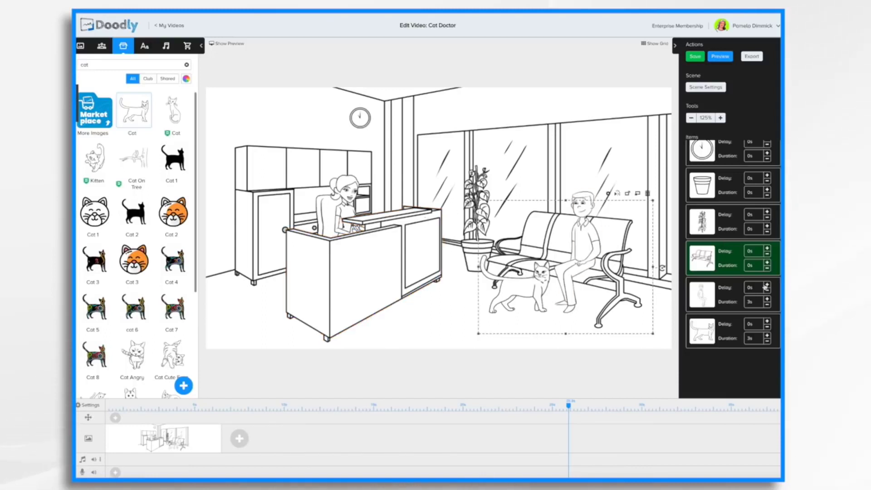
click(726, 57)
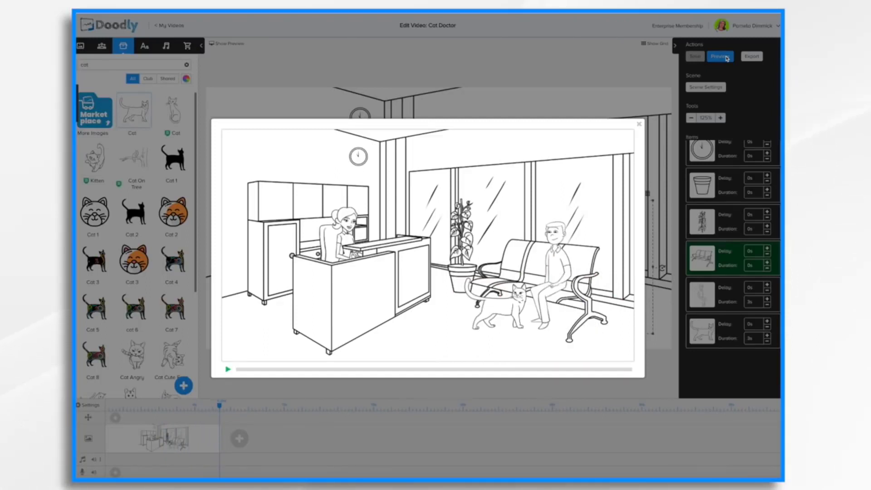
click(639, 125)
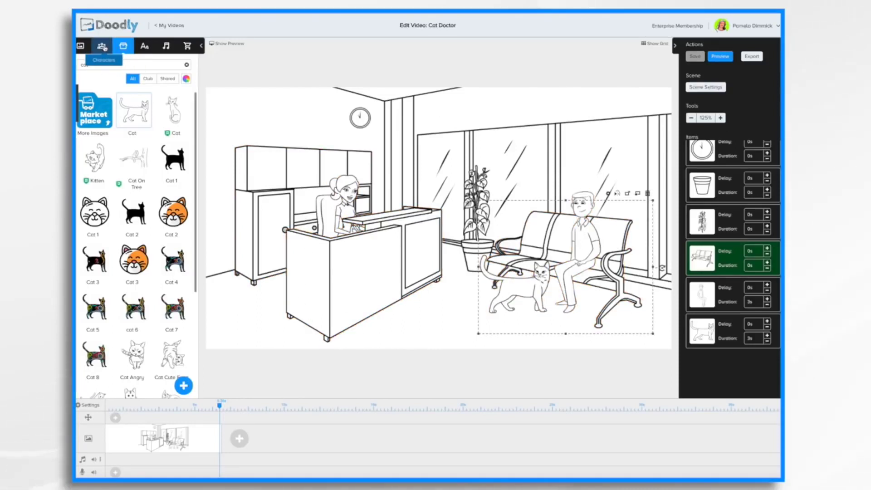
Step: Search the characters for "doctor" and add the Luciana Veterinarian image with the dog as a new item without replacing anything
click(103, 46)
key(BackSpace)
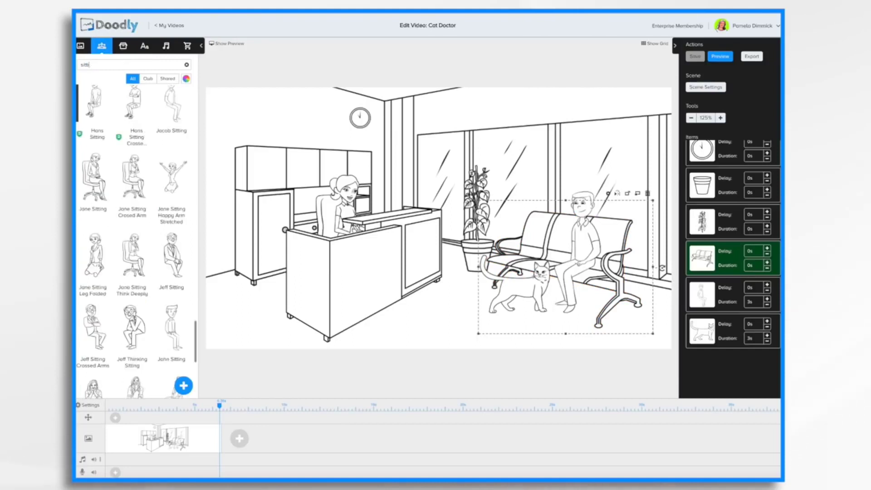
text(doctor)
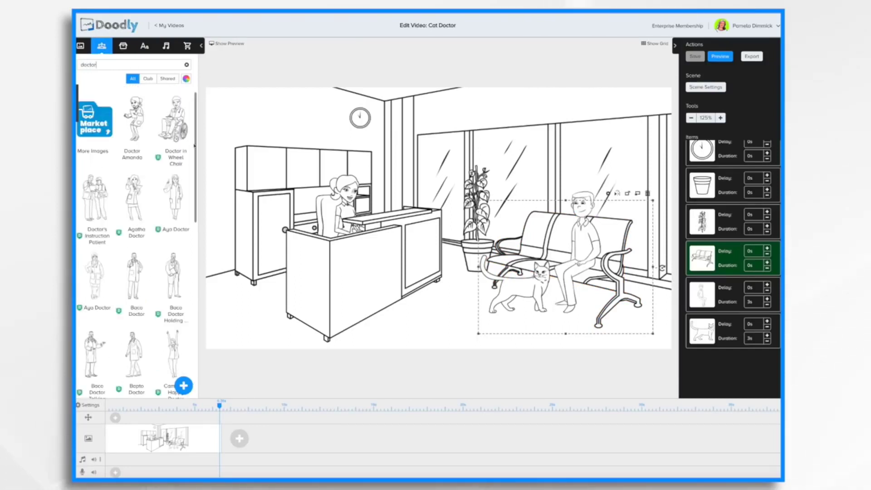
scroll(160, 245, down, 8)
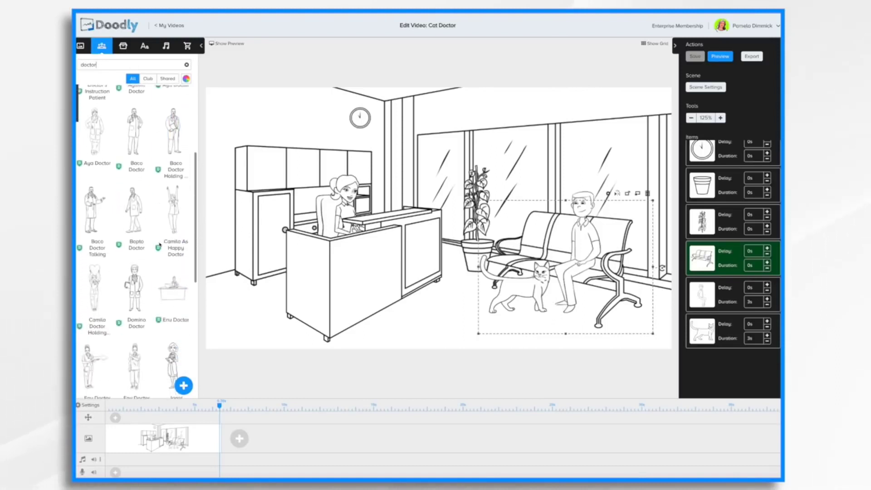
scroll(159, 245, down, 1)
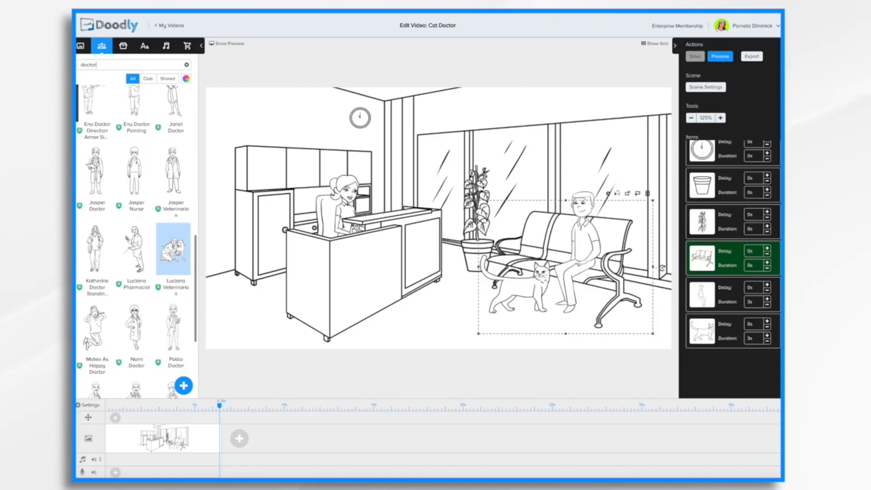
drag(173, 248, 280, 266)
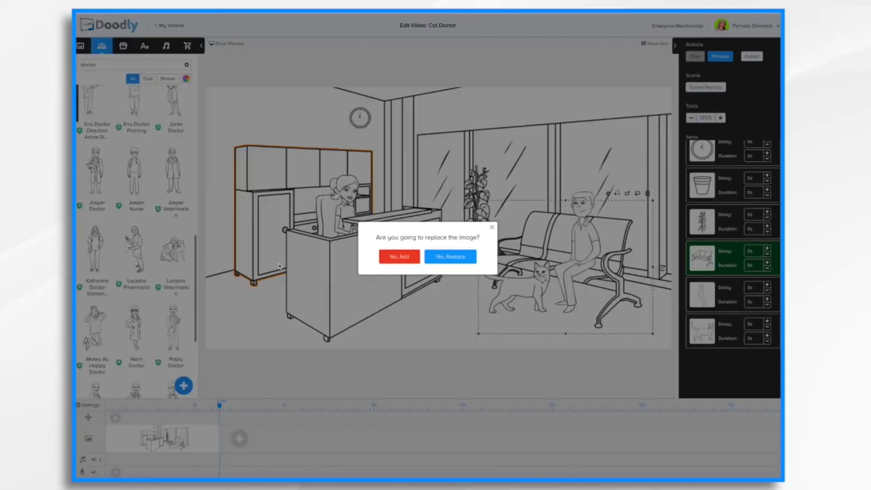
click(409, 257)
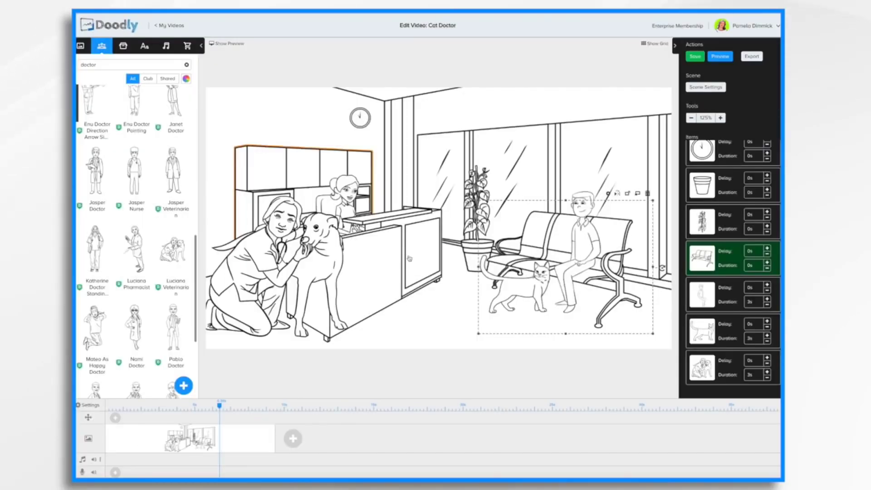
Step: Shrink the veterinarian with the dog and place them on the floor in front of the reception desk
drag(280, 257, 384, 264)
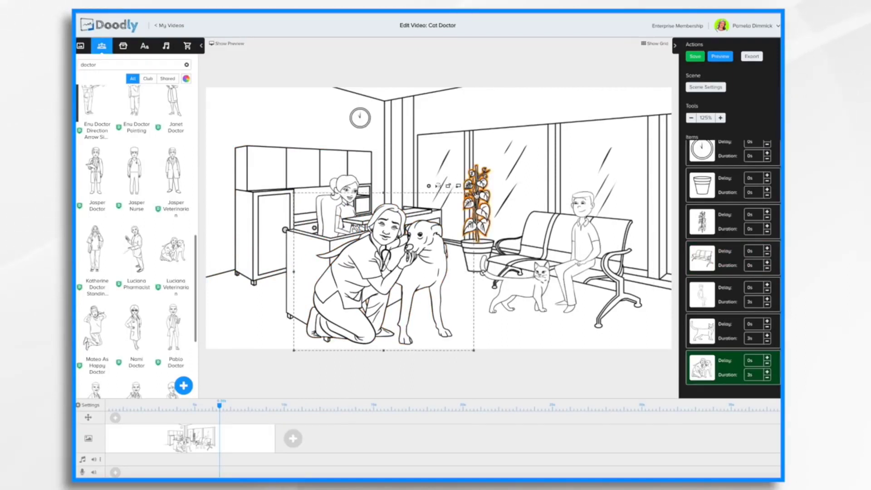
drag(472, 195, 428, 233)
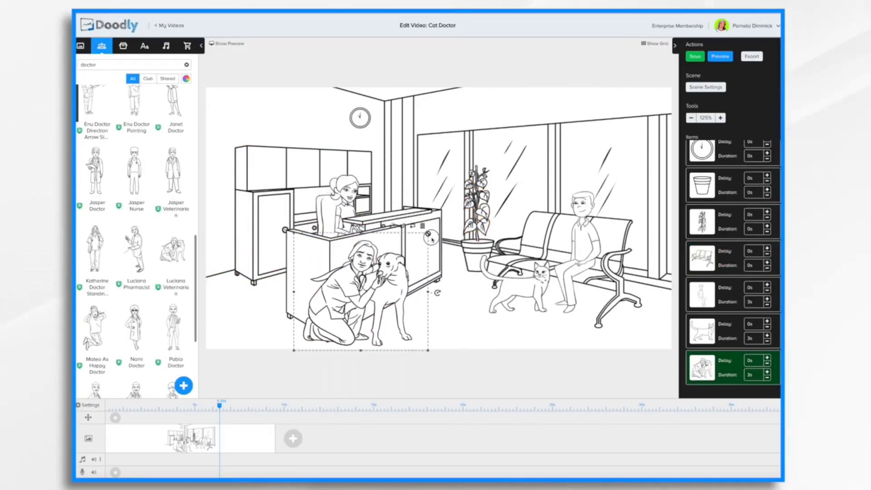
drag(361, 283, 412, 276)
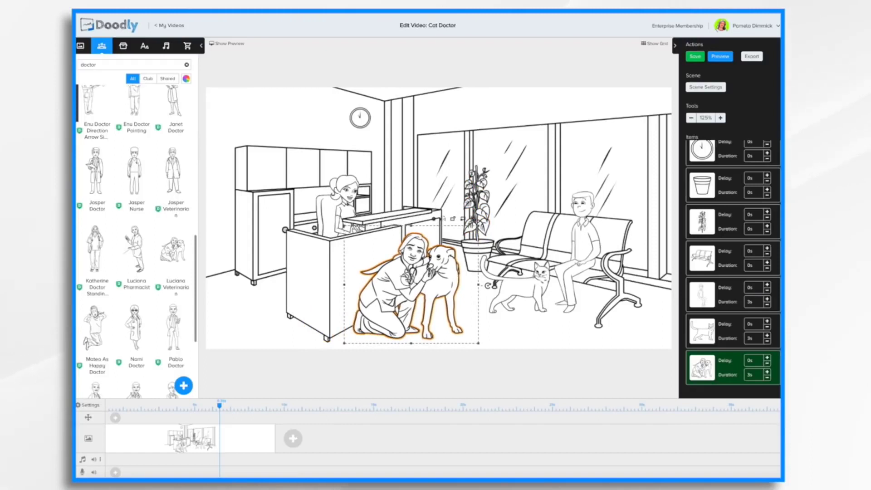
Step: Set a 5s delay for the veterinarian with the dog and preview the video
scroll(724, 333, down, 1)
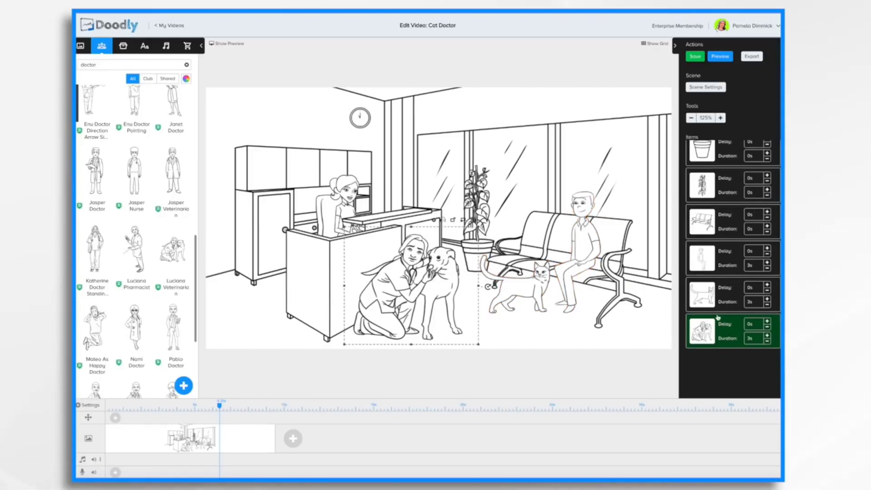
click(752, 327)
text(5)
key(Return)
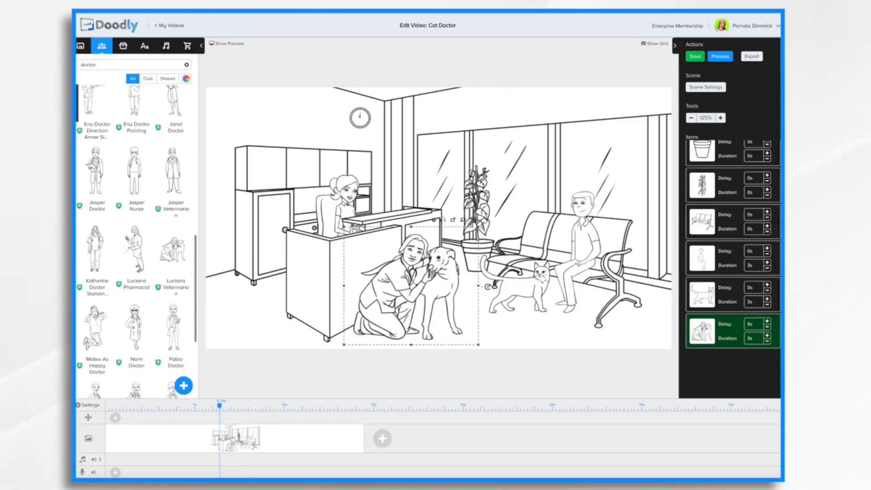
click(723, 57)
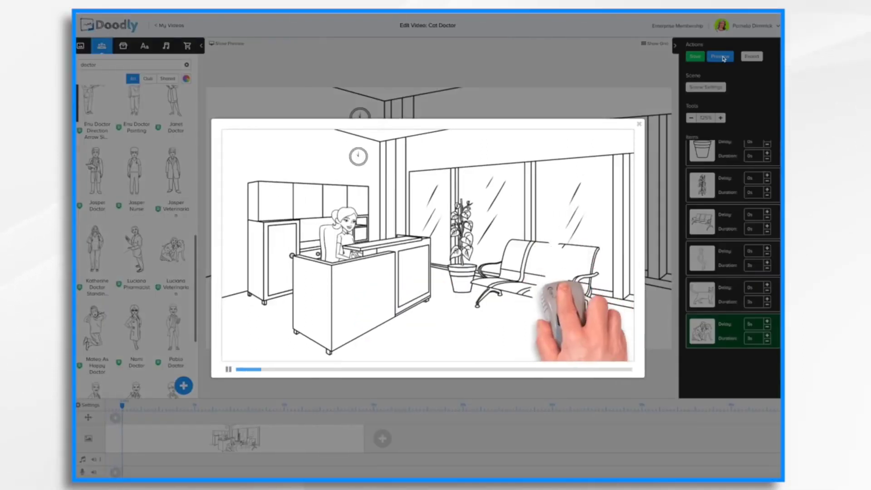
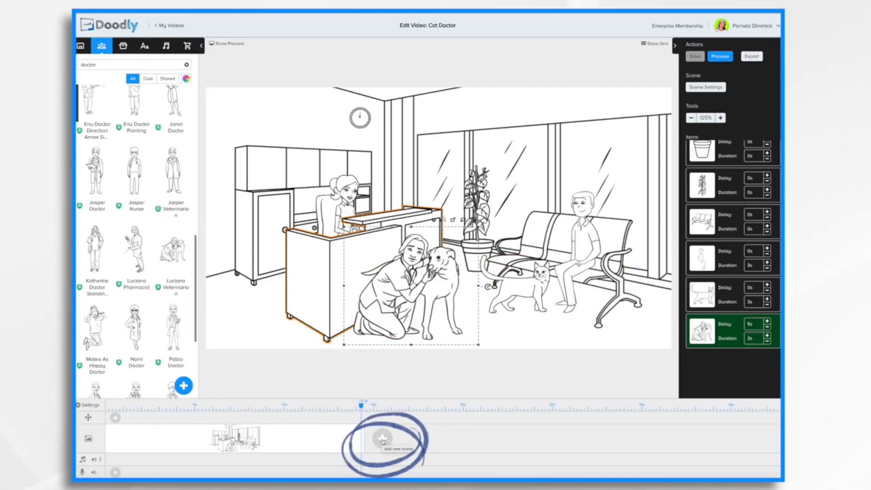
Step: Add a new scene, place the Luciana Pharmacist character in it and flip her horizontally
click(382, 438)
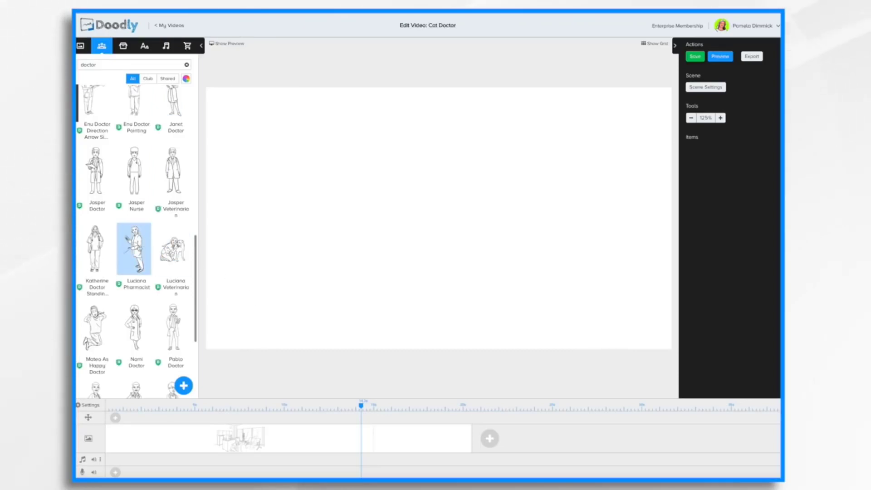
drag(134, 249, 339, 243)
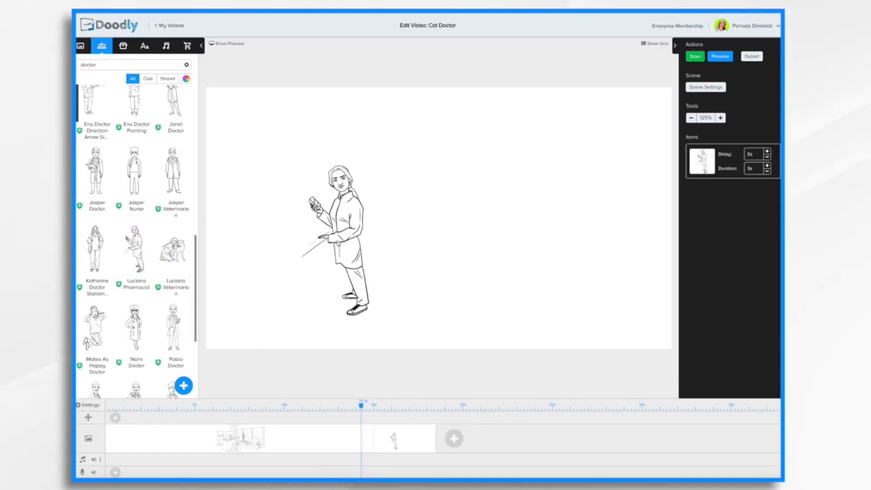
click(340, 184)
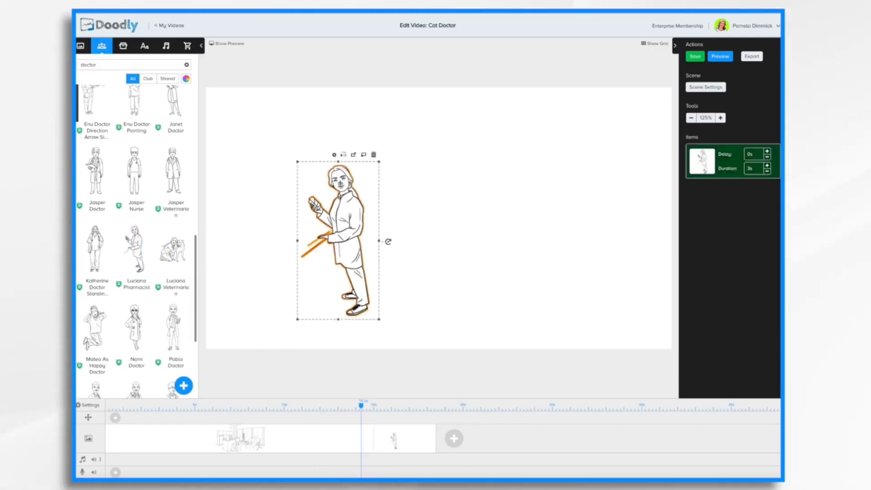
click(344, 155)
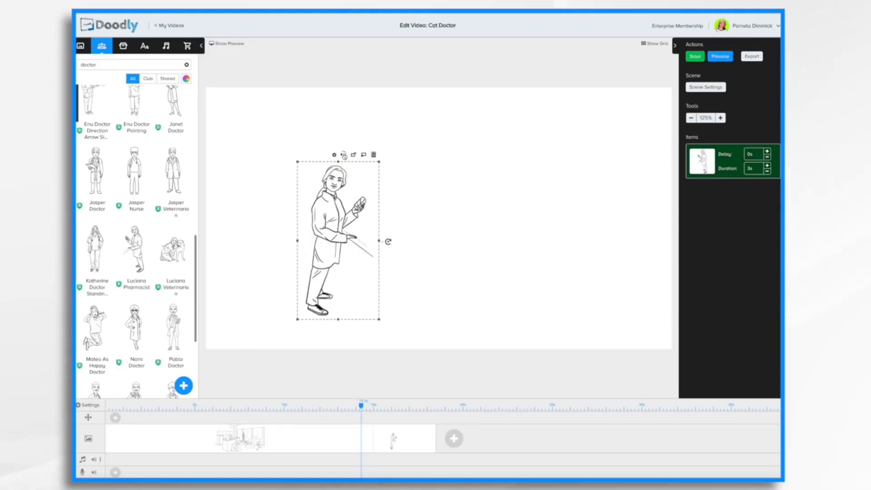
Step: Enlarge the pharmacist to most of the scene's height and move her towards the left side of the canvas
drag(380, 163, 411, 90)
drag(351, 177, 292, 190)
click(439, 222)
Step: Add the heading "Veterinarian Services" in the Architects Daughter font near the top of the scene, beside the pharmacist
click(144, 46)
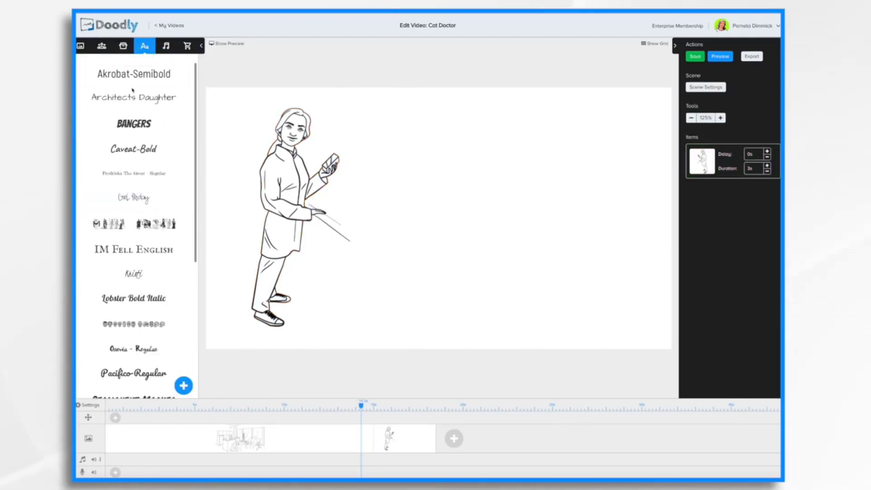
drag(146, 97, 449, 129)
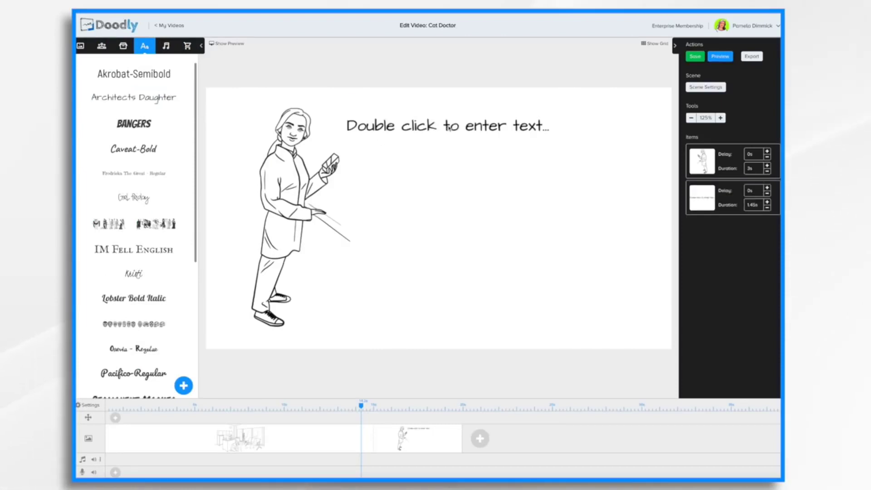
double_click(448, 128)
text(Veter)
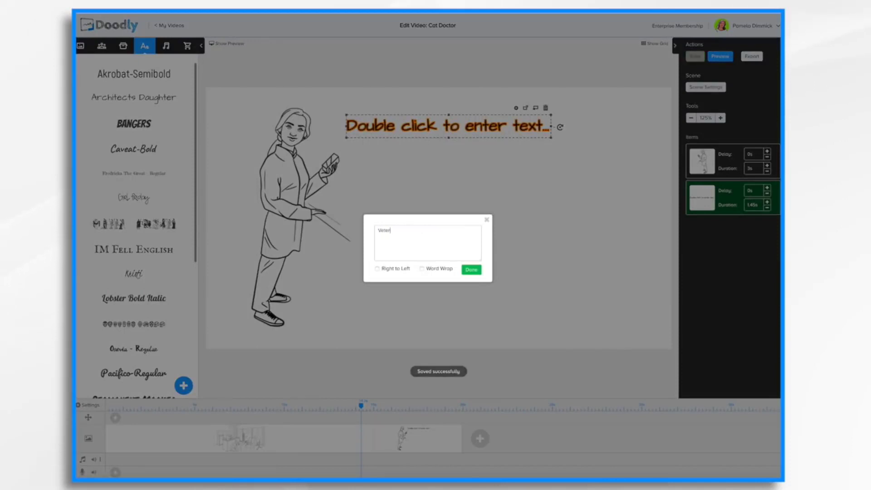
text(inarian Services)
click(472, 270)
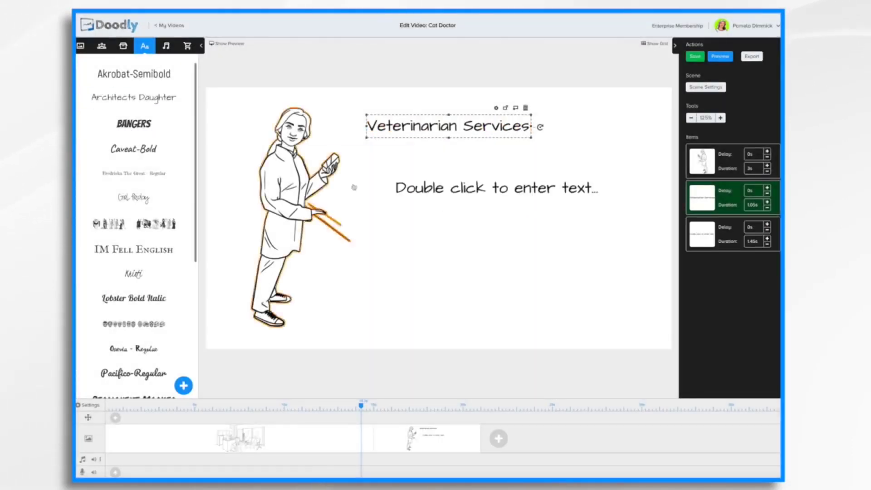
Step: Add the text lines "Emergency Care" and "Well Visits" in Architects Daughter below the heading
double_click(497, 188)
text(Emergency Care)
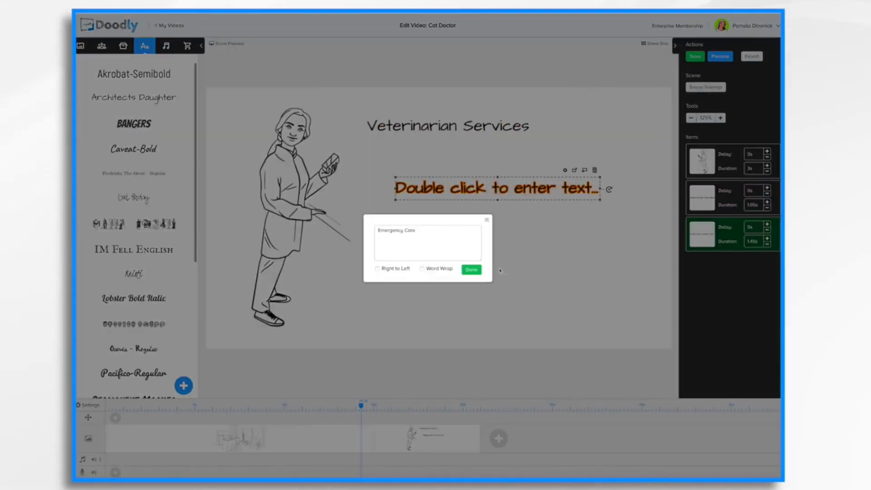
click(471, 270)
click(134, 97)
double_click(516, 263)
text(Well Visits)
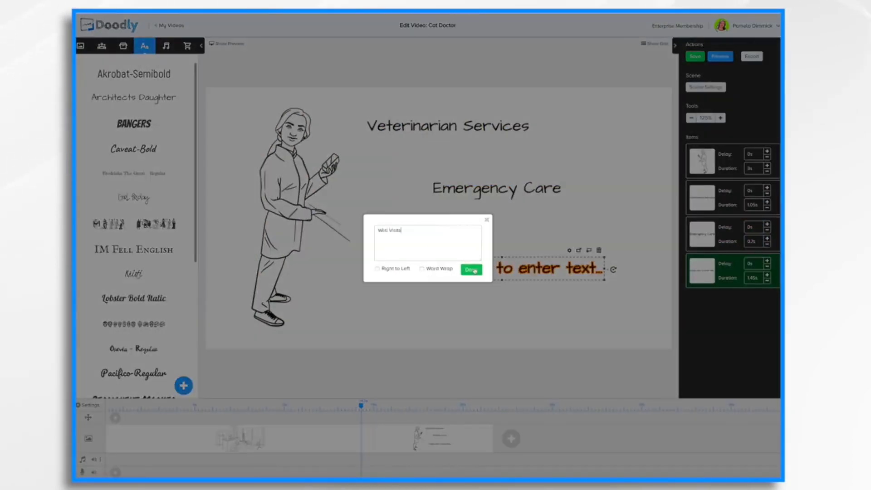
click(472, 269)
Step: Add the text line "Vaccine Clinics" in Architects Daughter just below "Well Visits"
drag(134, 97, 510, 292)
double_click(516, 289)
text(Vaccine Clinics)
click(472, 269)
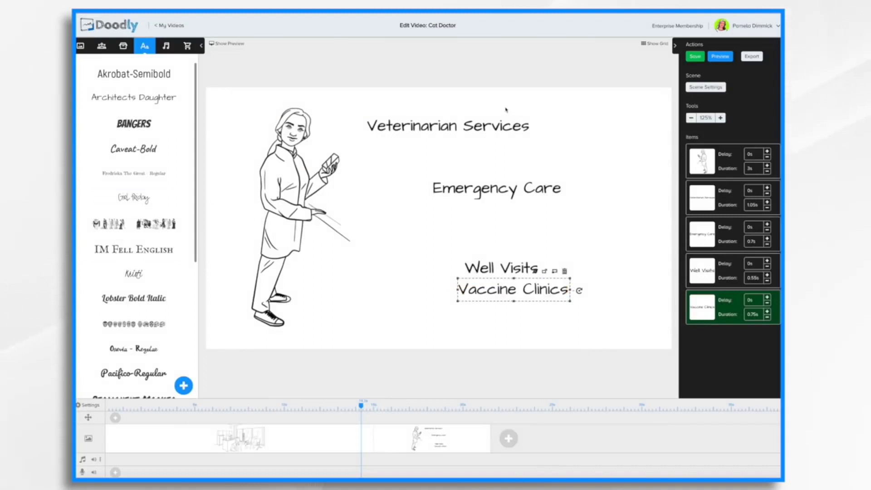
Step: Enlarge the "Veterinarian Services" heading to font size 101 and try to change its color to red
click(497, 133)
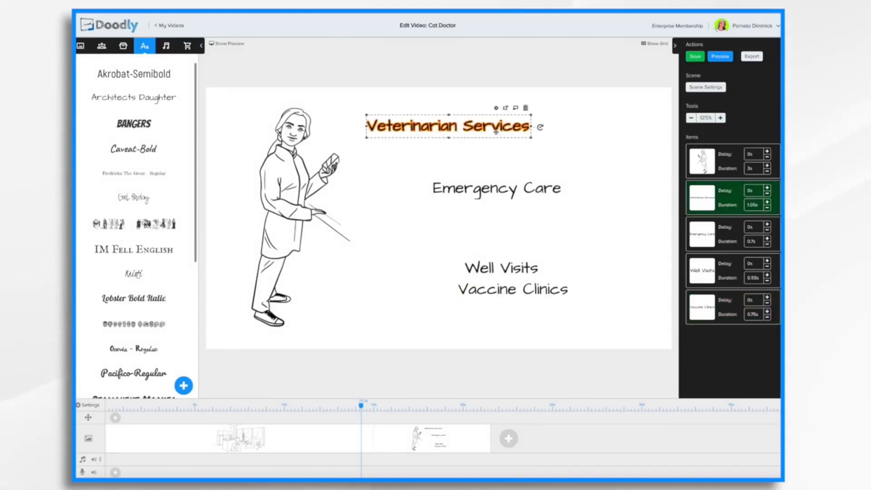
drag(530, 138, 615, 150)
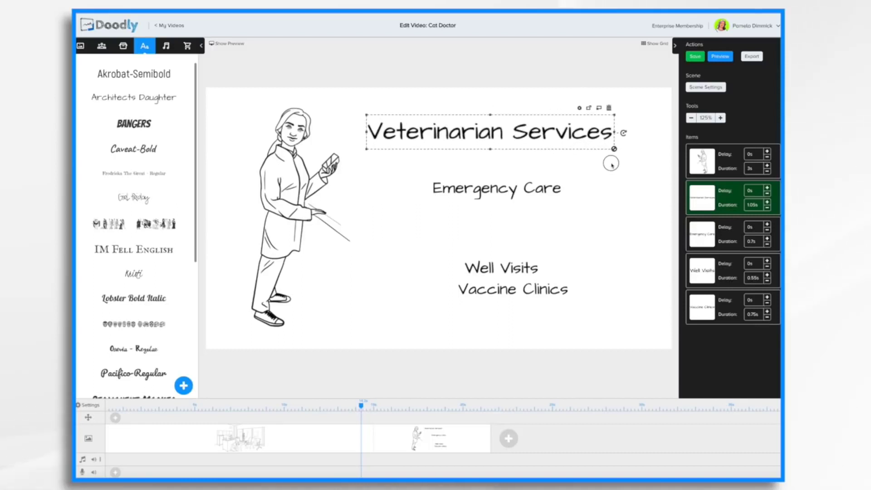
click(579, 109)
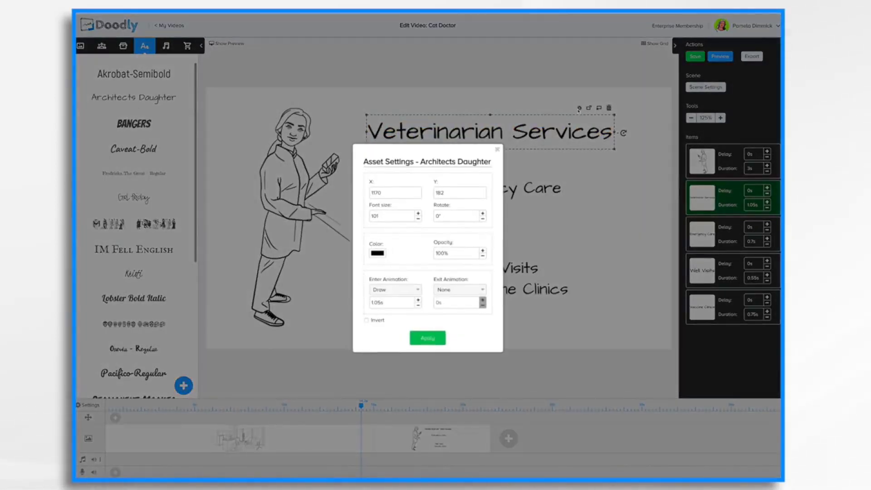
click(377, 254)
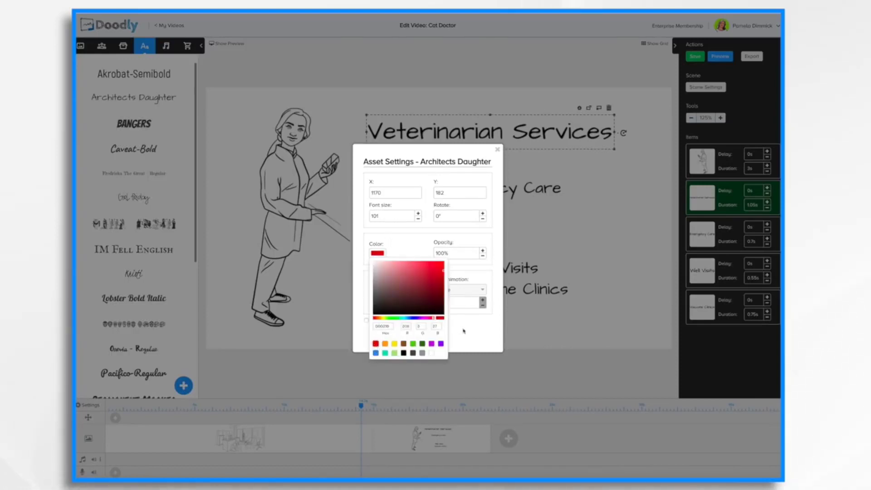
click(464, 331)
click(427, 338)
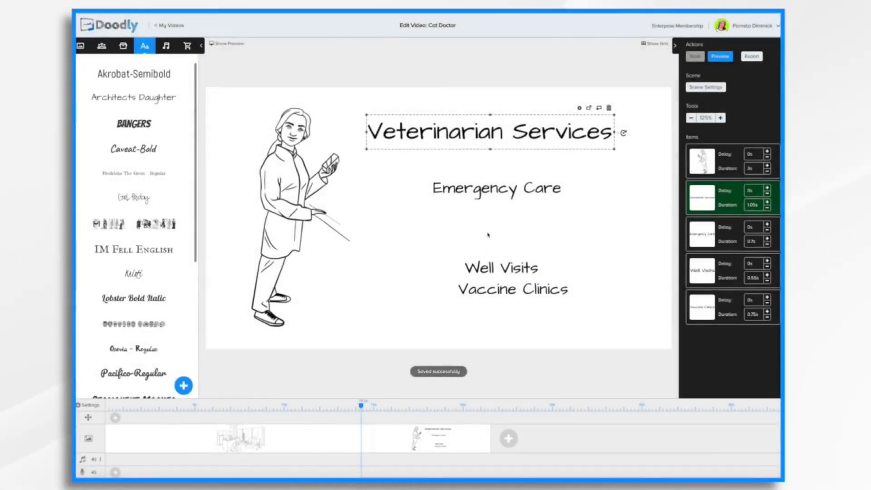
Step: Move "Emergency Care" and "Well Visits" up beneath the heading and left-align them with each other using the grid
click(503, 188)
drag(502, 189, 480, 155)
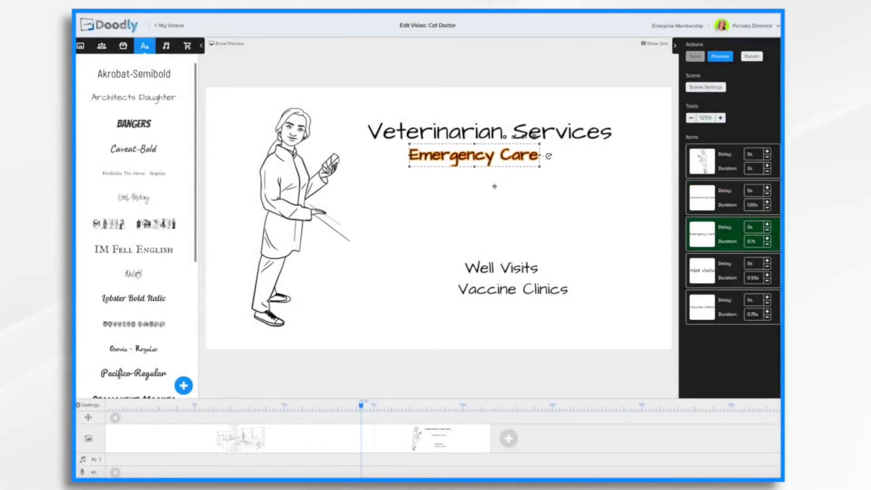
drag(509, 260, 461, 170)
click(654, 44)
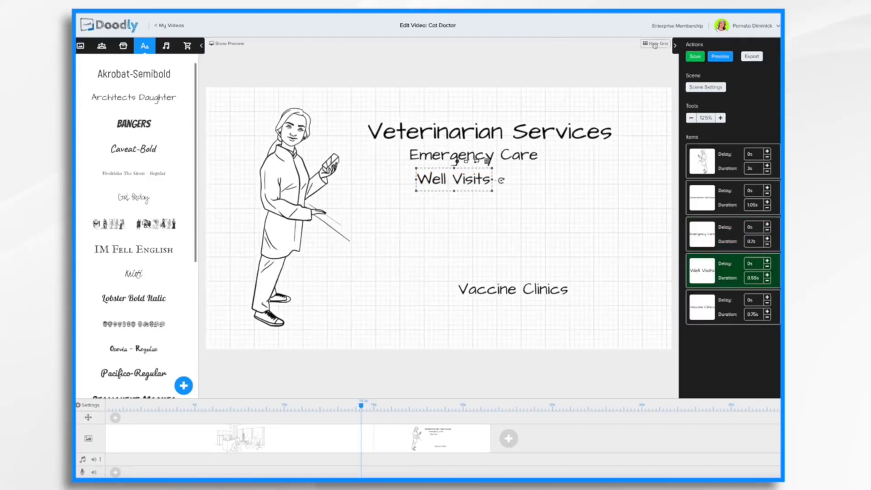
drag(449, 178, 443, 177)
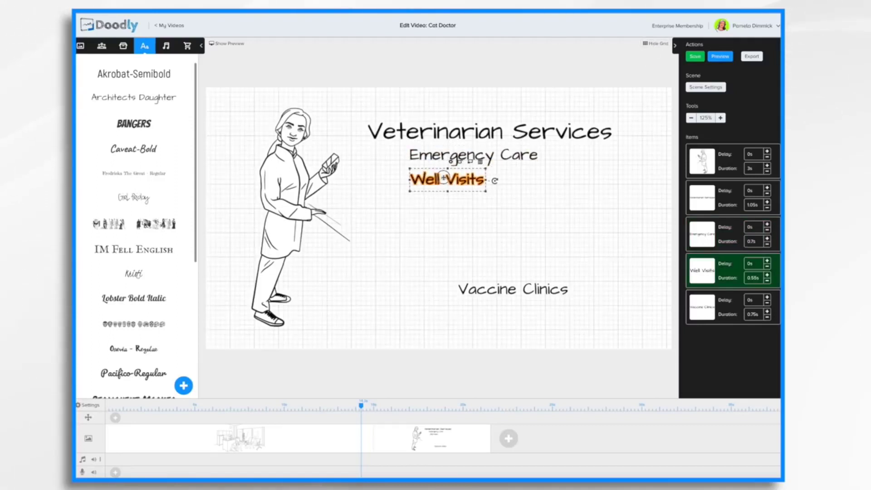
click(436, 157)
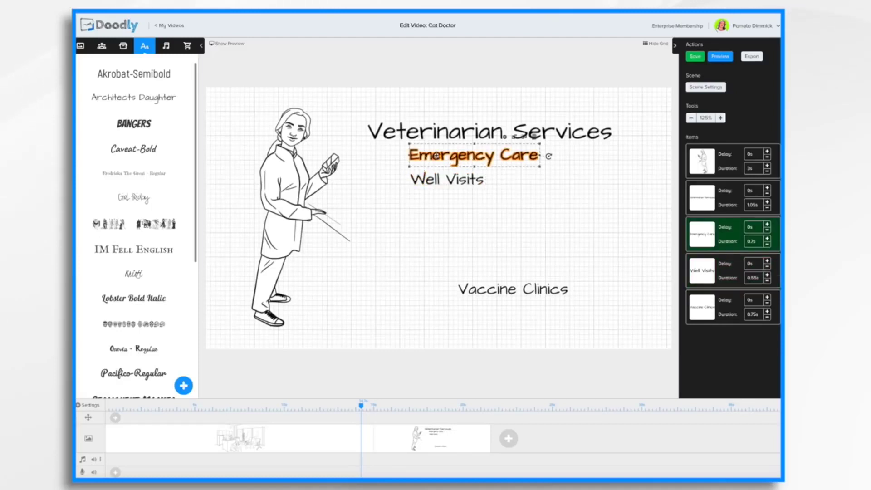
Step: Move "Vaccine Clinics" up beneath "Well Visits", left-aligned with it, and hide the grid
drag(506, 293, 458, 201)
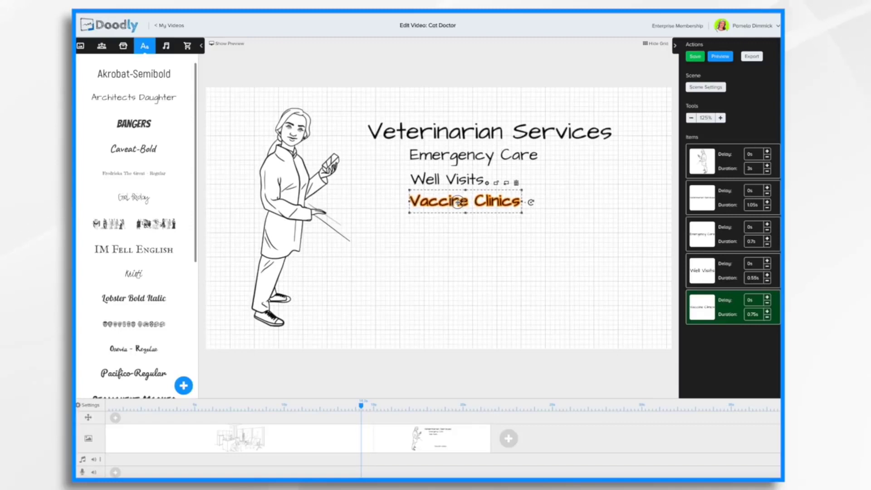
double_click(458, 202)
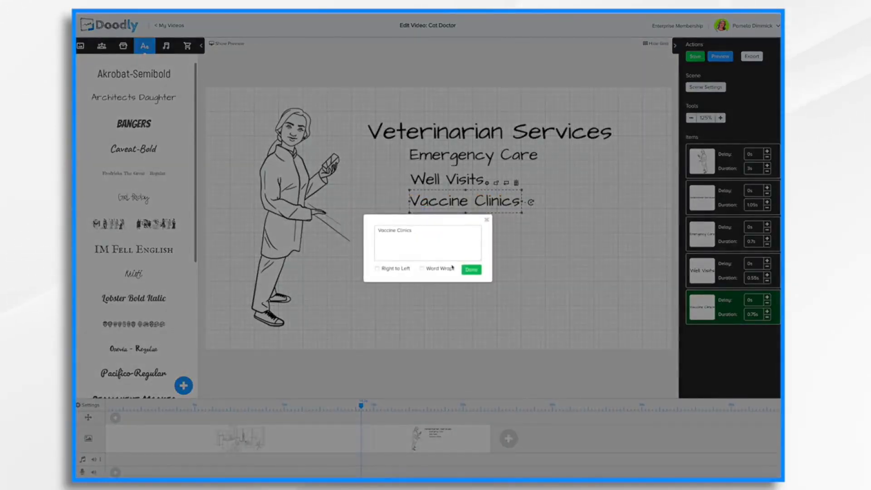
click(470, 270)
click(658, 44)
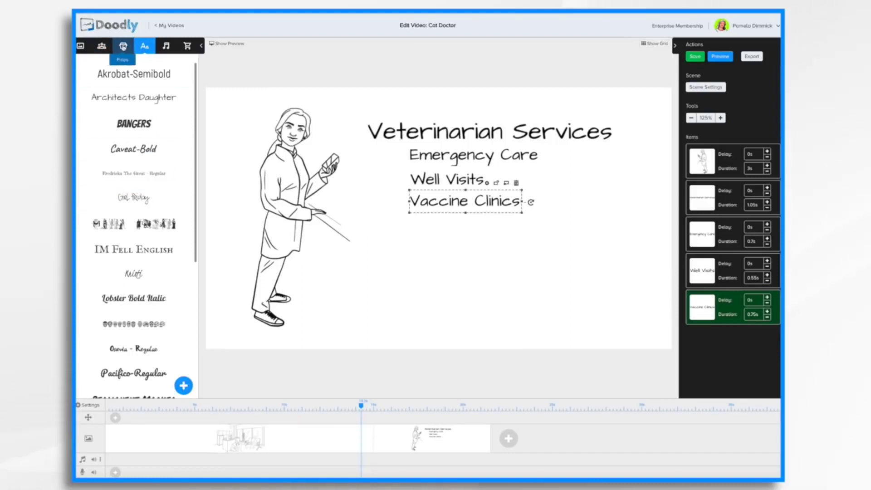
Step: Place the sitting cat prop at the scene's lower right and a "dog" search's Dog Barking prop, scaled down, between the pharmacist and the cat
click(123, 45)
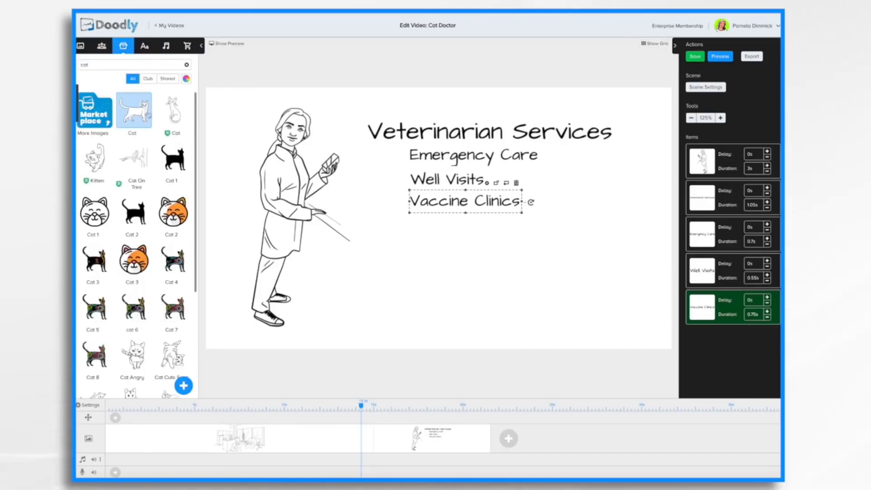
drag(175, 111, 613, 261)
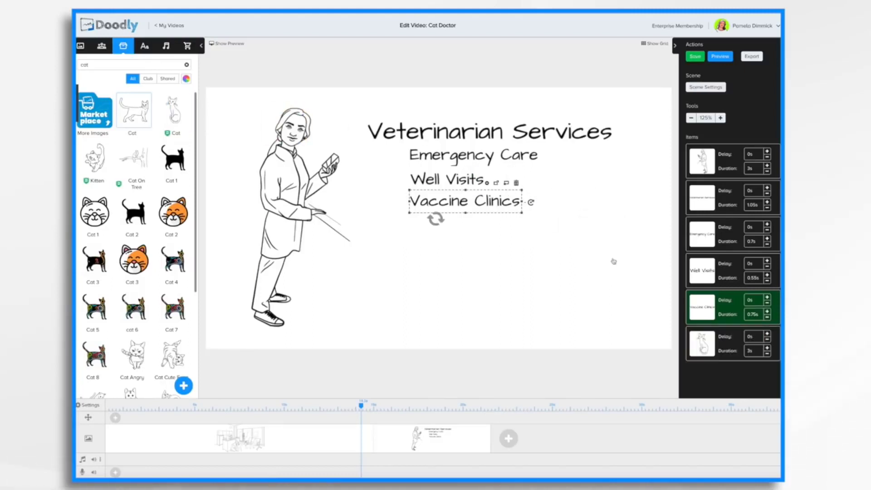
double_click(157, 65)
text(dog)
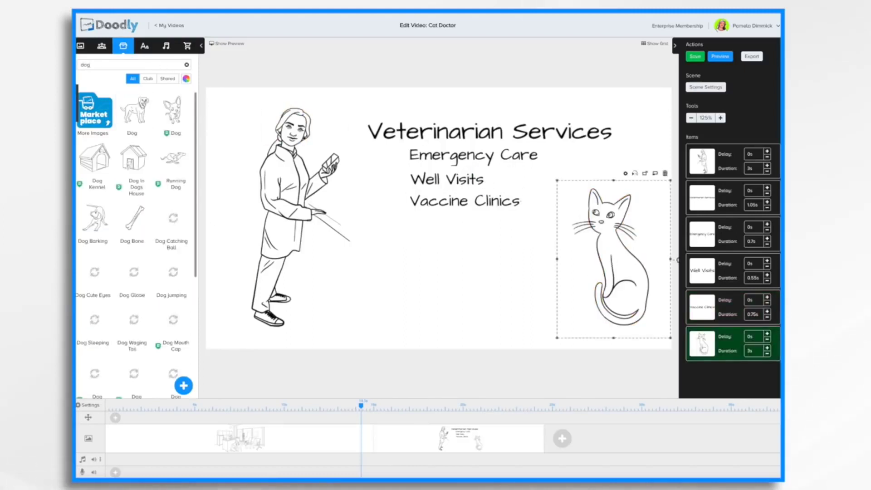
drag(95, 218, 437, 260)
click(452, 200)
drag(517, 195, 479, 232)
drag(406, 271, 400, 257)
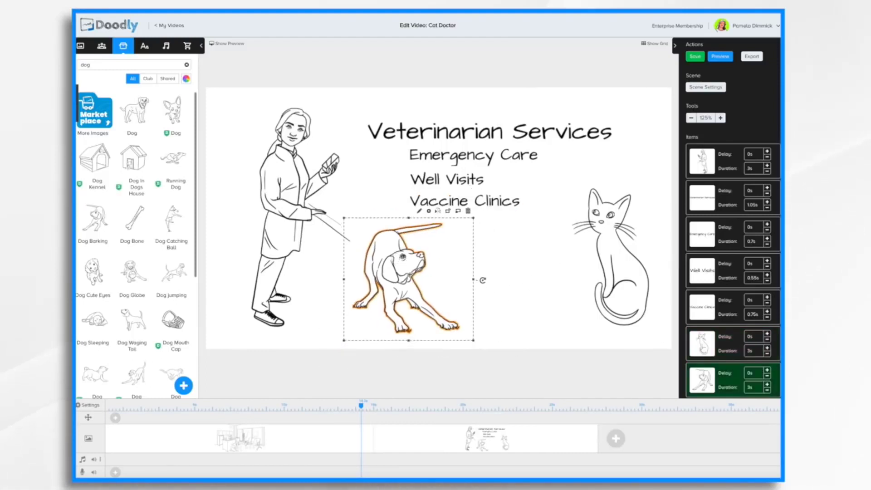
Step: Upload Dummy Voiceover.mp3 to the sound library with the title "Dummy Voiceover"
scroll(550, 449, right, 2)
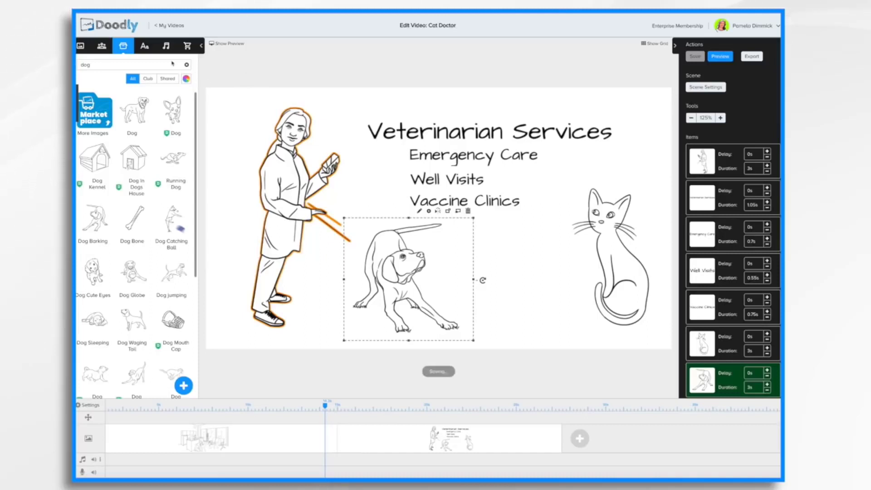
click(167, 46)
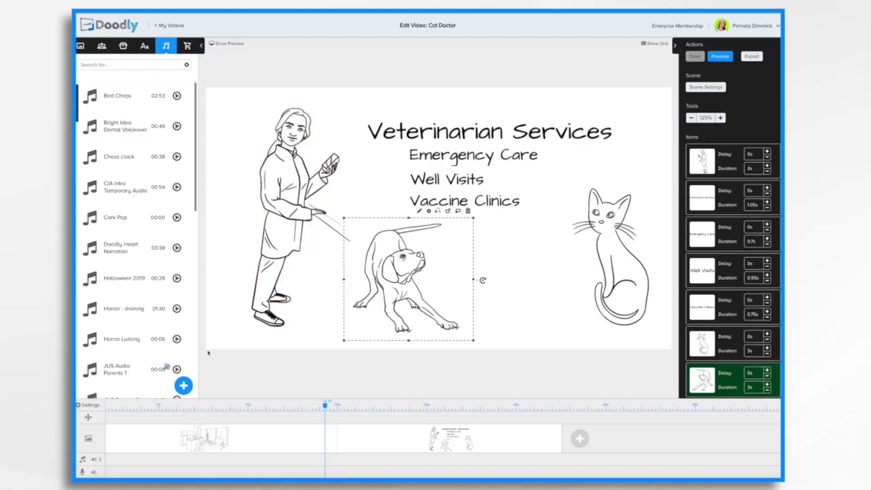
click(183, 386)
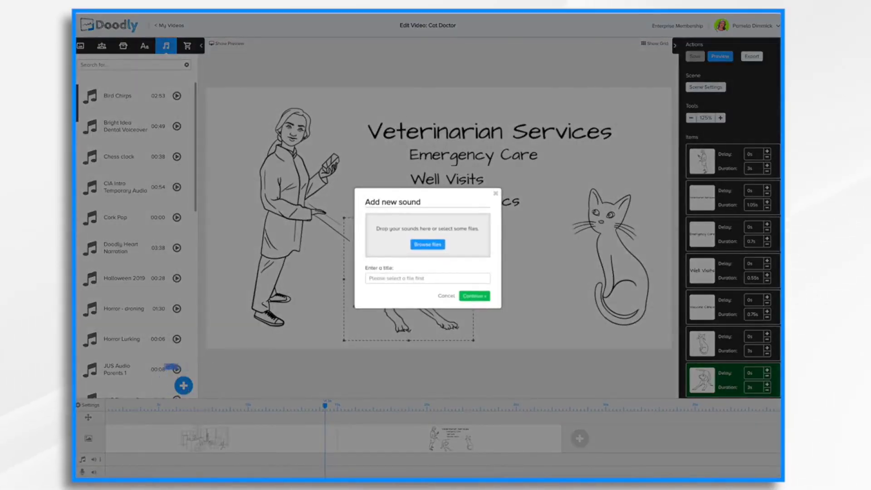
drag(758, 108, 440, 240)
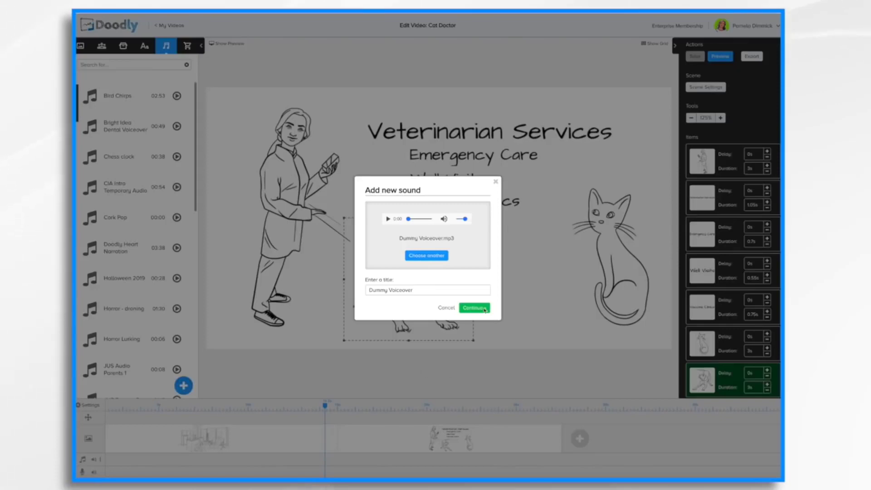
click(474, 308)
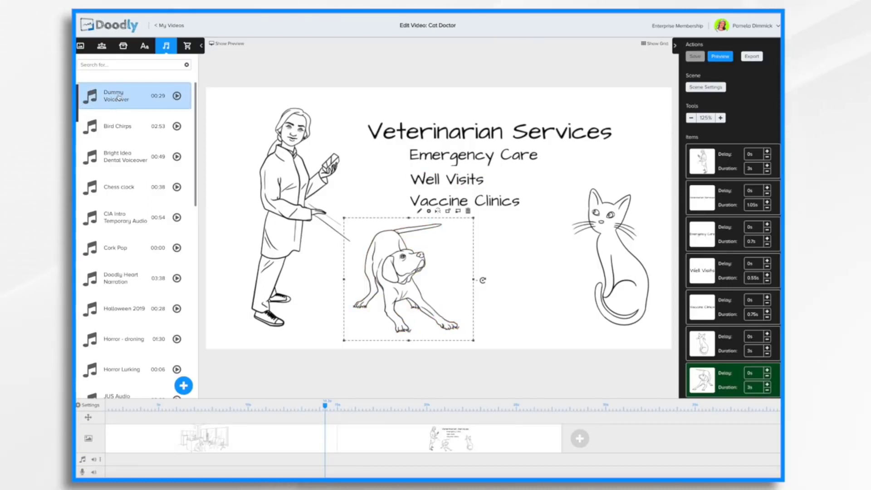
Step: Place Dummy Voiceover on the timeline's voiceover track, trim the silence from its start, and shift it near the start of the first scene
drag(118, 97, 148, 474)
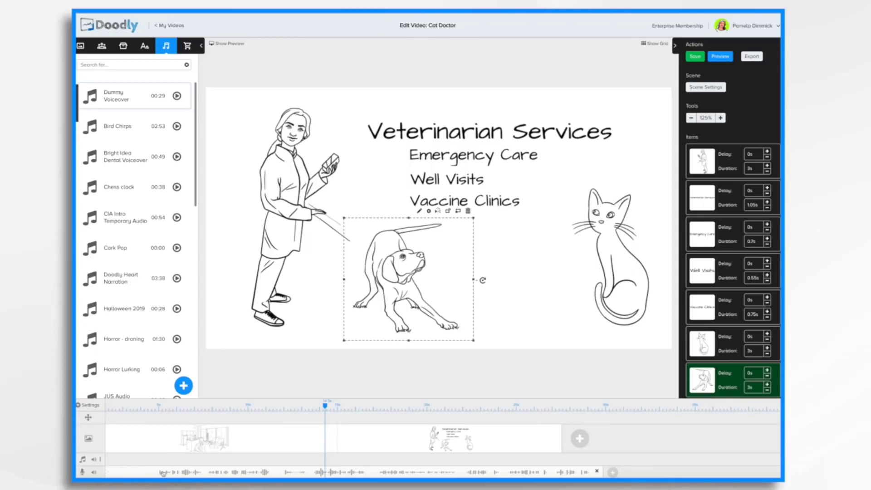
drag(256, 473, 246, 472)
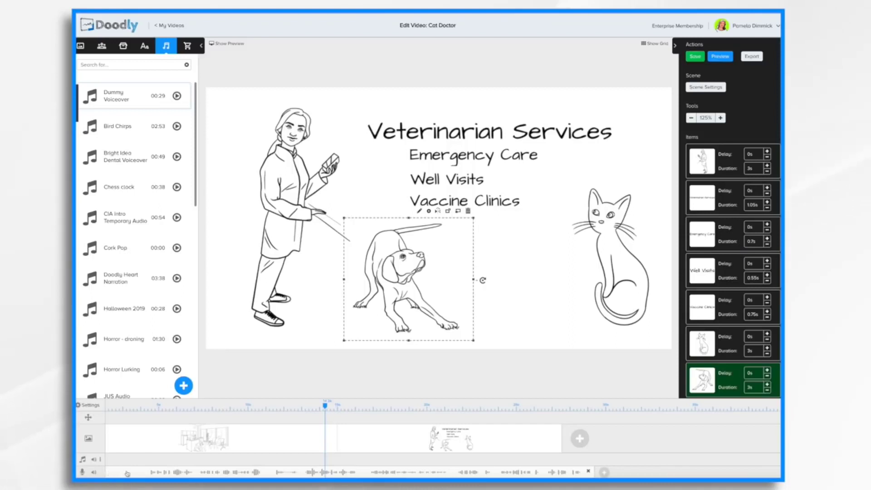
drag(414, 471, 436, 471)
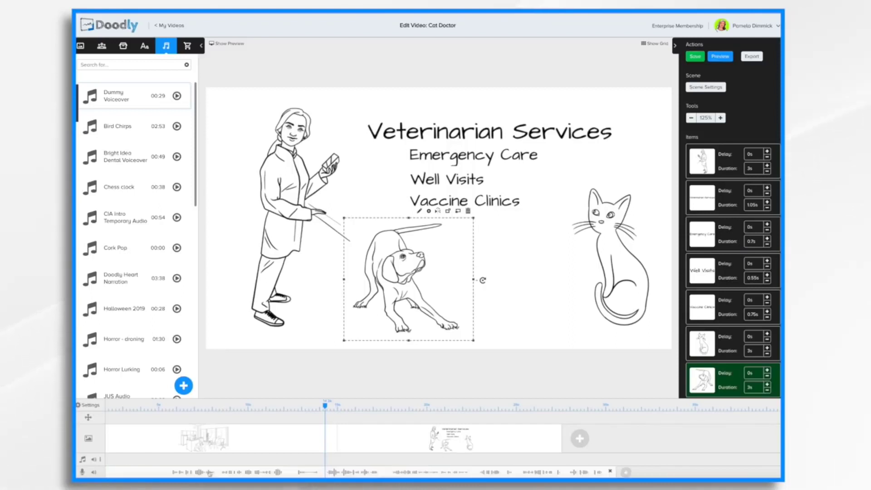
drag(107, 473, 125, 473)
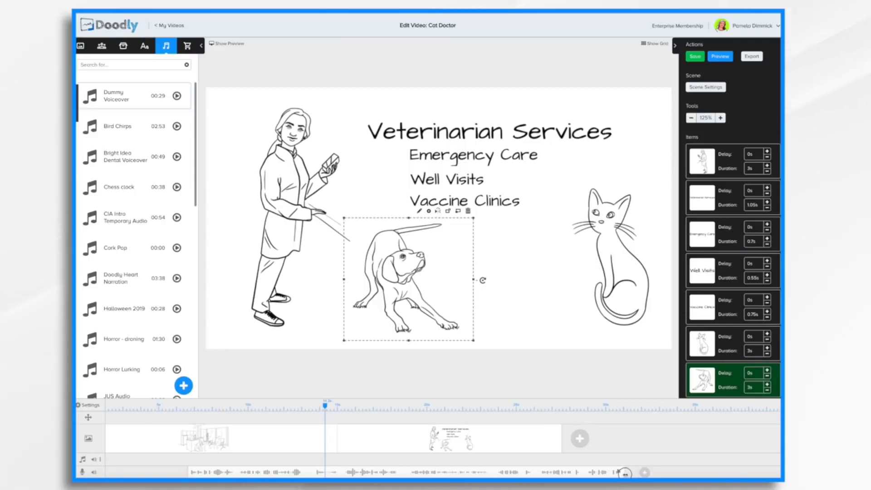
drag(429, 471, 360, 473)
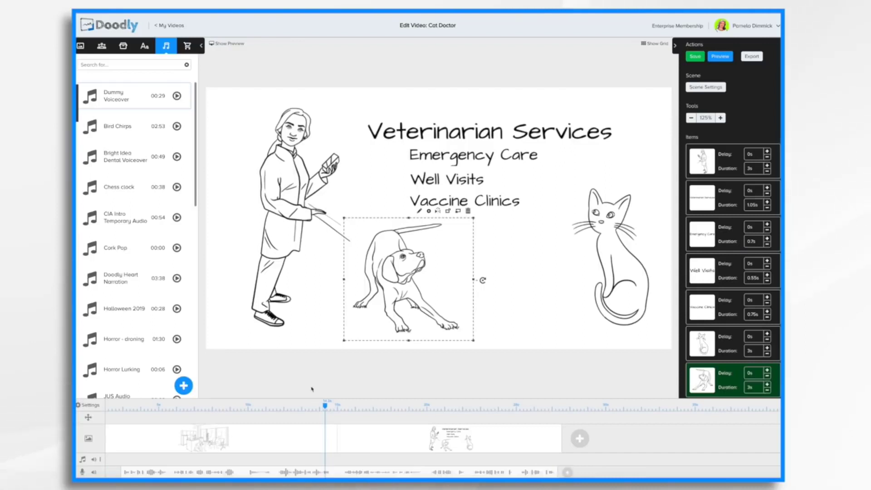
Step: Move the playhead back into the first scene and browse the sound library for background music tracks
drag(326, 408, 218, 407)
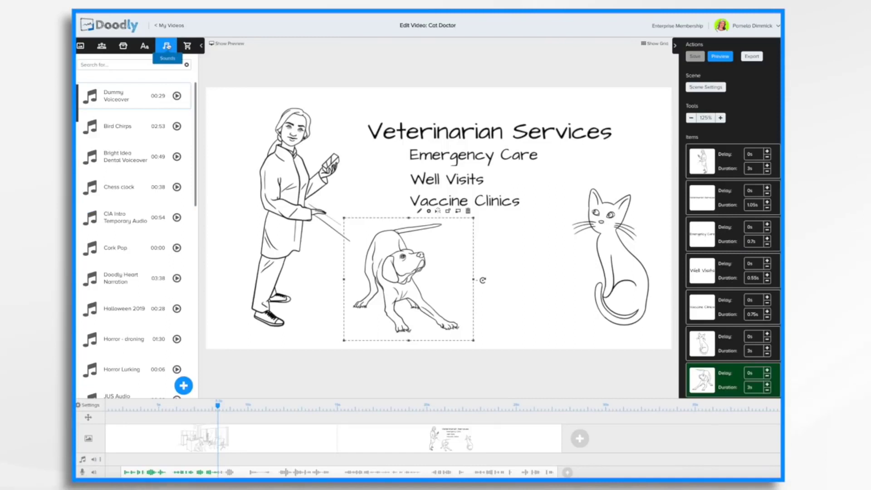
scroll(130, 139, down, 10)
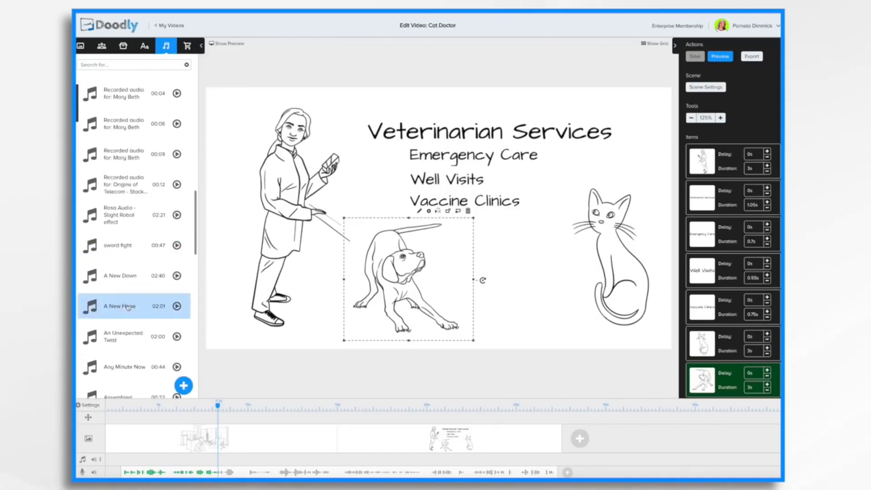
scroll(135, 355, down, 6)
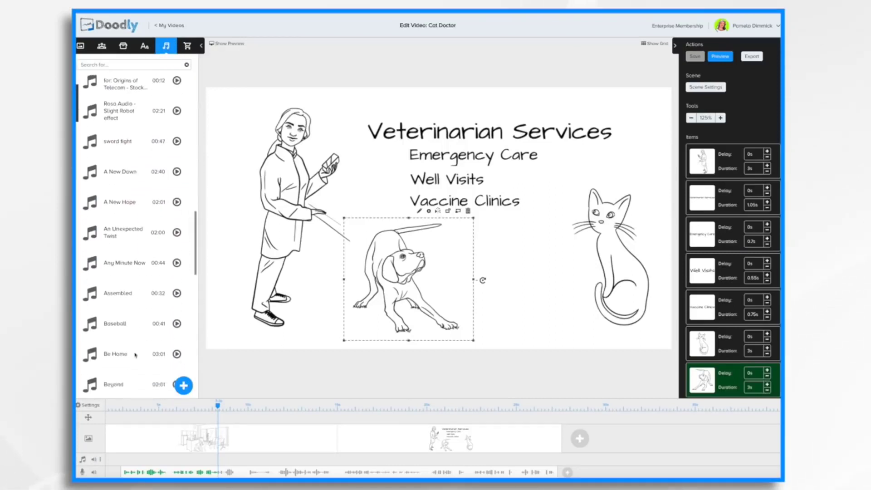
scroll(135, 356, down, 4)
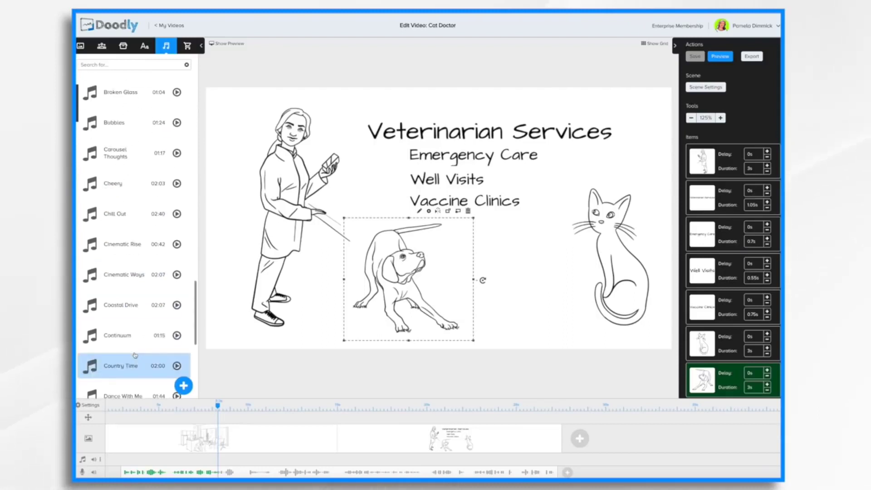
scroll(135, 355, down, 4)
scroll(136, 355, up, 4)
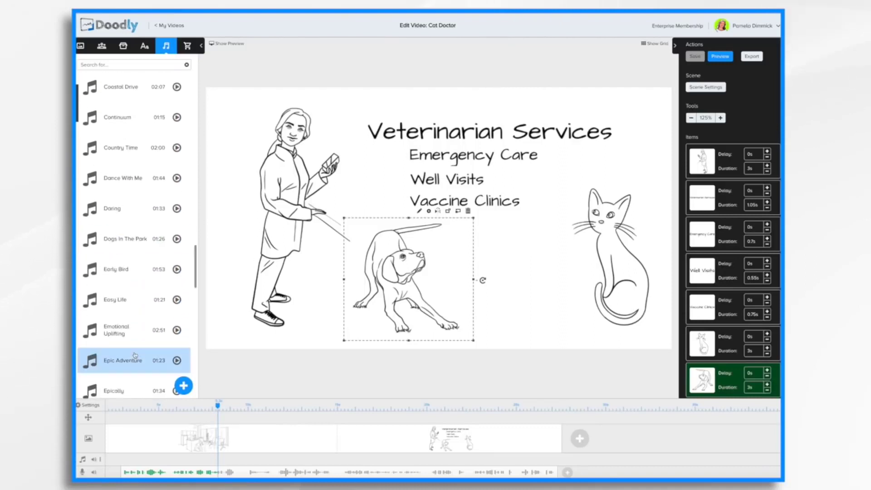
scroll(136, 356, down, 6)
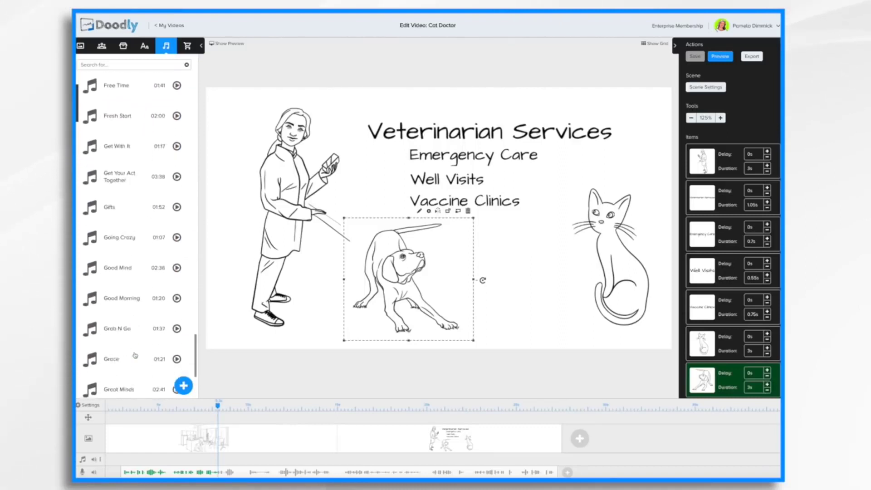
scroll(135, 356, down, 6)
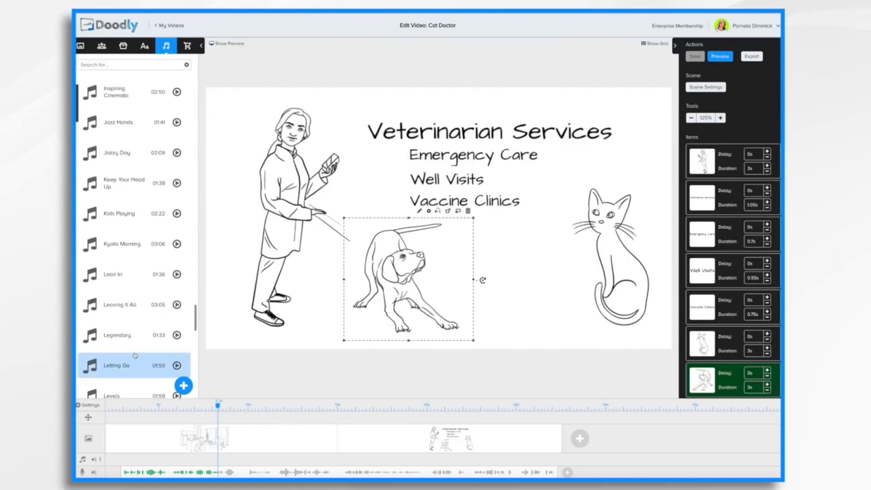
Step: Filter the sound library to the Music category, add the track "Assembled" to the timeline's music track, and save the video
click(77, 108)
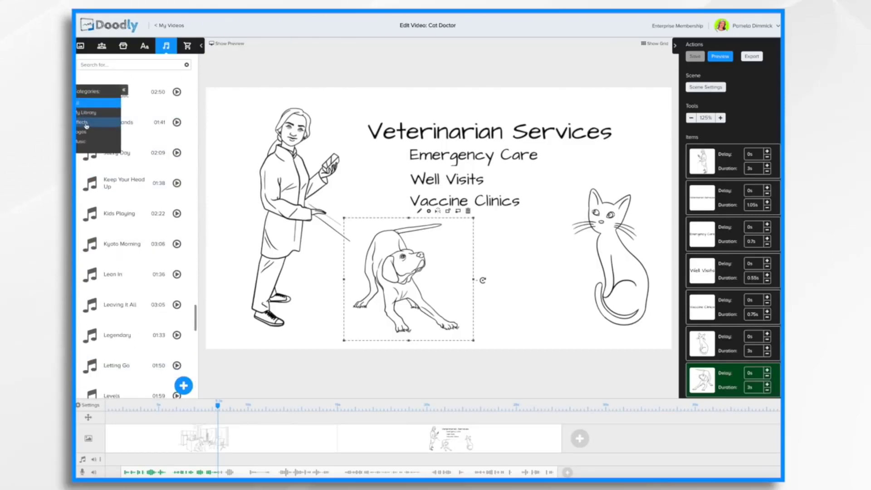
click(83, 141)
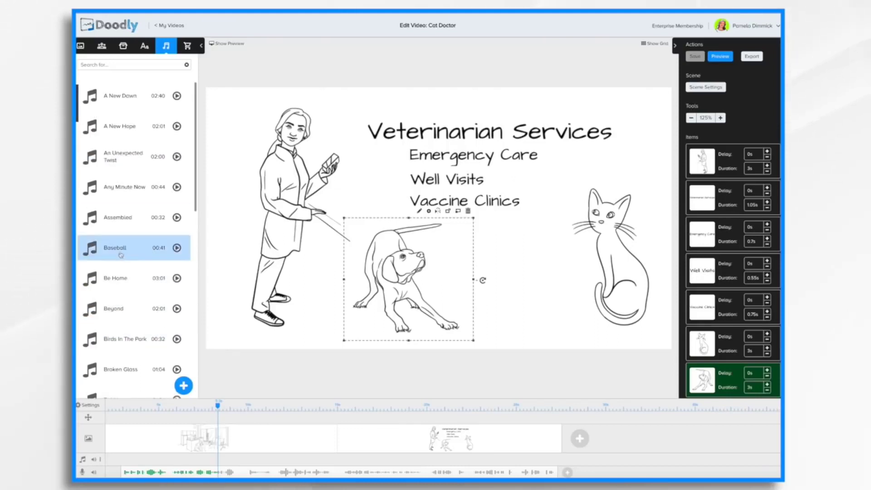
drag(123, 220, 153, 460)
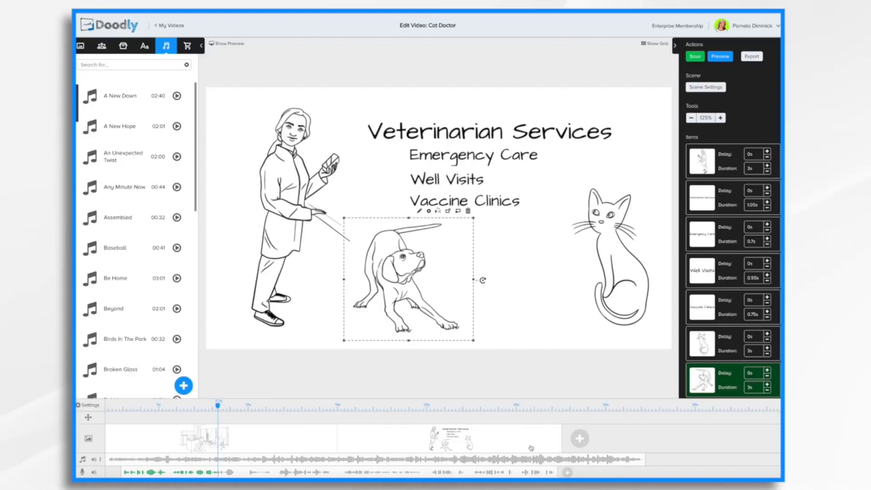
key(ctrl+s)
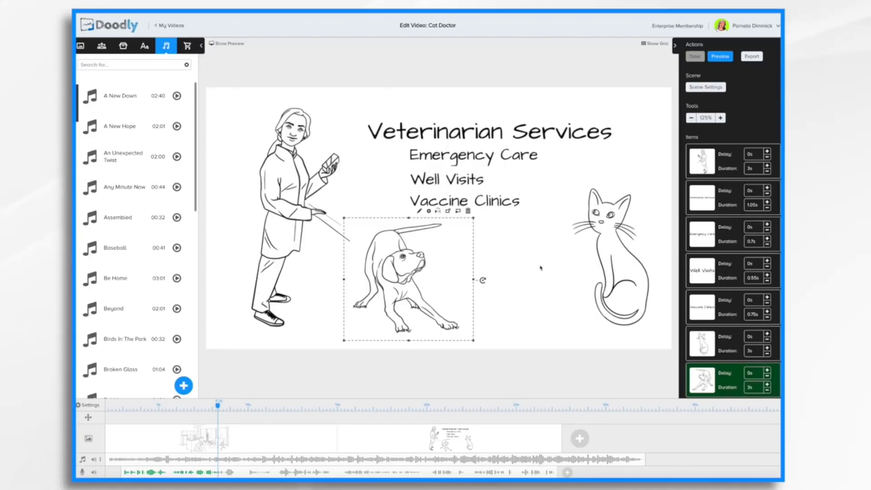
Step: Set the second scene's extra time at the end to 5 in its scene settings
click(713, 89)
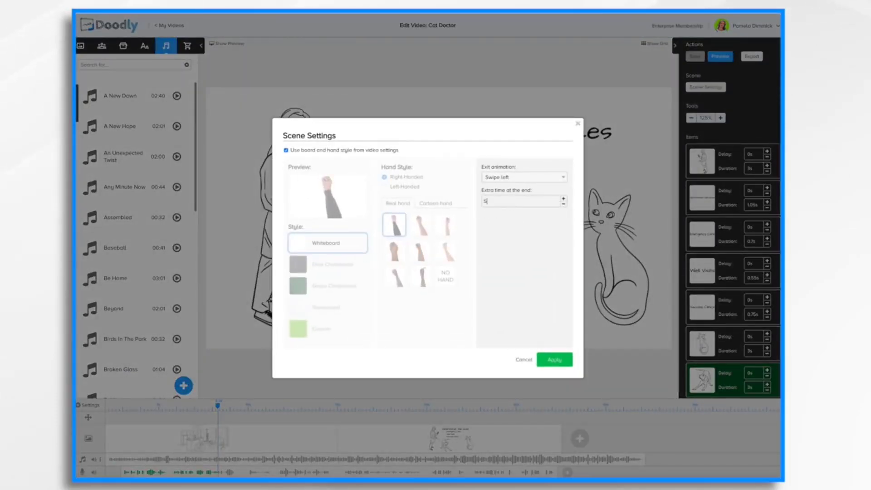
click(562, 361)
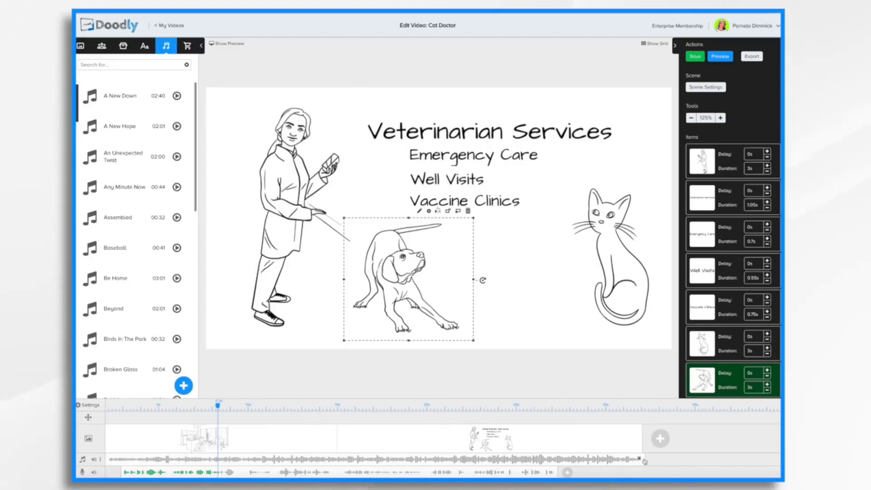
Step: Set the second scene's extra time at the end to .5 in its scene settings
click(578, 440)
click(500, 202)
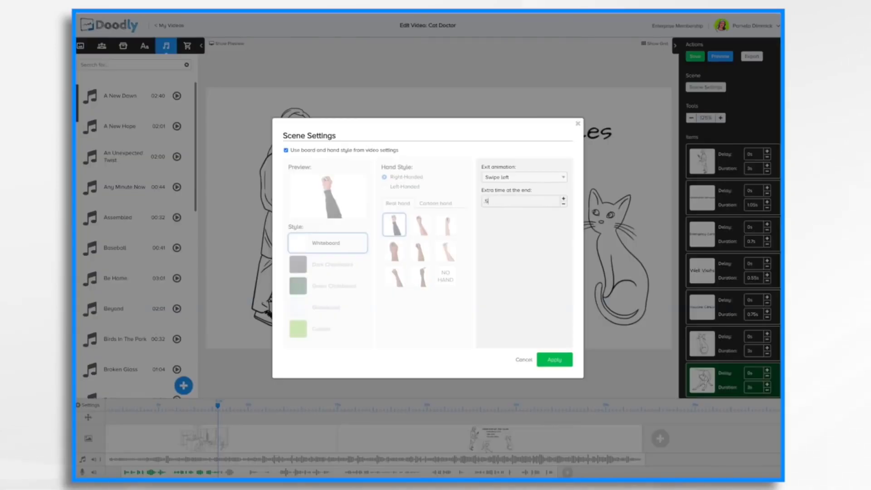
click(553, 361)
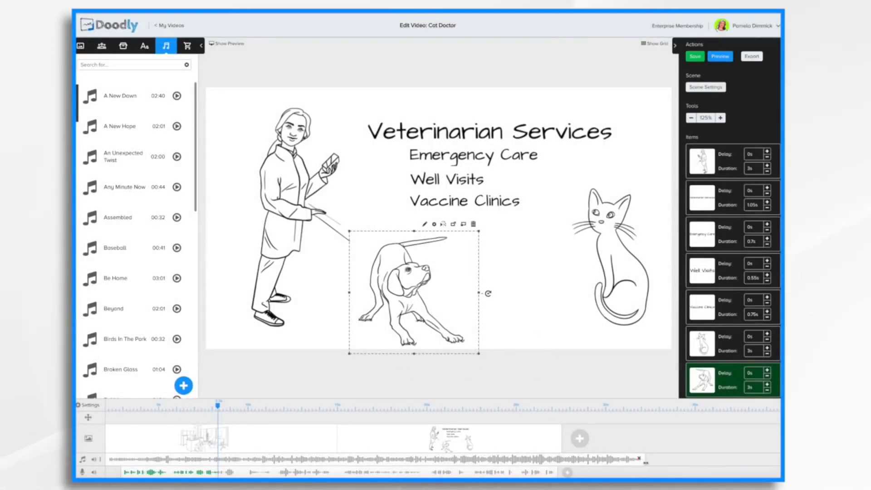
Step: Trim the music clip to the end of the second scene and give it a fade-out that starts earlier
drag(645, 460, 561, 461)
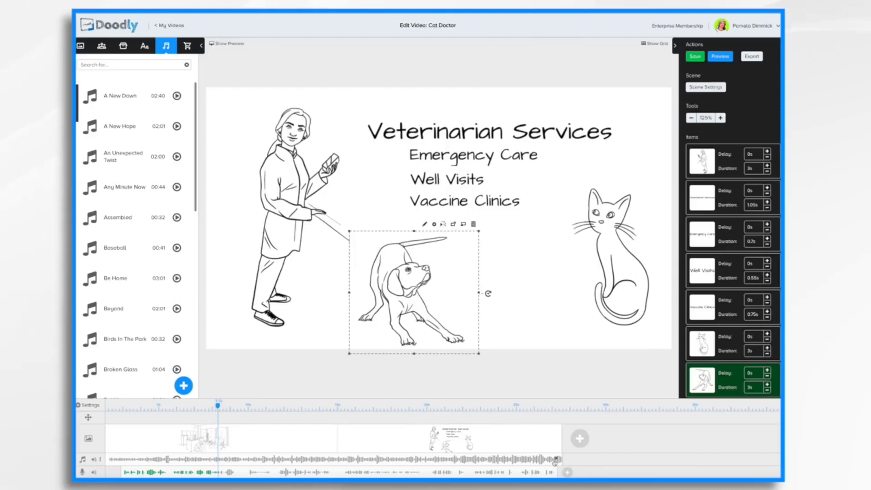
right_click(556, 462)
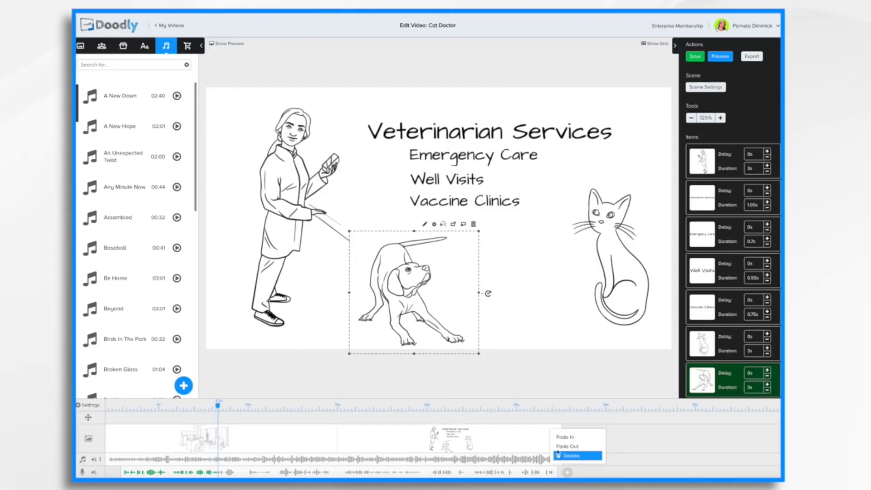
click(573, 448)
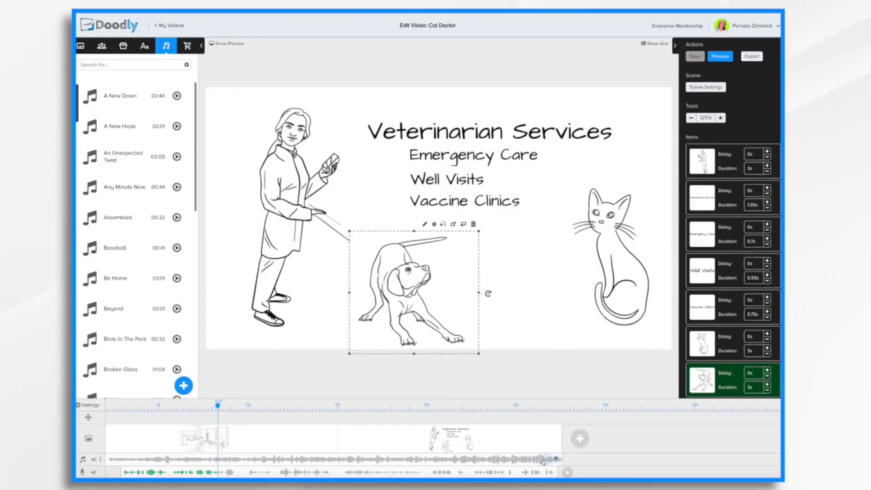
mouse_move(544, 459)
mouse_down()
mouse_move(452, 460)
mouse_move(521, 461)
mouse_up()
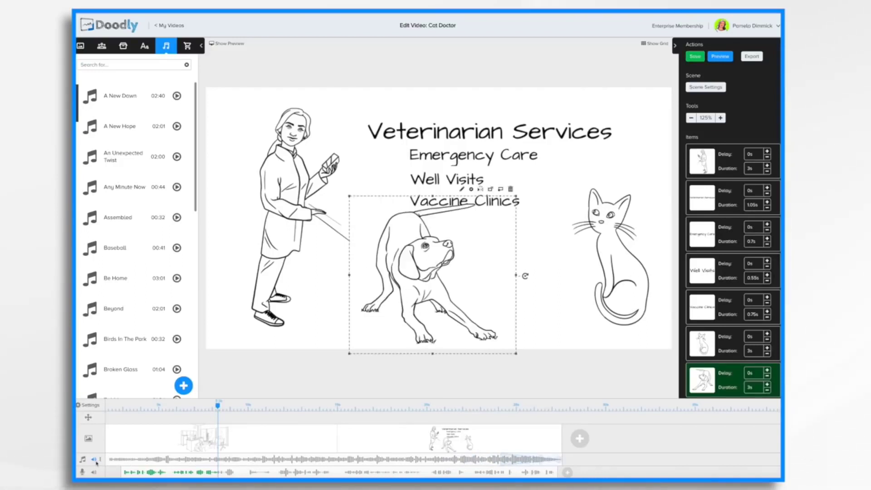
Step: Lower the volume of the background music track
click(93, 461)
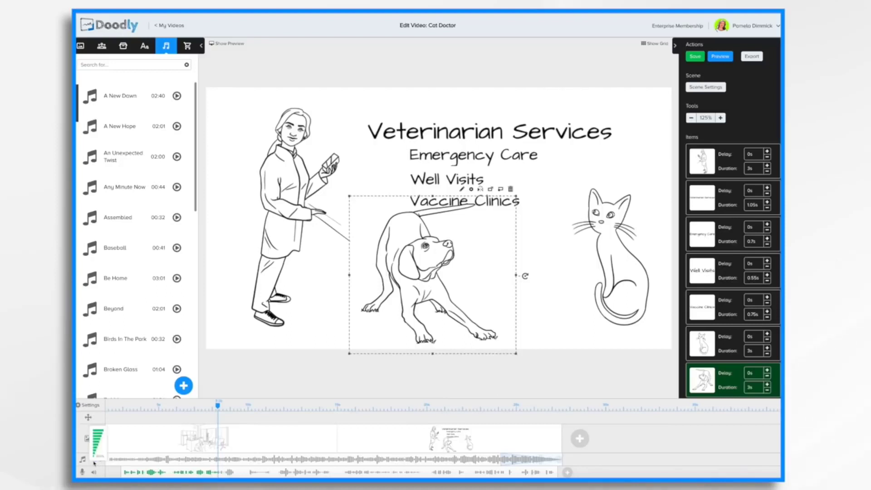
drag(102, 432, 97, 451)
click(283, 446)
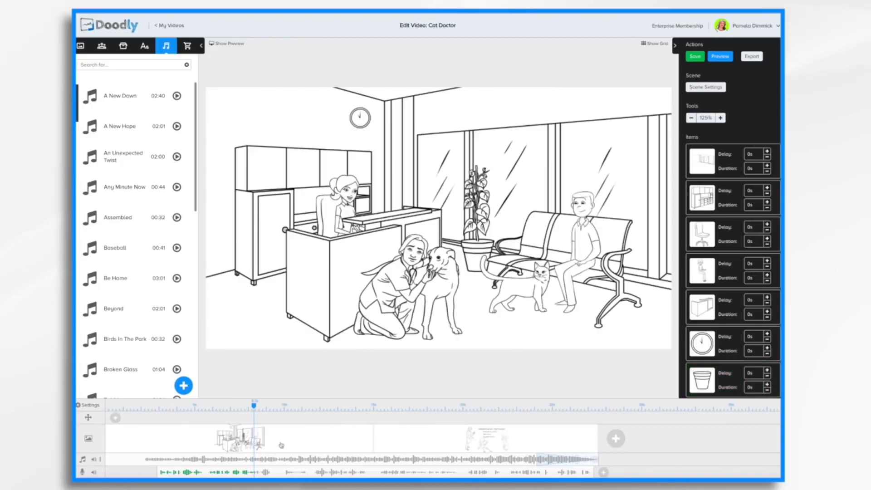
Step: Add a second music track to the timeline
click(101, 460)
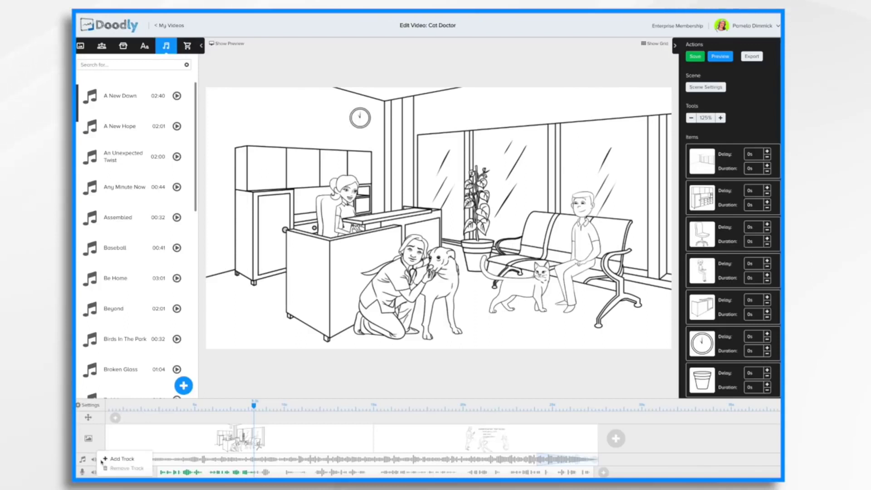
click(119, 459)
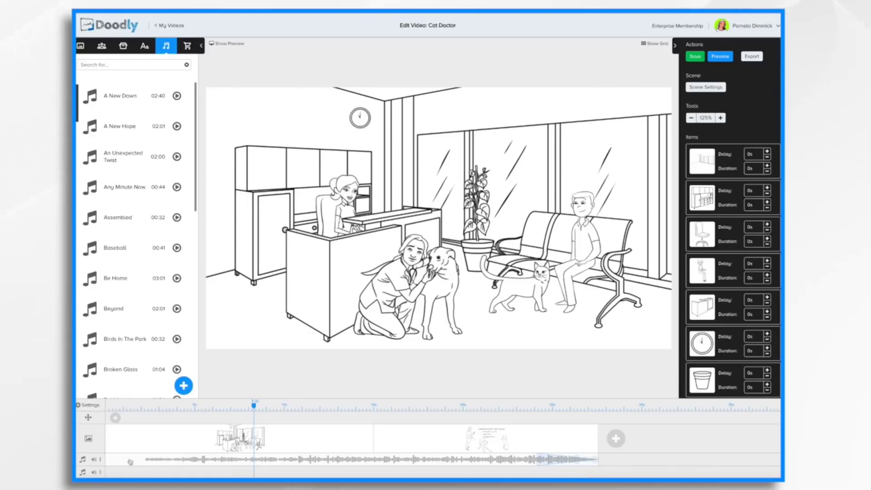
scroll(165, 470, down, 1)
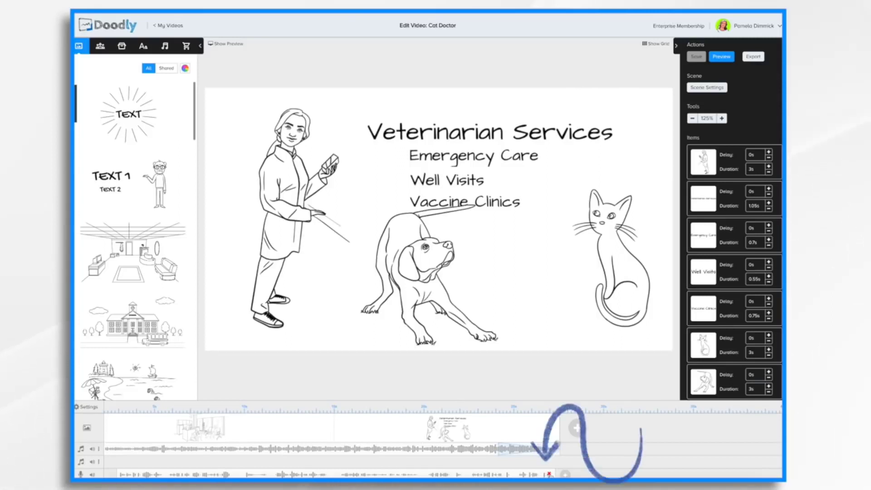
Step: Remove the existing voiceover clip and record a new voiceover of about 15 seconds in its place
click(549, 474)
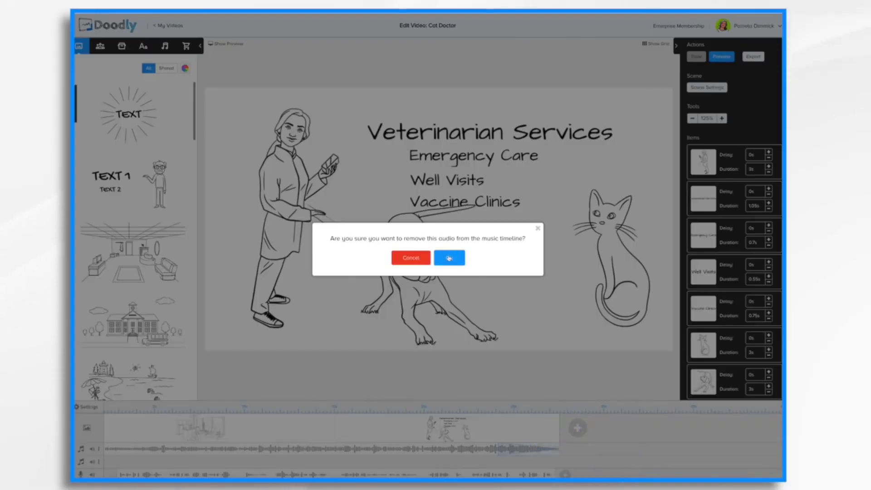
click(449, 258)
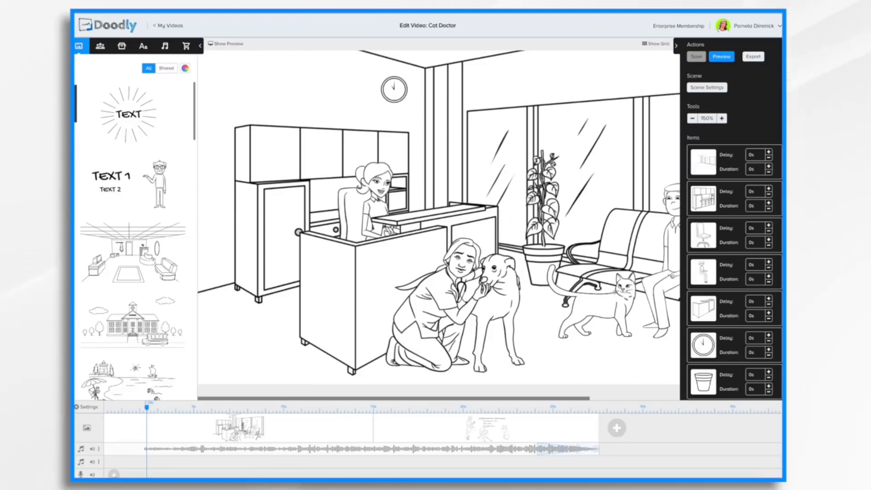
click(114, 475)
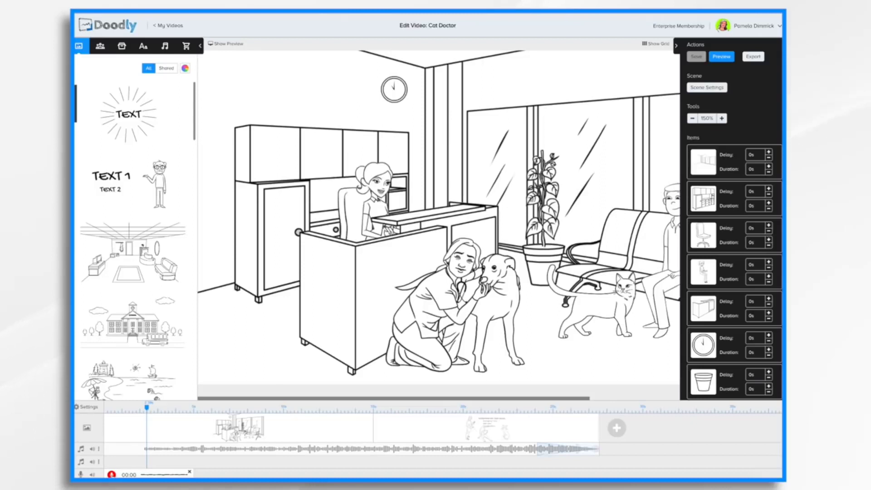
click(112, 474)
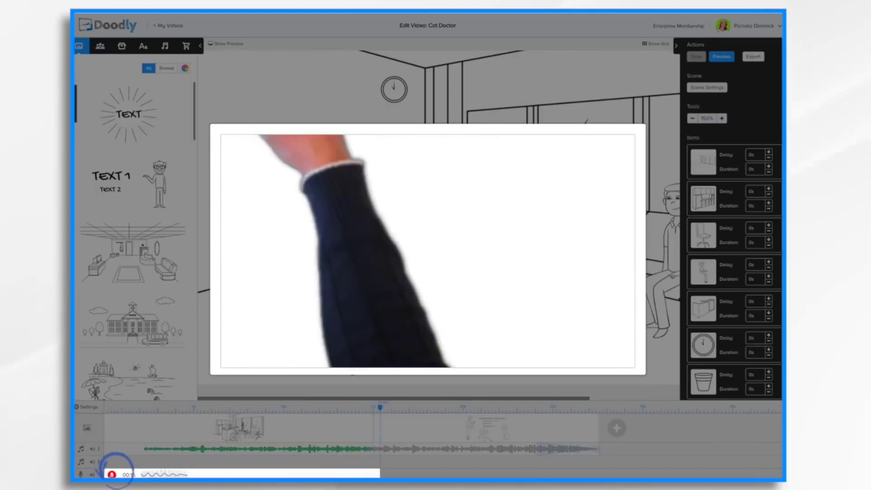
click(112, 474)
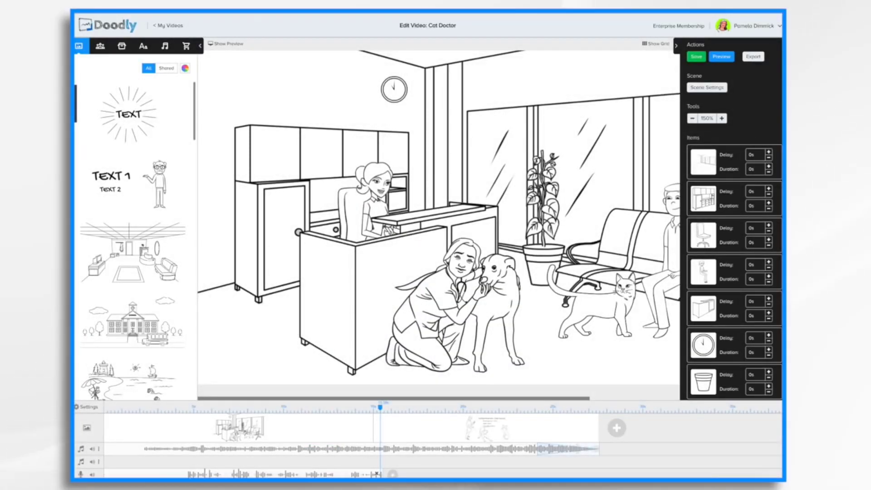
Step: Trim the silence from the start and end of the recorded voiceover and shift the clip slightly earlier
drag(381, 407, 181, 420)
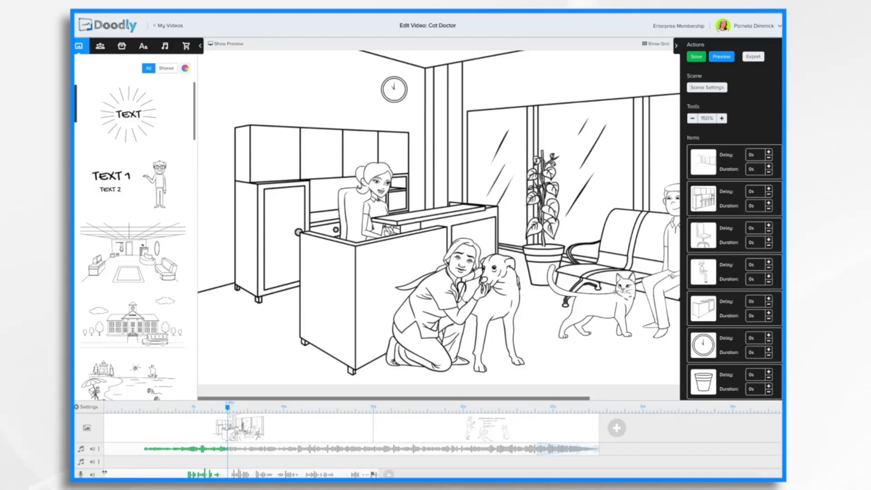
drag(104, 473, 185, 473)
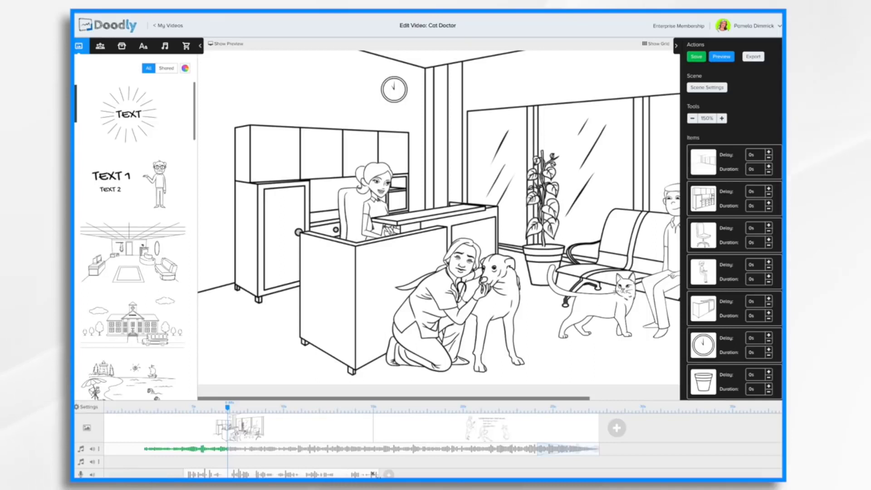
drag(373, 474, 333, 474)
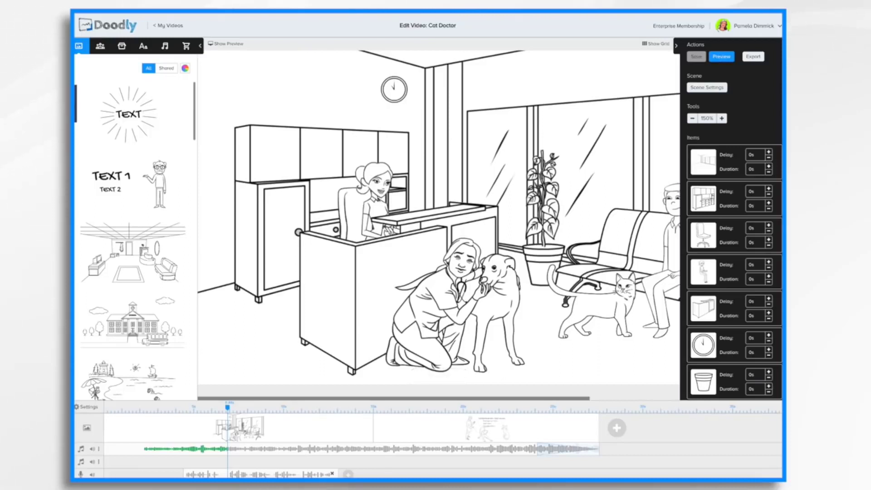
drag(272, 474, 250, 473)
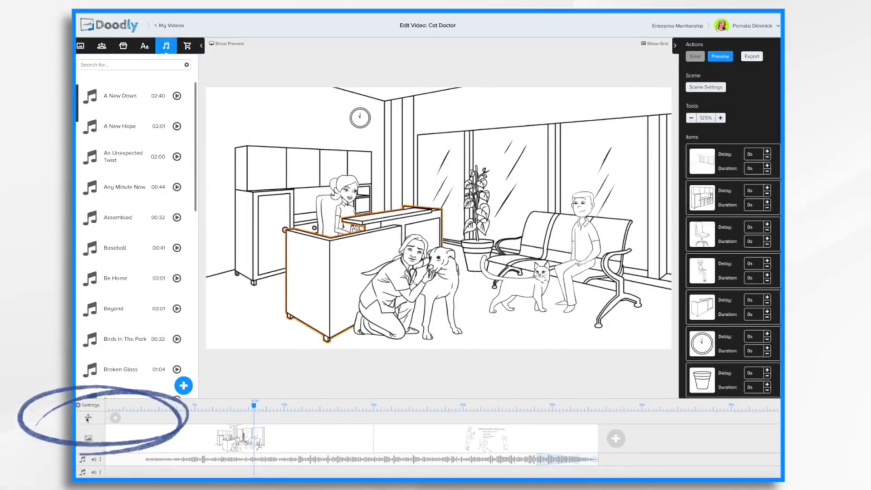
Step: Add a pan and zoom at the start of the first scene, with its start frame unlocked and reduced around the reception desk
click(116, 420)
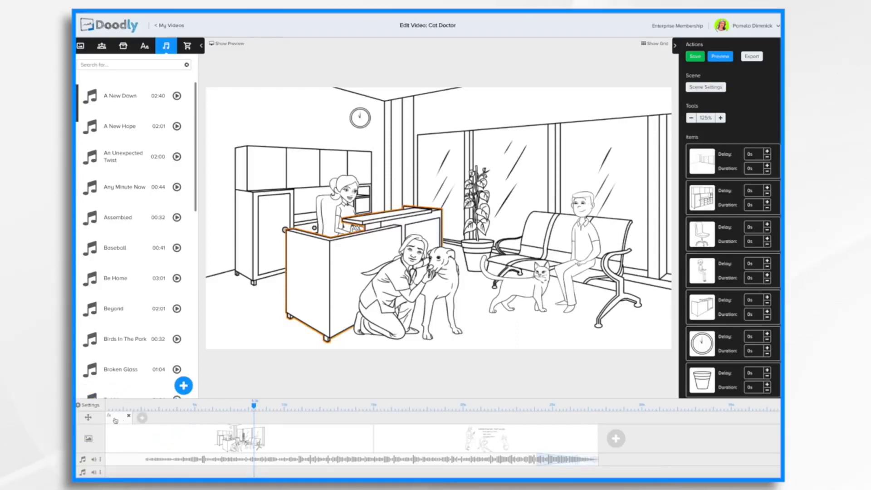
click(117, 420)
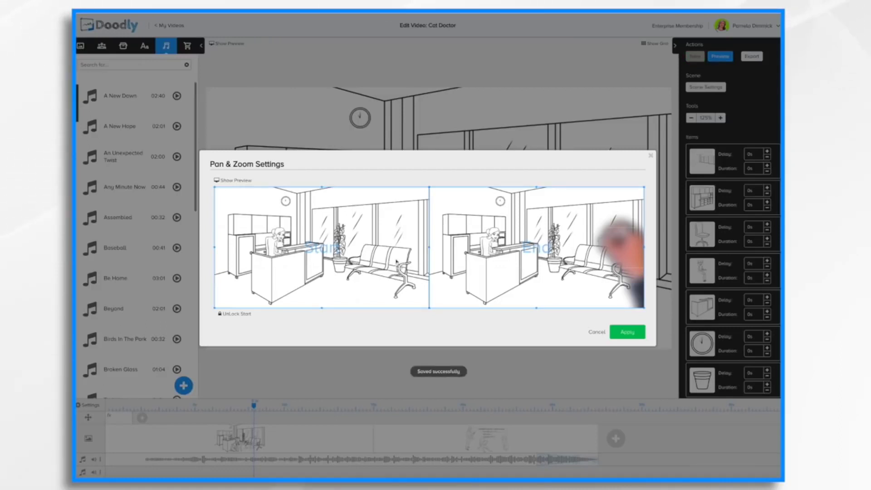
click(231, 314)
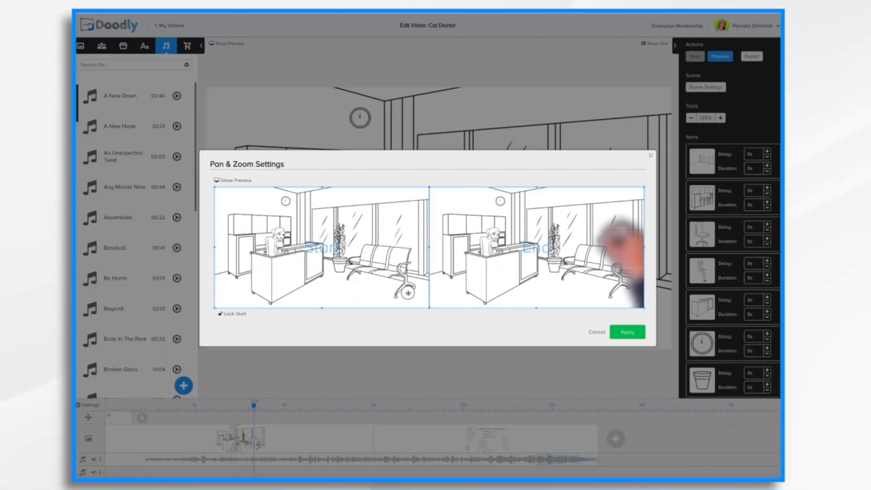
drag(323, 187, 334, 209)
drag(361, 251, 348, 234)
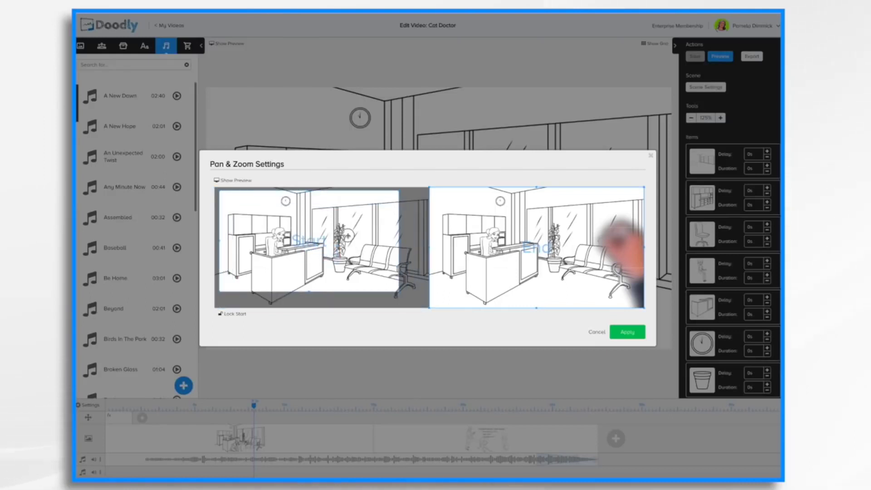
drag(399, 292, 374, 284)
drag(318, 257, 318, 260)
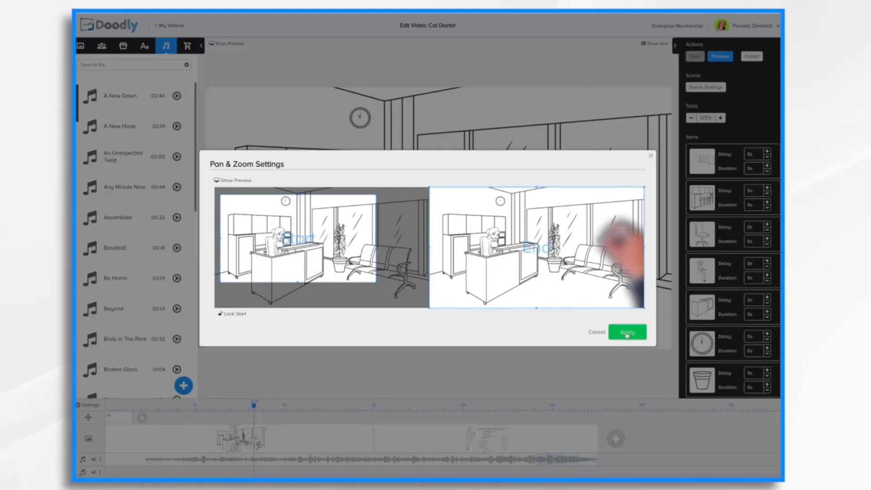
click(628, 333)
Step: Preview the video to check the pan and zoom, and close the preview
click(425, 362)
click(722, 56)
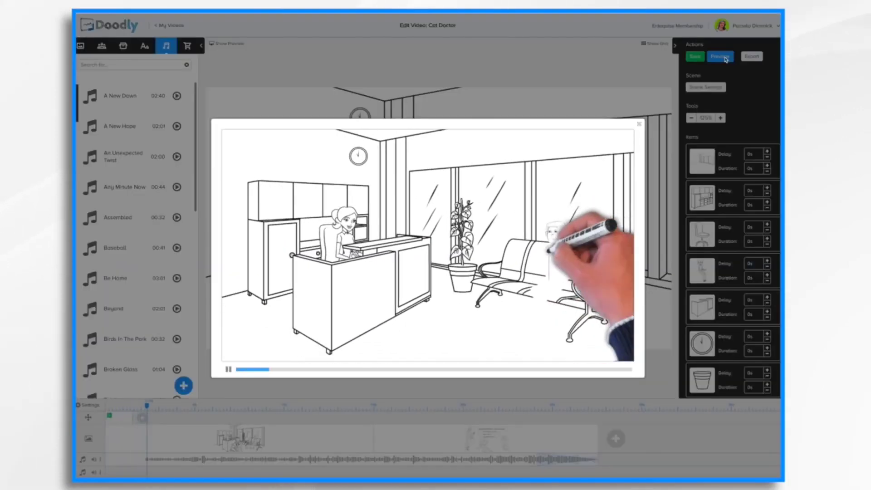
click(639, 124)
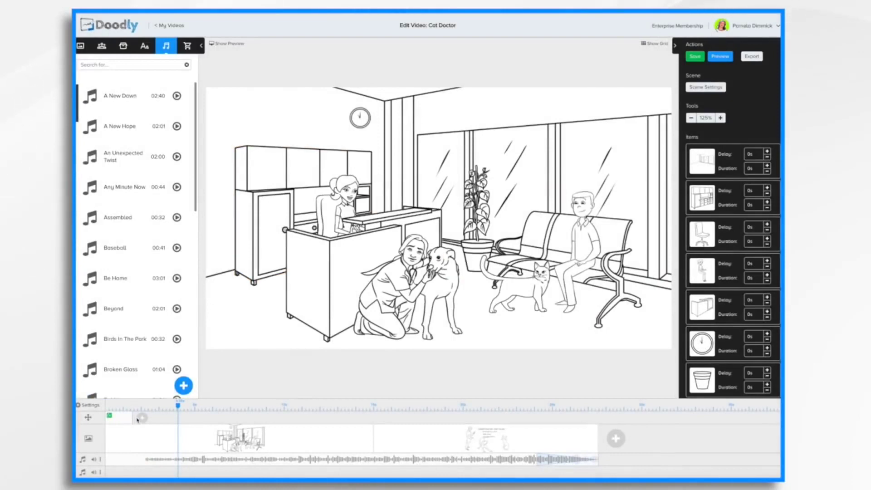
Step: Extend the pan and zoom segment to about 5 seconds and preview the video again
drag(131, 420, 196, 422)
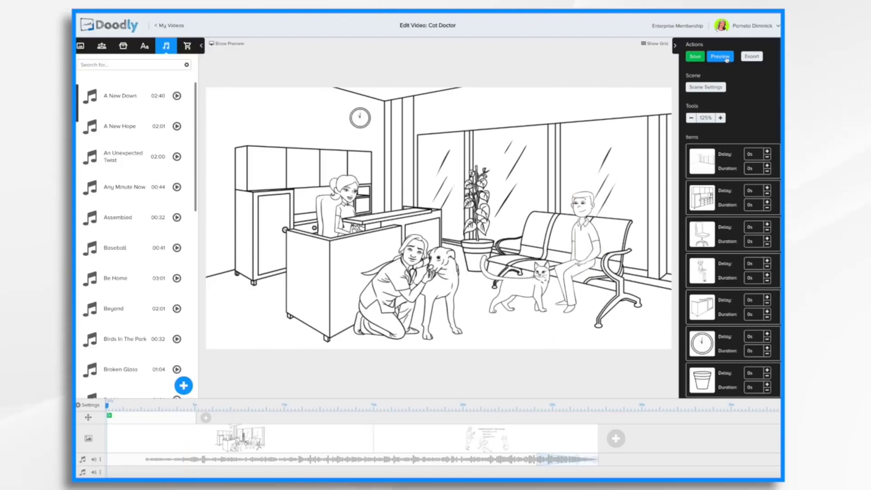
click(726, 57)
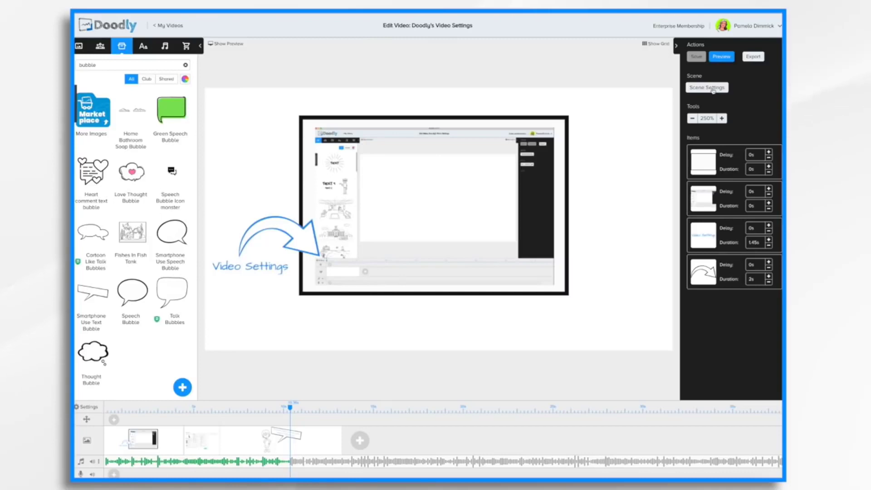
Step: Open the video settings and try the Dark Chalkboard, Green Chalkboard, Glassboard and Custom styles before returning to Whiteboard
click(94, 408)
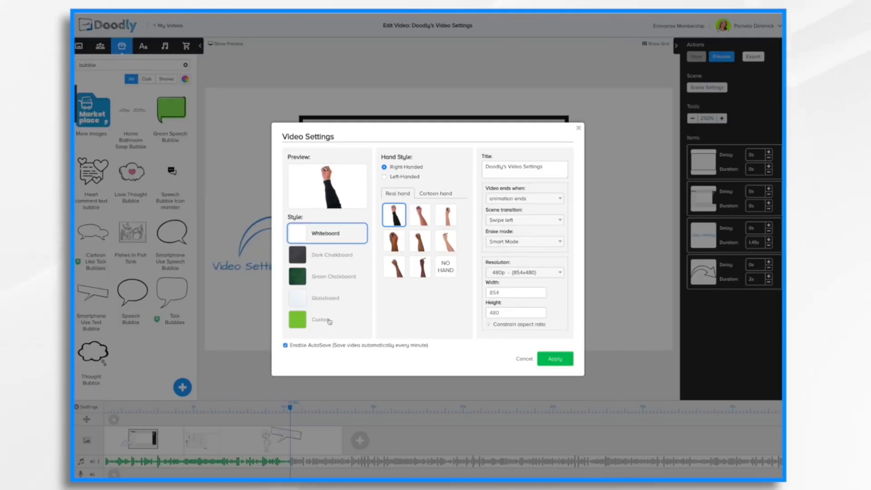
click(331, 256)
click(327, 281)
click(324, 298)
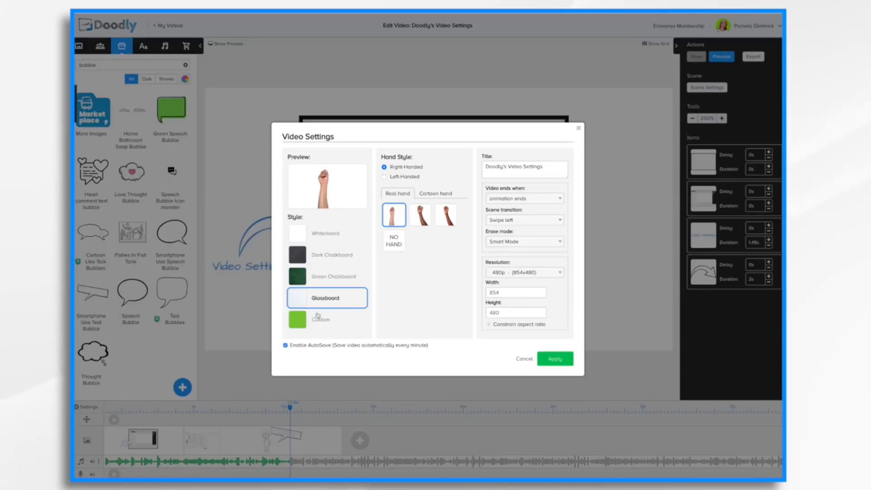
click(318, 320)
click(318, 235)
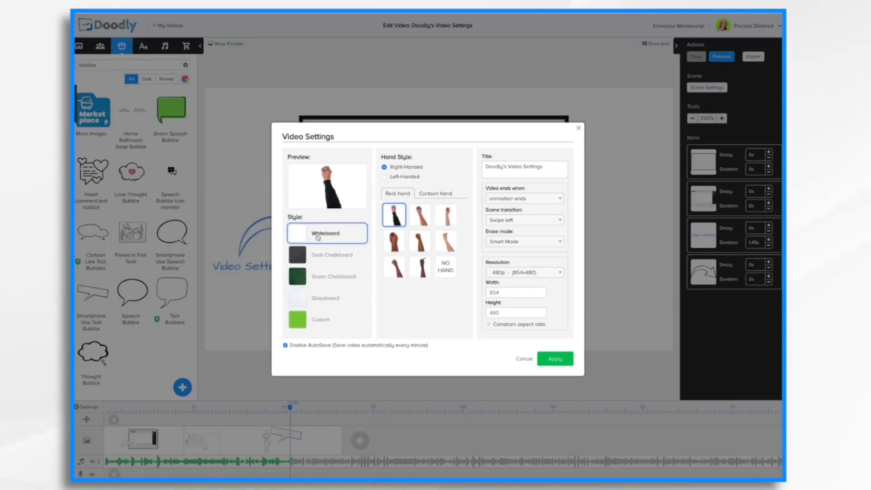
Step: Go through the board styles a second time to compare their backgrounds and available hands, ending on Whiteboard
click(323, 255)
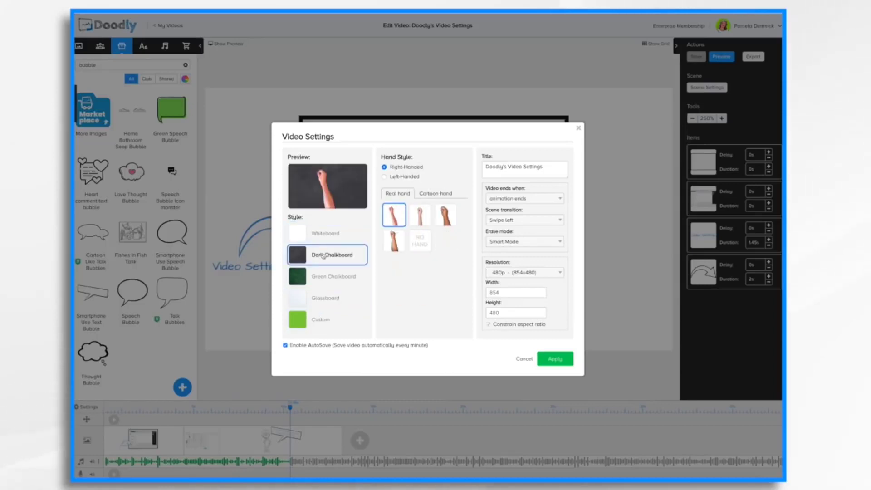
click(328, 280)
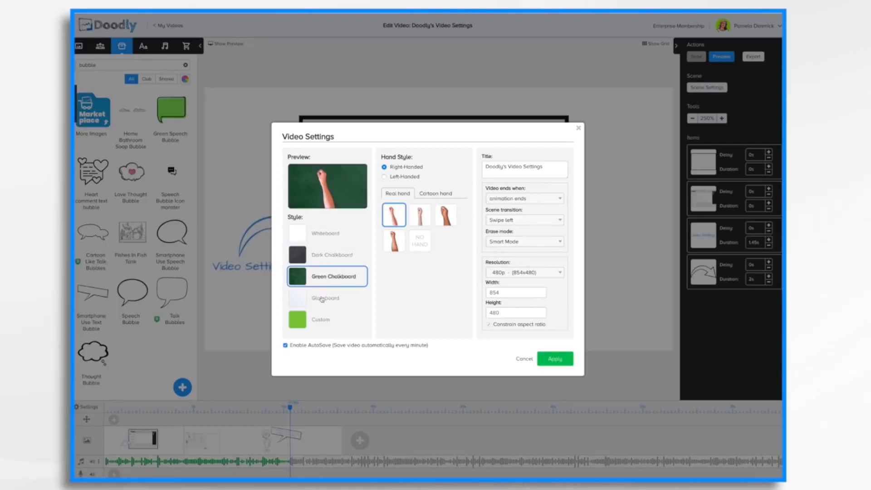
click(322, 299)
click(322, 322)
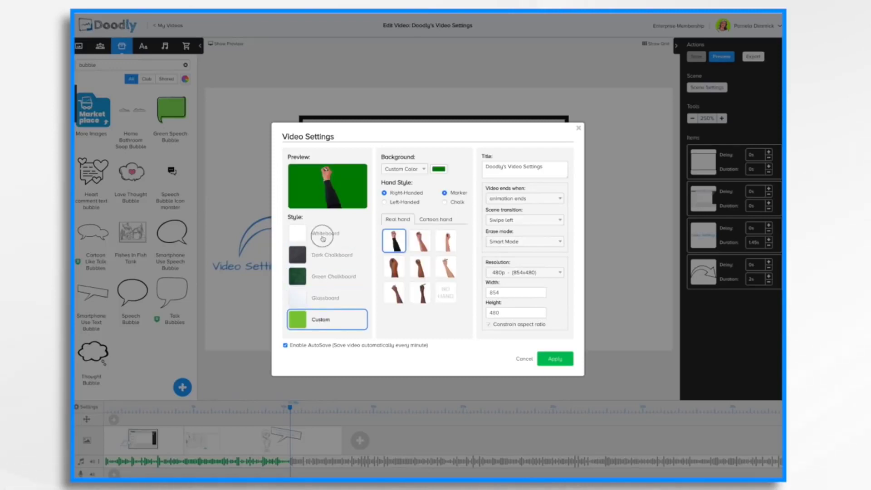
click(322, 239)
click(327, 255)
click(325, 298)
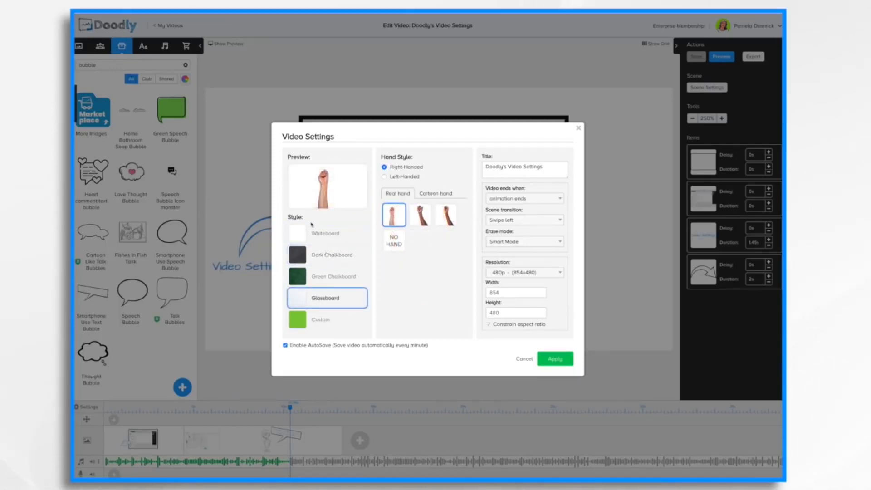
click(312, 236)
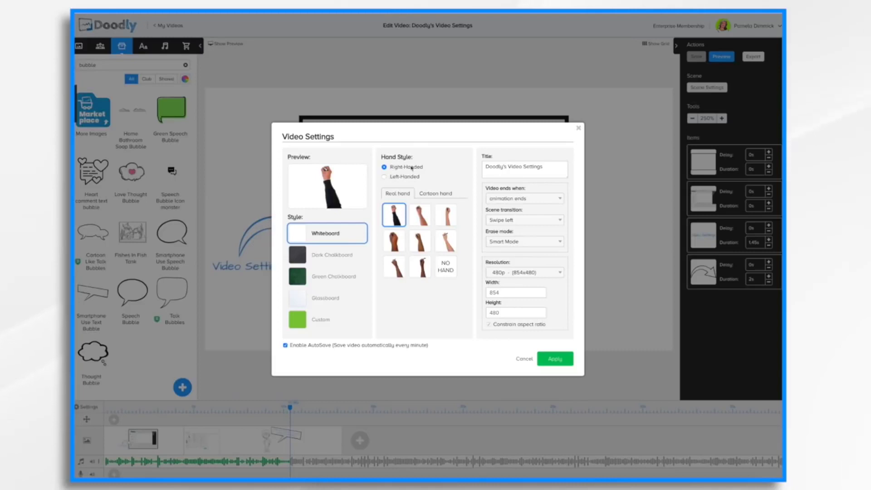
Step: Compare the right-handed and left-handed hand styles, ending on left-handed
click(385, 177)
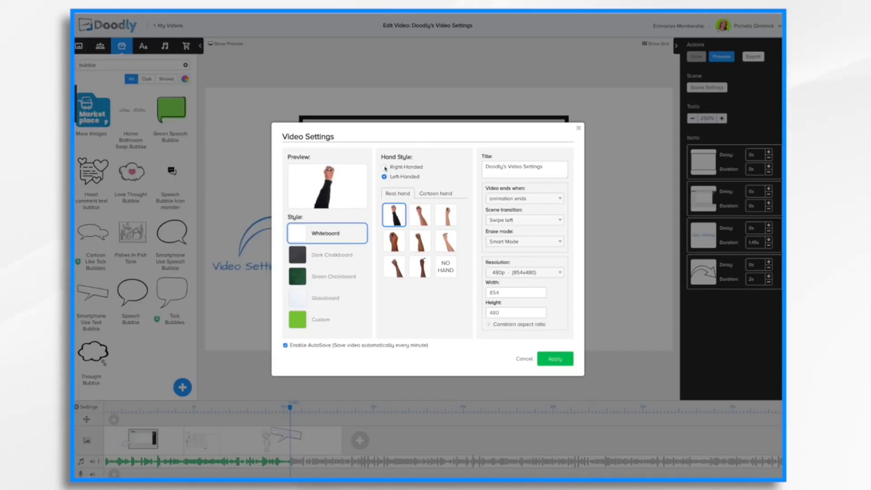
click(385, 168)
click(384, 177)
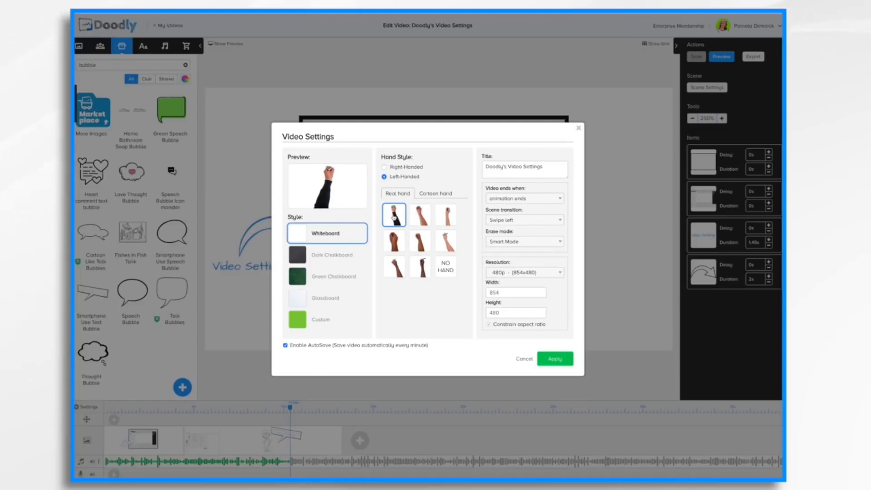
Step: Try the real hands for the Whiteboard style one after another, ending with the no-hand option
click(420, 217)
click(448, 220)
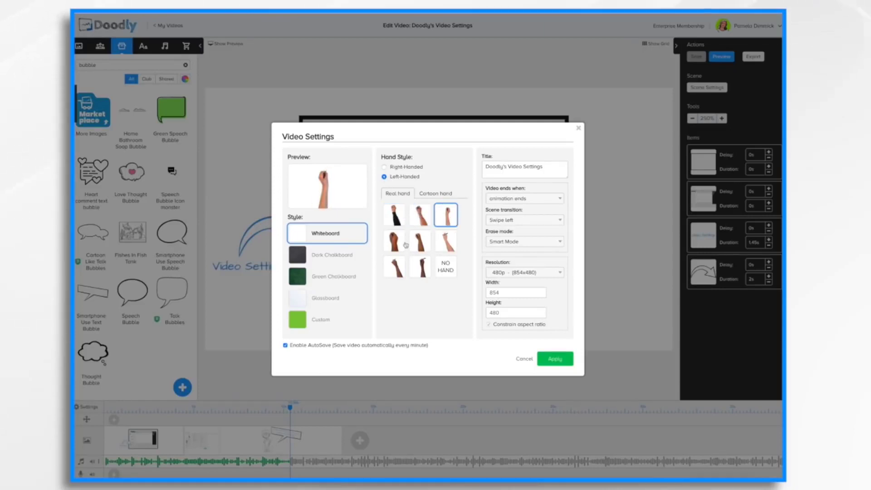
click(395, 244)
click(419, 240)
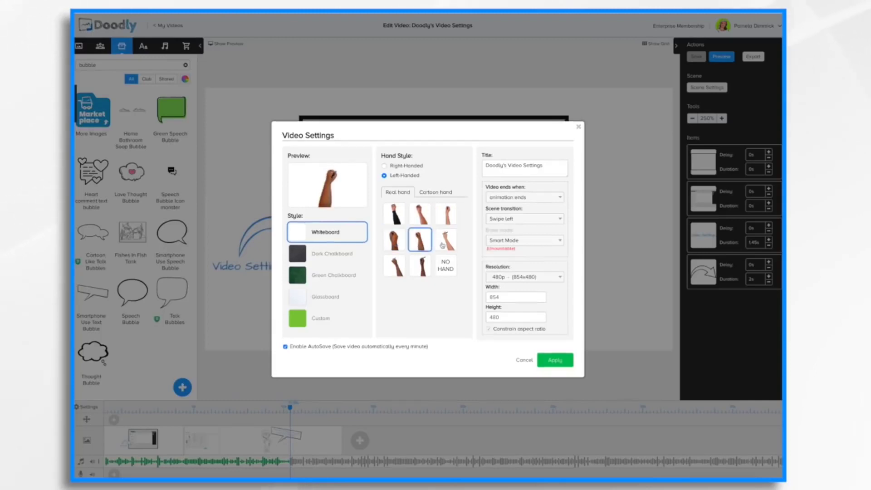
click(448, 243)
click(394, 266)
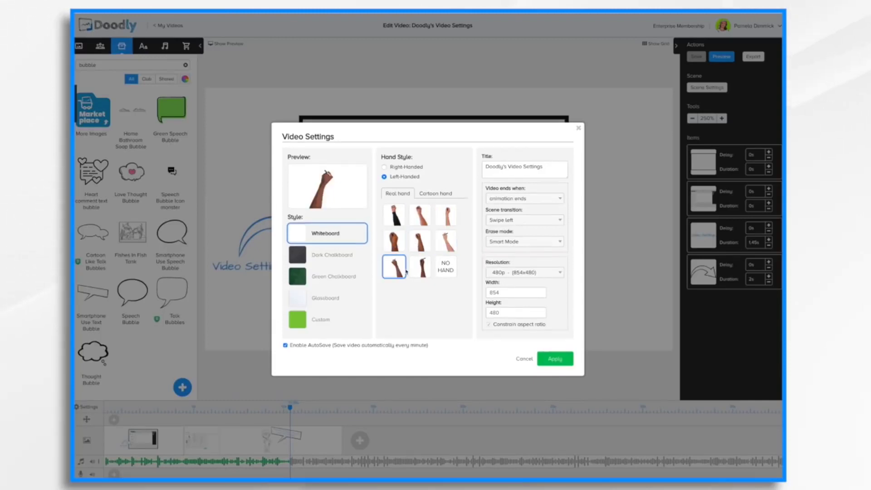
click(420, 272)
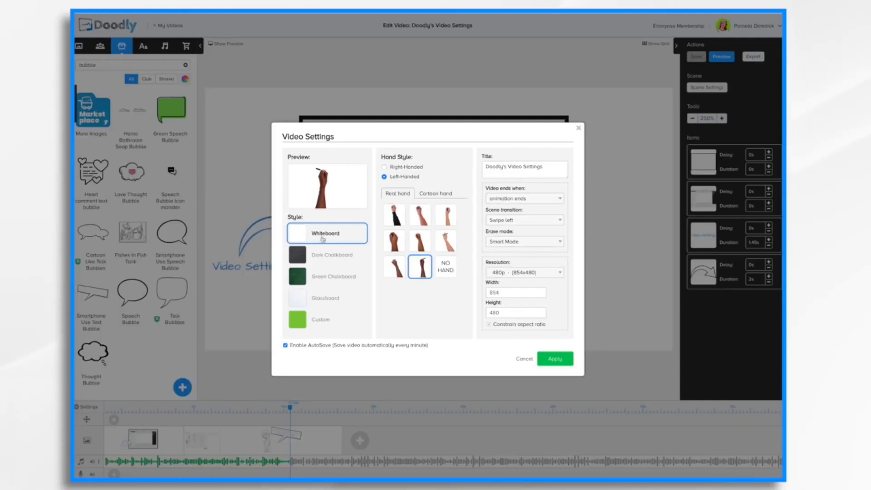
click(444, 270)
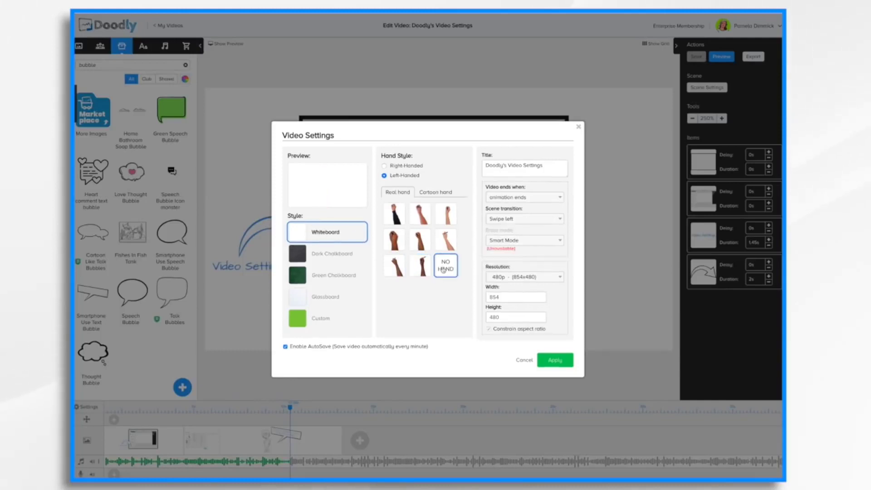
Step: Try several Whiteboard real hands again, including the black-sleeved one and those in the last row
click(394, 243)
click(446, 215)
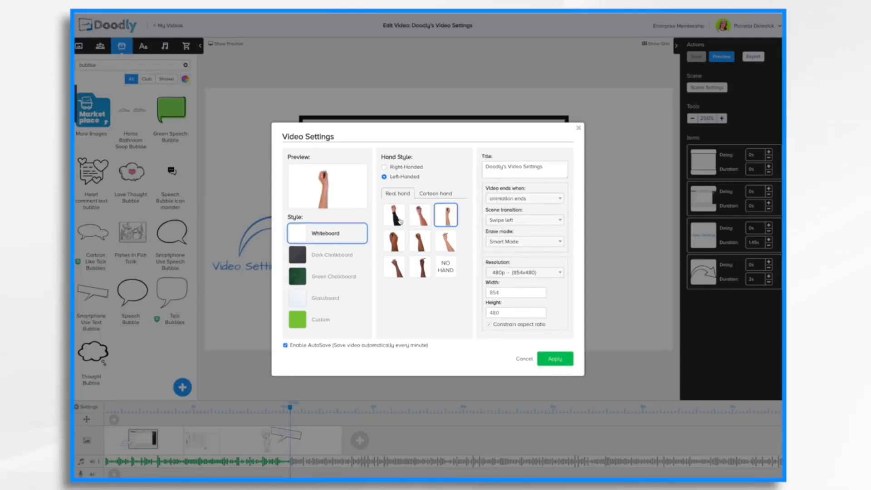
click(400, 220)
click(397, 235)
click(394, 272)
click(412, 270)
Step: Compare the left-handed real hands in the chalkboard, Glassboard and Custom styles, and return to Whiteboard with no hand
click(330, 257)
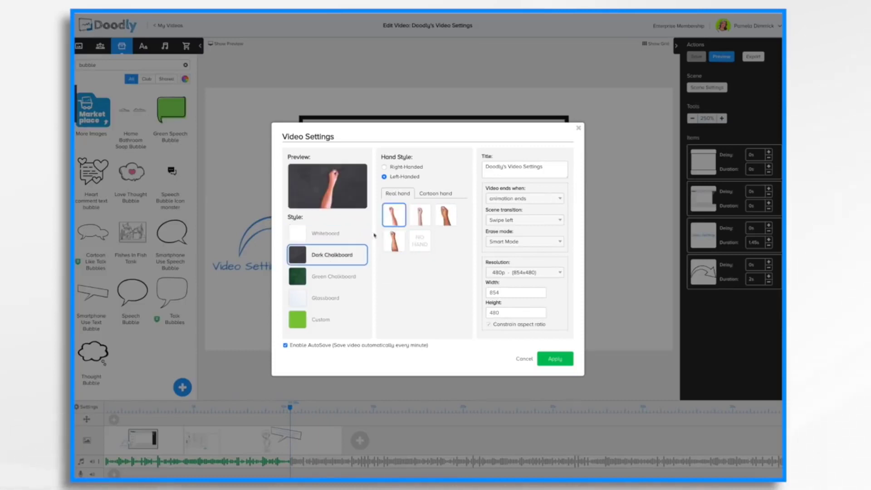
click(332, 278)
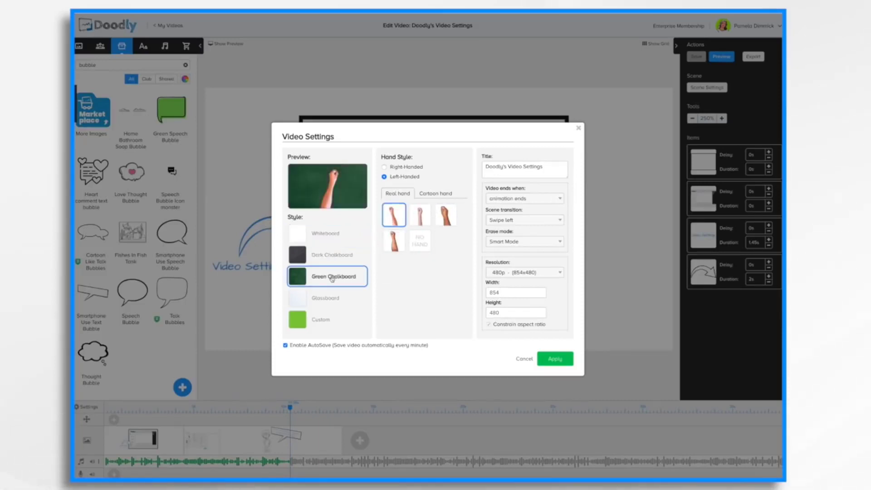
click(323, 298)
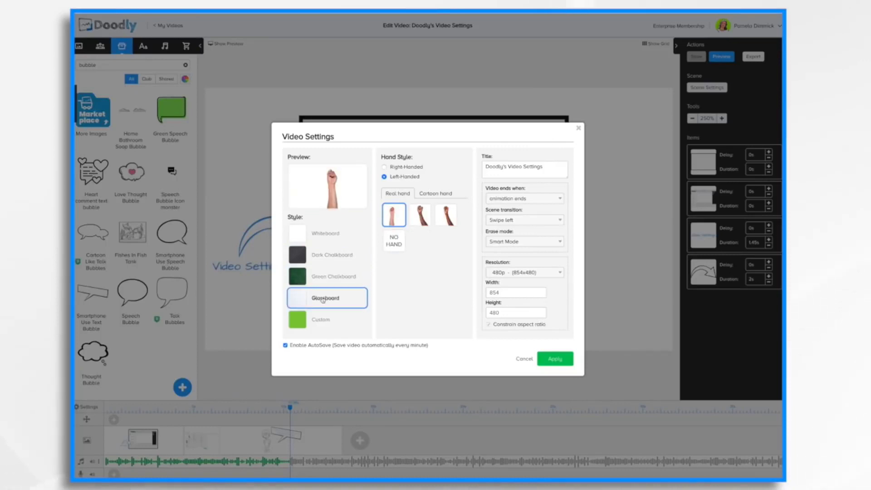
click(322, 321)
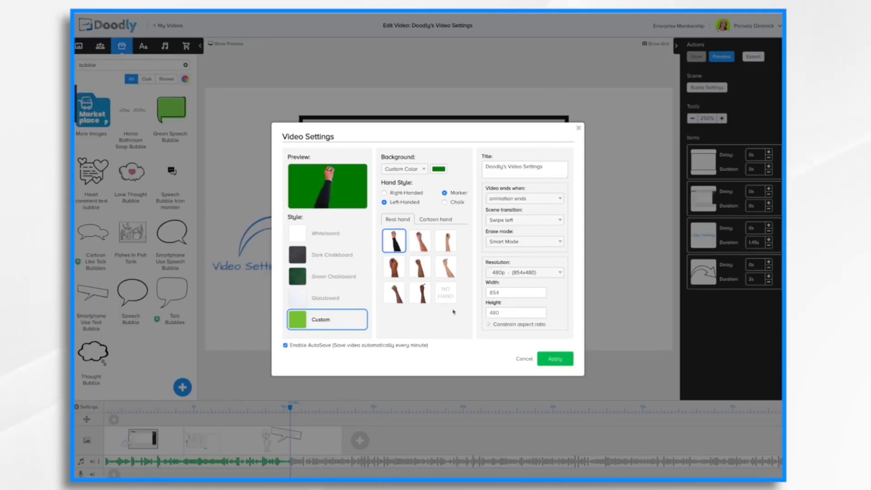
click(336, 237)
click(446, 267)
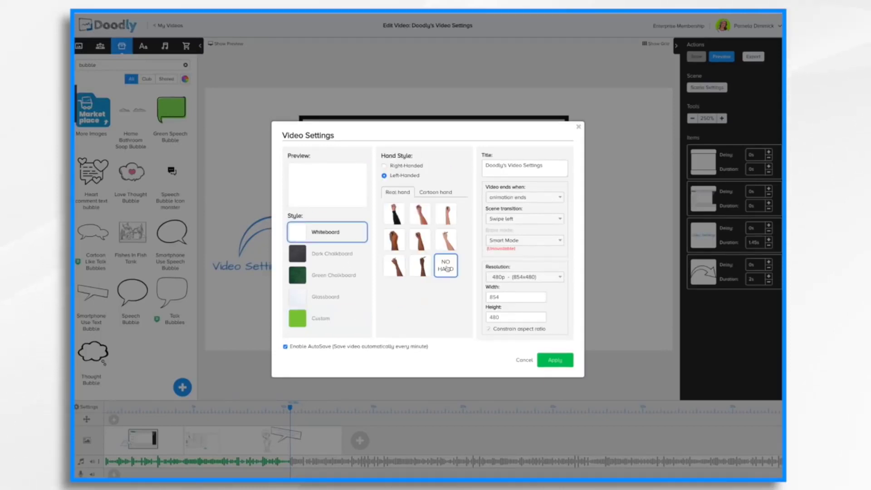
Step: Switch the Whiteboard style to cartoon hands and try the available cartoon hands
click(437, 193)
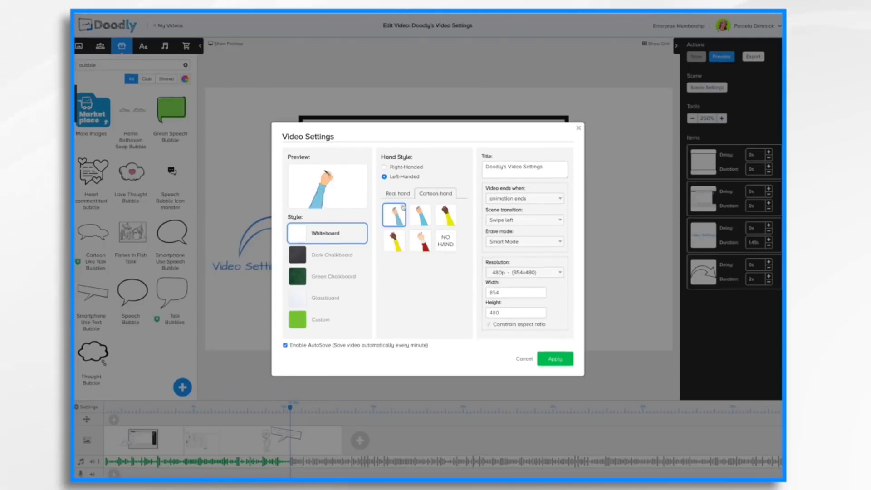
click(426, 221)
click(447, 218)
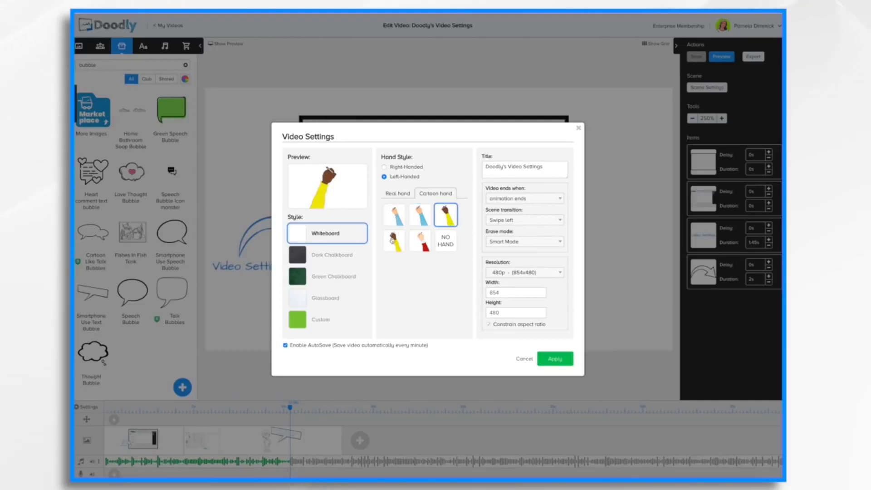
click(395, 243)
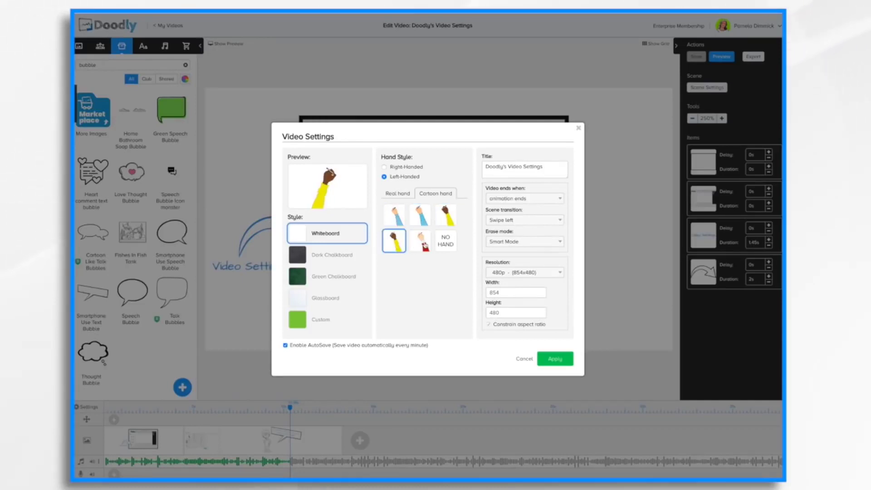
click(424, 244)
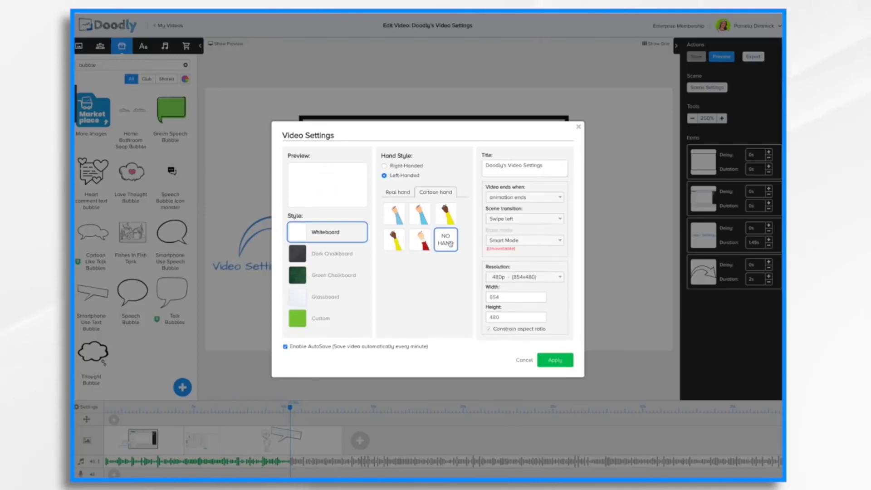
Step: Compare the two chalkboard styles and choose Dark Chalkboard with a cartoon hand
click(329, 256)
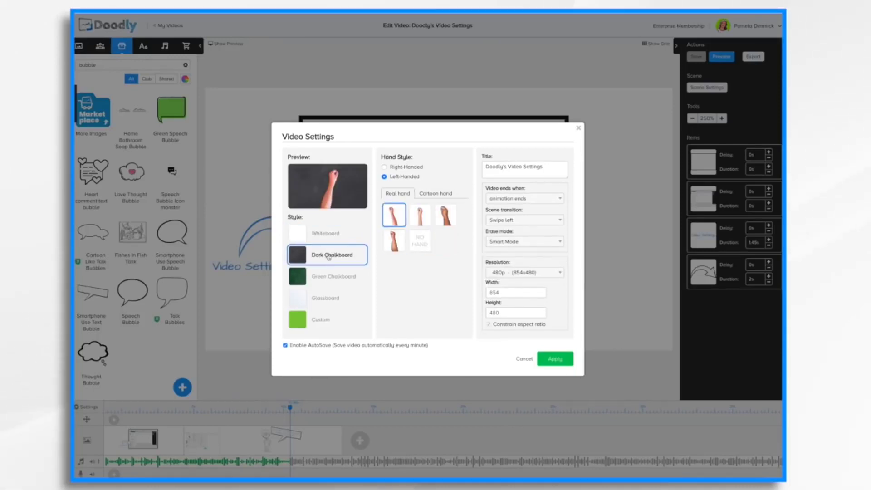
click(322, 279)
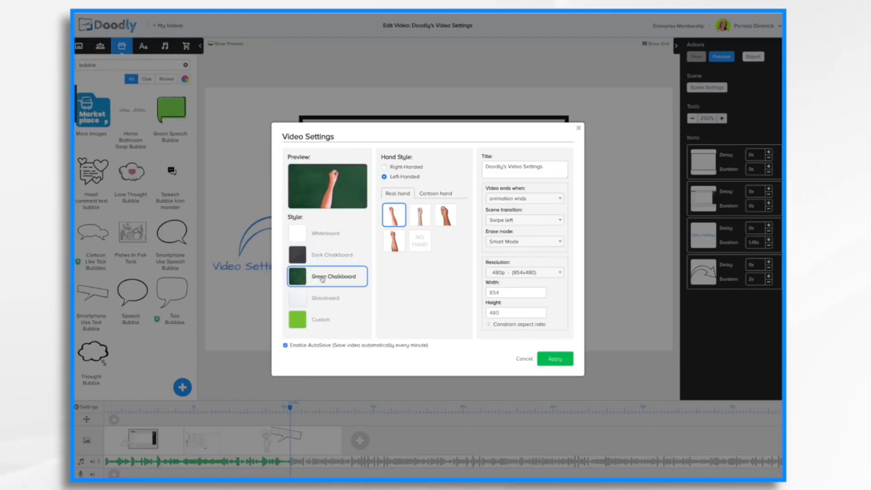
click(323, 261)
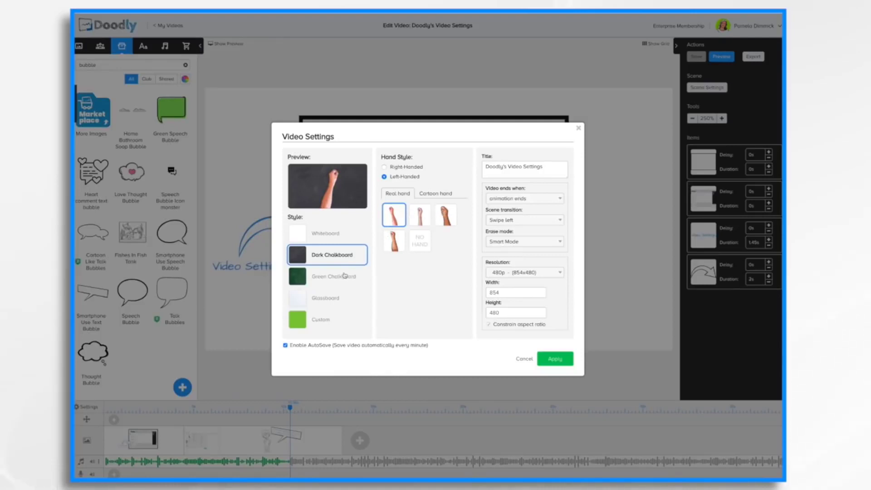
click(437, 194)
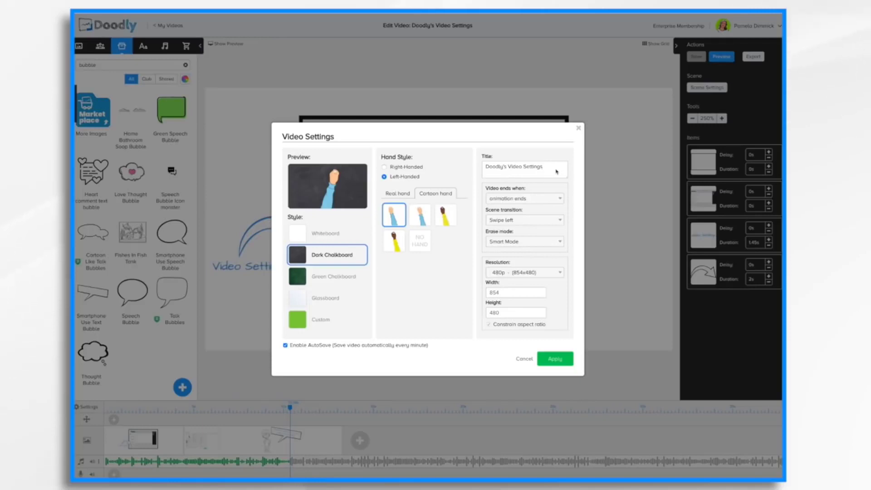
Step: Shorten the video title to "Video Settings"
click(507, 167)
key(BackSpace)
key(BackSpace)
key(BackSpace)
key(BackSpace)
key(BackSpace)
key(BackSpace)
key(BackSpace)
key(BackSpace)
key(BackSpace)
Step: Examine the options for when the video ends, and close the video settings without applying the changes
click(546, 202)
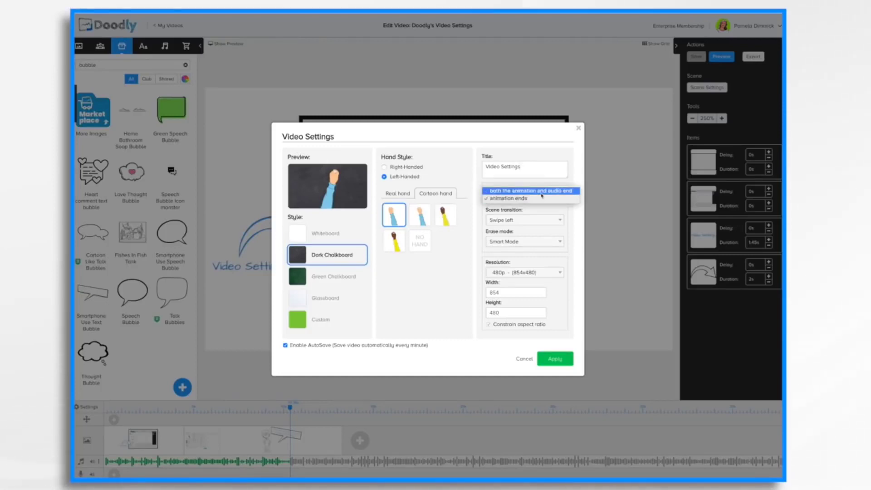
click(580, 131)
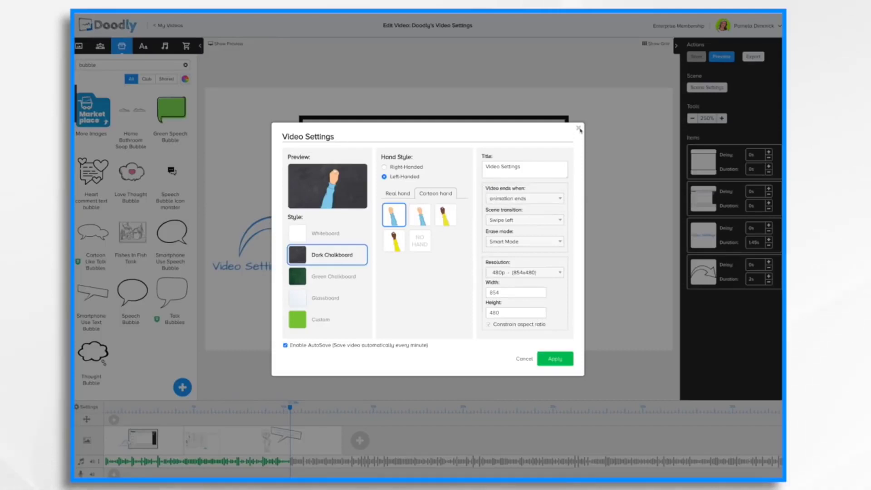
click(578, 129)
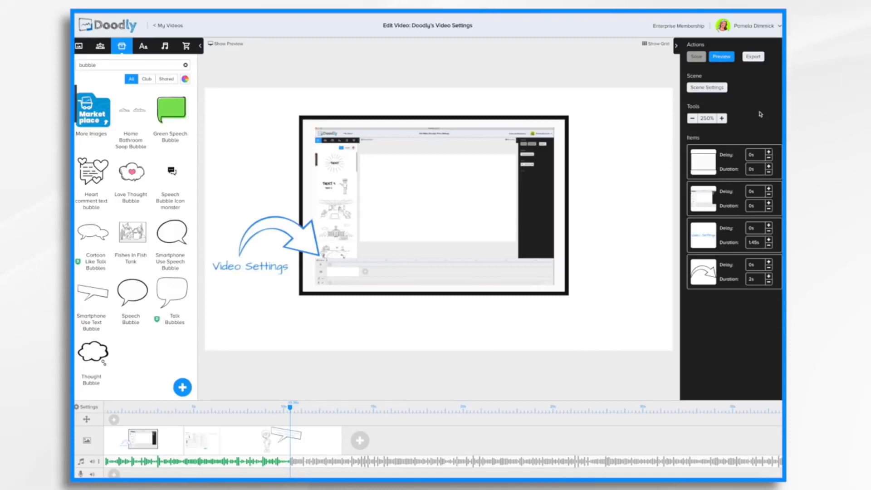
Step: Preview the video through to its last scene and close the preview
click(722, 57)
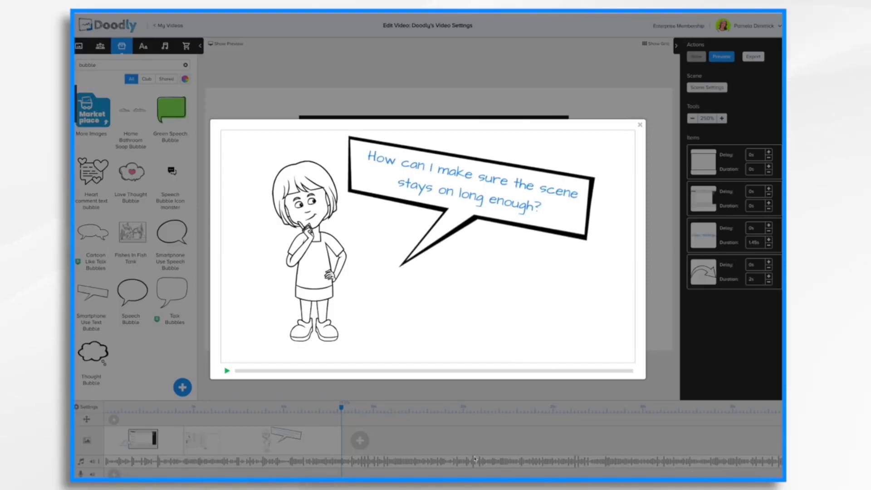
click(640, 126)
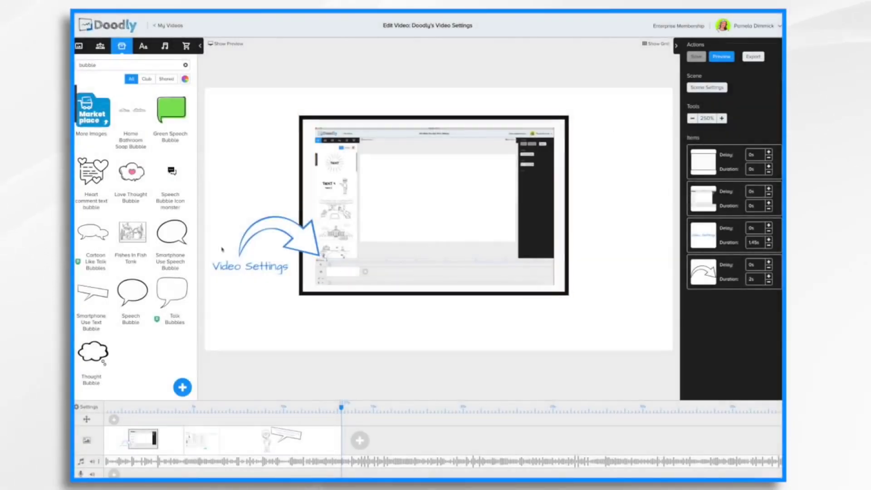
Step: Set the video to end when both the animation and audio end, apply it, and preview the result
click(90, 408)
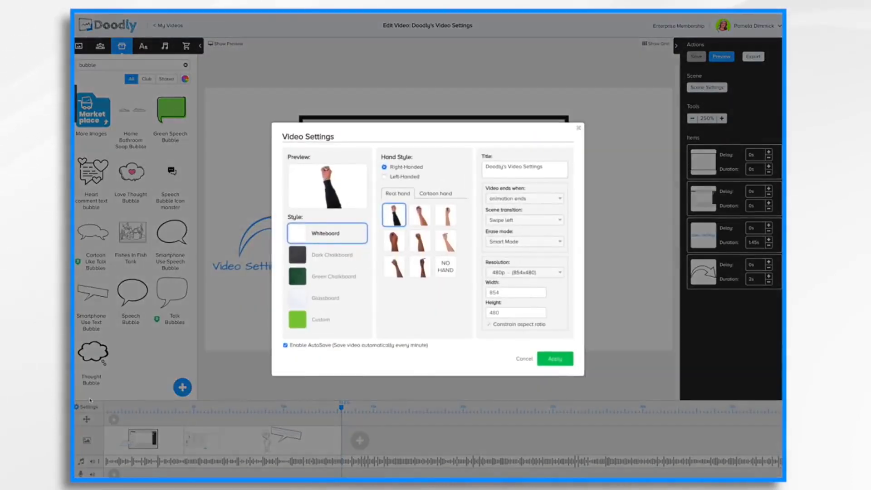
click(538, 204)
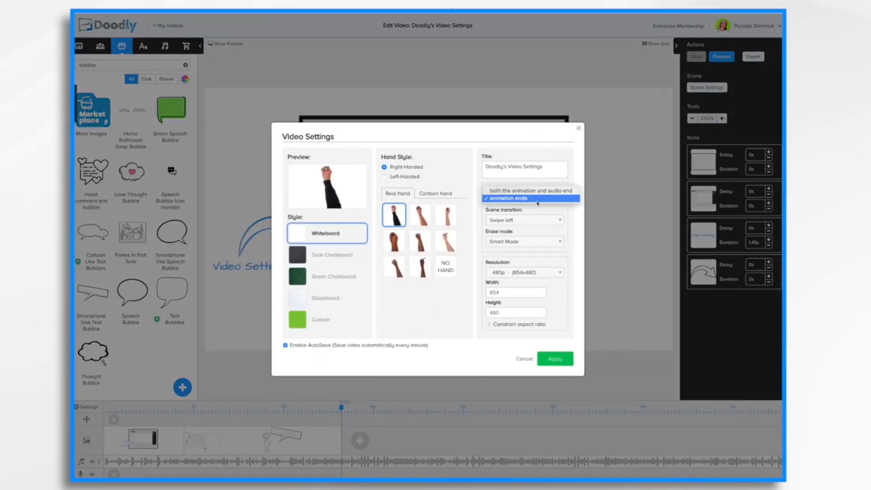
click(533, 191)
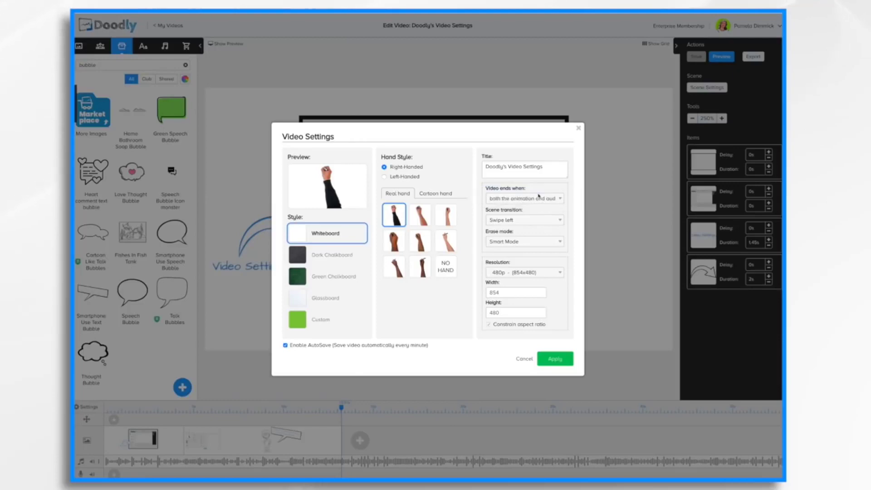
click(556, 359)
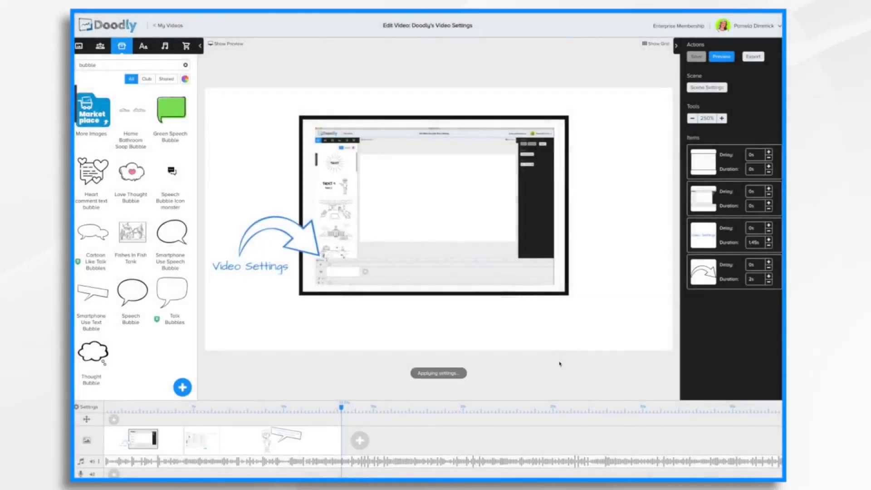
click(726, 58)
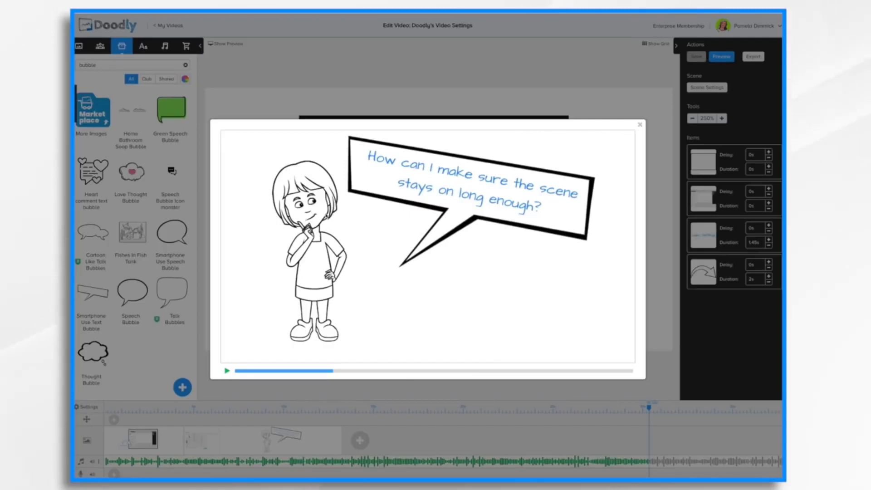
key(Escape)
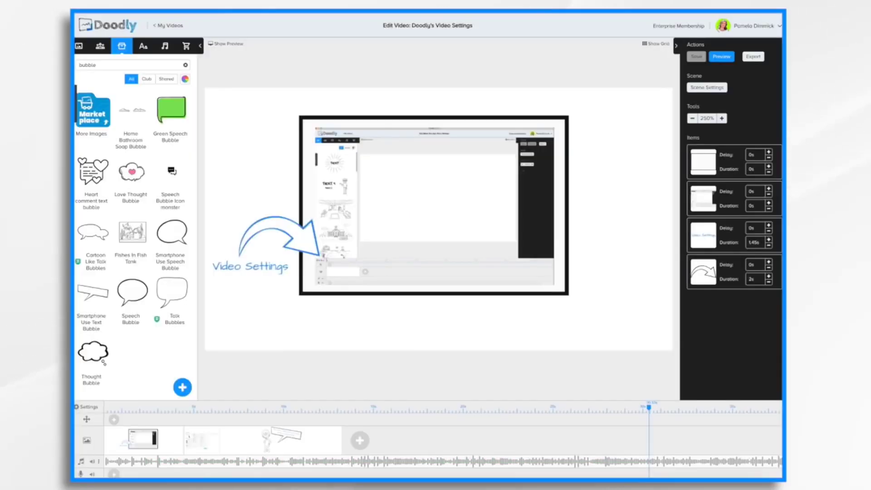
Step: Set the video to end when the animation ends, apply it, and preview the video into its last scene
click(91, 408)
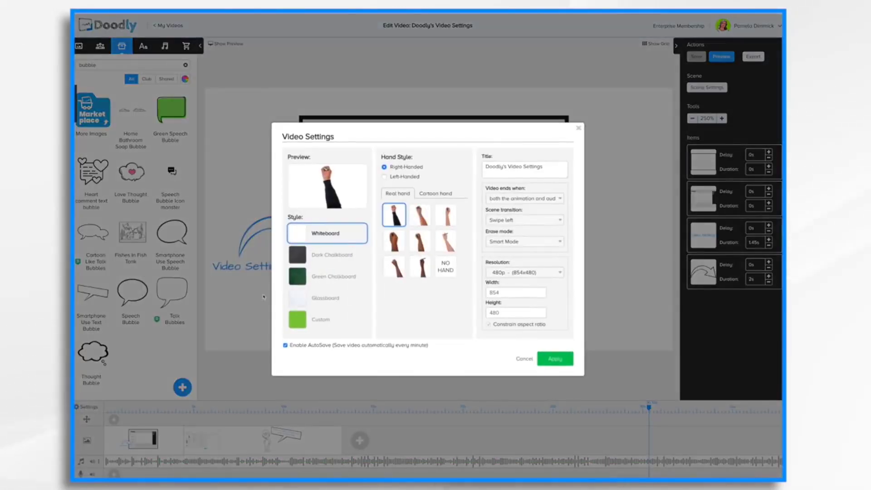
click(536, 199)
click(527, 208)
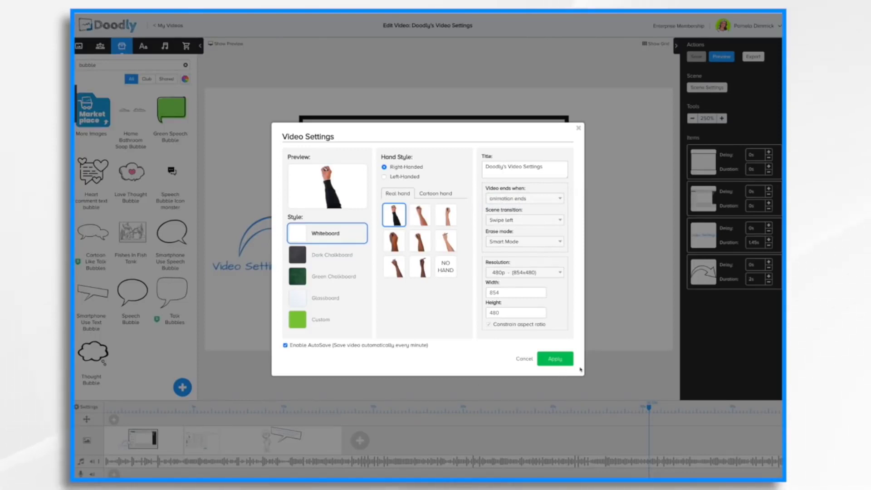
click(551, 361)
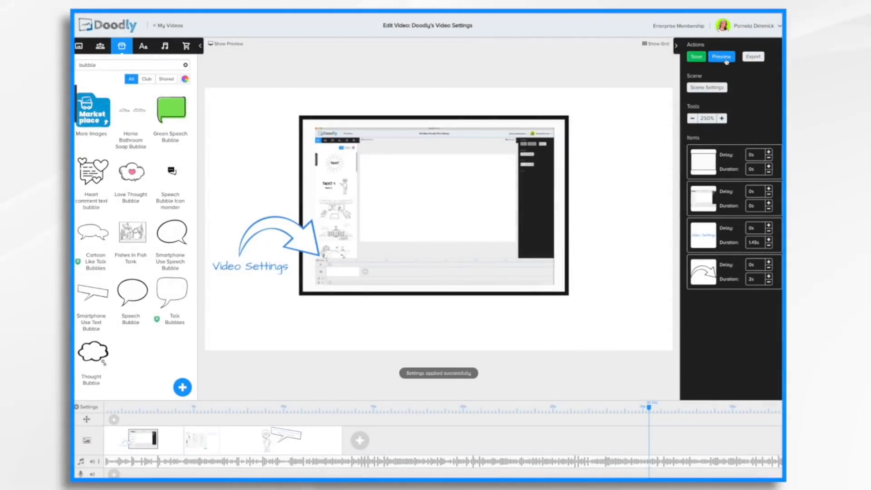
click(727, 61)
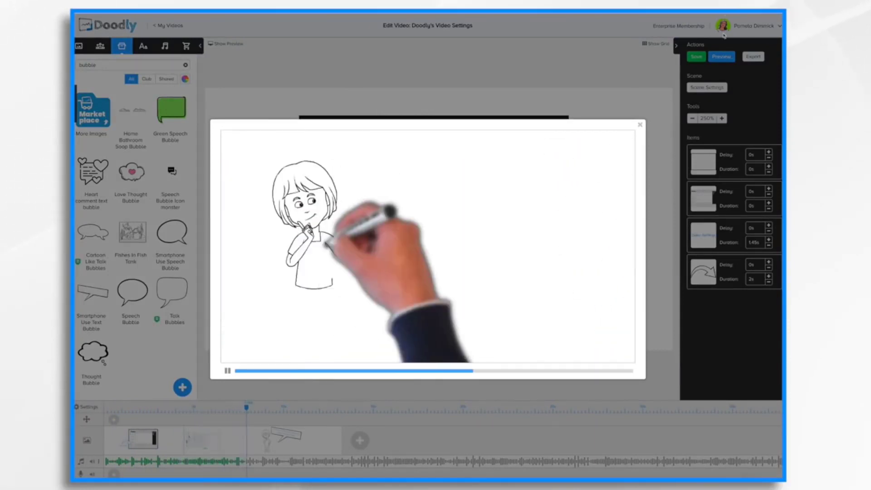
click(640, 125)
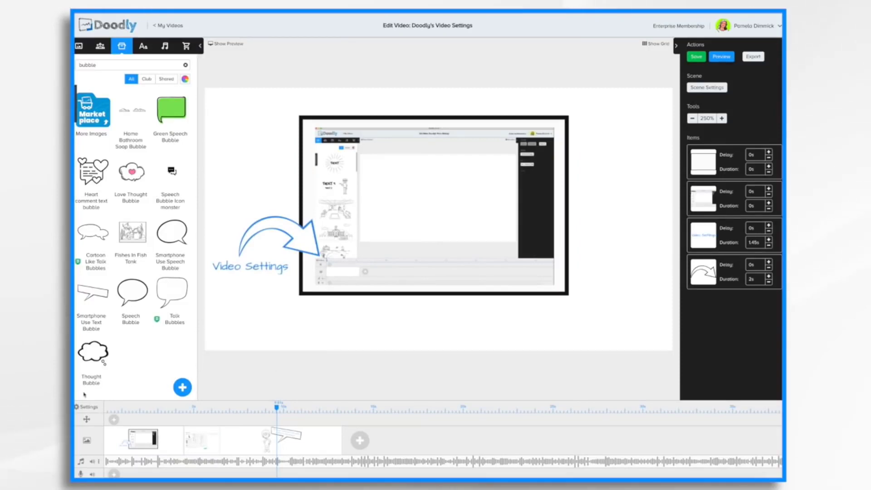
Step: Set the scene transition to Camera panning, apply it, and preview how the scenes change
click(92, 407)
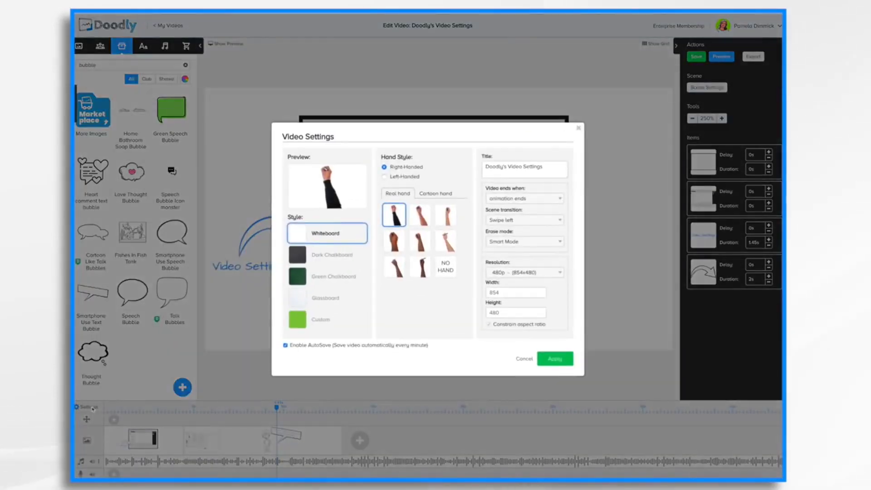
click(527, 221)
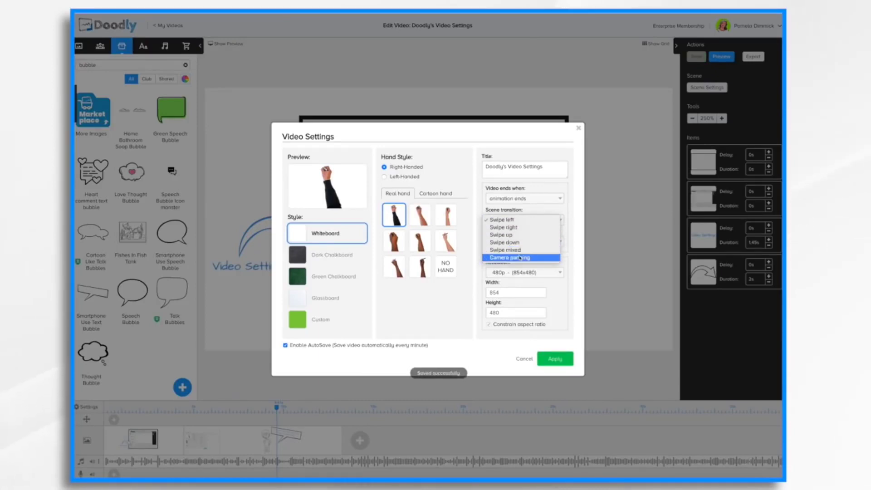
click(521, 258)
click(563, 362)
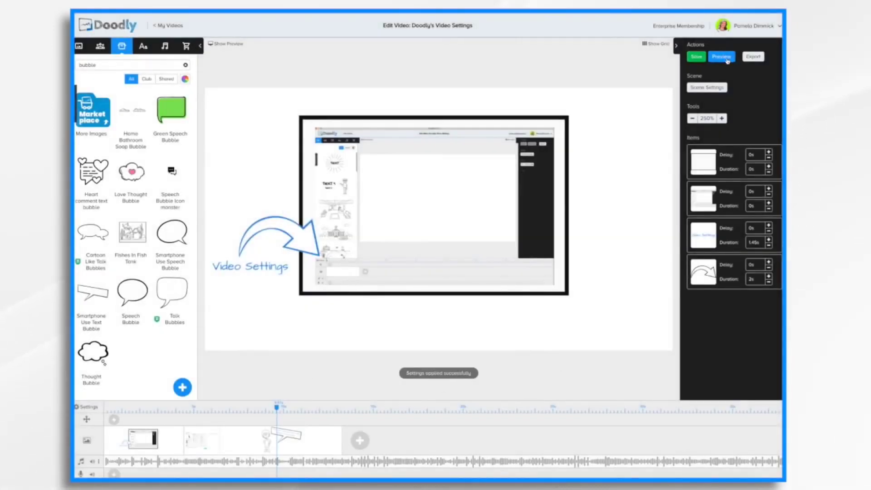
click(725, 58)
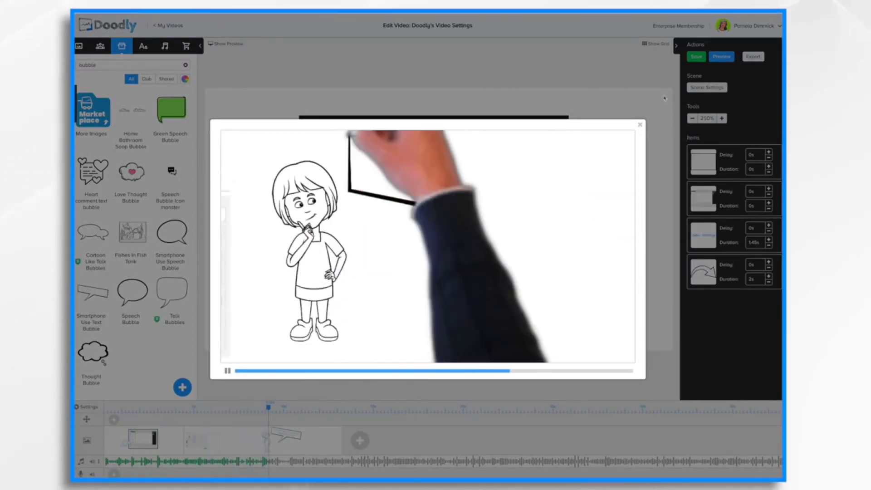
click(640, 126)
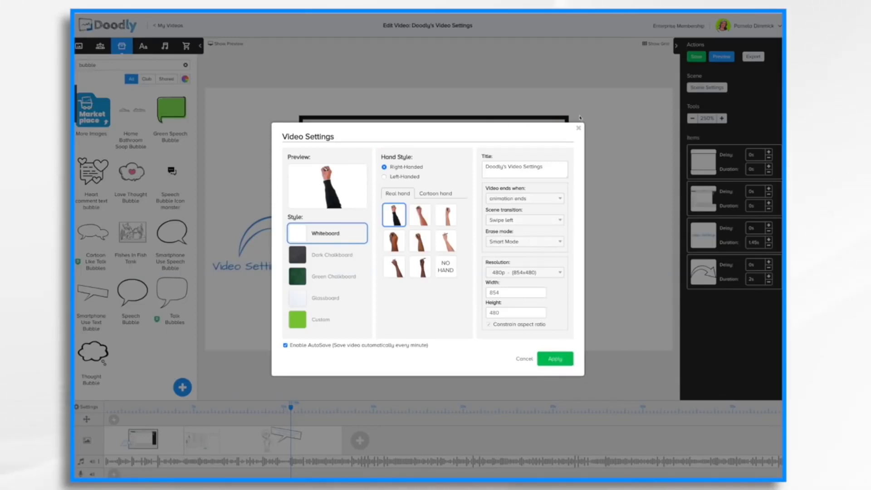
Step: Close the video settings, preview the video again into its second scene, and save the video
click(579, 129)
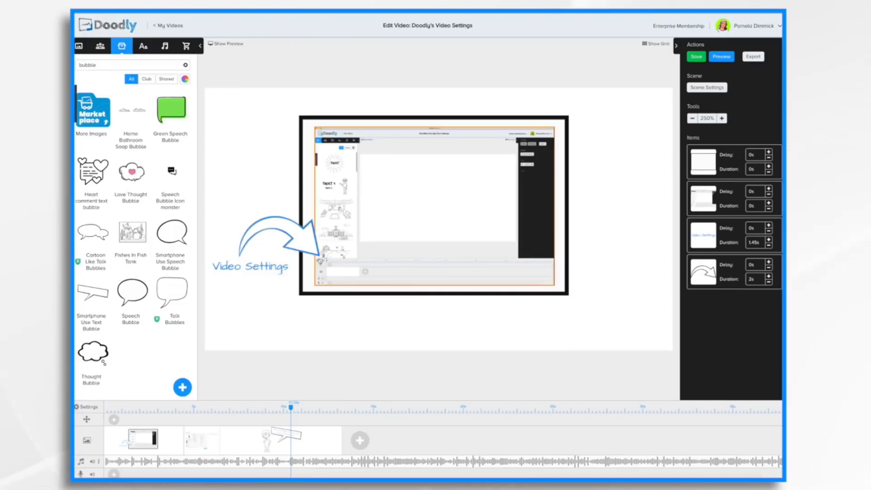
click(722, 57)
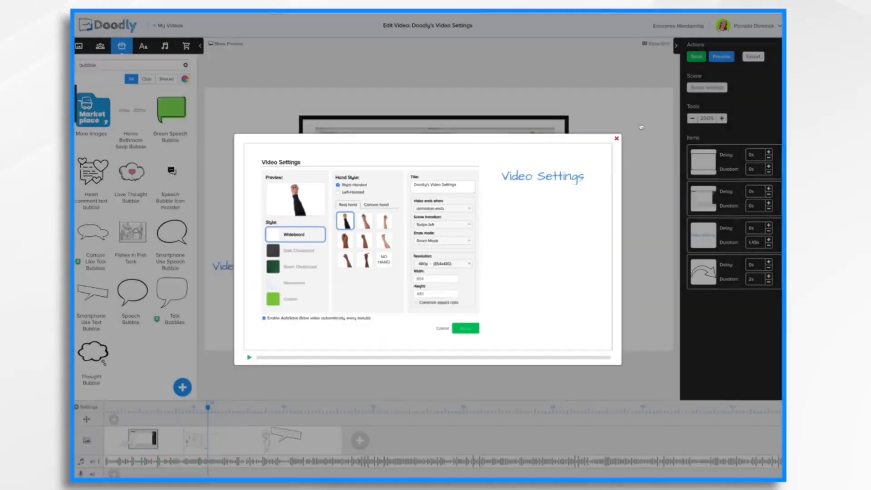
click(641, 127)
key(ctrl+s)
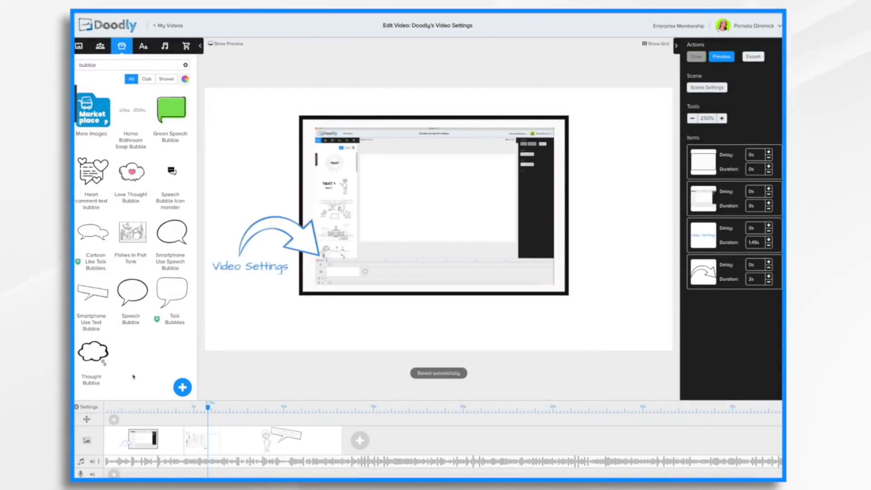
Step: Set the erase mode to With Eraser, apply it, and preview the first scene being drawn
click(96, 408)
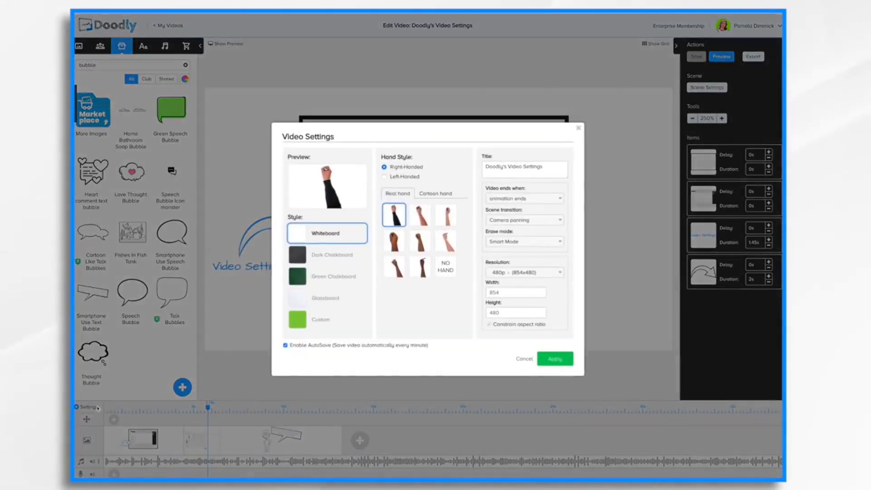
click(529, 243)
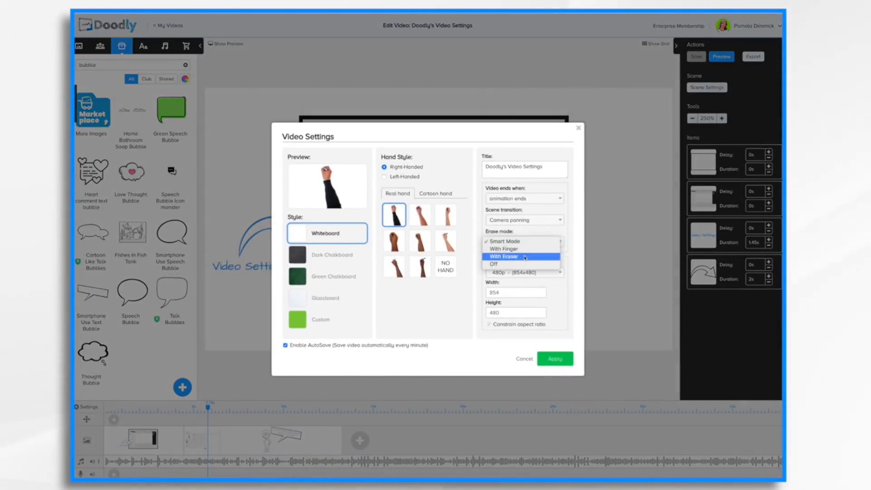
click(518, 257)
click(556, 360)
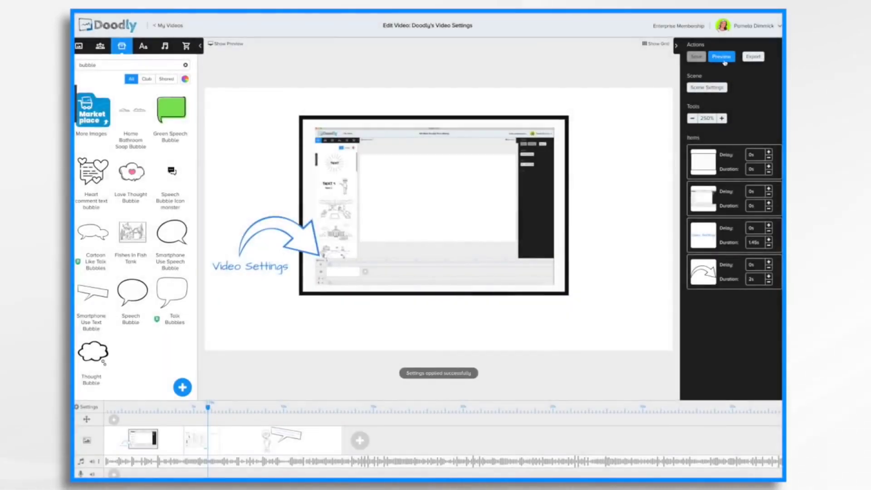
click(724, 61)
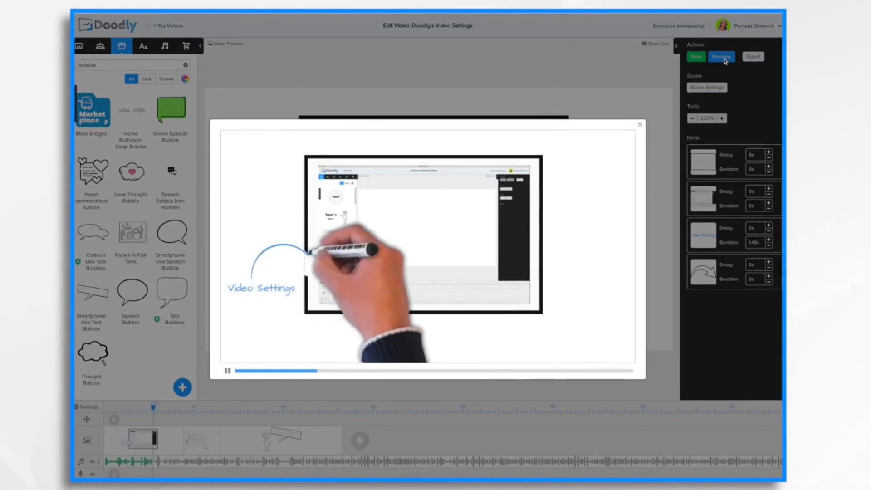
click(640, 124)
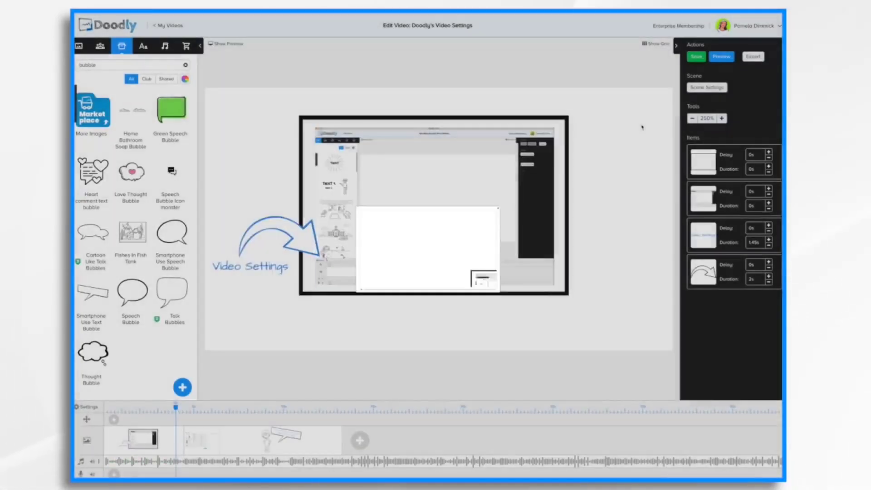
Step: Revisit the erase mode in the video settings, apply the settings, and preview the video into its second scene
click(93, 408)
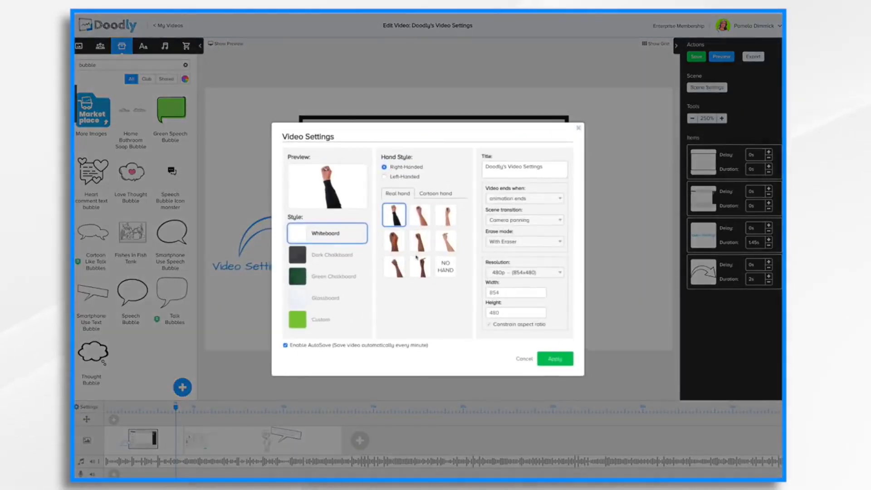
click(537, 243)
click(528, 244)
click(563, 362)
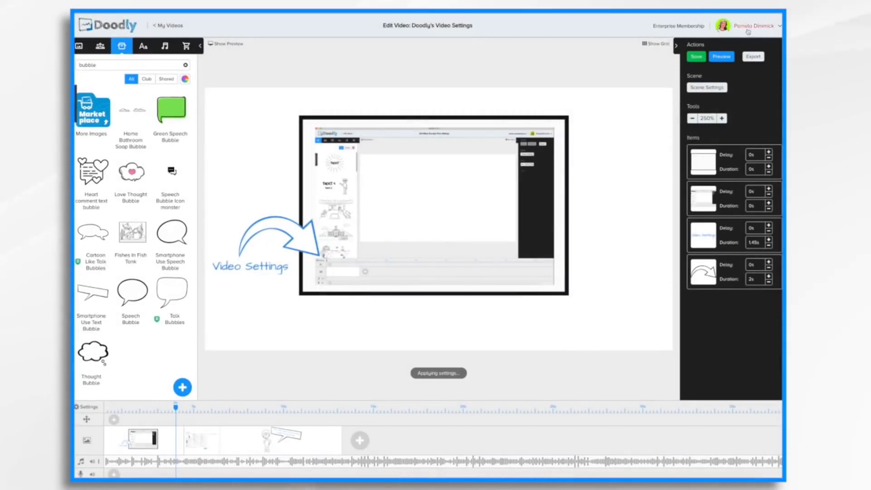
click(723, 58)
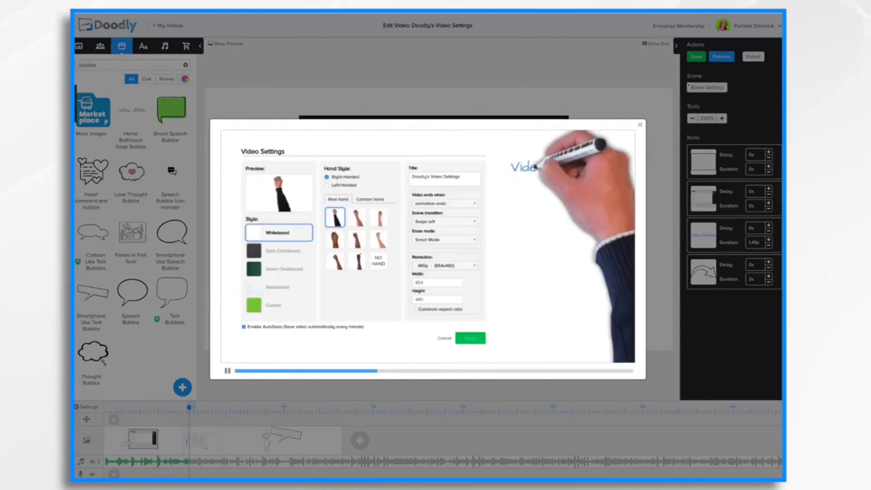
click(640, 125)
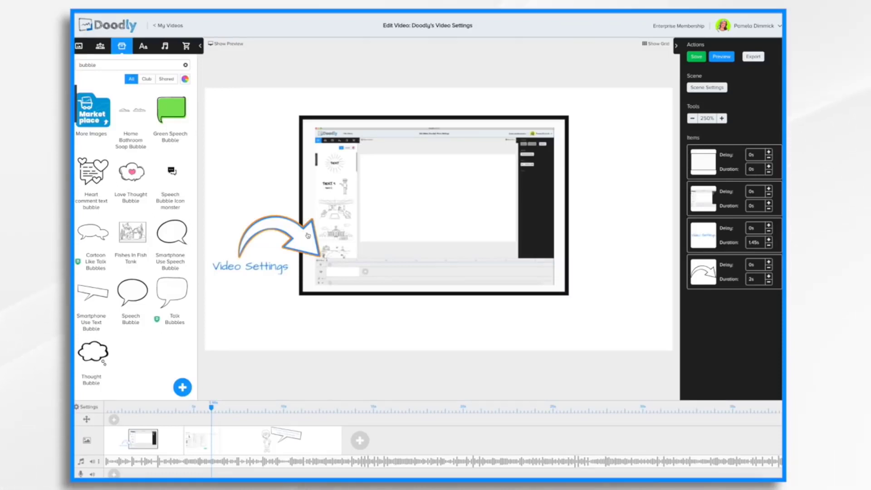
Step: Set the video's resolution to the Facebook & Instagram preset of 1000 by 1000 and apply it
click(87, 407)
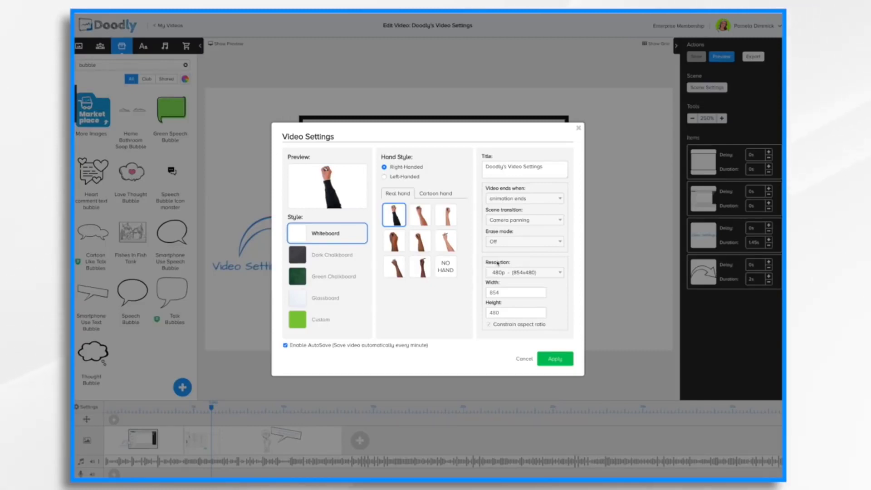
click(555, 274)
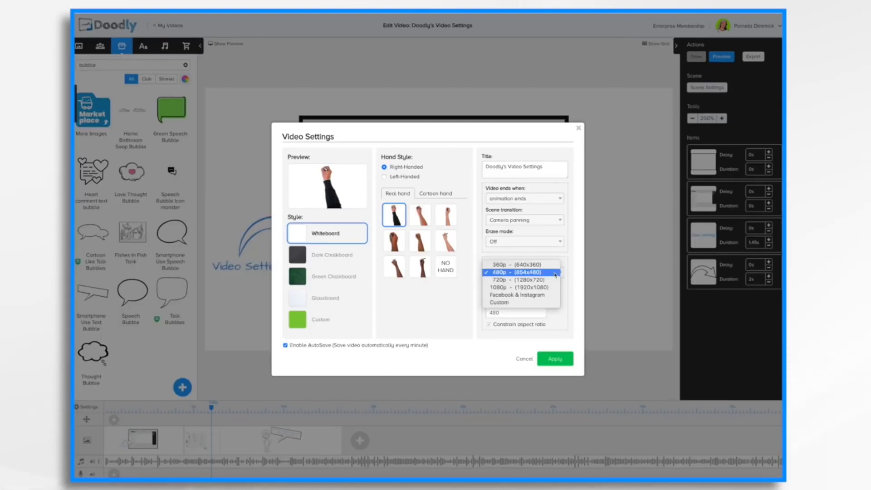
click(532, 287)
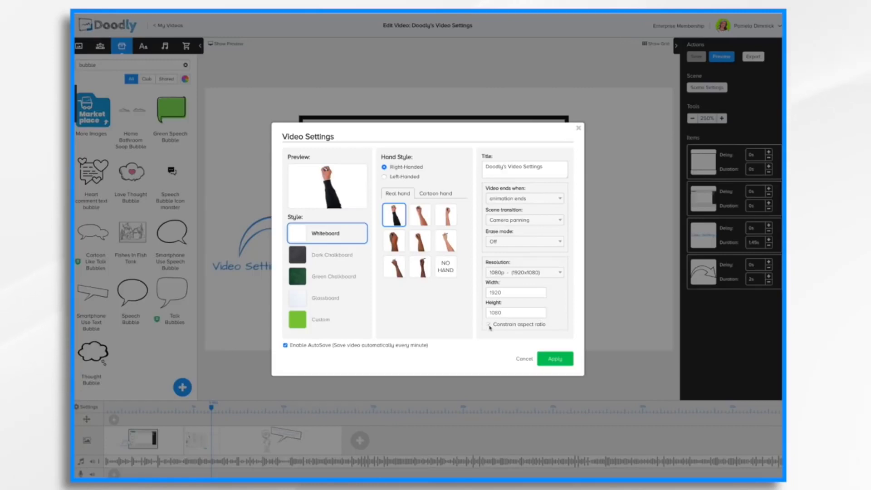
click(549, 274)
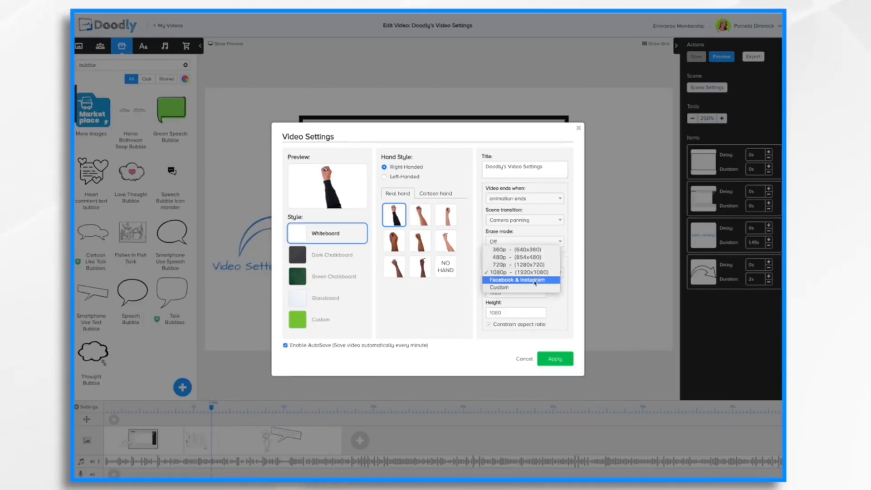
click(535, 280)
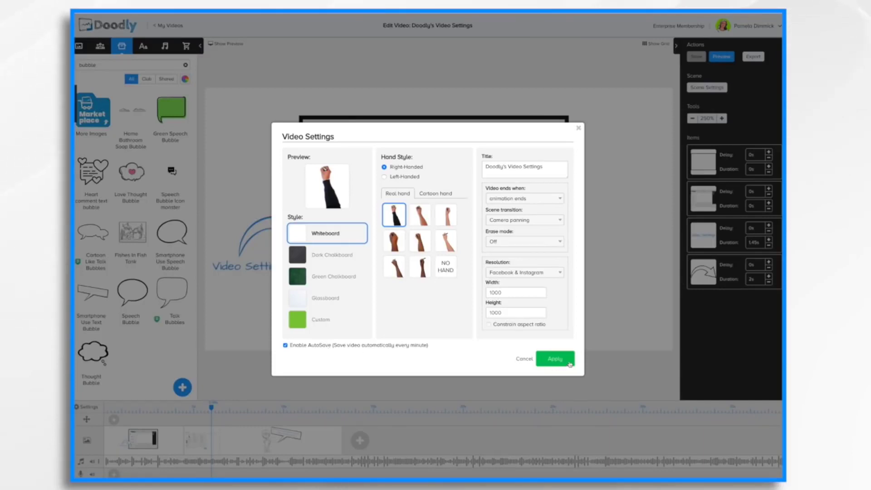
click(556, 359)
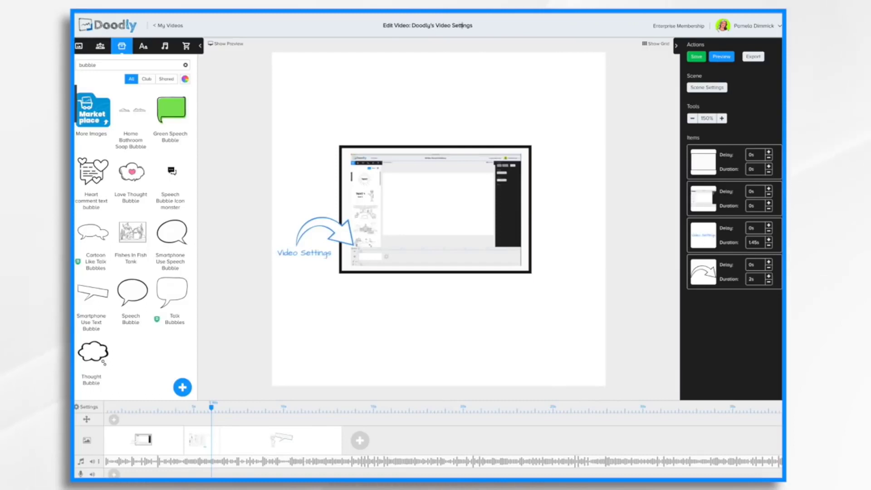
Step: Shorten the video's title to "Video Settings" and save the project
key(BackSpace)
key(BackSpace)
key(BackSpace)
key(BackSpace)
key(BackSpace)
key(BackSpace)
key(BackSpace)
key(BackSpace)
key(BackSpace)
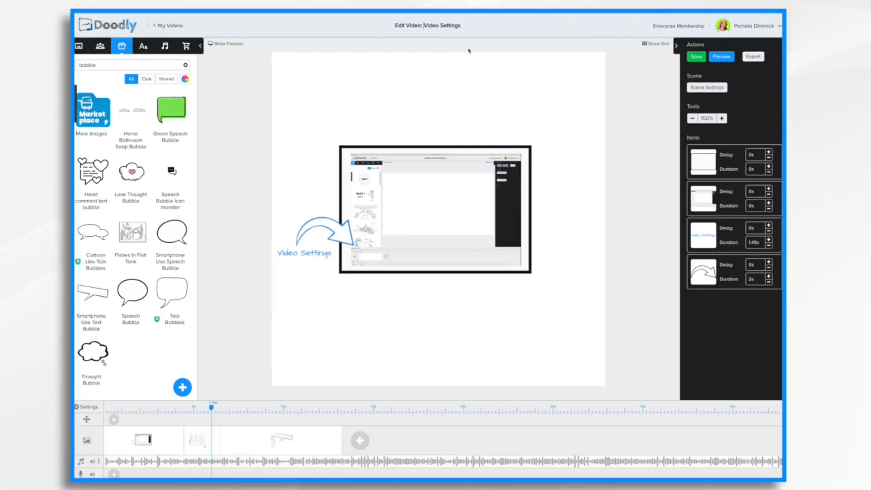
click(696, 56)
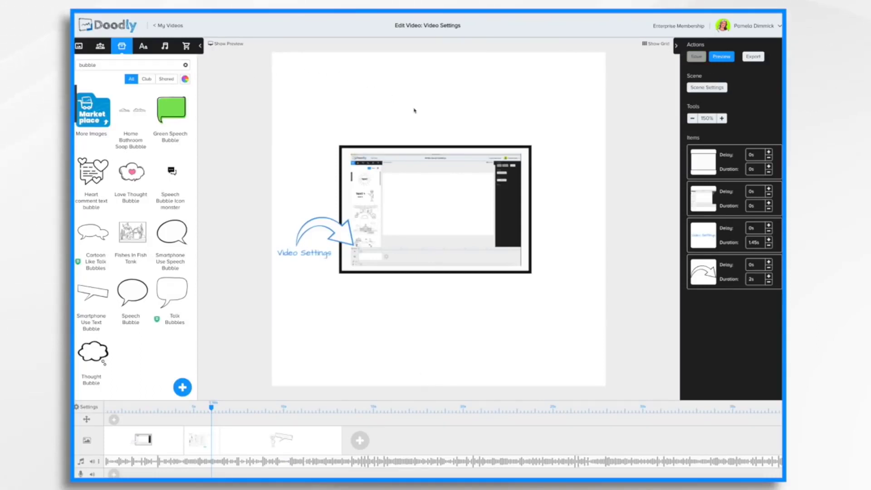
Step: Return to the project list, duplicate the Video Settings project and open the copy
click(167, 26)
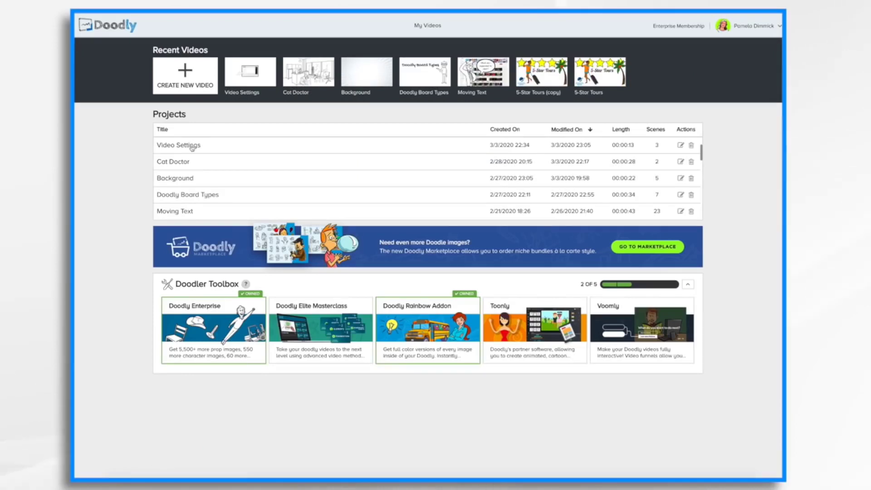
right_click(192, 148)
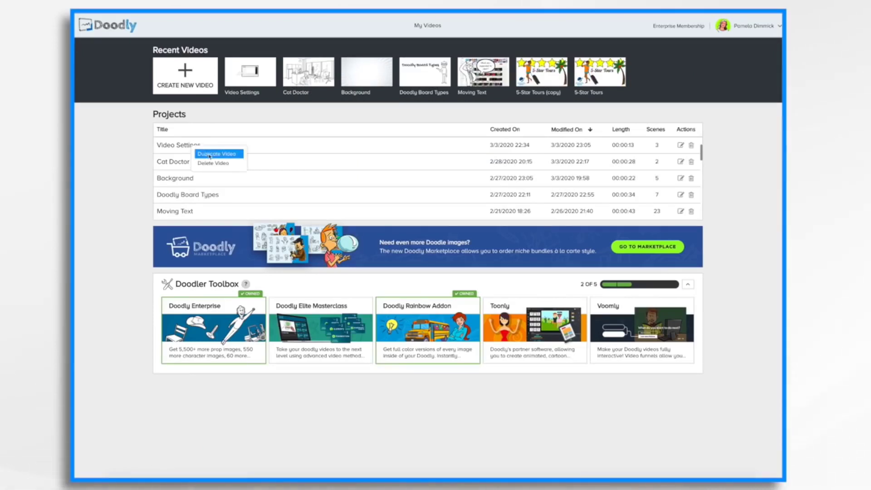
click(210, 155)
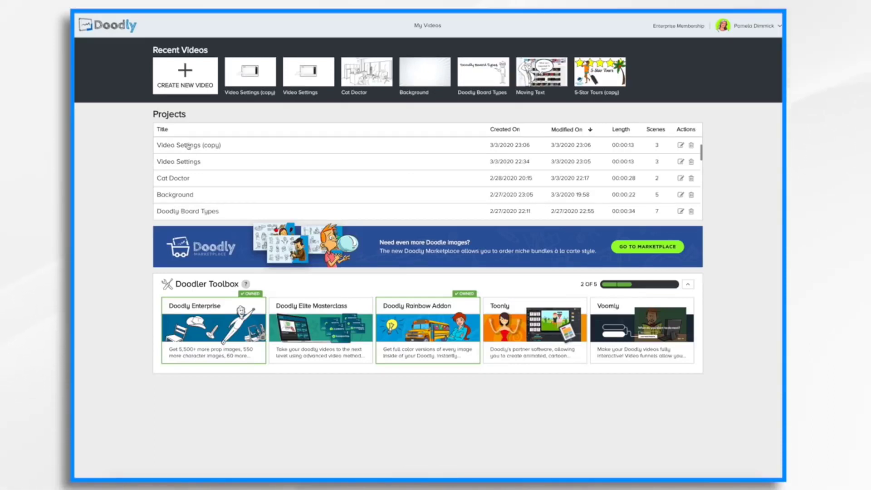
click(189, 145)
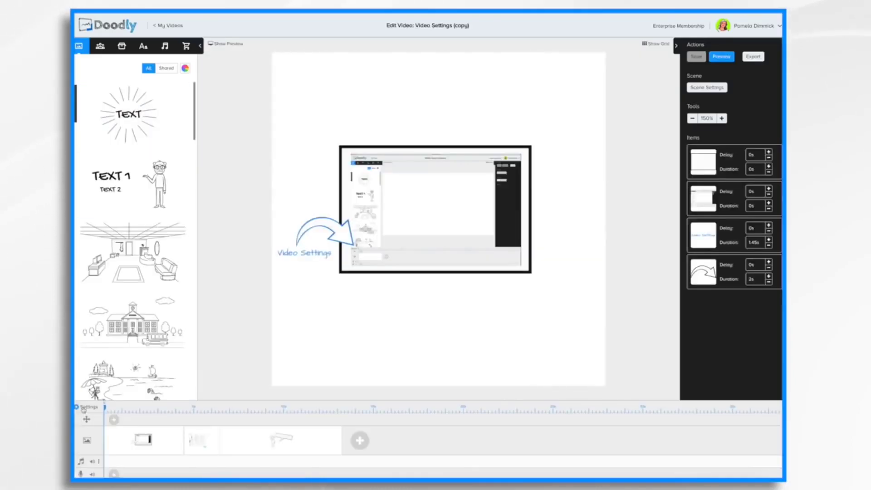
Step: Give the copied video the Dark Chalkboard style and title it "Video Settings Blackboard Version"
click(84, 409)
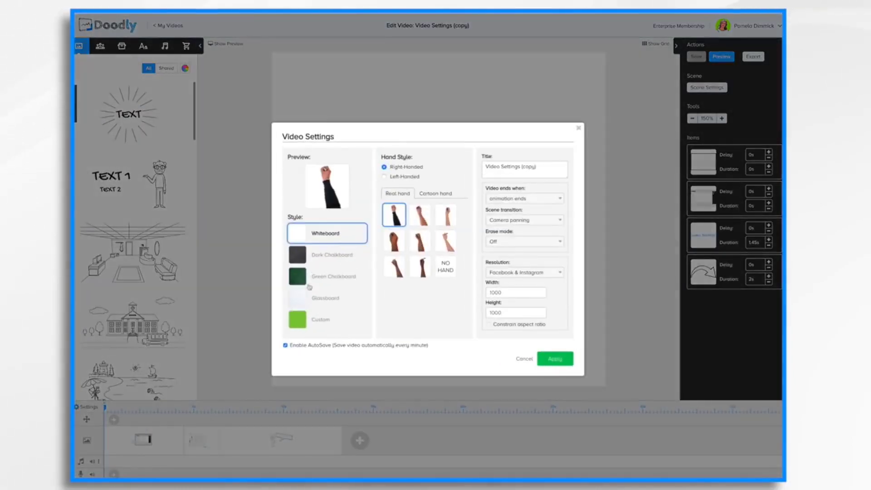
click(304, 257)
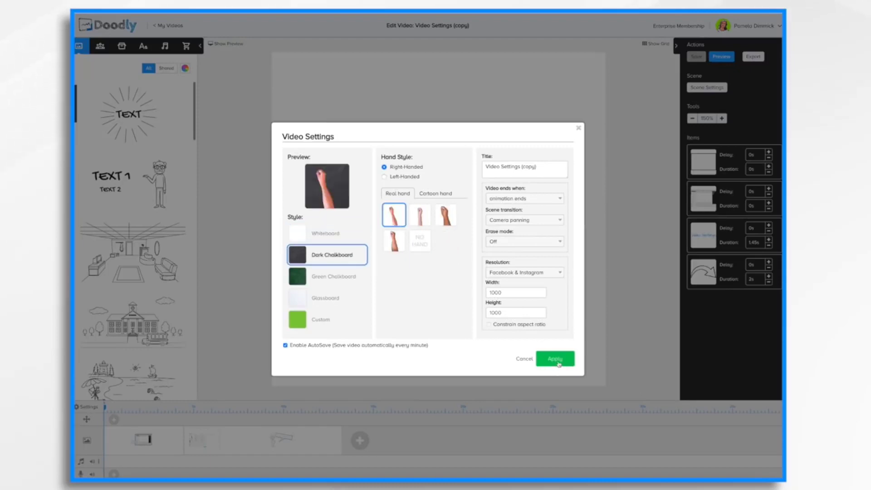
click(544, 171)
key(BackSpace)
key(BackSpace)
key(BackSpace)
key(BackSpace)
key(BackSpace)
key(BackSpace)
text(Blackboar)
click(554, 357)
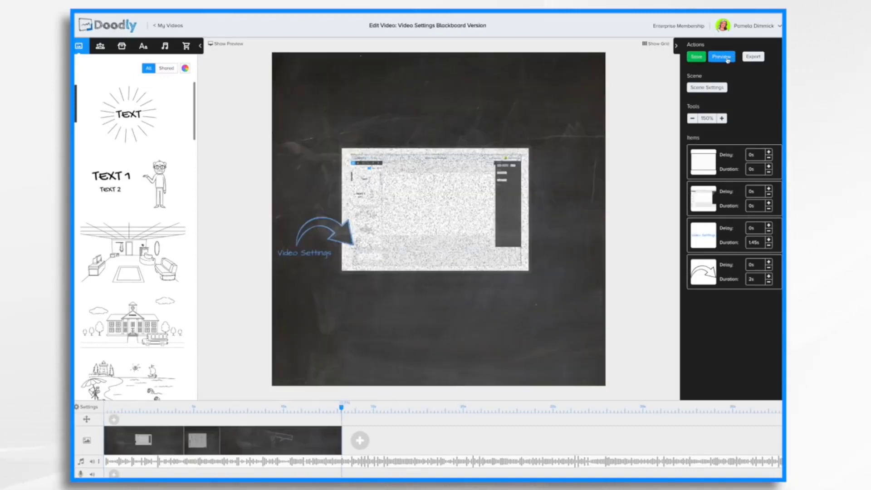
Step: Preview the blackboard version of the video and close the preview
click(728, 58)
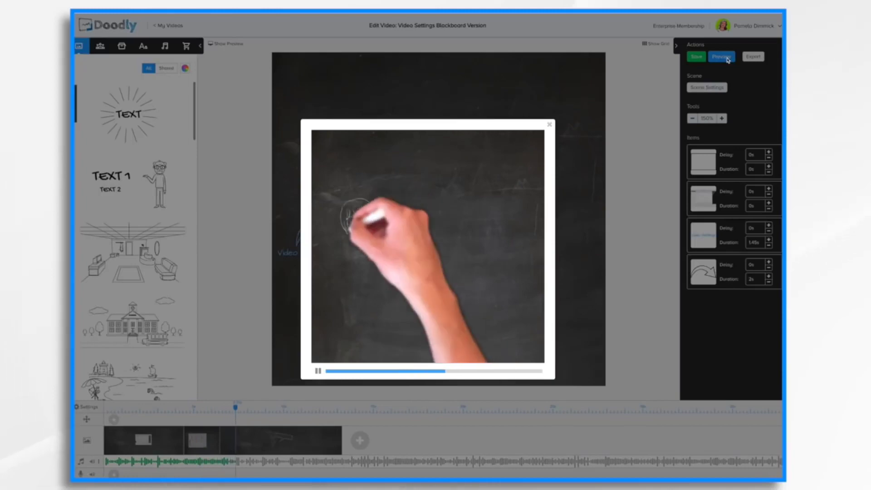
click(549, 125)
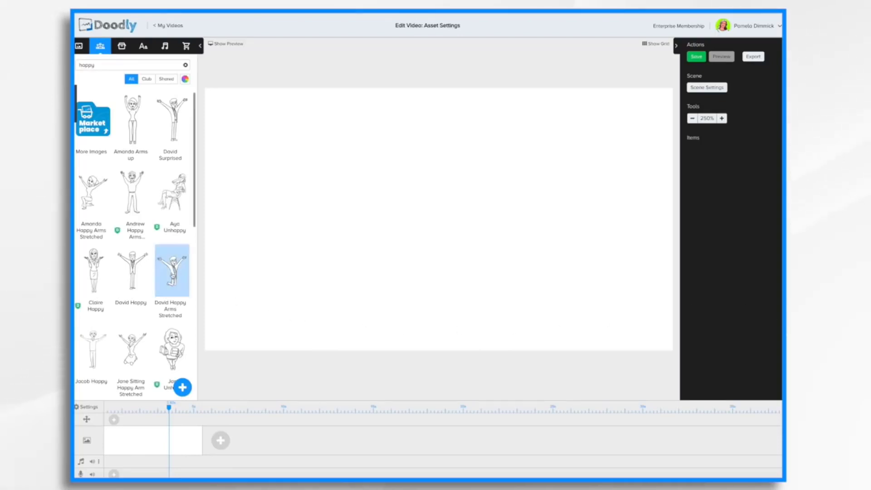
Step: Add the David Happy Arms Stretched character and the Dog Sleeping prop to the Asset Settings scene
drag(172, 272, 304, 217)
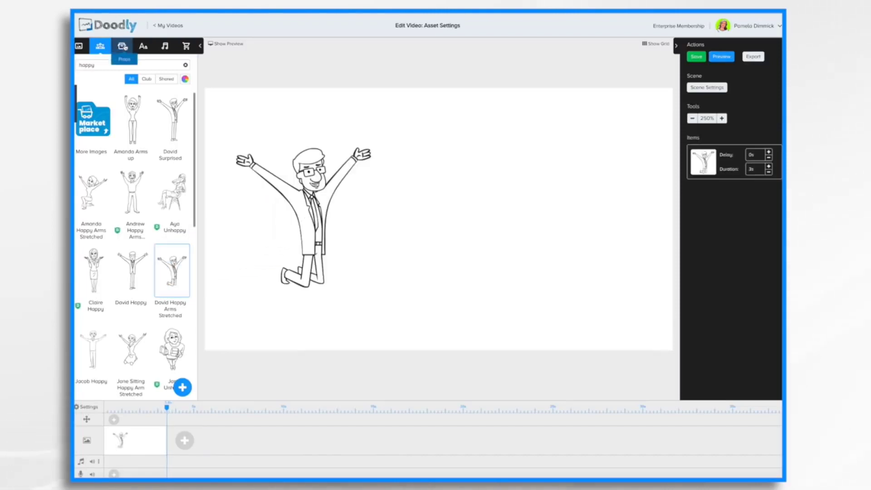
click(122, 46)
mouse_move(93, 337)
mouse_down()
mouse_move(273, 307)
mouse_move(544, 308)
mouse_up()
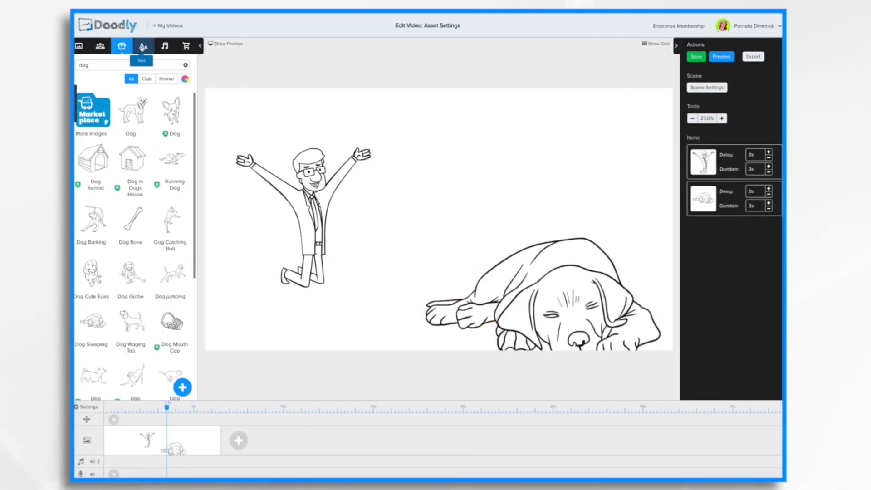
Step: Add a text item in the Architects Daughter font above the dog, reading "Asset Settings"
click(143, 47)
drag(159, 99, 485, 157)
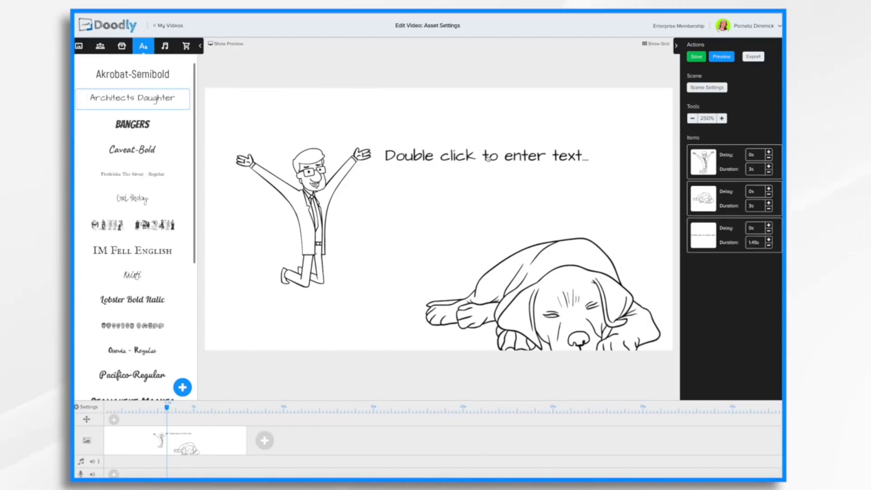
double_click(460, 159)
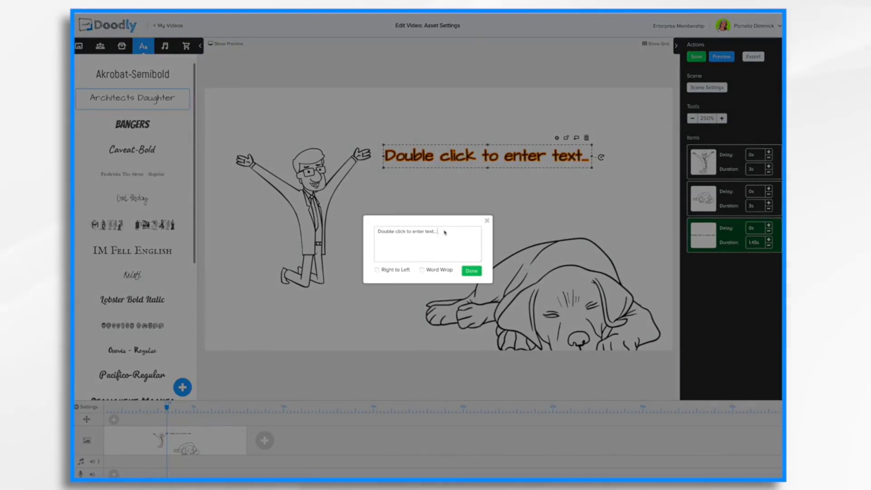
key(ctrl+a)
text(Asset Settings)
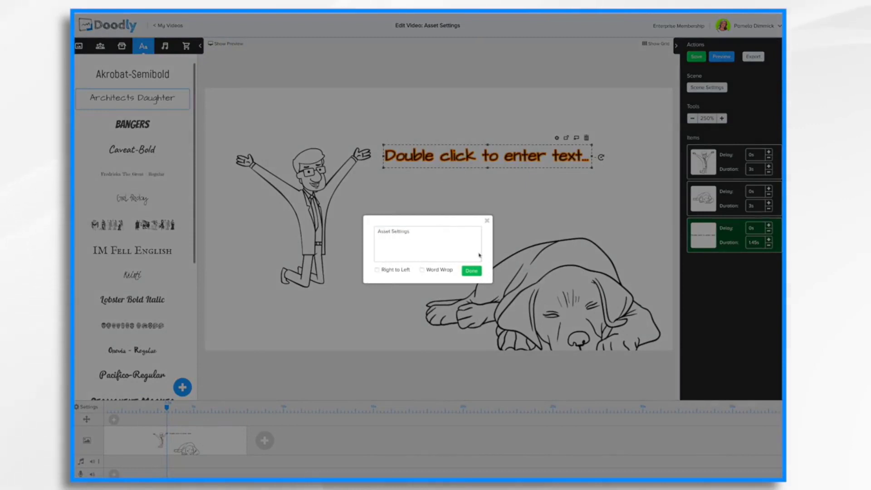
click(472, 270)
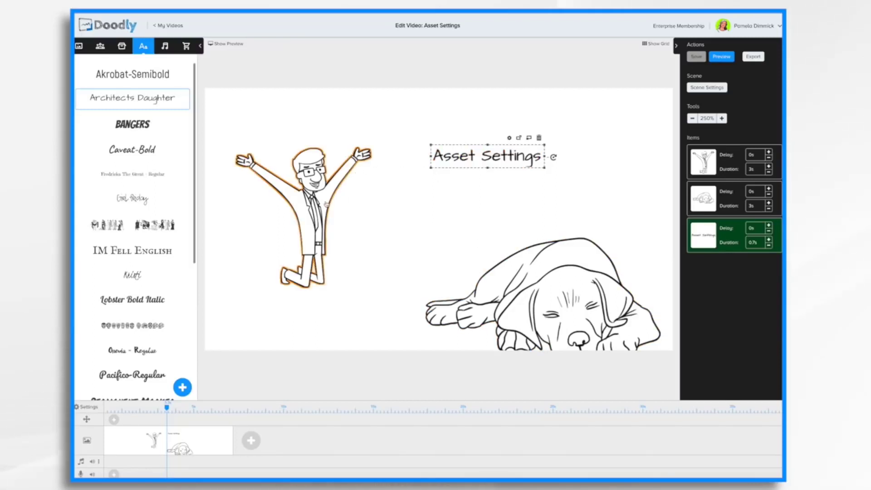
Step: Enlarge the kneeling man and reposition him so he fits beside the text and the dog
click(326, 204)
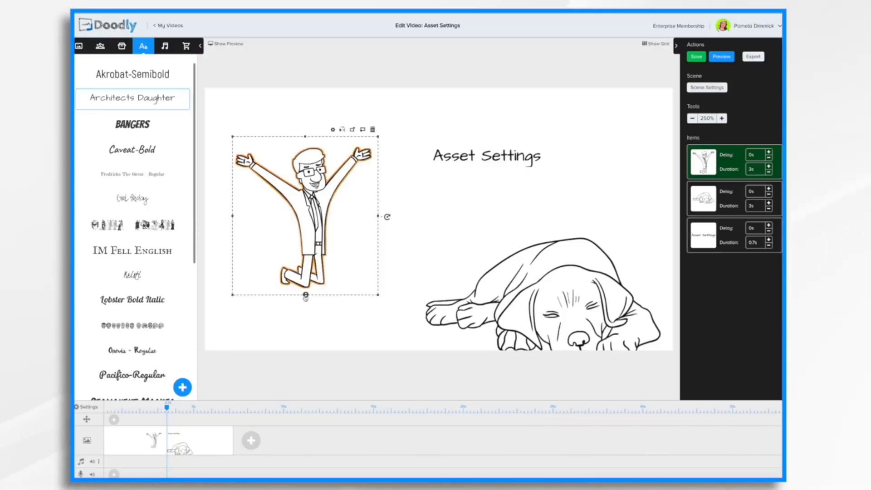
drag(309, 294, 307, 341)
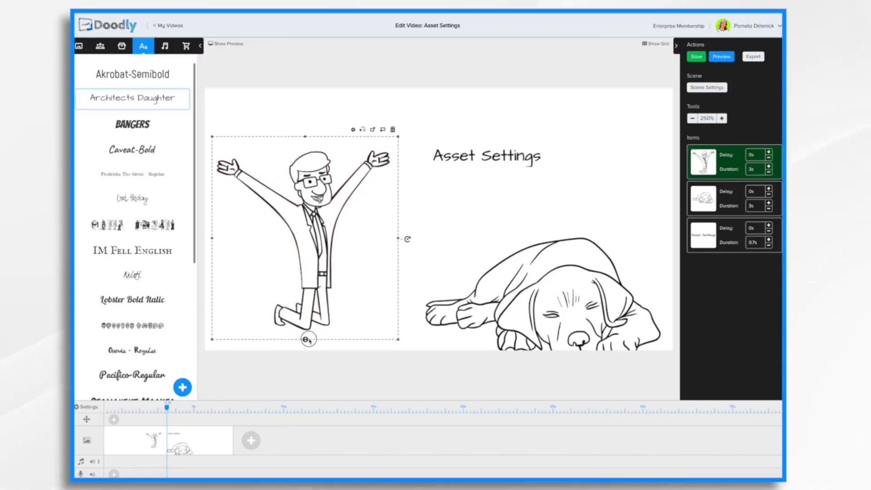
drag(398, 138, 427, 146)
drag(309, 222, 316, 195)
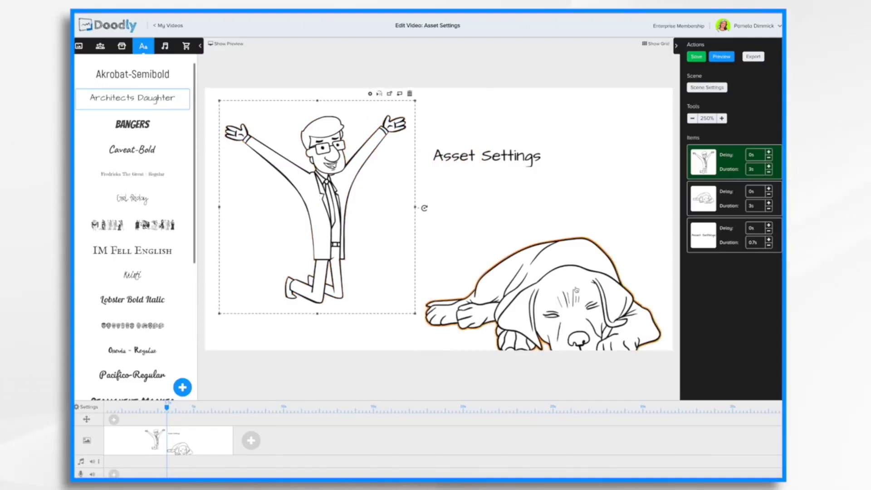
Step: Shrink the sleeping dog and move it so it overlaps the kneeling man's legs
click(577, 290)
drag(576, 287, 568, 254)
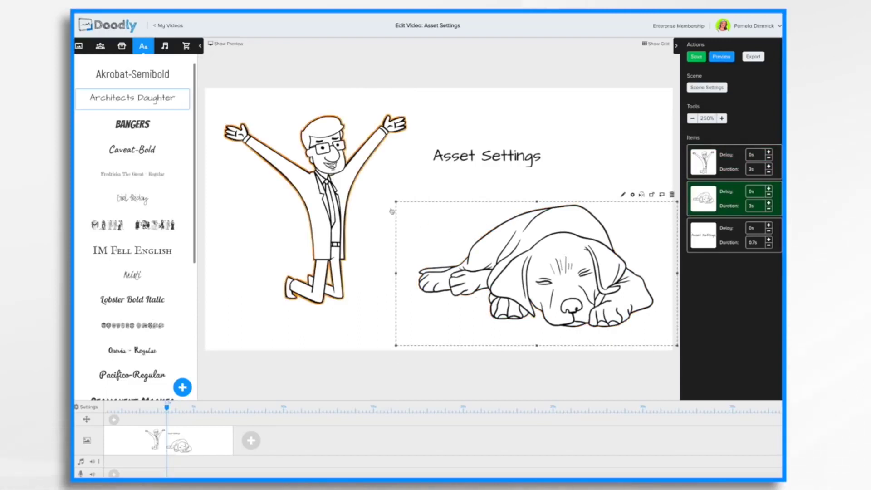
drag(397, 202, 467, 245)
drag(576, 275, 394, 266)
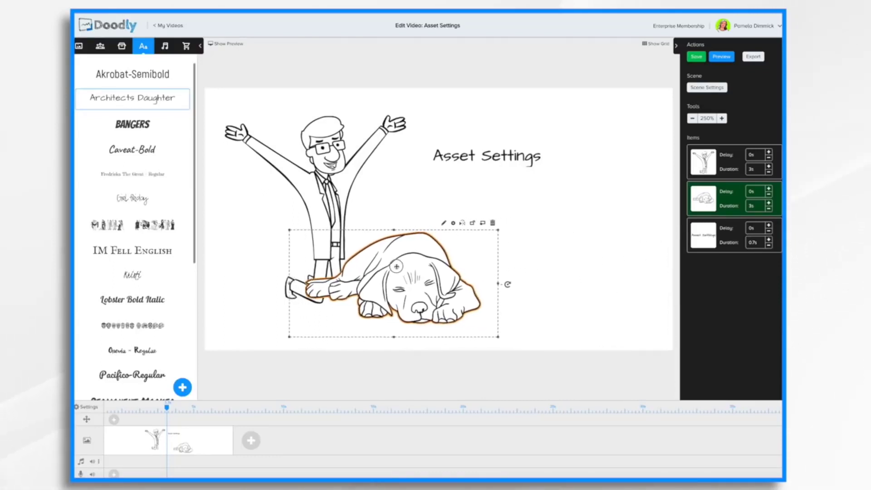
drag(494, 230, 466, 245)
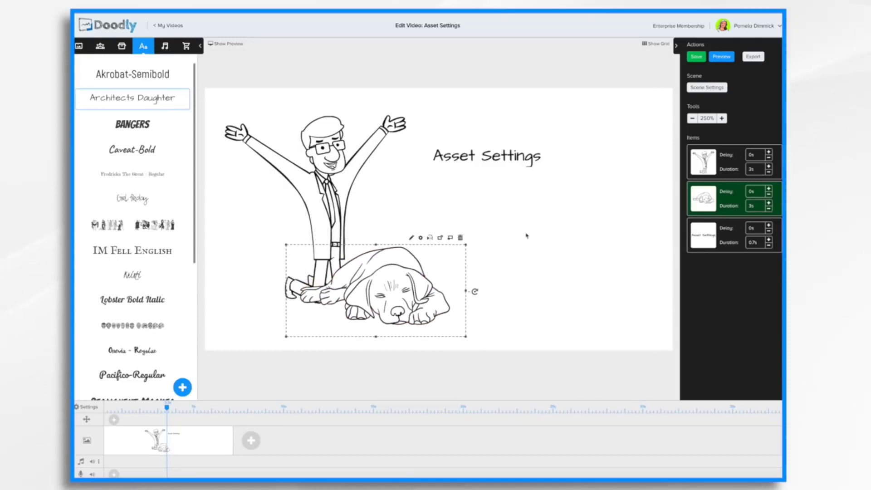
Step: Try flipping the sleeping dog horizontally
click(430, 238)
click(430, 238)
click(430, 238)
click(430, 238)
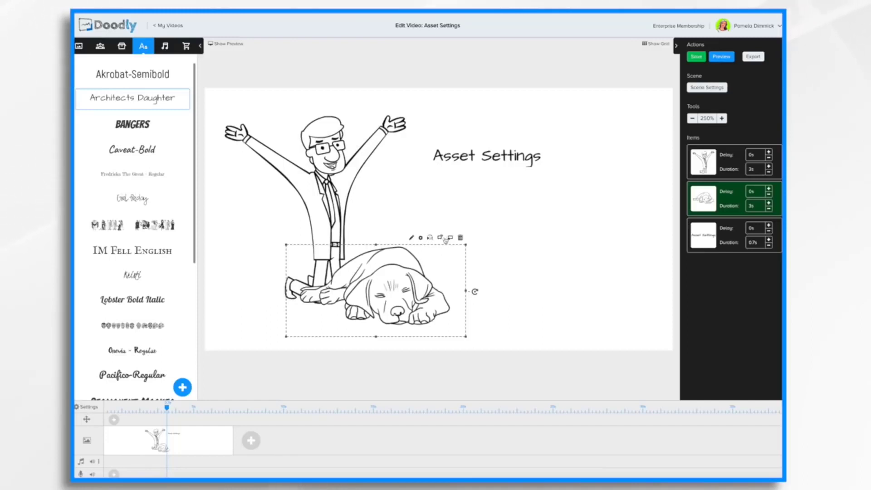
Step: Switch the sleeping dog's layer order between front and back, ending with it behind the kneeling man
click(449, 238)
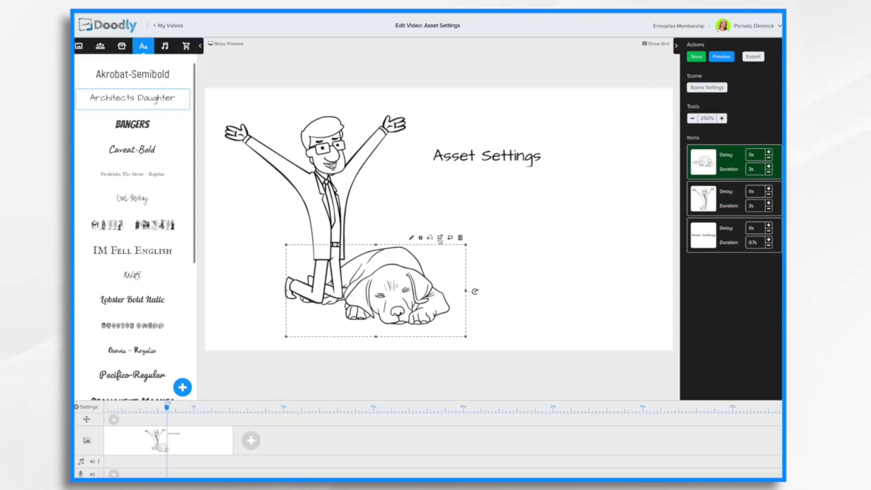
click(441, 238)
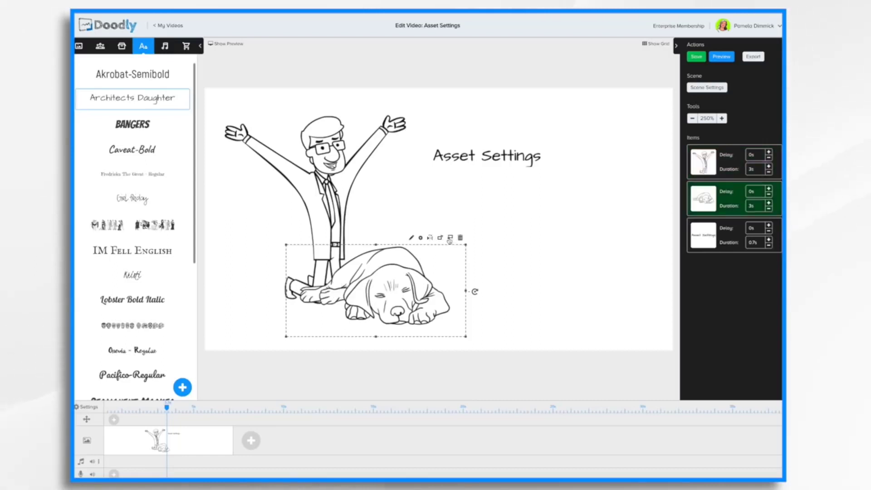
click(441, 239)
click(440, 238)
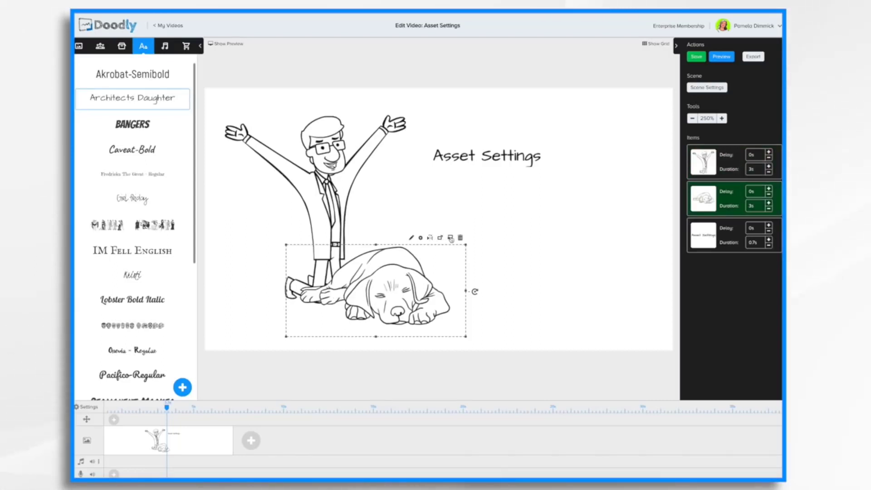
click(451, 239)
click(440, 238)
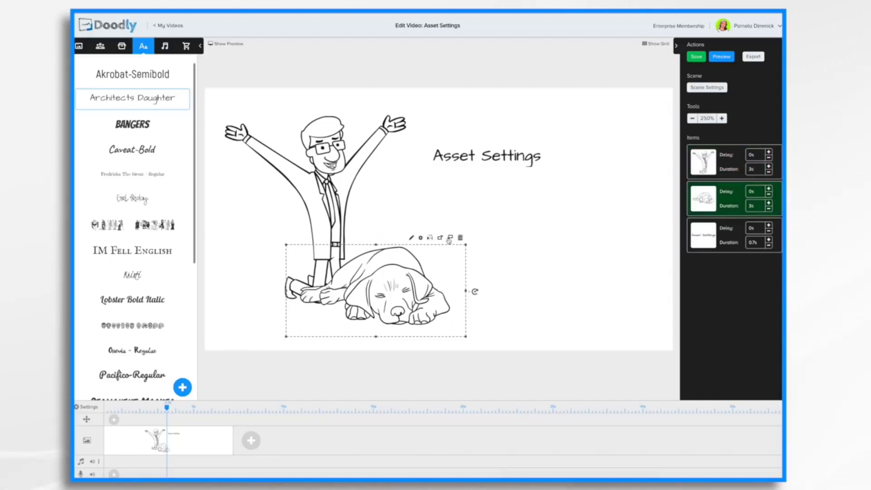
click(449, 239)
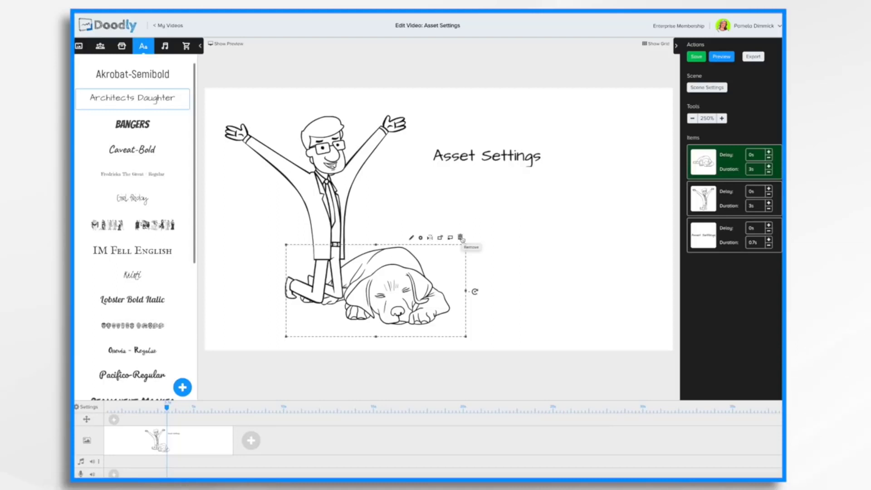
Step: Remove the sleeping dog from the scene and confirm its removal
click(460, 238)
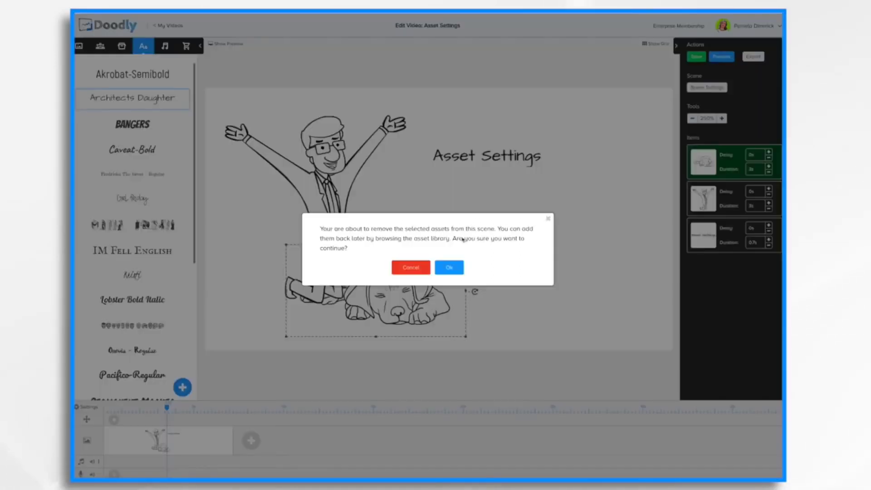
click(452, 264)
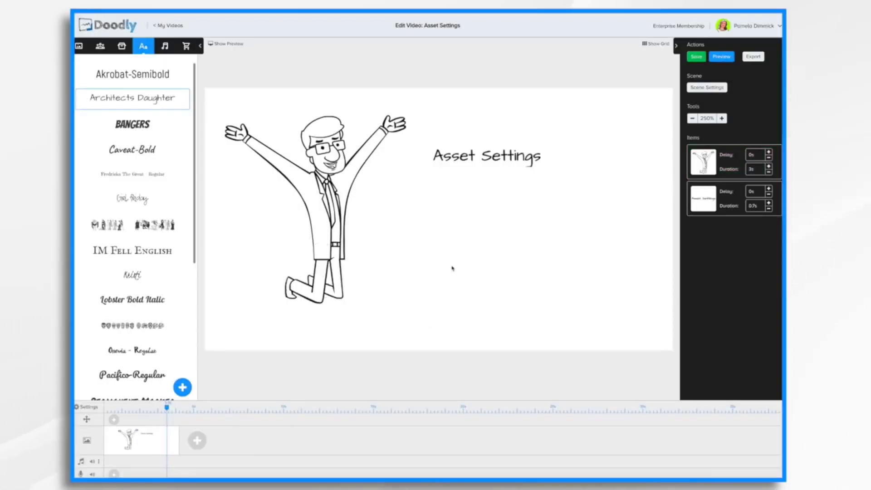
Step: Enlarge the "Asset Settings" text to about font size 73, place it beside the kneeling man and review its asset settings
click(498, 158)
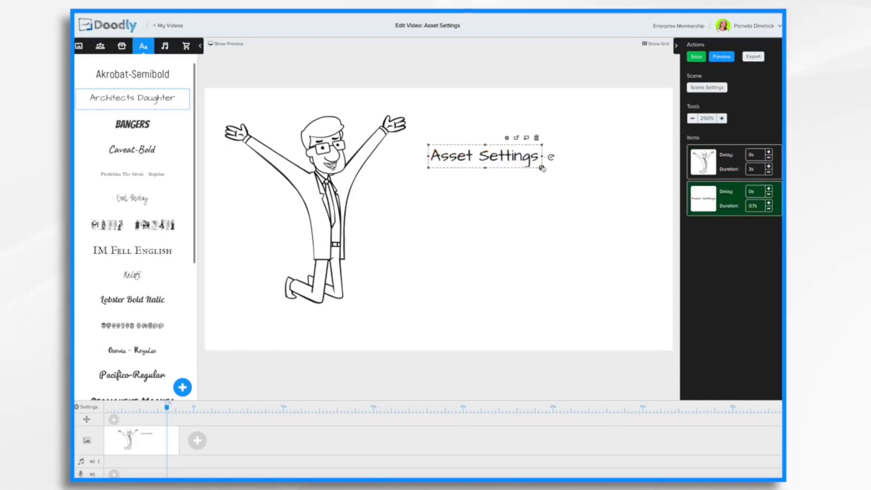
drag(541, 168, 678, 222)
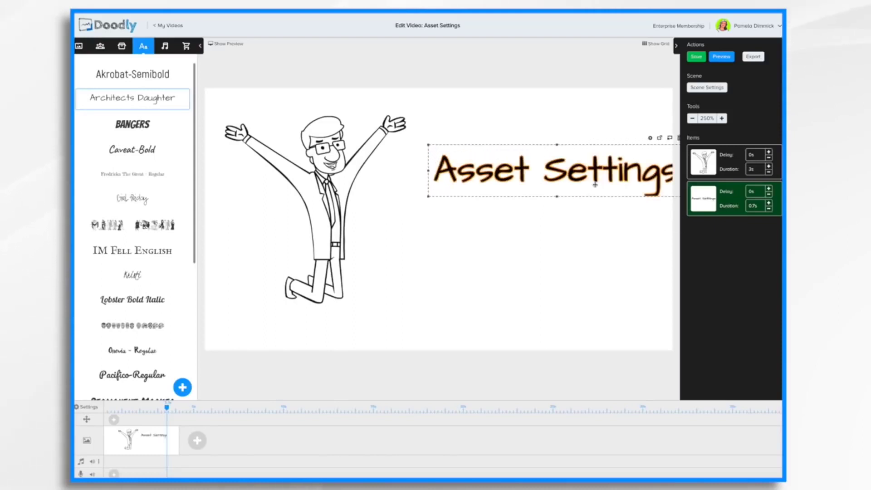
drag(584, 178, 568, 186)
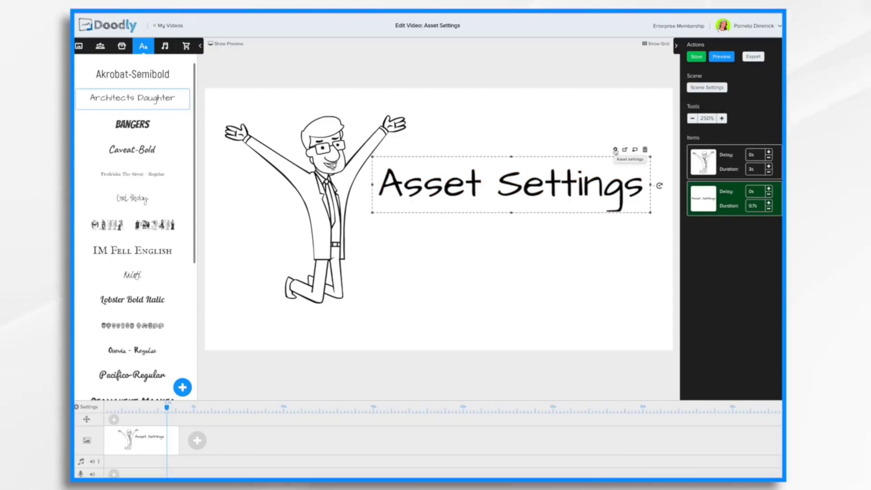
click(615, 150)
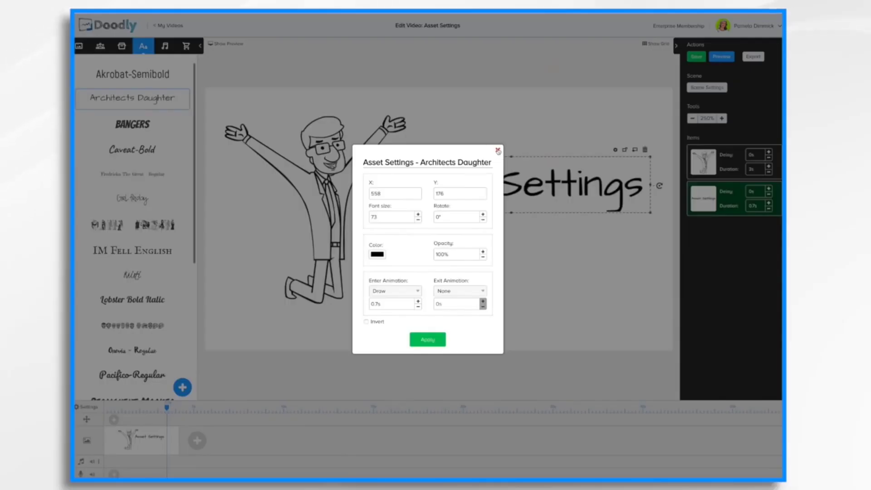
click(498, 151)
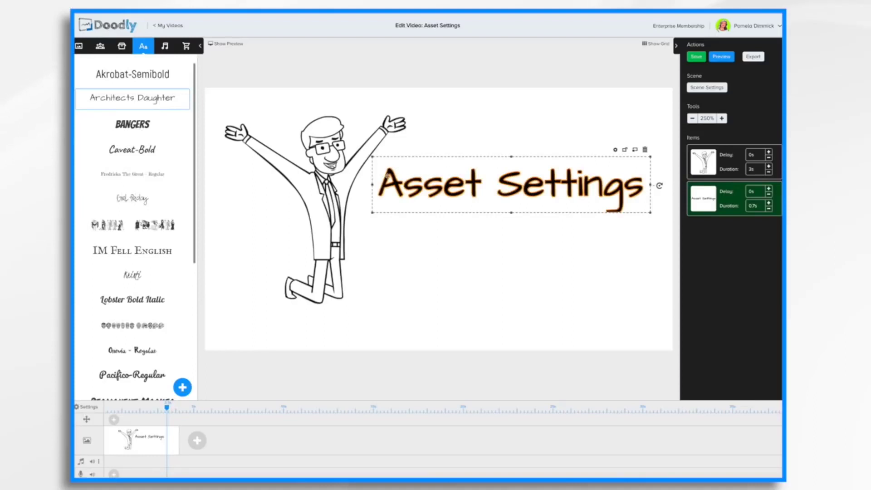
Step: Shift the "Asset Settings" text to about X 551, Y 178 beside the man, then check and apply its asset settings
drag(545, 179, 543, 209)
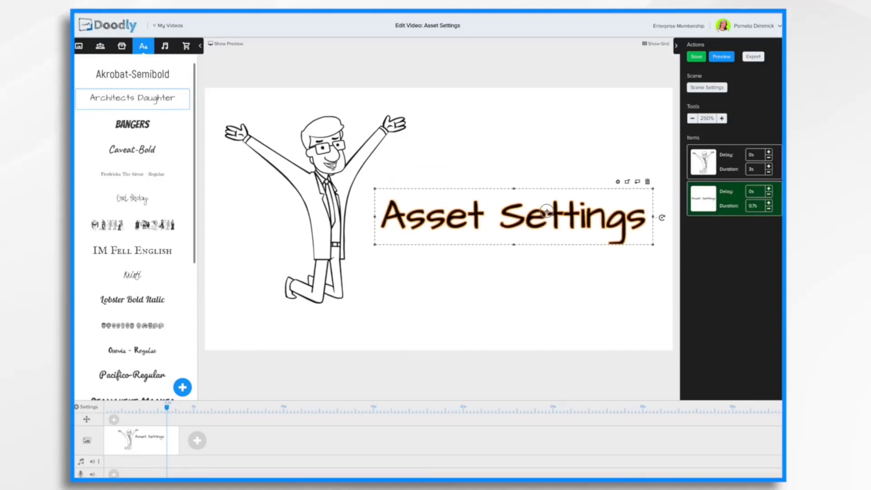
click(614, 178)
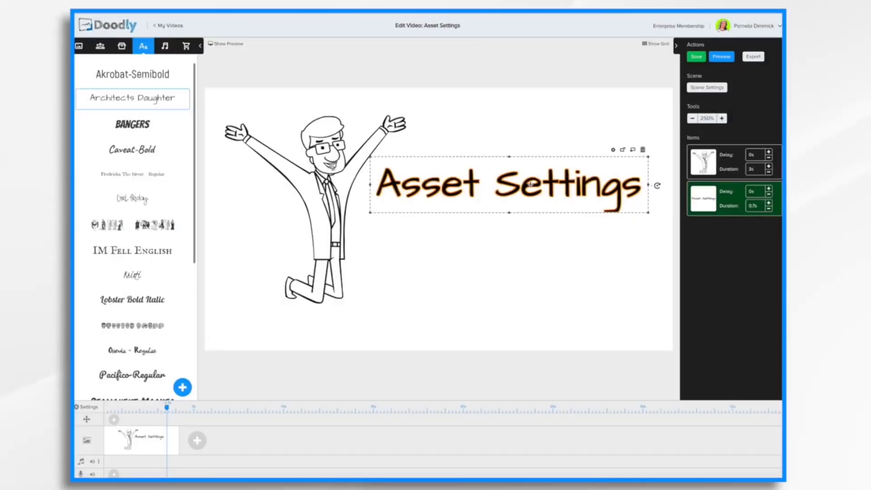
drag(530, 184, 514, 187)
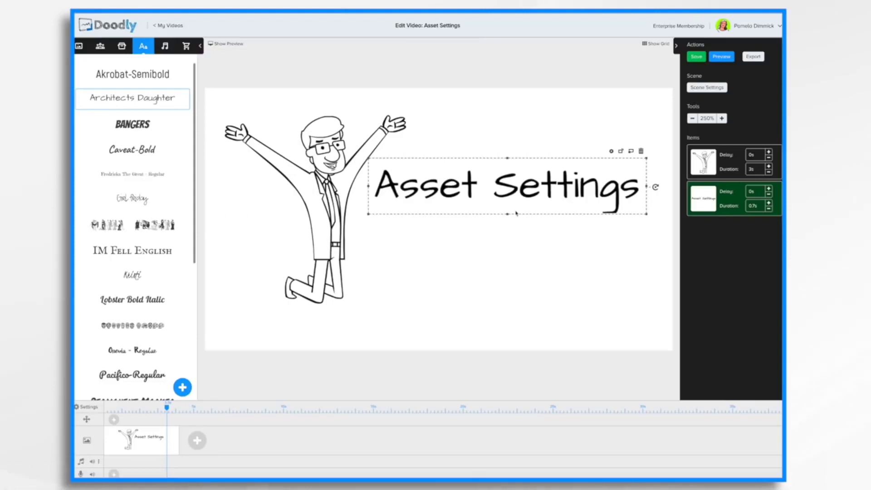
click(611, 150)
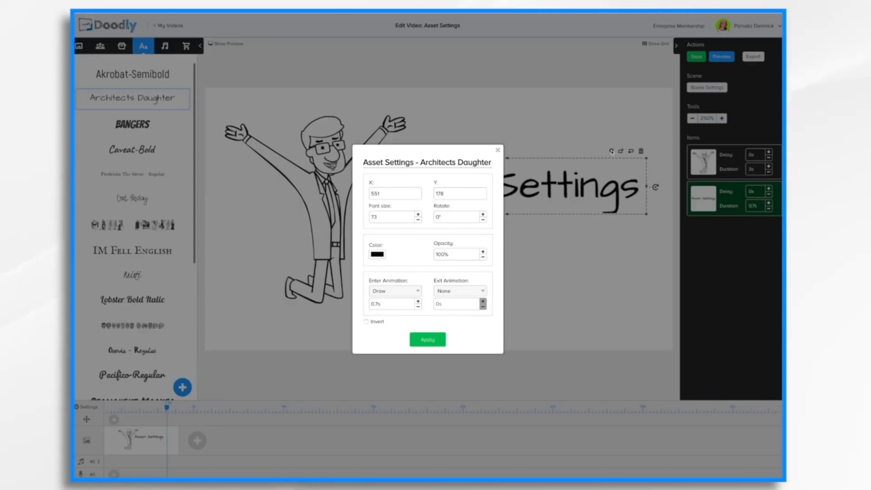
click(435, 339)
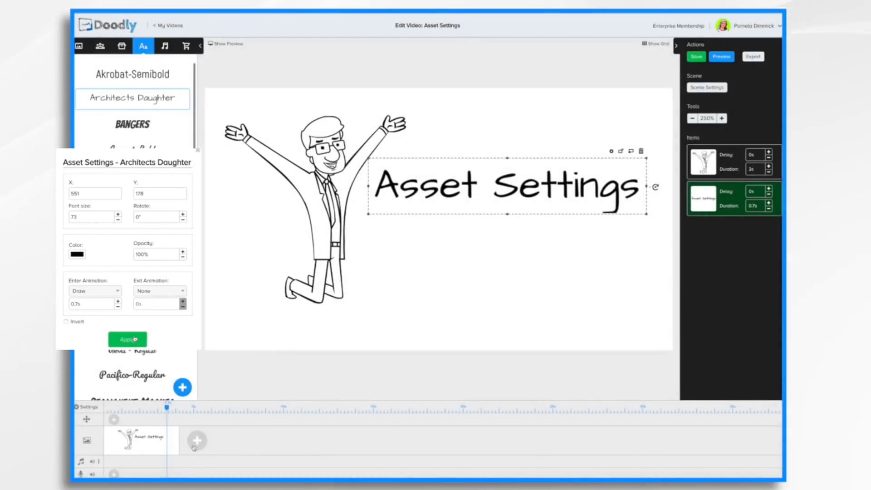
Step: Add a new scene containing an enlarged Architects Daughter text that reads "Sample Text"
click(196, 443)
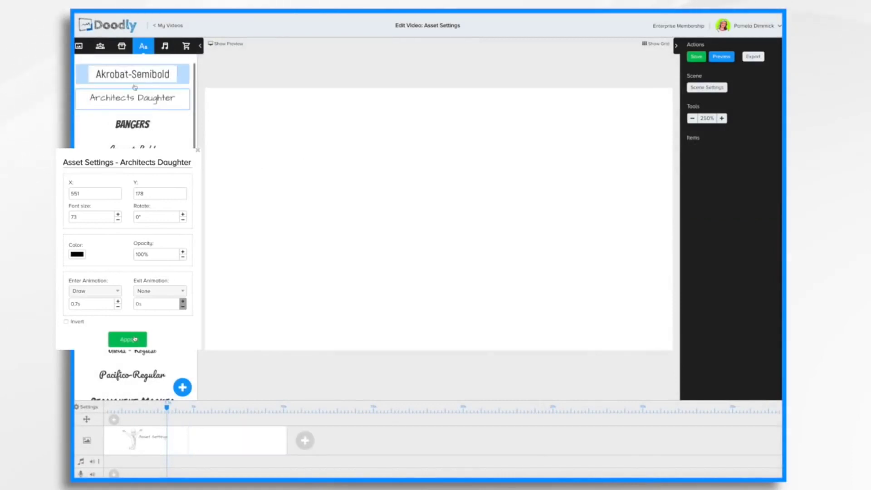
drag(139, 104, 438, 179)
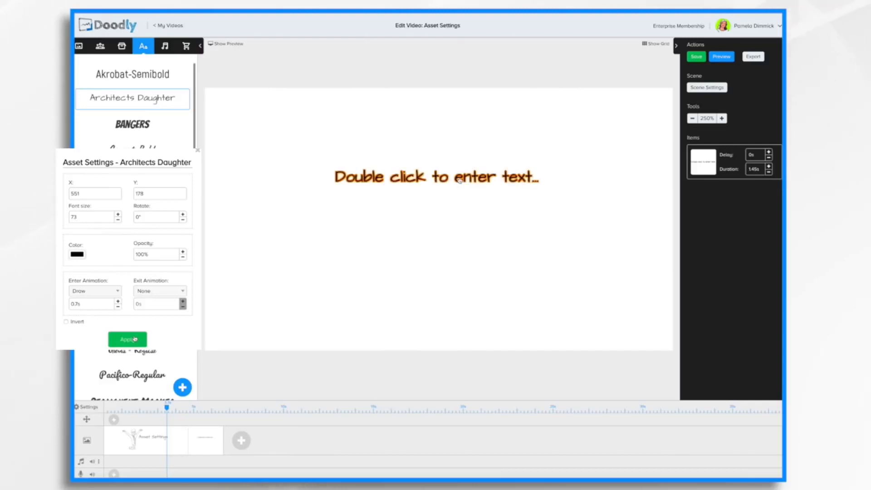
double_click(438, 179)
click(472, 270)
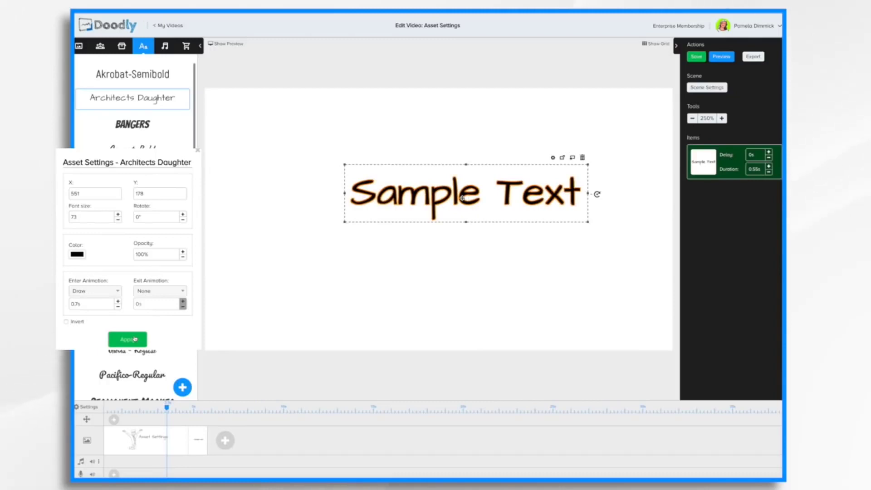
Step: Set the "Sample Text" position to X 551, Y 178 and its font size to 73, and apply the settings
click(553, 158)
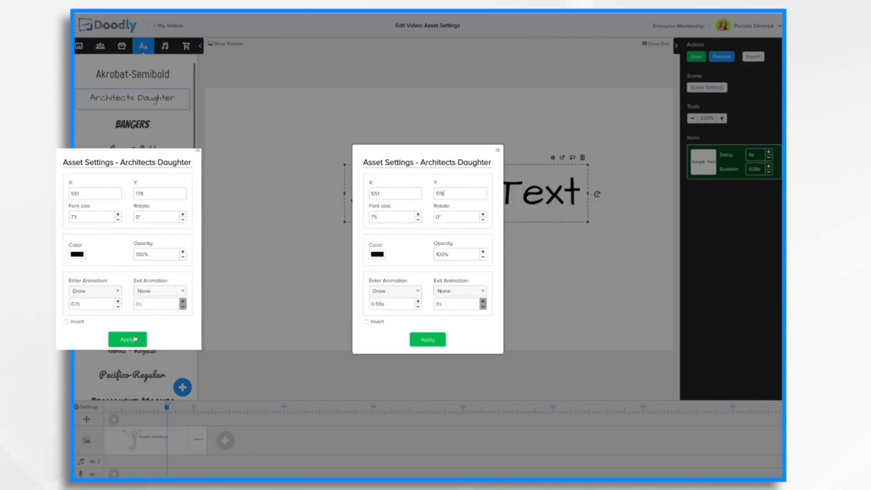
click(386, 217)
key(BackSpace)
click(436, 341)
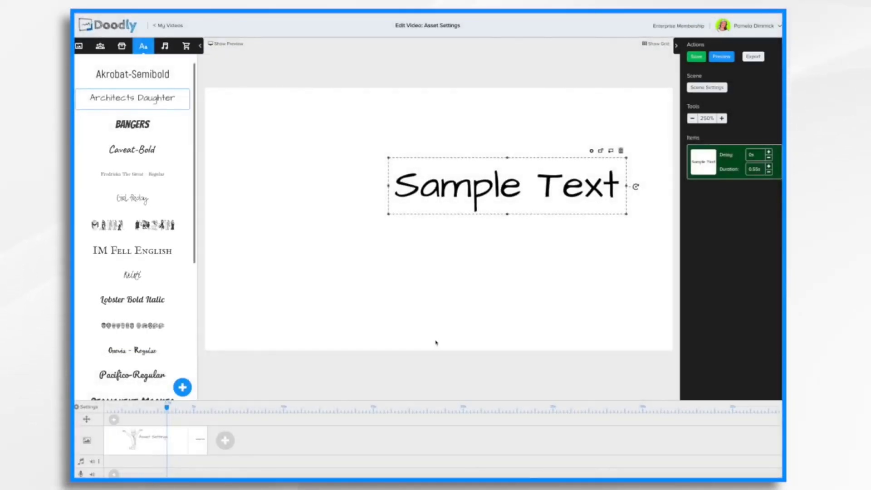
Step: Switch between the two scenes to compare their text positions, ending on the first scene
click(174, 447)
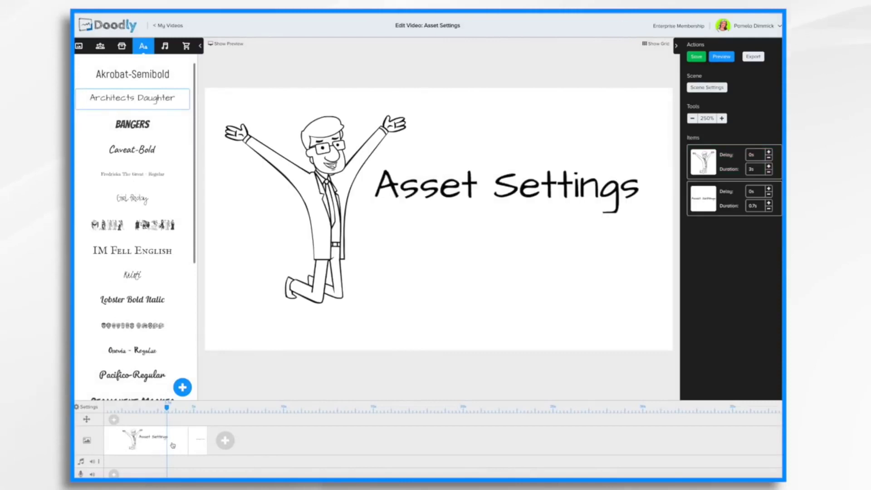
click(195, 446)
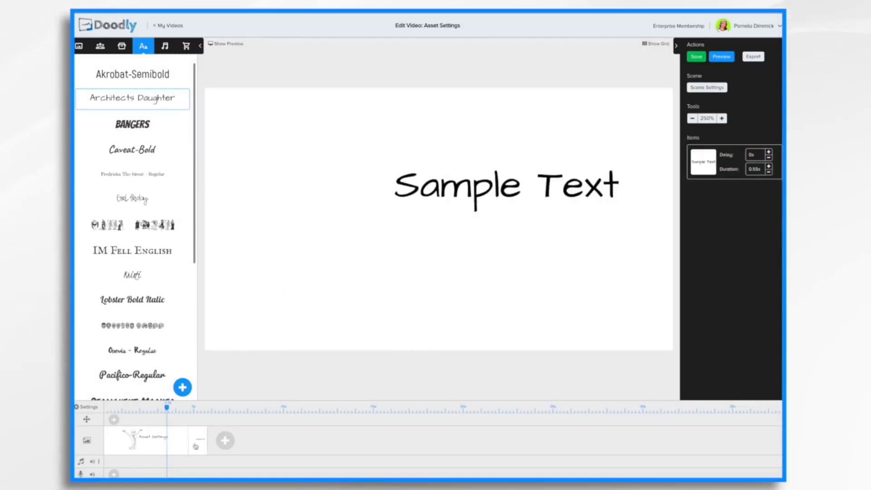
click(160, 449)
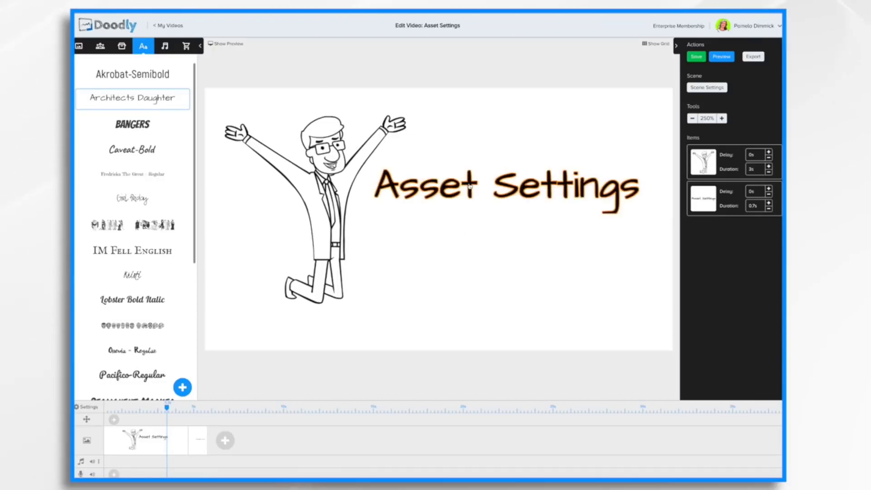
Step: Change the colour of the "Asset Settings" text to the preset orange and apply it
click(522, 191)
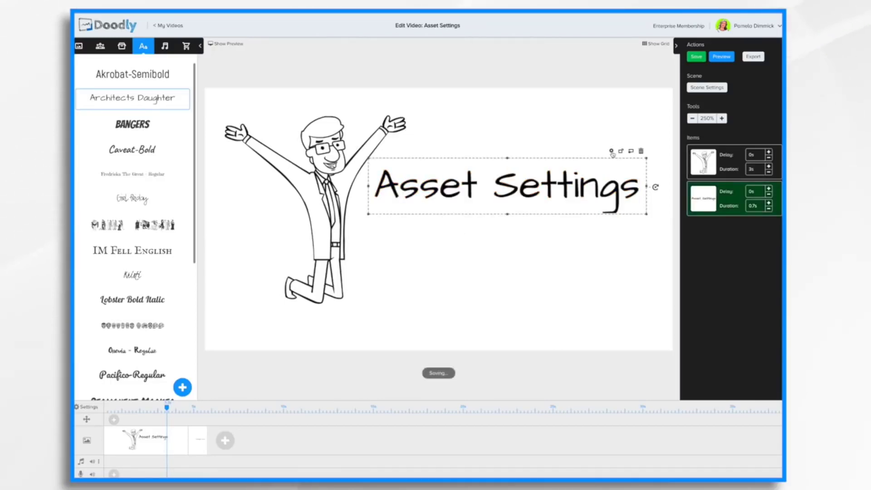
click(611, 151)
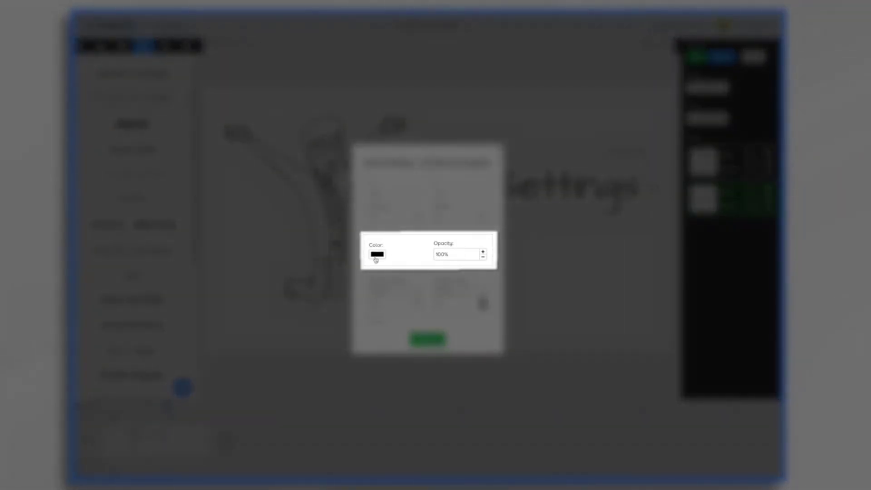
click(375, 258)
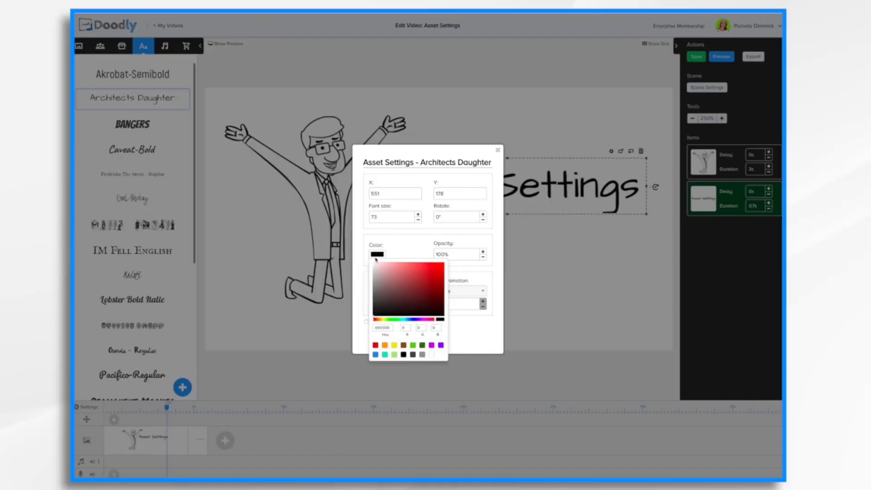
click(385, 346)
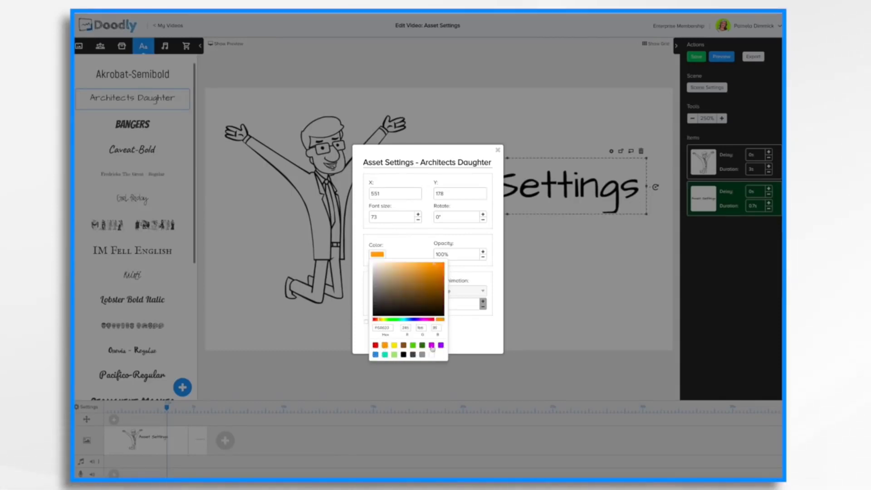
click(463, 341)
click(428, 340)
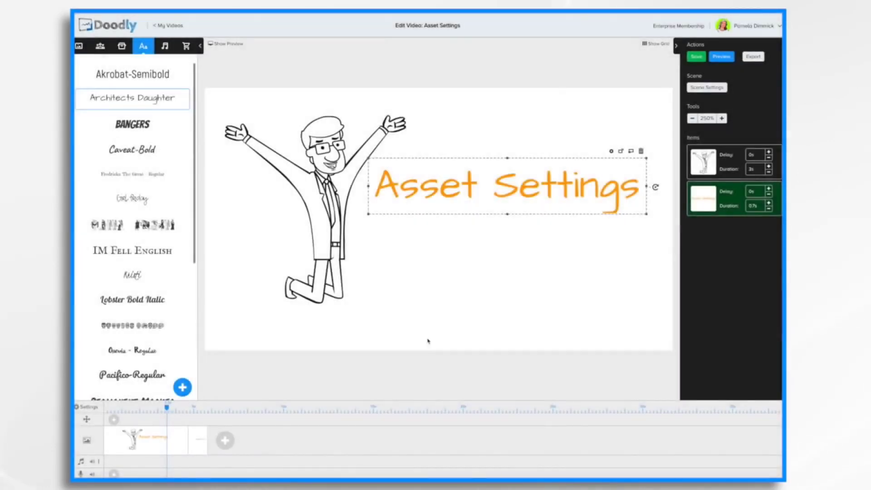
Step: Mix a custom dark teal for the "Asset Settings" text by adjusting hue and shade, and apply it
click(612, 152)
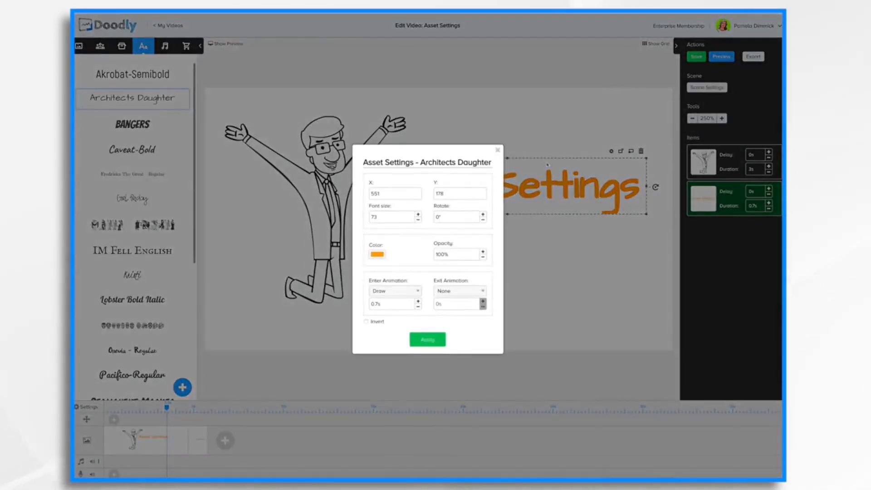
click(377, 254)
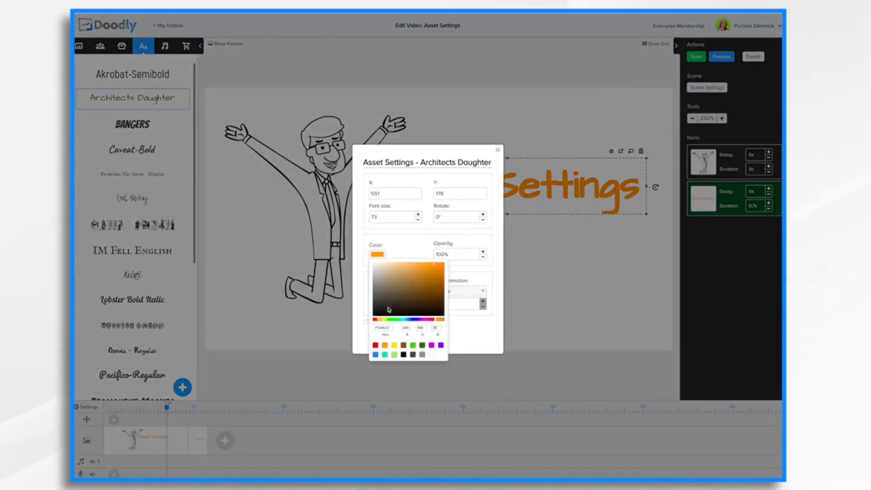
drag(380, 321, 403, 321)
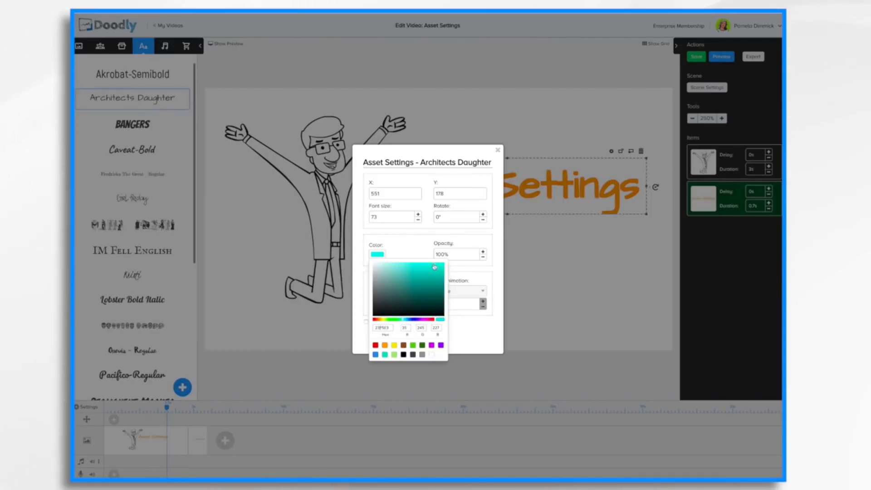
mouse_move(434, 267)
mouse_down()
mouse_move(436, 294)
mouse_move(435, 282)
mouse_up()
click(461, 334)
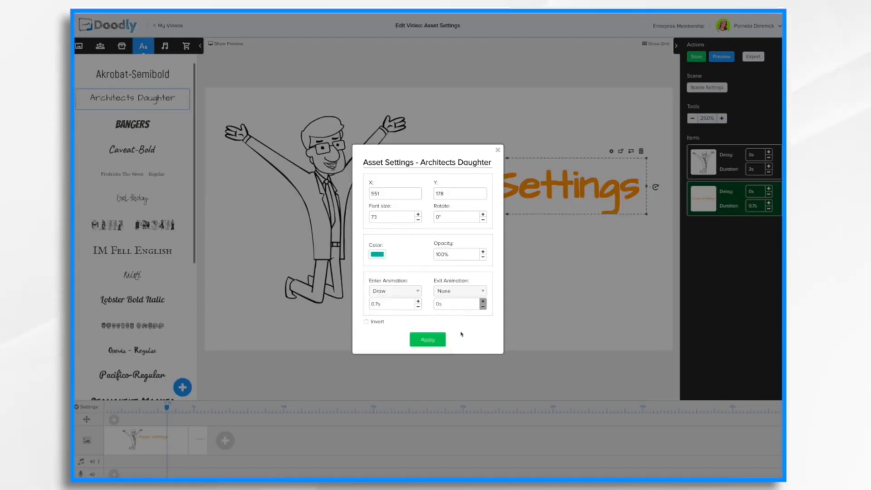
click(429, 340)
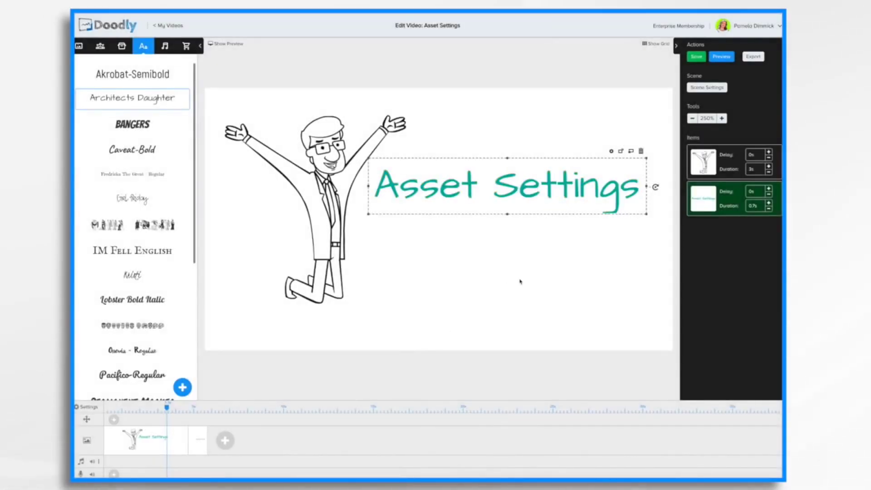
Step: Change the kneeling man's line colour to the preset red and apply it
click(309, 199)
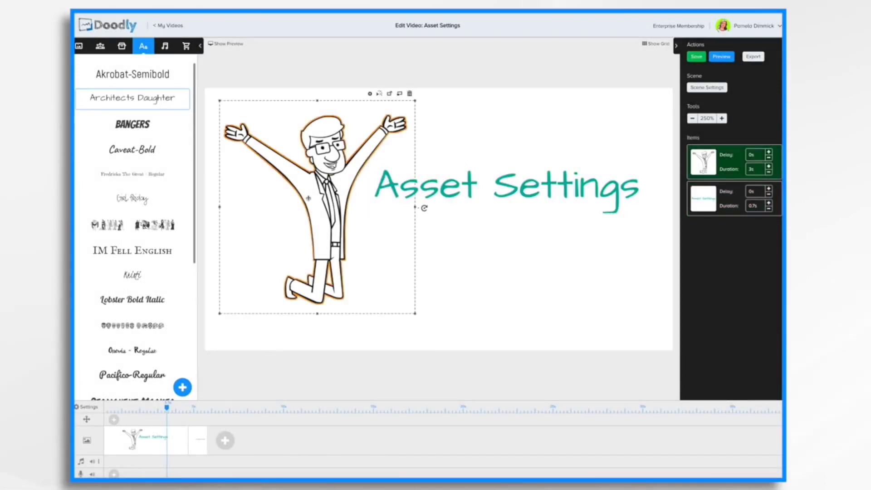
click(370, 95)
click(381, 268)
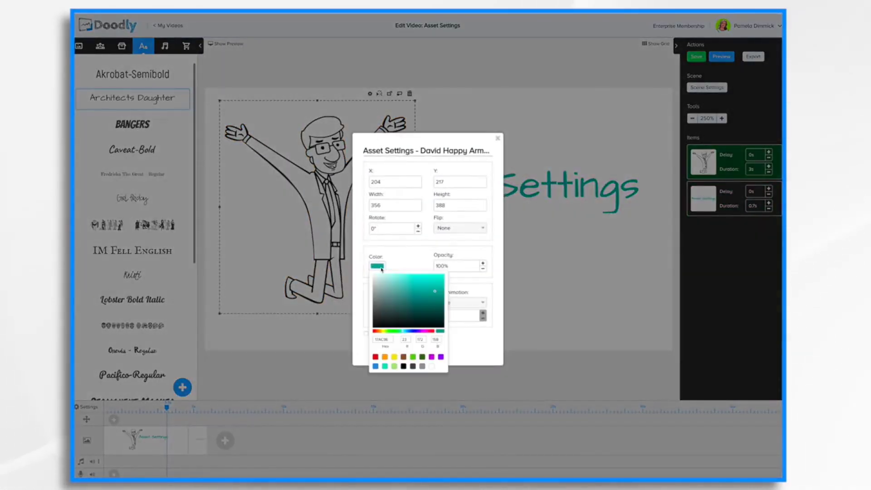
click(375, 357)
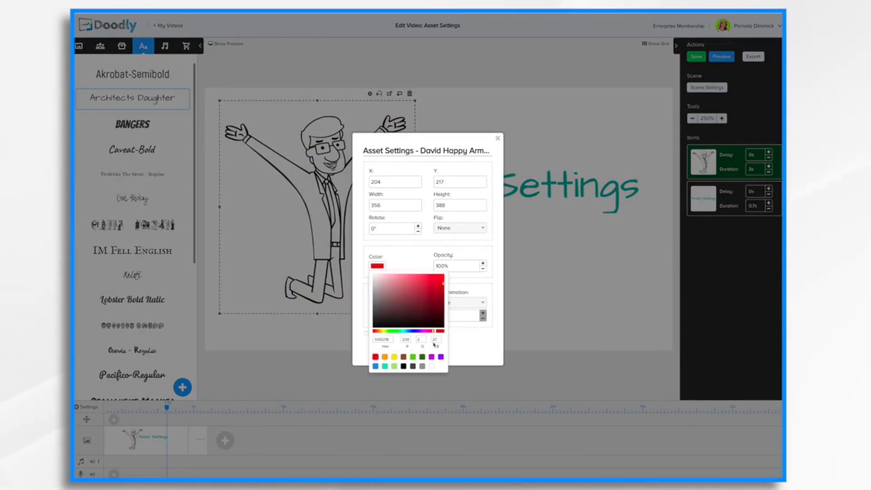
click(475, 352)
click(422, 354)
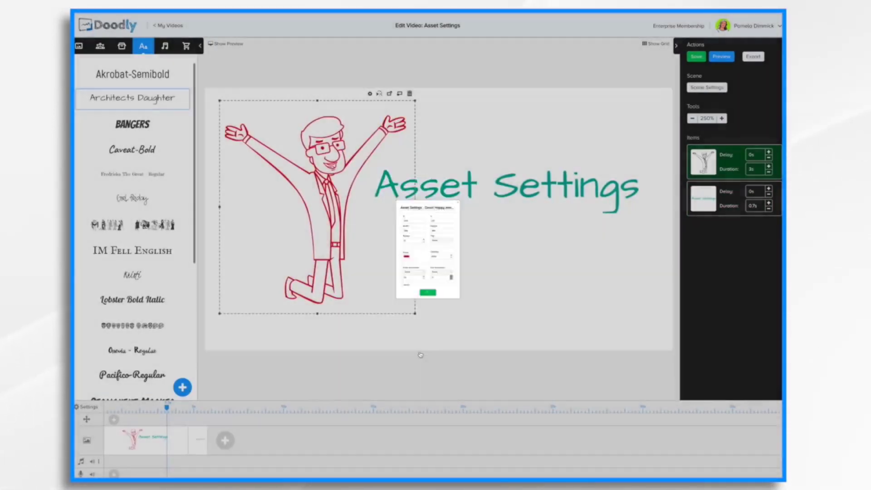
Step: Change the kneeling man's line colour to the preset black and apply it
click(370, 94)
click(377, 266)
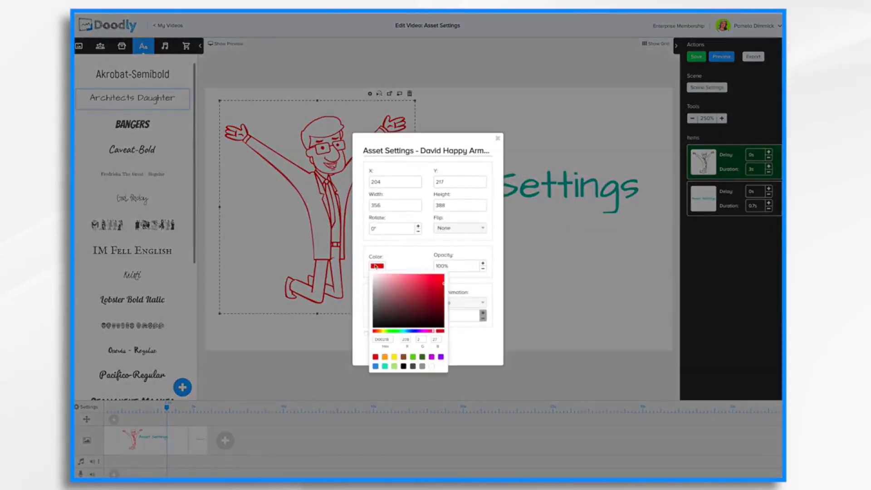
click(403, 367)
click(470, 343)
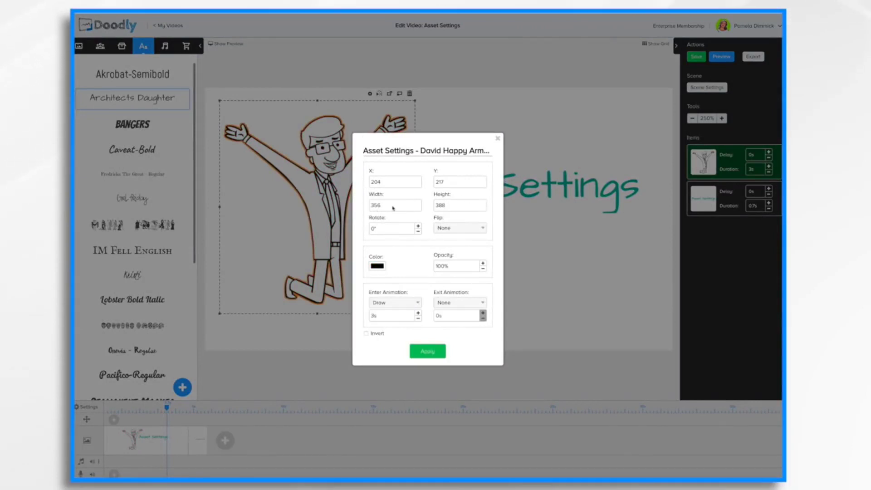
Step: Try a width of 500 for the kneeling man in the asset settings
click(407, 210)
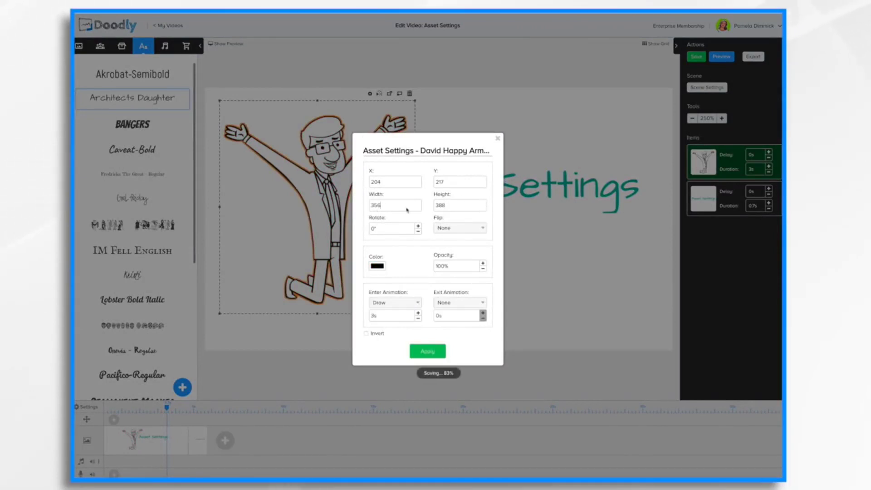
key(BackSpace)
key(BackSpace)
key(BackSpace)
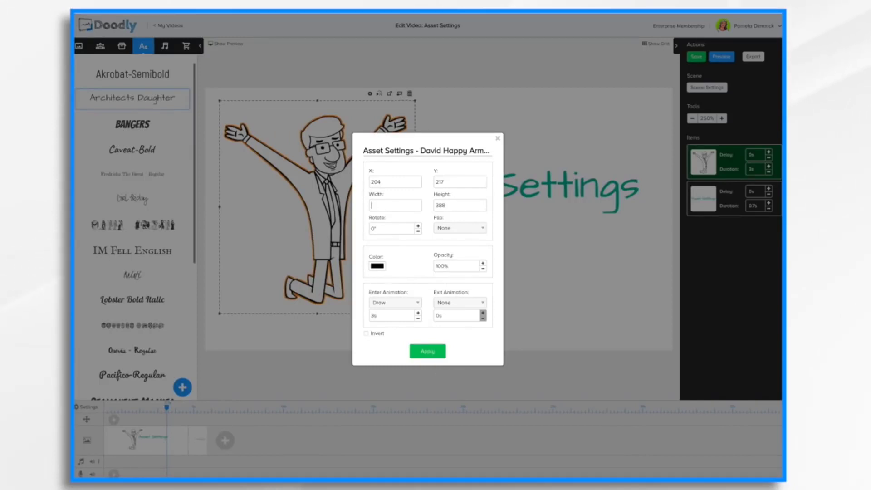
text(500)
key(Tab)
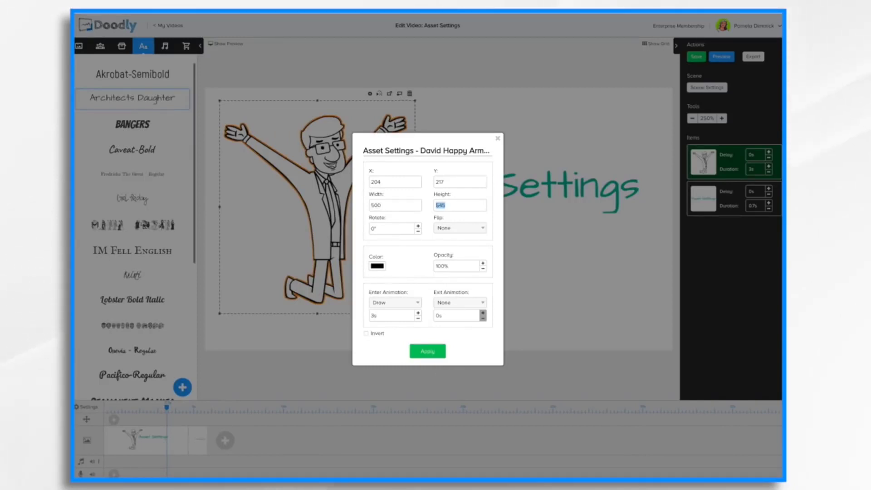
Step: Try a rotation of 12° for the kneeling man, keeping the flip at None, and apply the settings
click(417, 226)
click(418, 226)
click(417, 226)
click(418, 226)
click(418, 226)
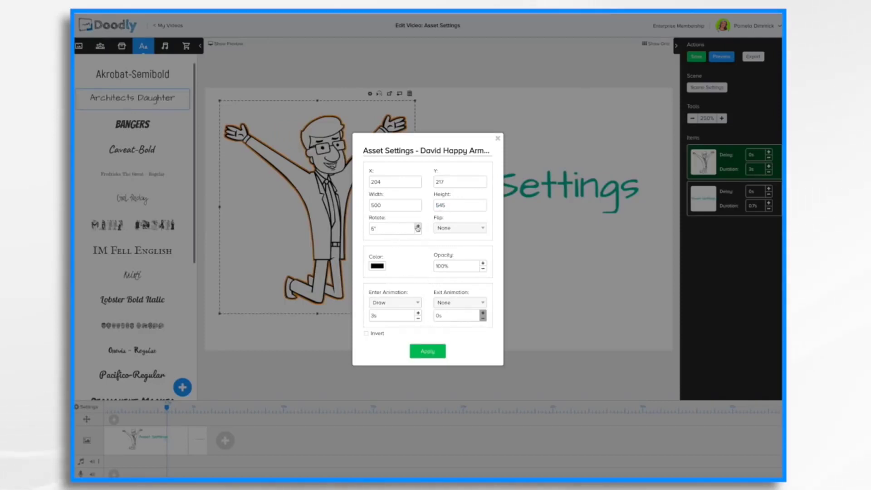
click(418, 227)
click(470, 229)
click(469, 229)
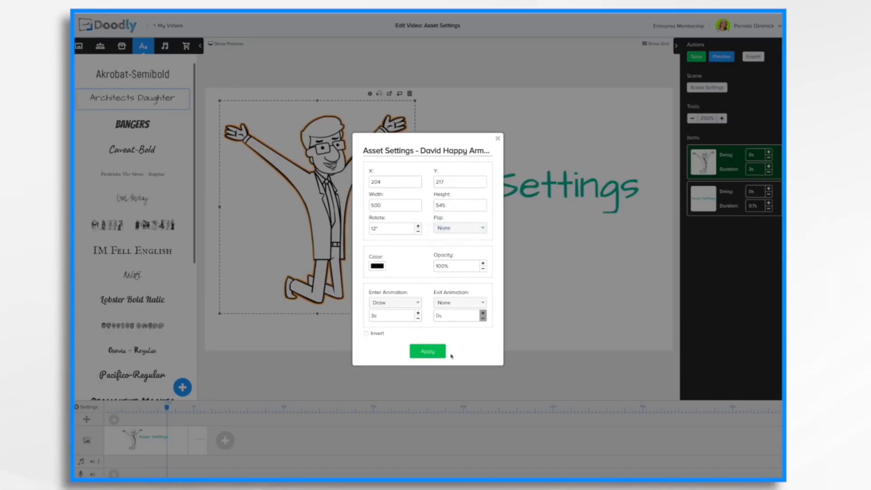
click(427, 351)
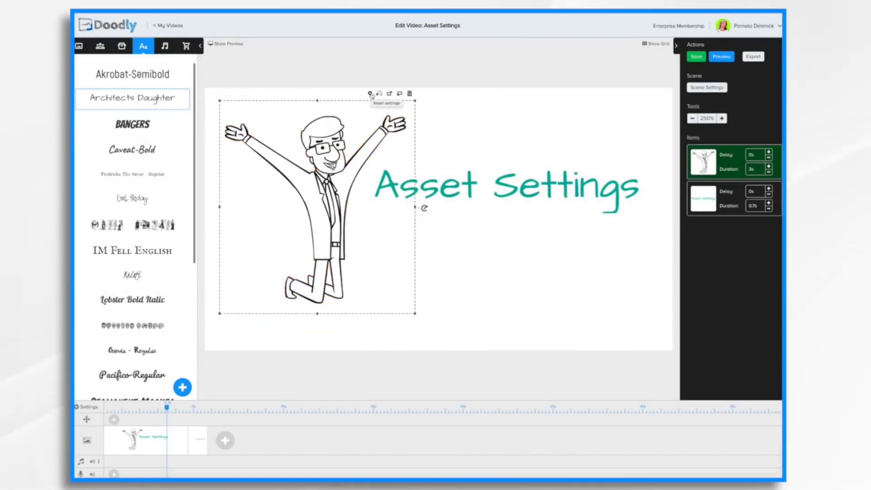
Step: Set the kneeling man's opacity to 50%, apply it and deselect him
click(371, 94)
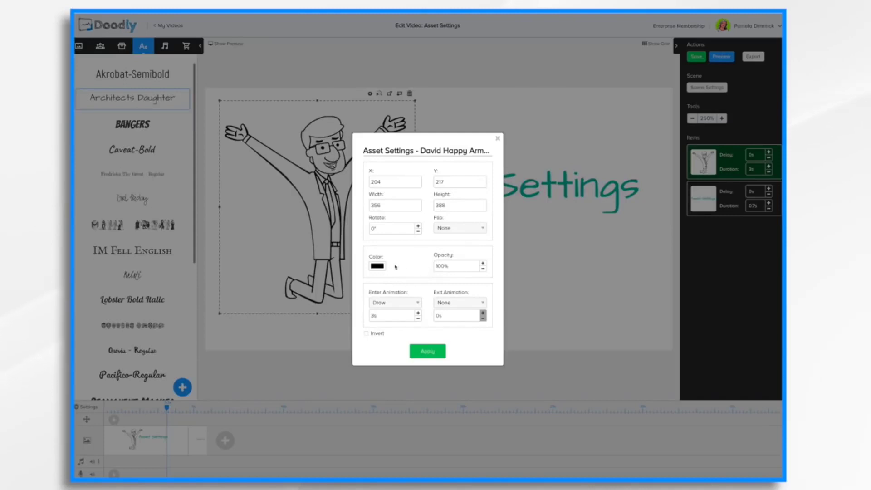
click(484, 268)
click(484, 269)
click(483, 269)
click(483, 270)
click(484, 269)
click(483, 270)
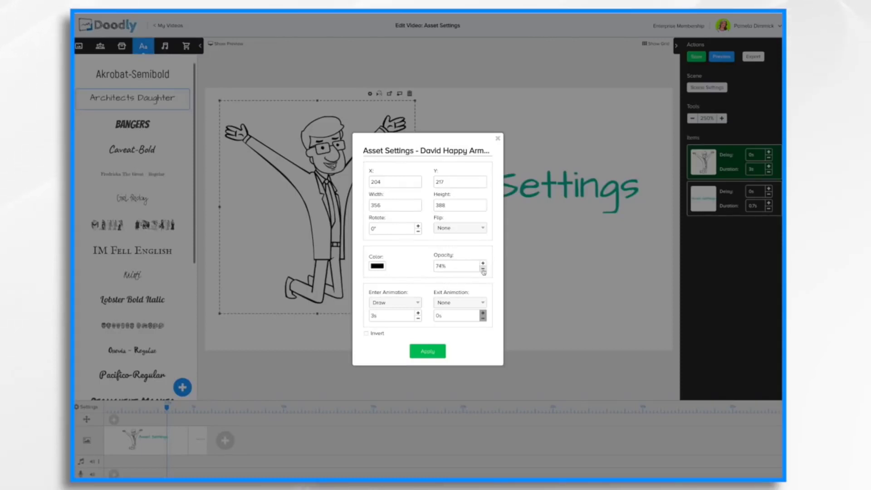
click(456, 270)
key(BackSpace)
key(BackSpace)
key(BackSpace)
text(50%)
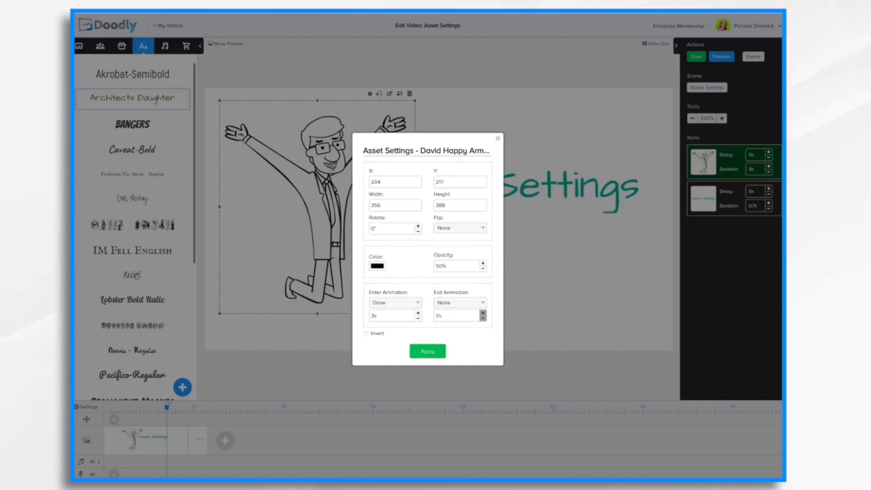
click(427, 352)
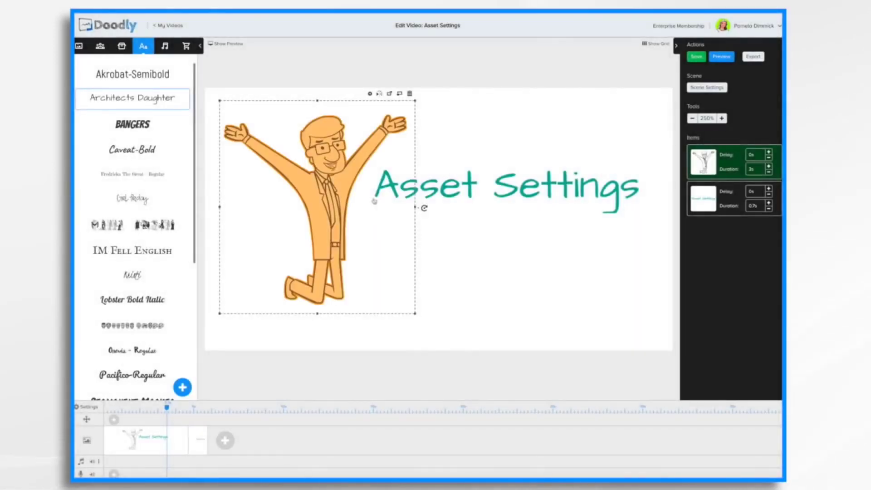
click(485, 273)
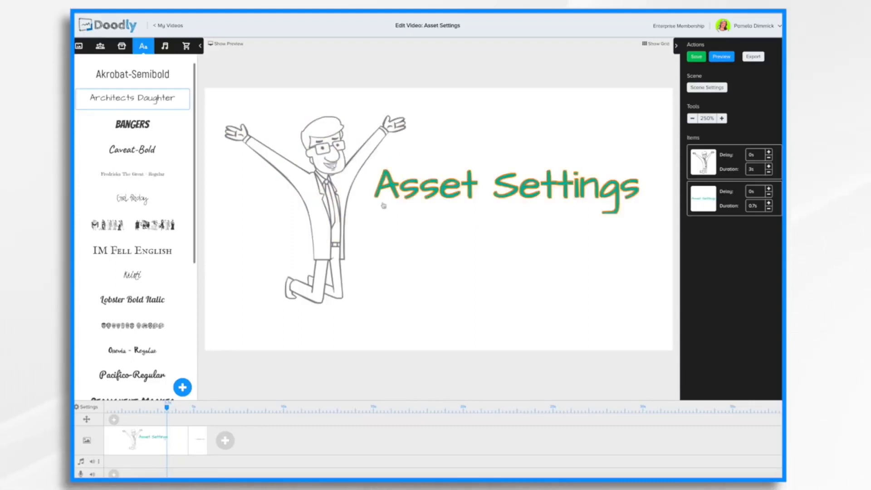
Step: Set the kneeling man's Draw enter animation to 1 s, apply it and preview the video
double_click(390, 296)
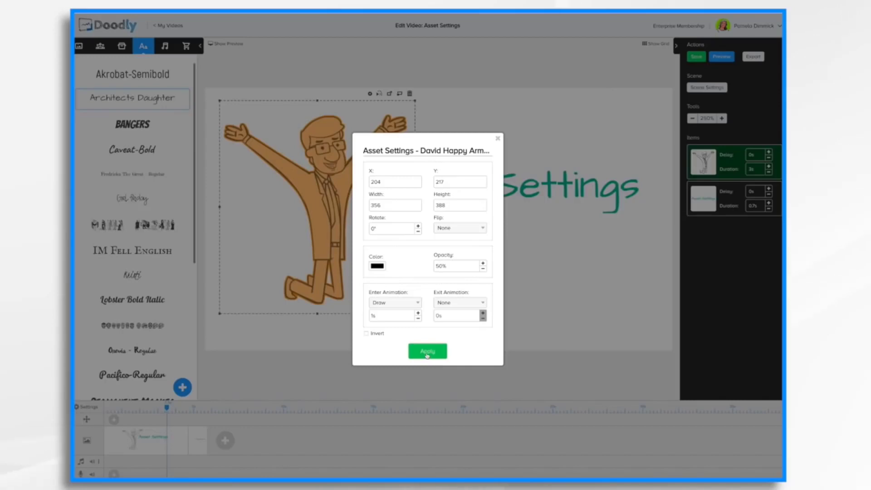
click(427, 352)
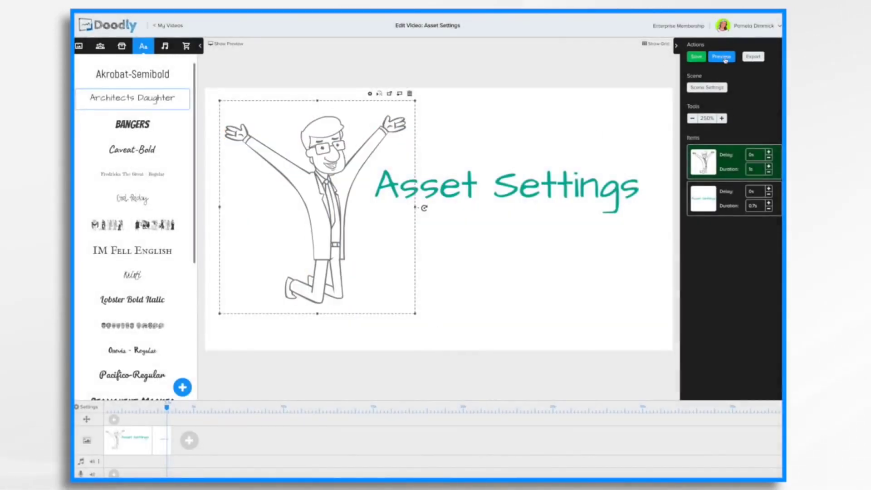
click(725, 61)
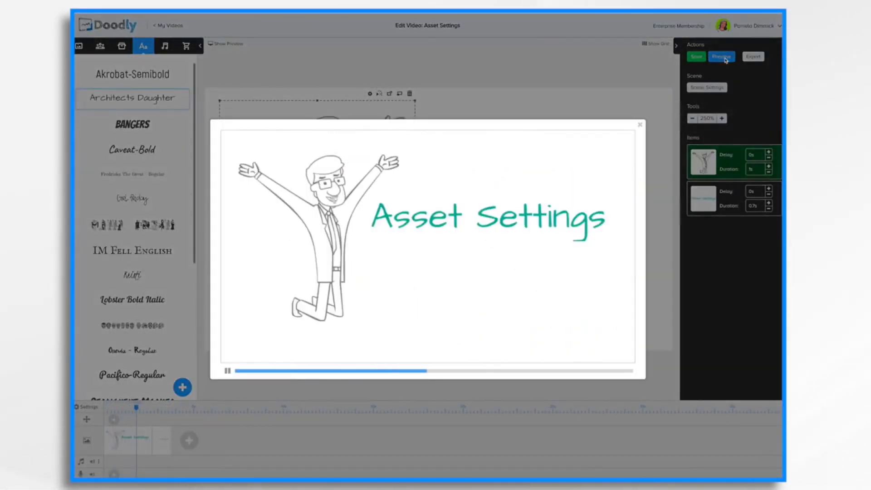
click(639, 126)
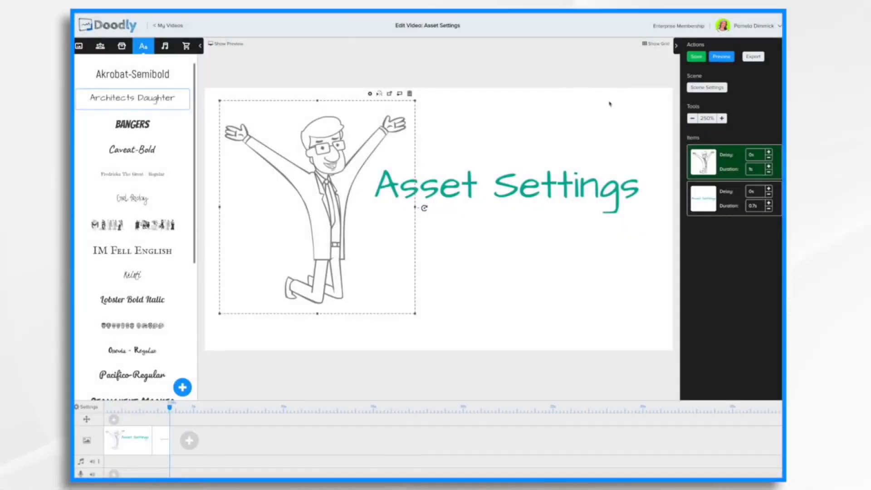
Step: Set the kneeling man's enter animation to None, apply it and preview the video twice
click(370, 94)
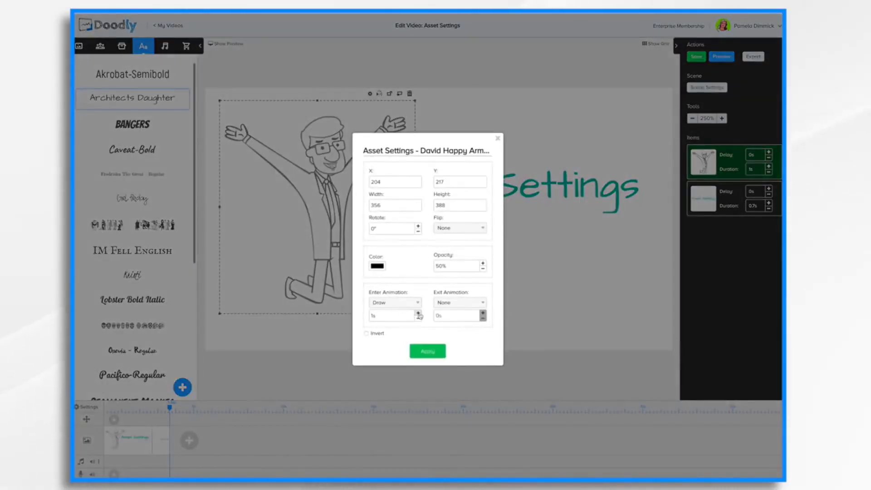
click(418, 314)
click(409, 304)
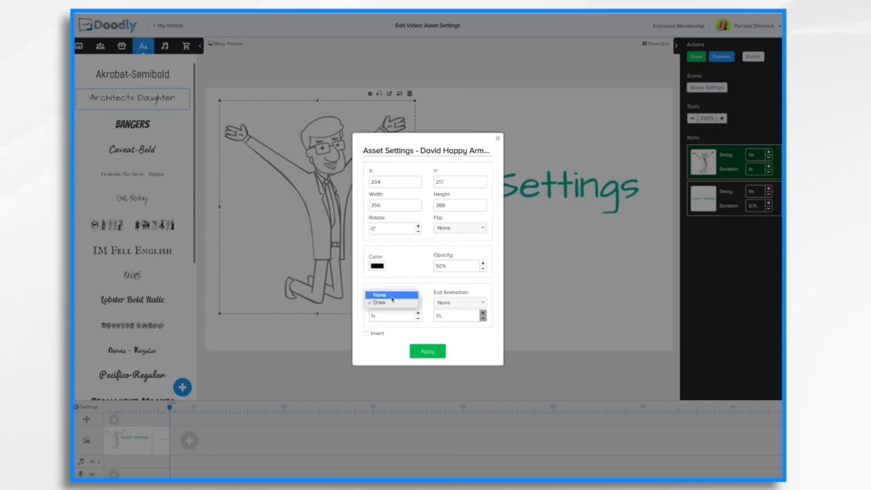
click(392, 298)
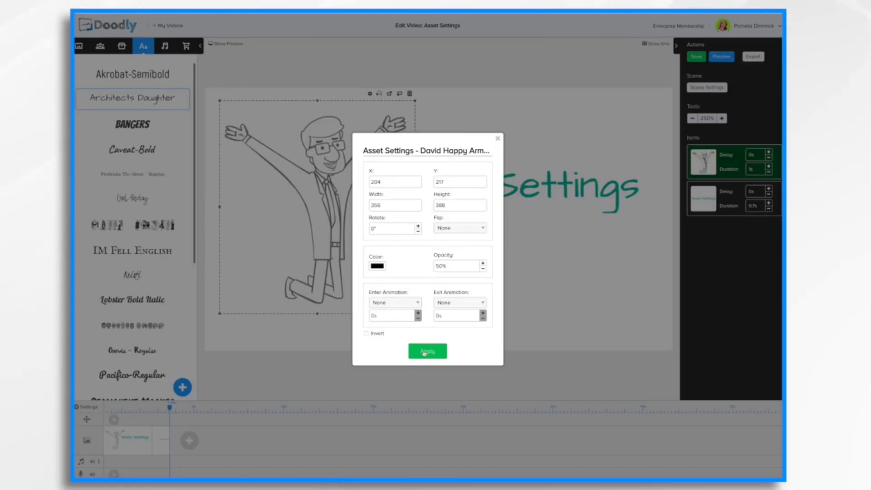
click(426, 352)
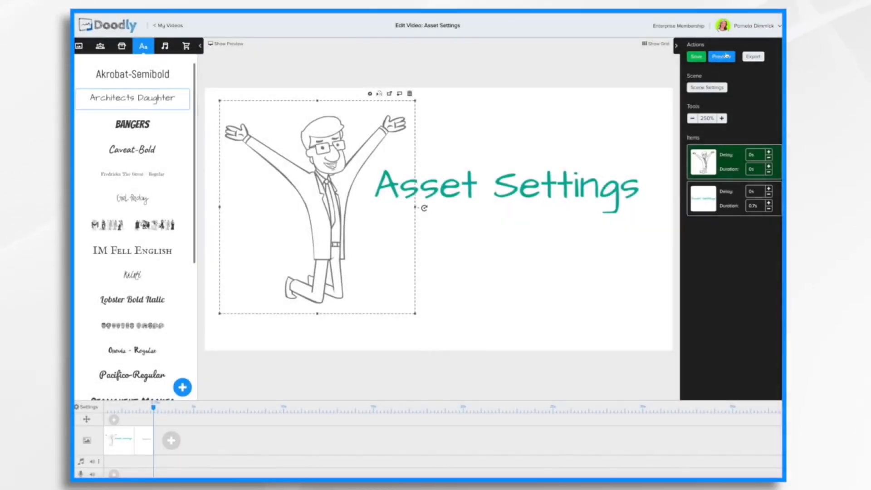
click(726, 58)
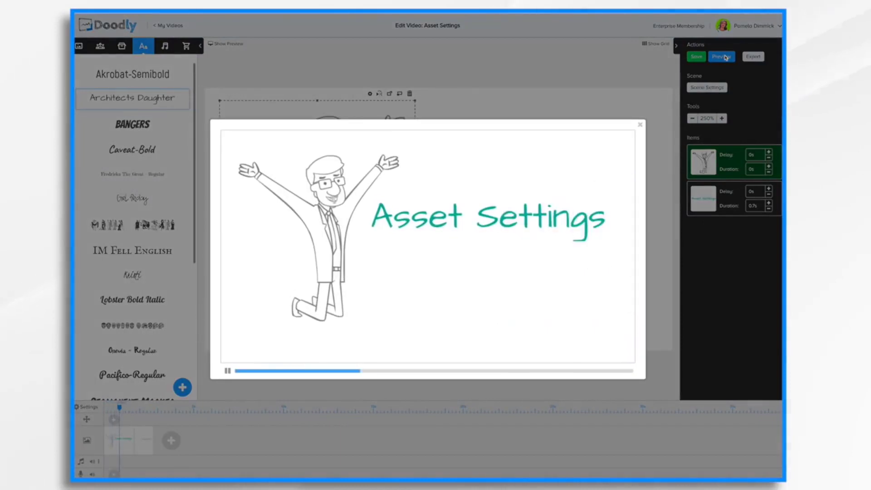
click(640, 126)
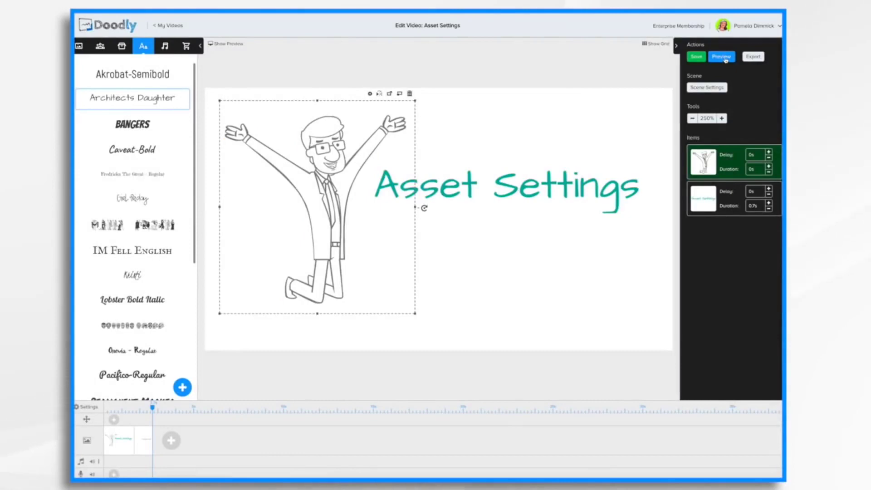
click(726, 58)
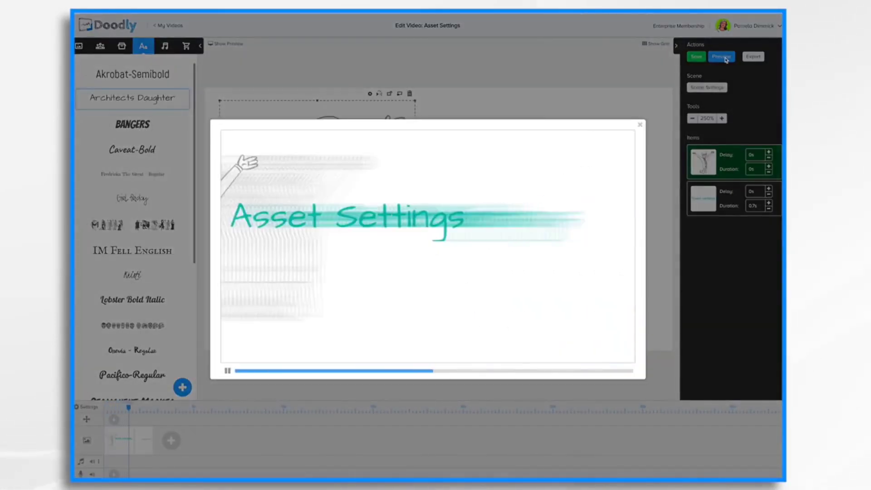
click(640, 125)
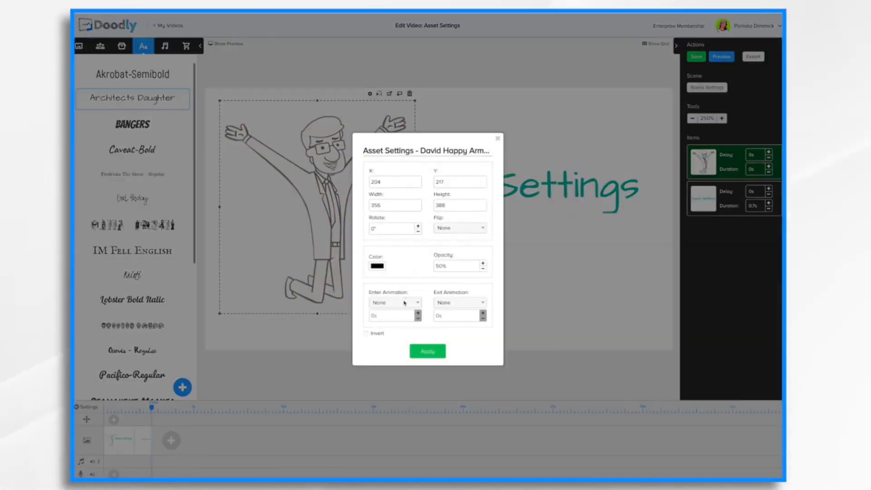
Step: Set the kneeling man's enter animation to Draw with a duration of 2 s
click(404, 302)
click(404, 312)
click(418, 320)
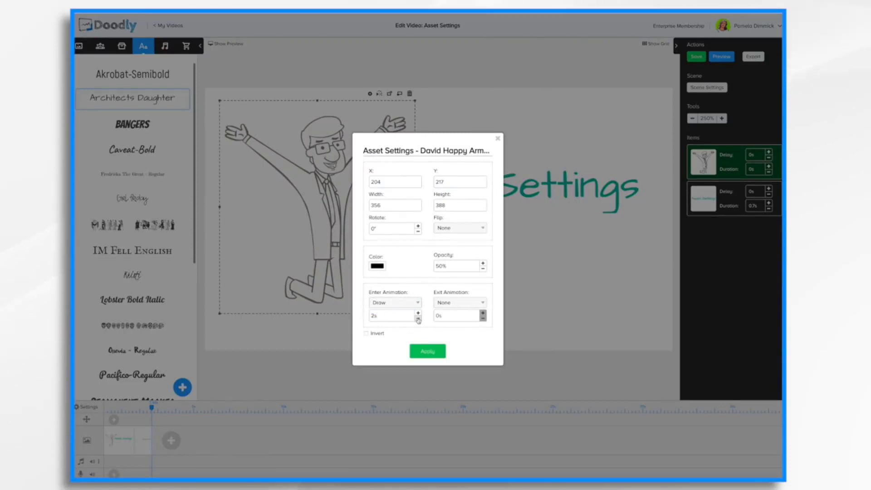
Step: Set the kneeling man's exit animation to Erase, apply the settings and preview the video
click(469, 303)
click(444, 311)
click(435, 354)
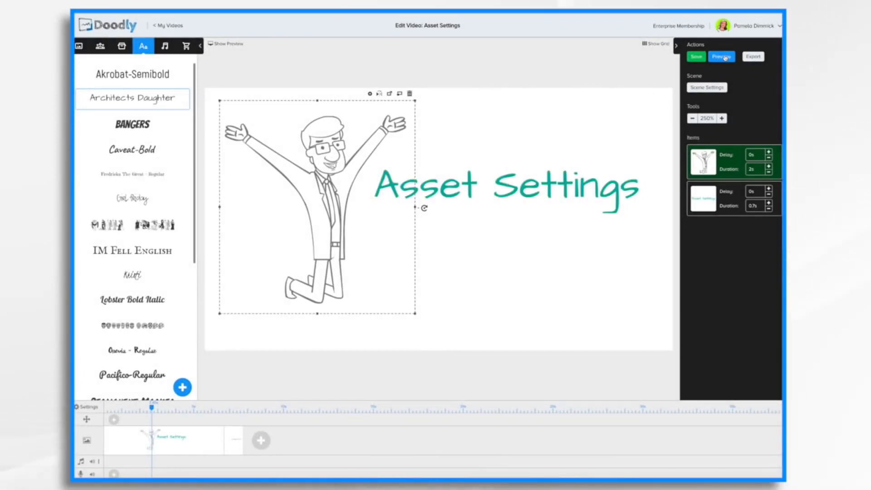
click(726, 57)
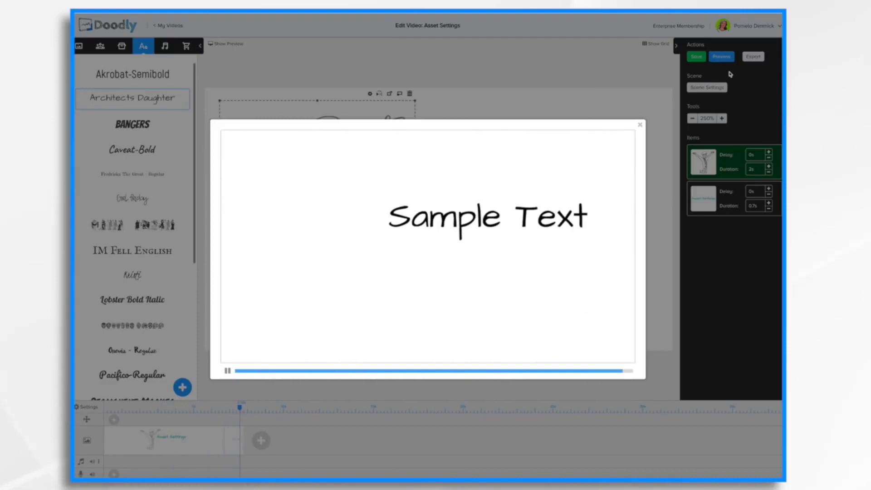
click(640, 124)
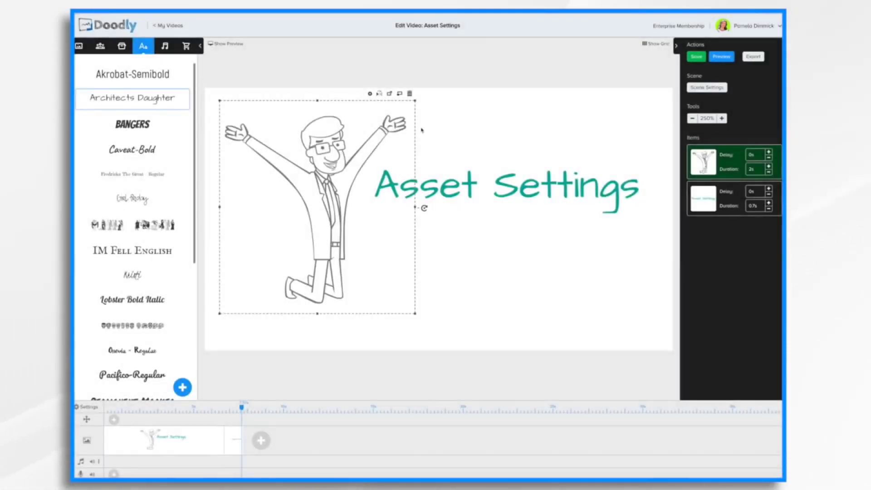
Step: Set the kneeling man's Erase exit animation to 2 s, apply it and preview the video
click(370, 94)
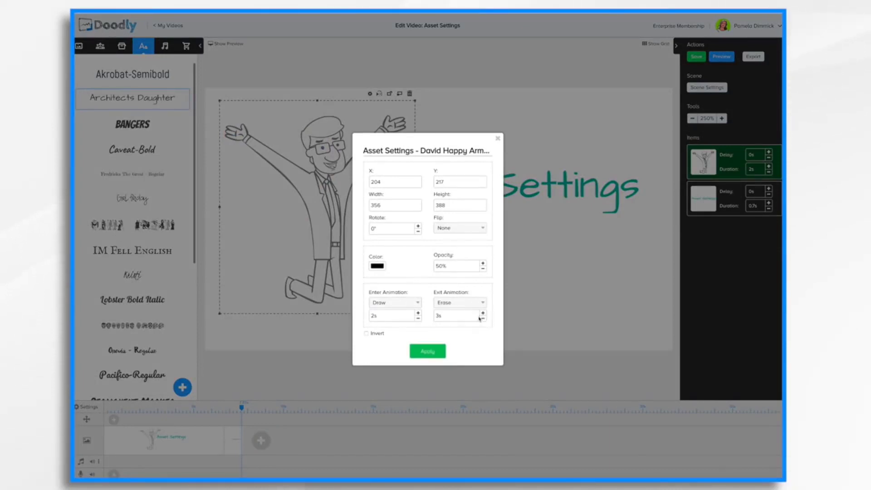
click(483, 319)
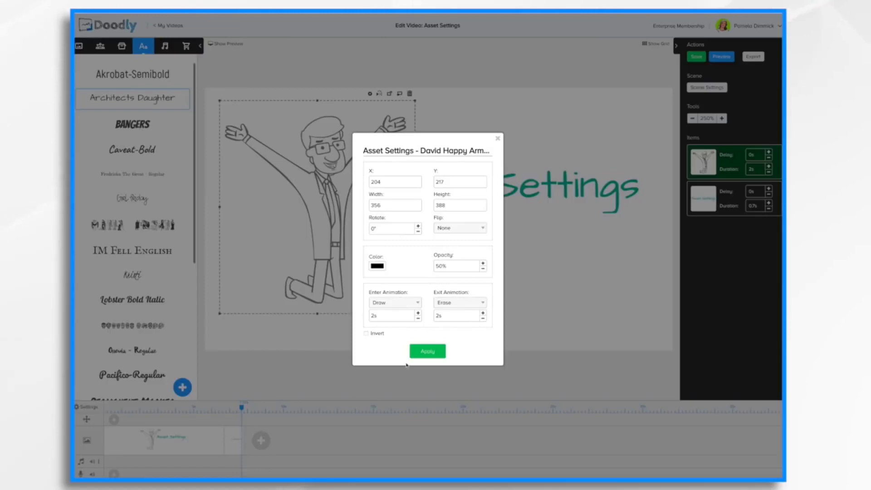
click(427, 352)
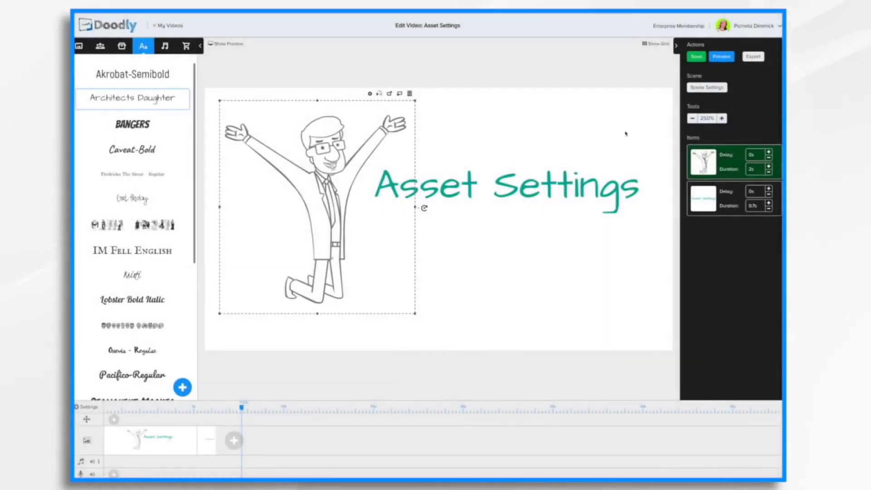
click(726, 59)
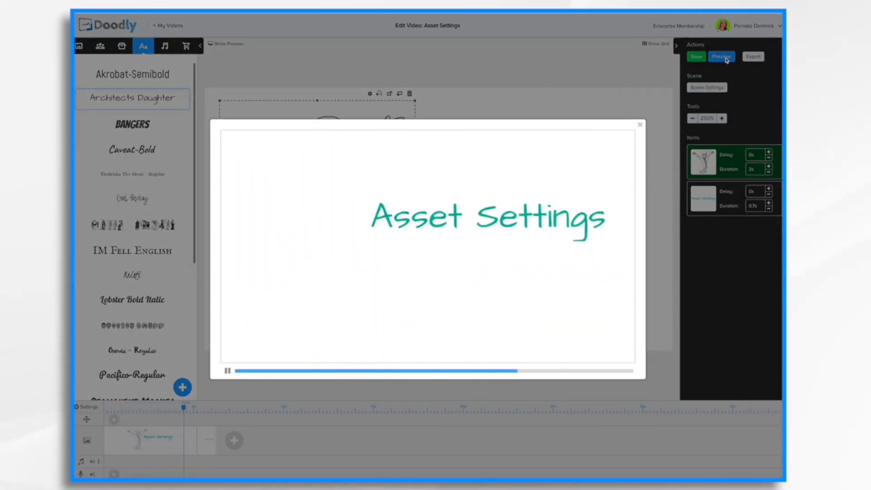
click(640, 125)
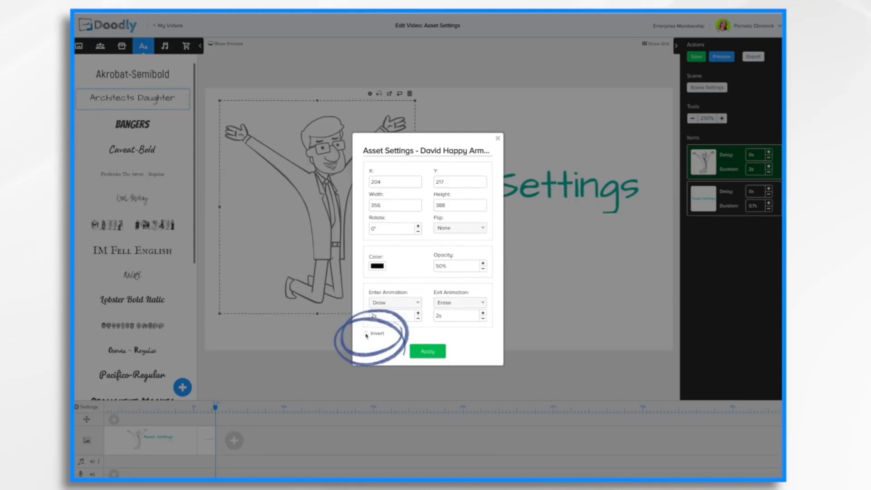
Step: Turn on Invert for the kneeling man and apply it
click(366, 334)
click(425, 352)
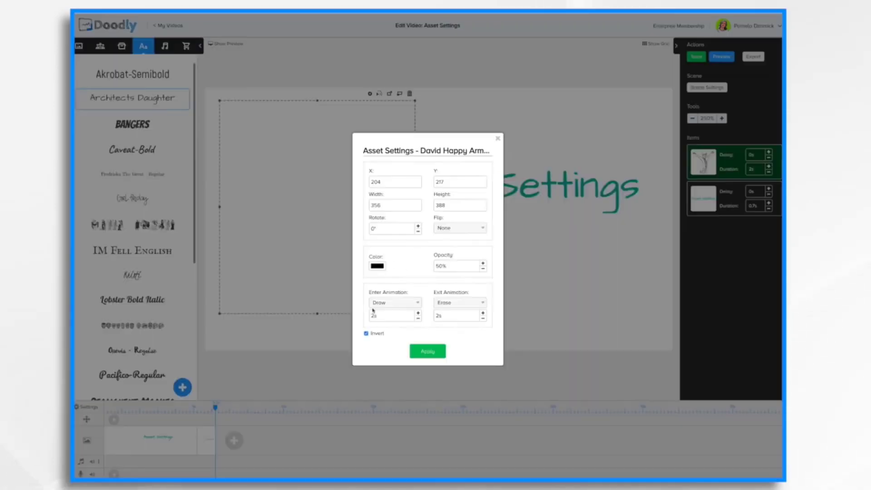
Step: Turn off Invert for the kneeling man and apply it
click(366, 334)
click(434, 352)
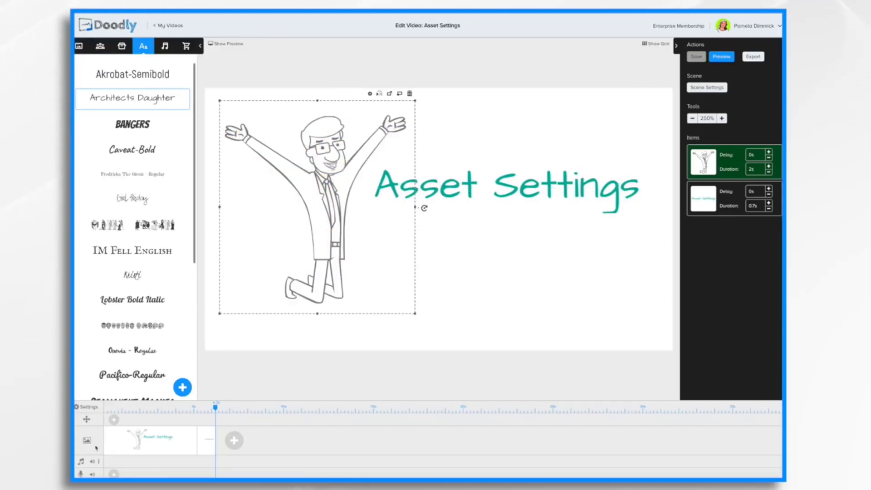
Step: Set the video's board style to Dark Chalkboard, apply it and check the kneeling man's Invert option
click(86, 407)
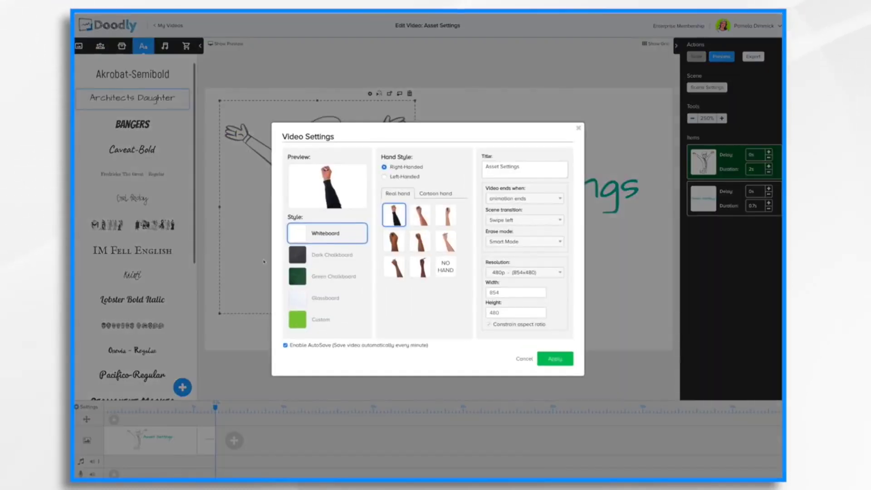
click(332, 254)
click(549, 358)
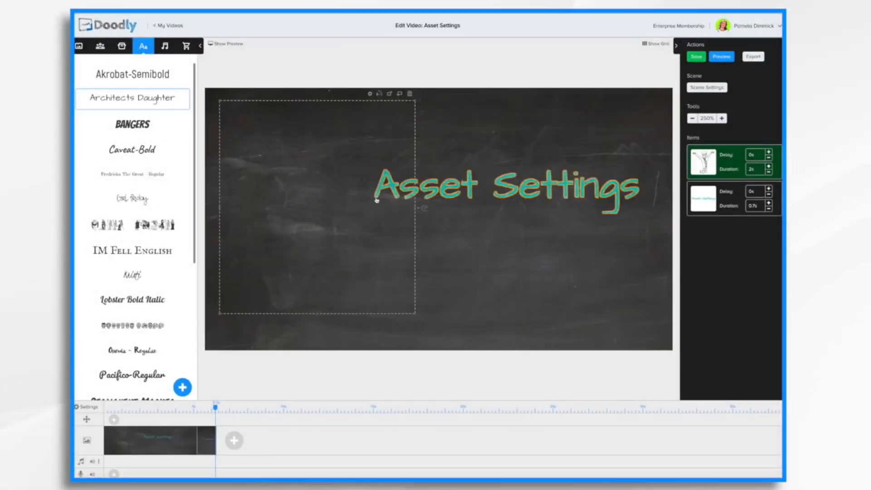
click(371, 94)
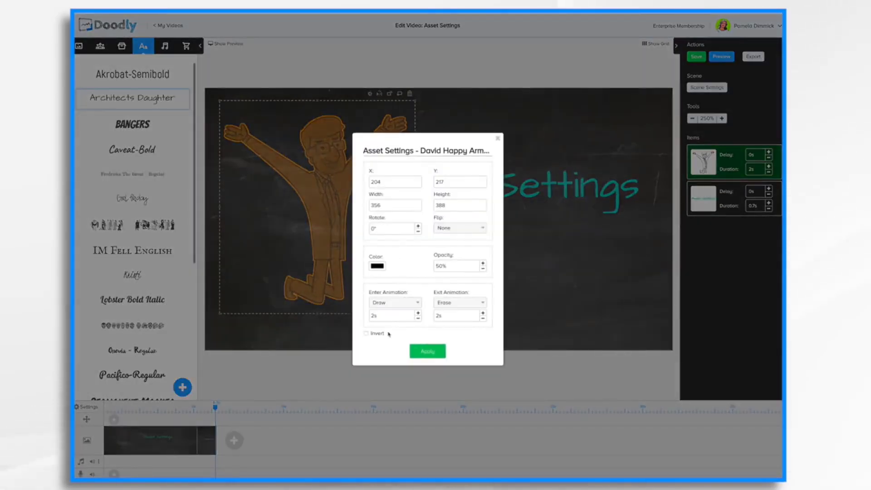
click(425, 352)
click(504, 246)
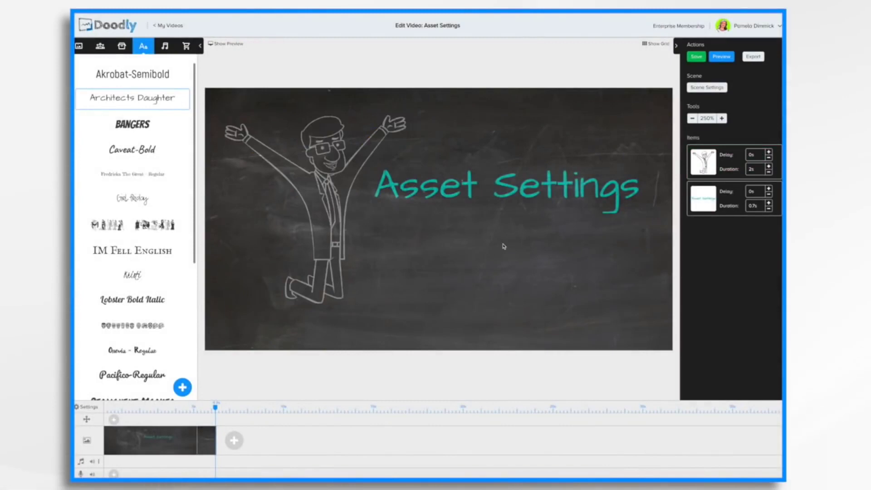
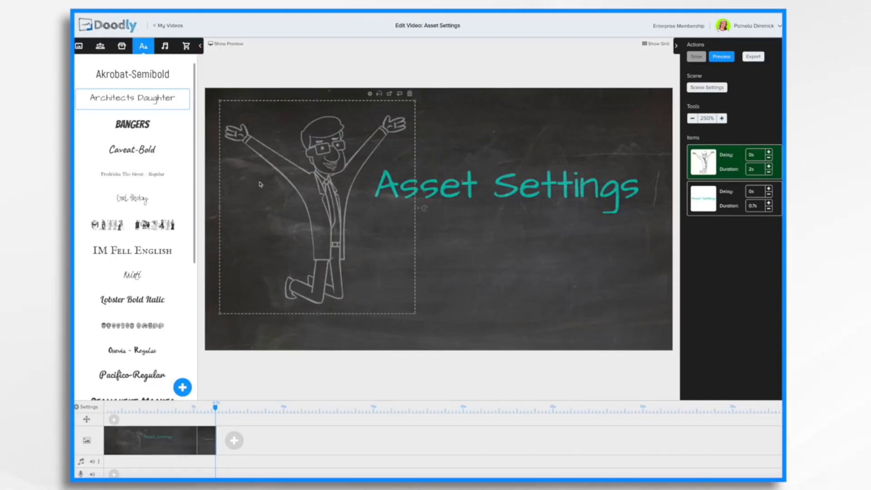
Step: Return the video's board style to Whiteboard and apply the kneeling man's asset settings with Invert off
click(89, 408)
click(555, 358)
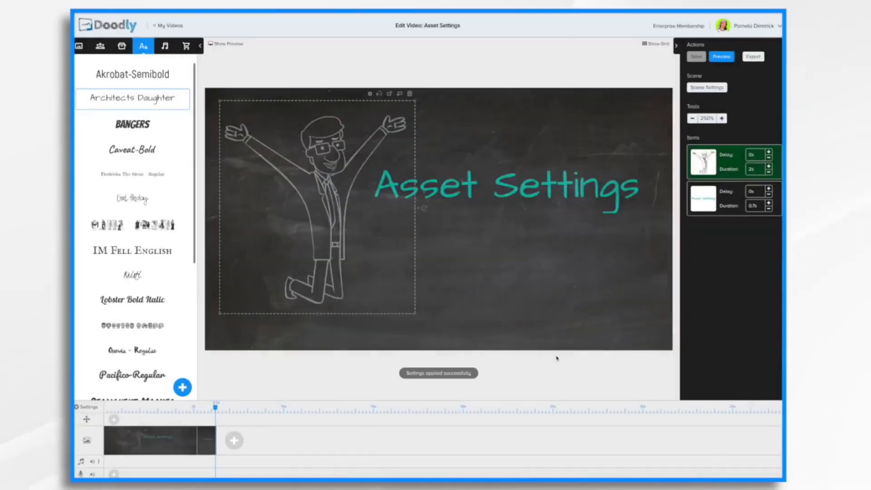
click(366, 334)
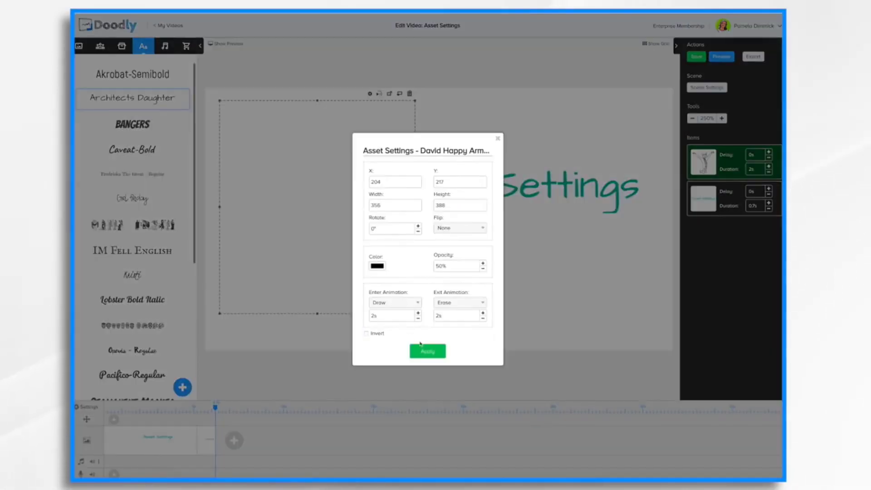
click(428, 351)
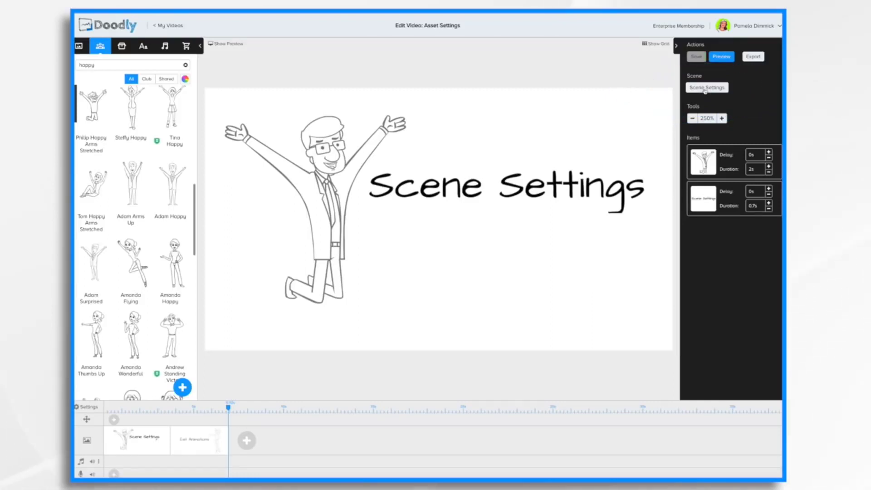
Step: Override the video's board and hand style for the first scene, applying Glassboard with the first blue-sleeved cartoon hand
click(705, 89)
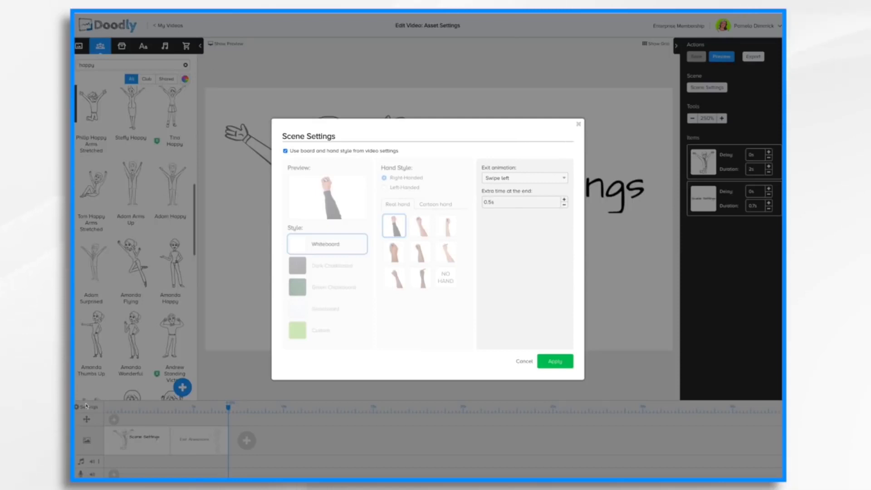
click(285, 151)
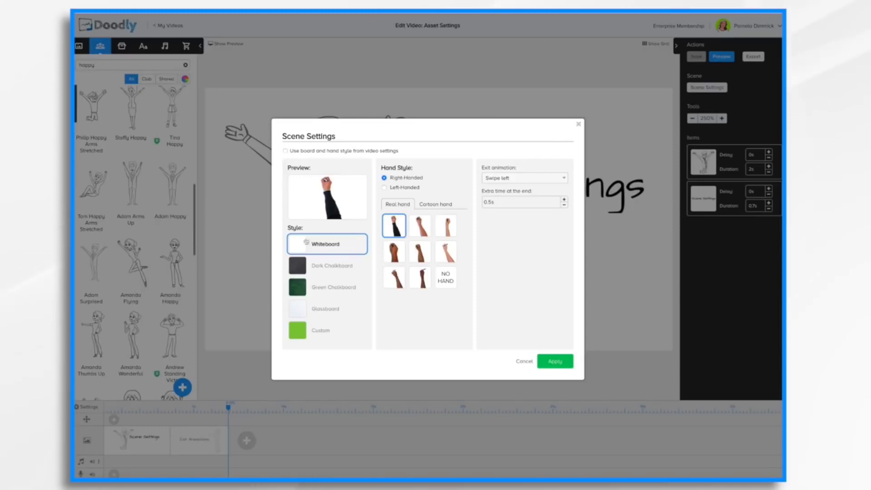
click(306, 309)
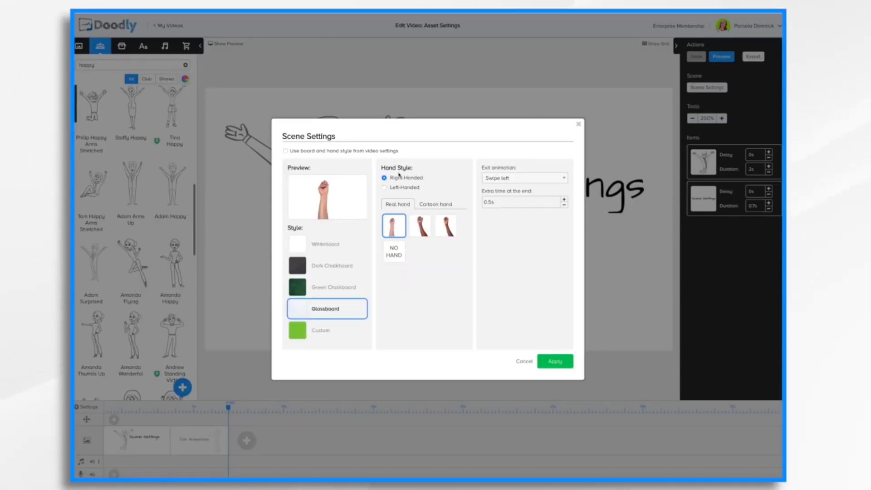
click(421, 229)
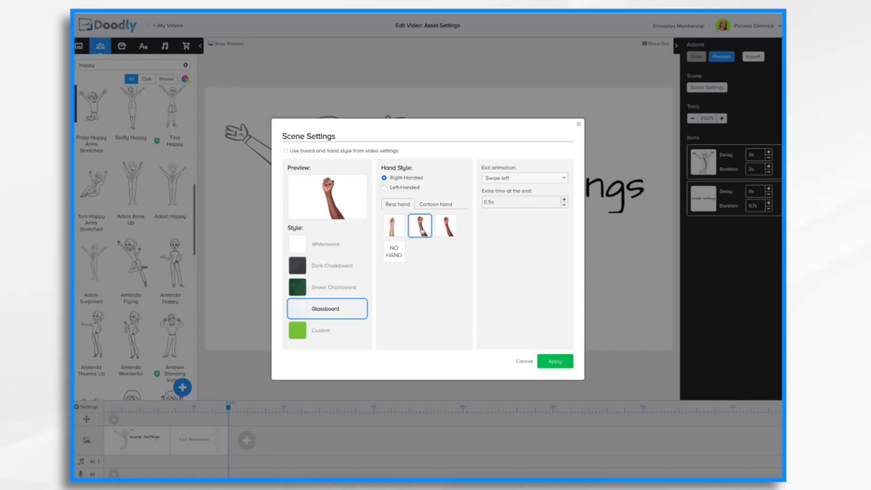
click(439, 205)
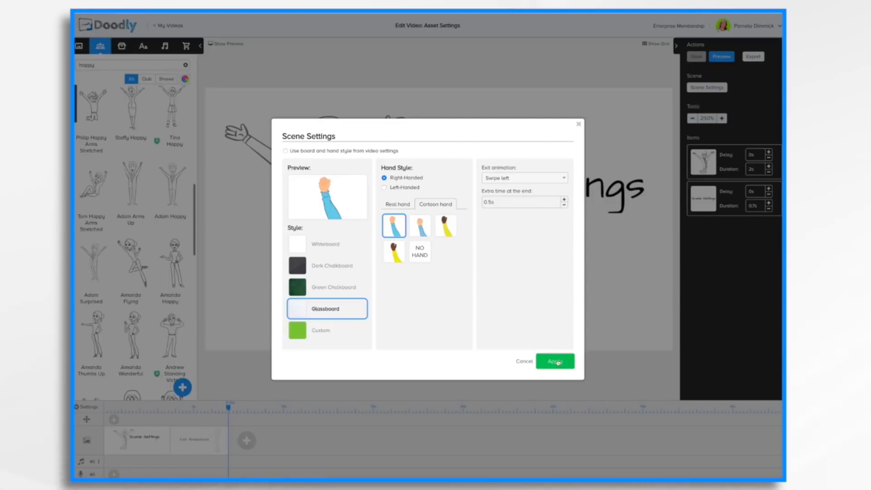
click(556, 361)
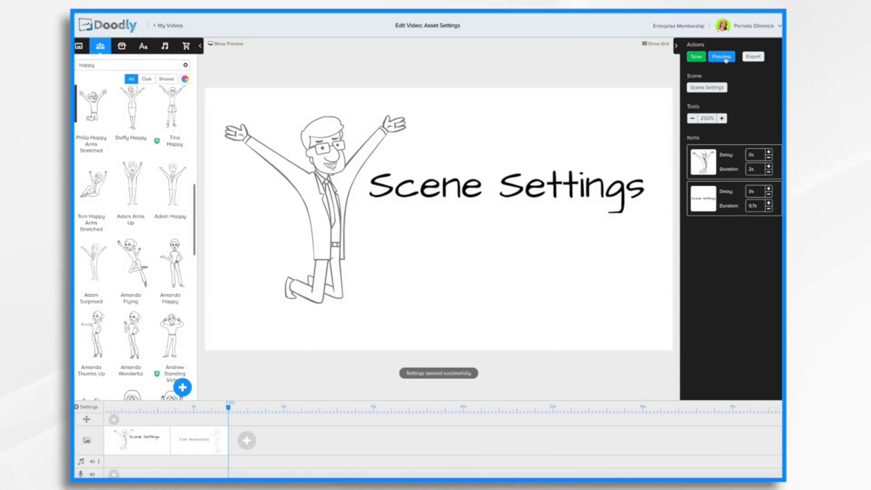
Step: Preview the video twice, reviewing the first scene's board, hand and exit animation settings in between
click(727, 60)
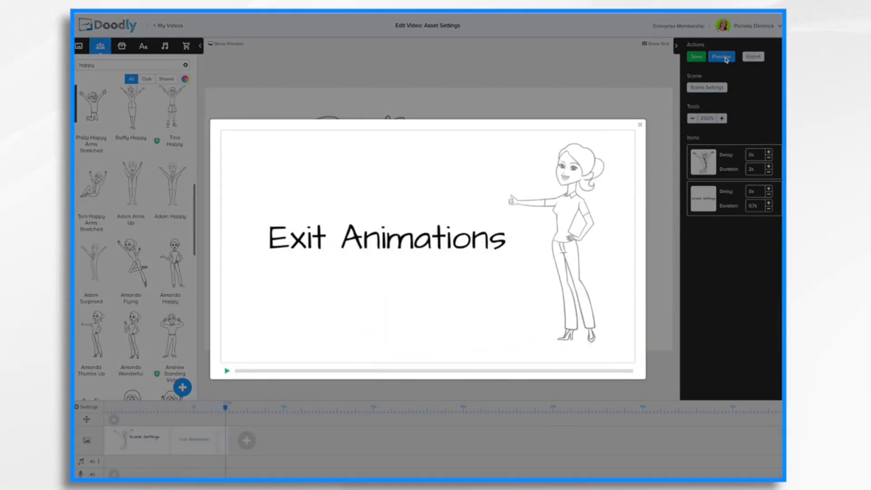
click(640, 126)
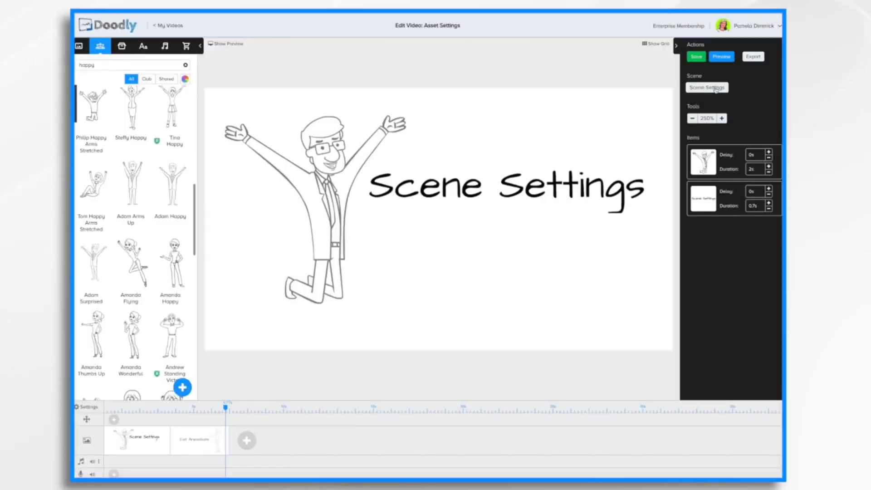
click(716, 88)
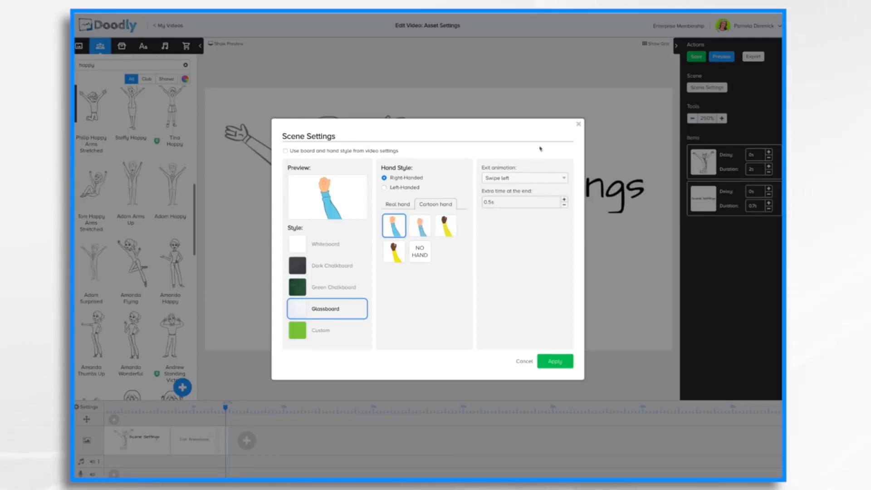
click(579, 125)
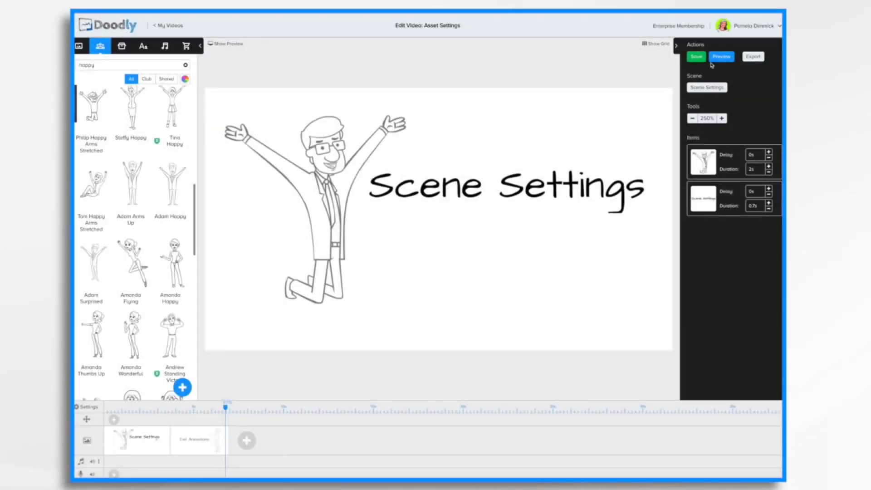
click(721, 57)
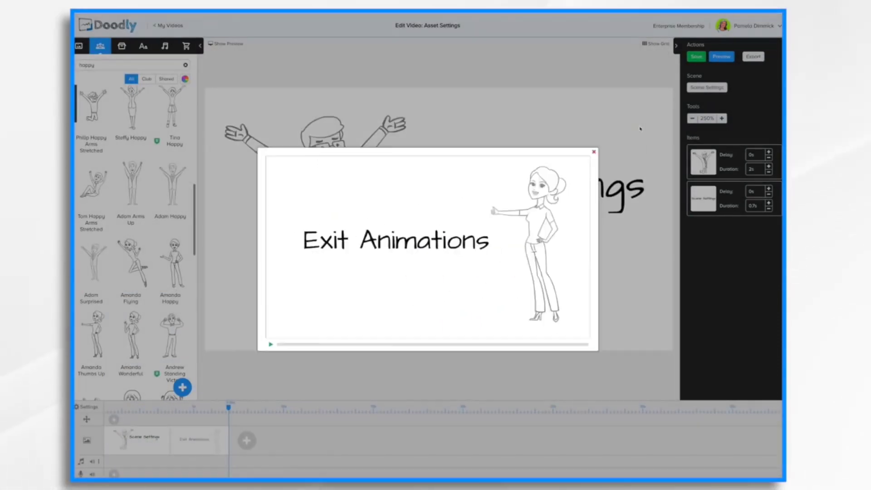
click(640, 129)
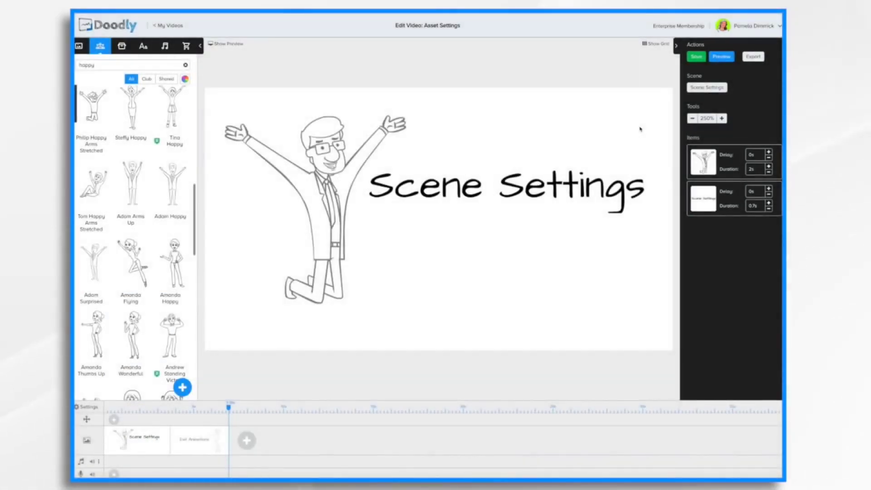
Step: Set the first scene's exit animation to Swipe up, apply it and preview the video
click(716, 89)
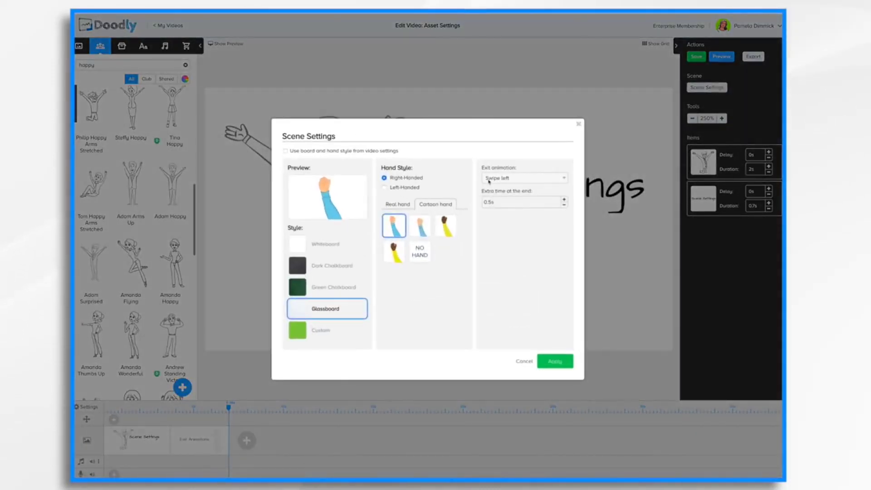
click(561, 183)
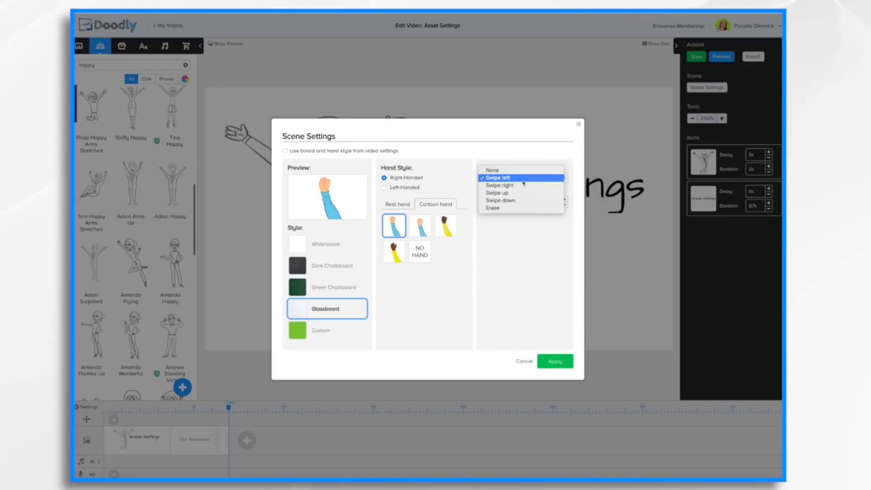
click(513, 193)
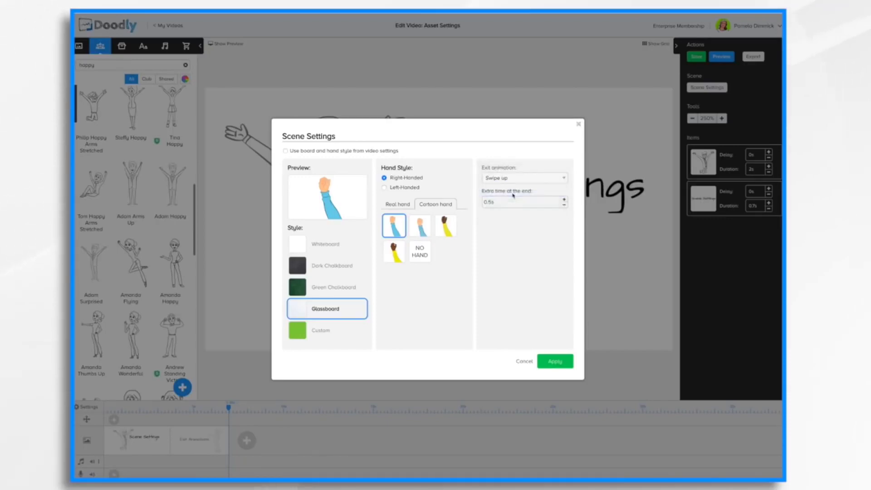
click(557, 362)
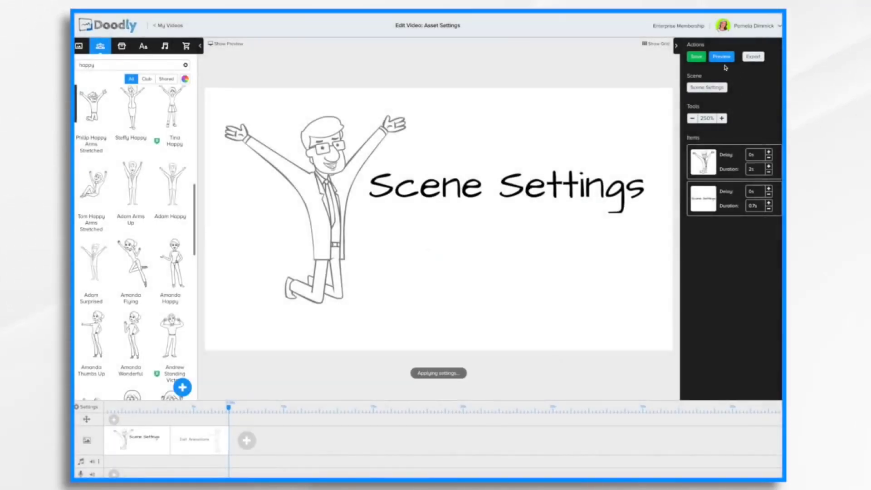
click(722, 57)
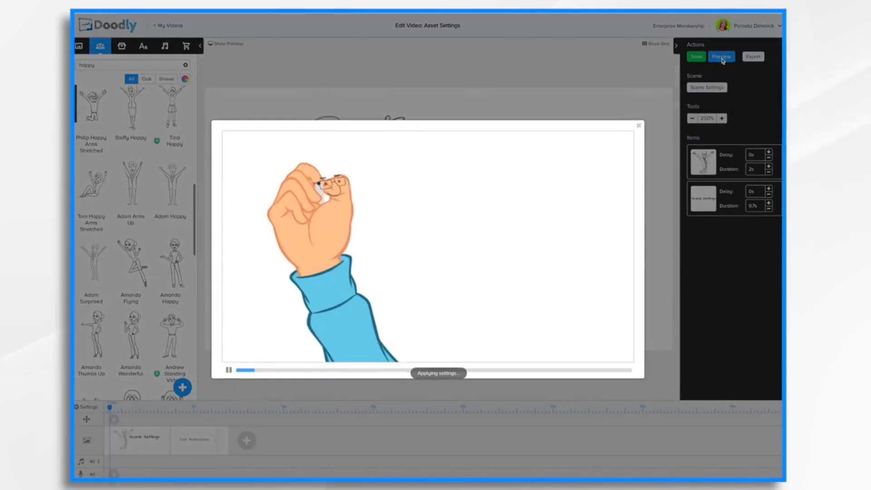
click(640, 124)
Step: Set the first scene's exit animation to Erase, apply it and preview the video
click(710, 90)
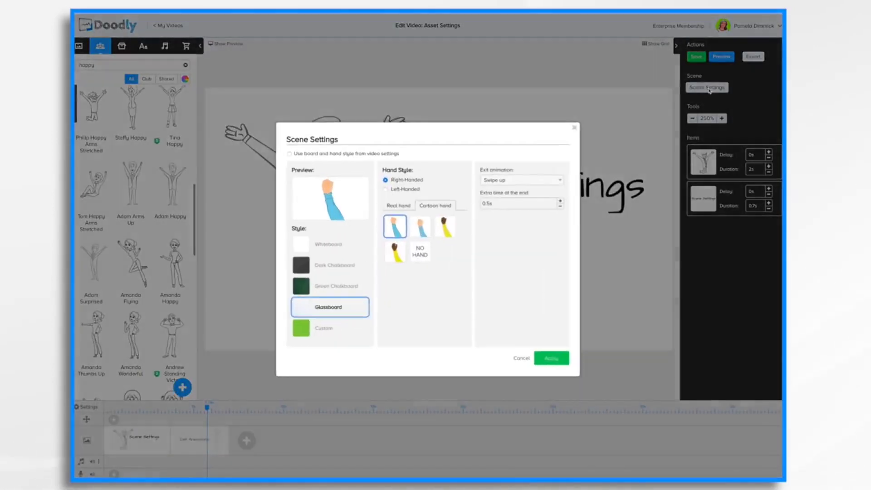
click(534, 181)
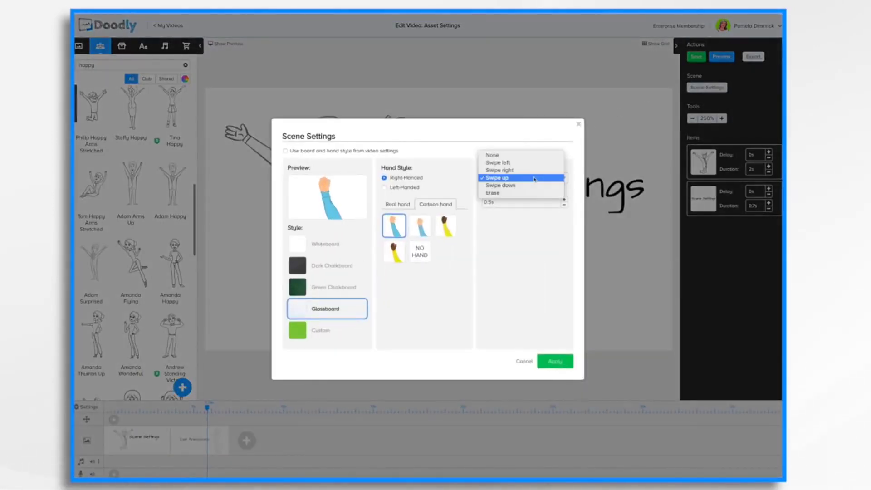
click(499, 194)
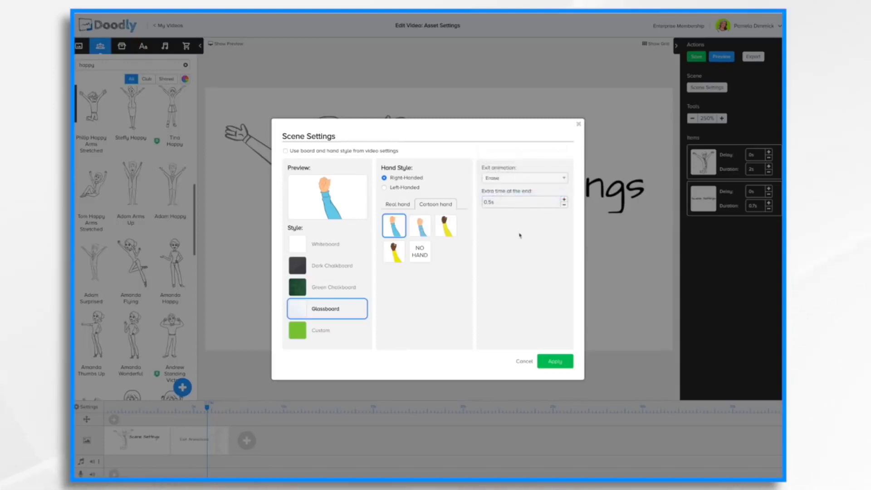
click(557, 361)
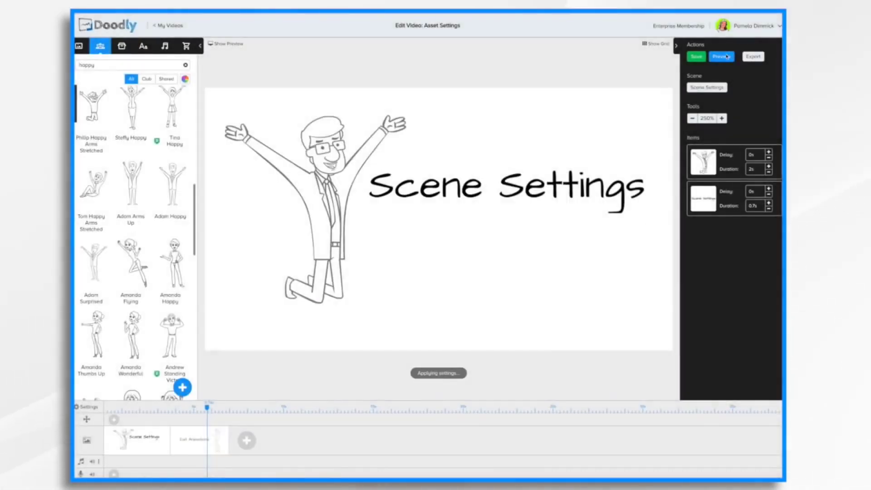
click(727, 56)
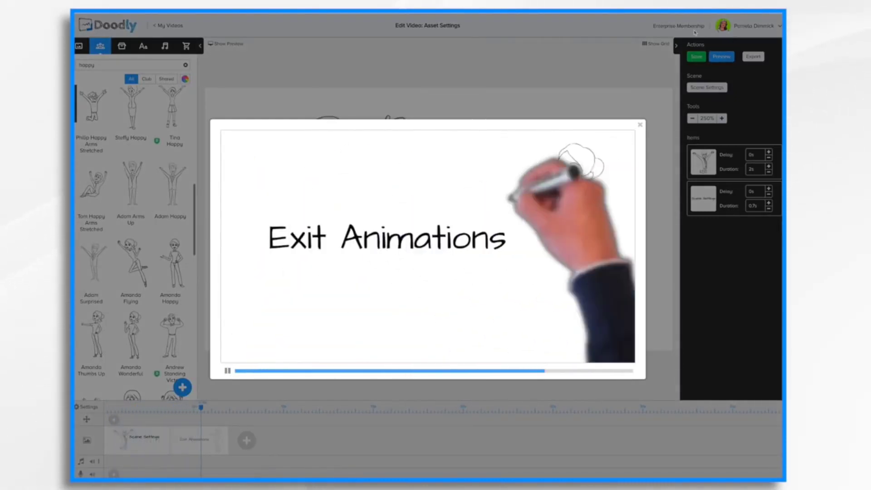
click(641, 125)
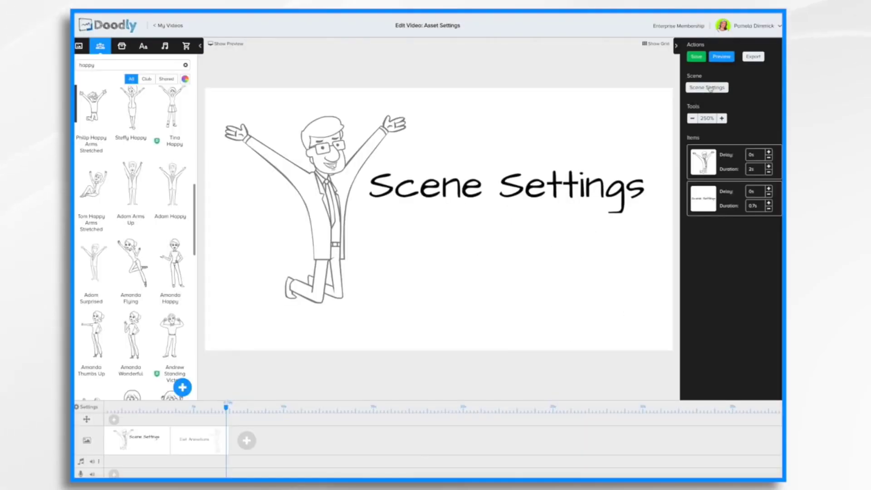
Step: Set the first scene's exit animation to None, apply it and preview the video
click(711, 88)
click(506, 179)
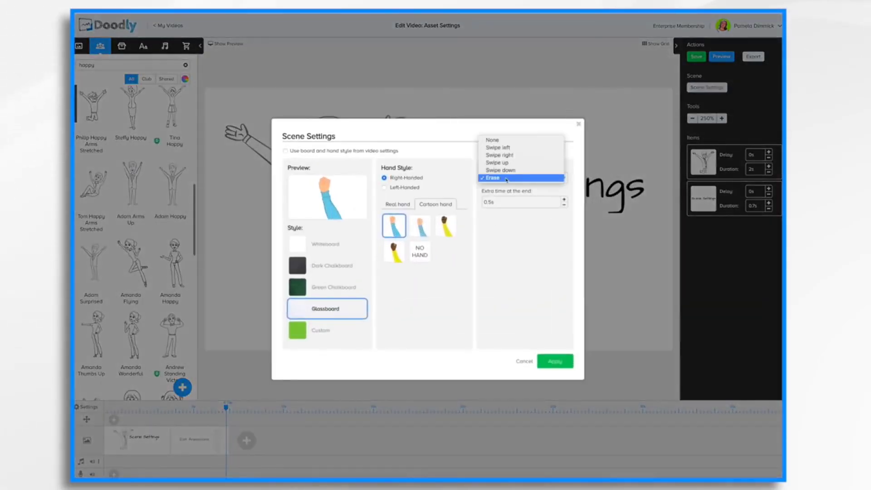
click(498, 143)
click(560, 357)
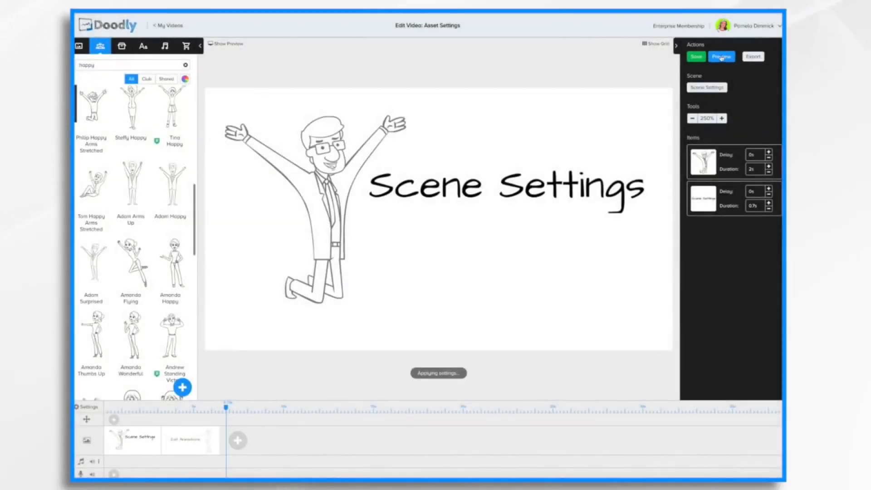
click(722, 57)
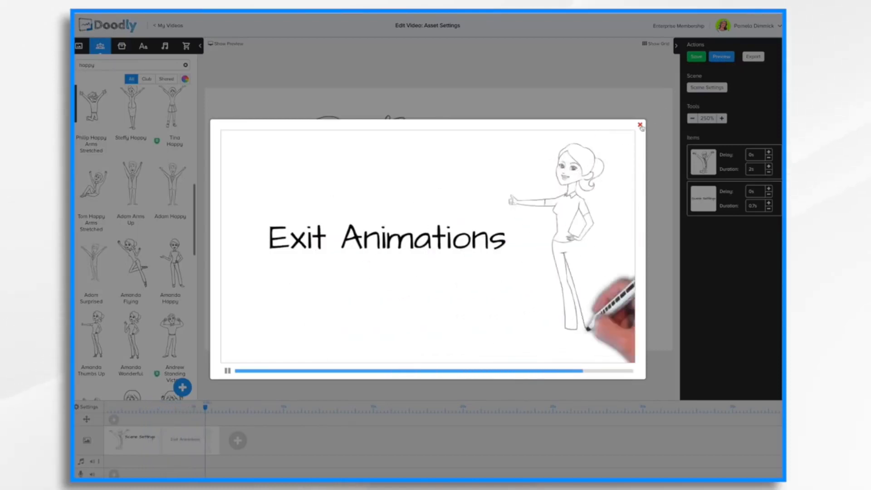
Step: Check the first scene's extra time at the end in its scene settings and preview the video
click(640, 126)
click(712, 89)
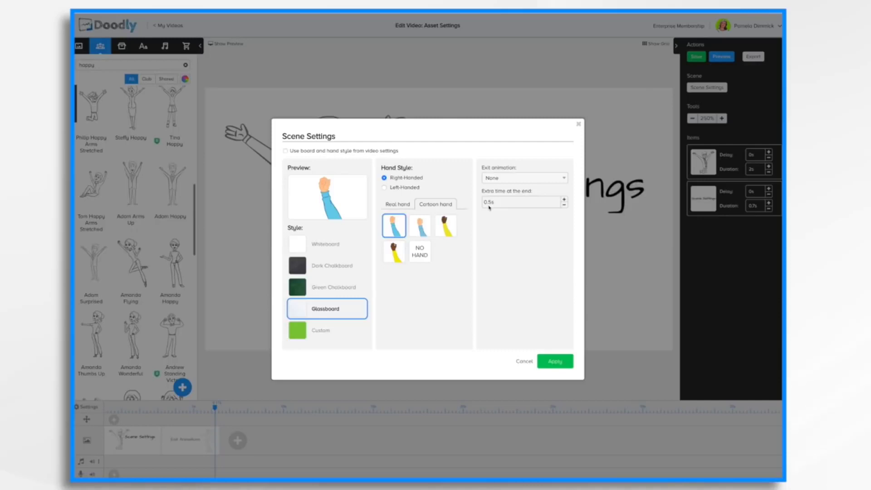
click(579, 125)
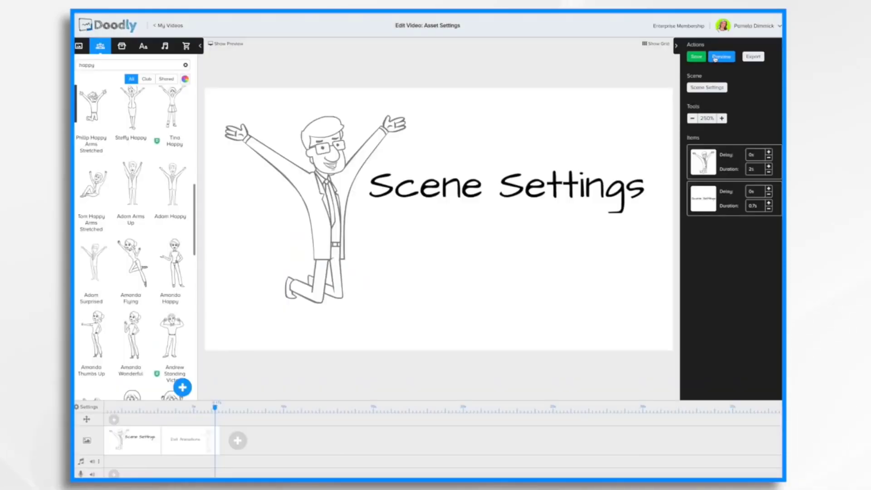
click(722, 57)
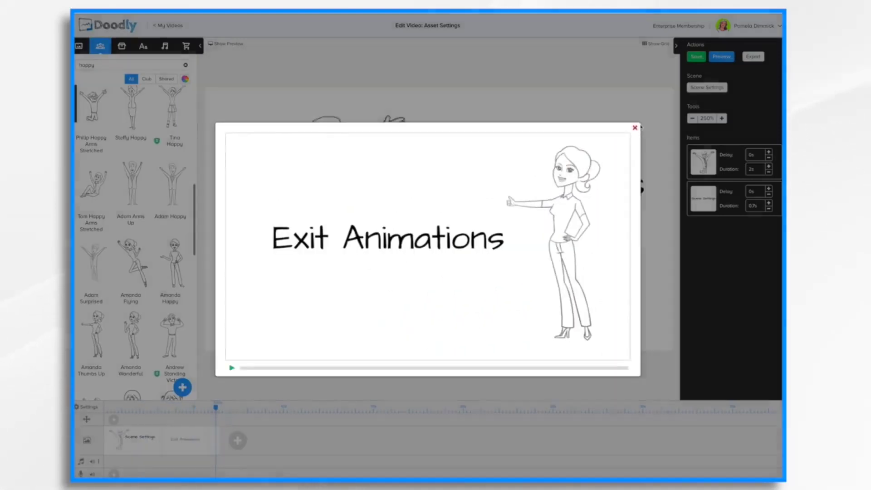
click(641, 126)
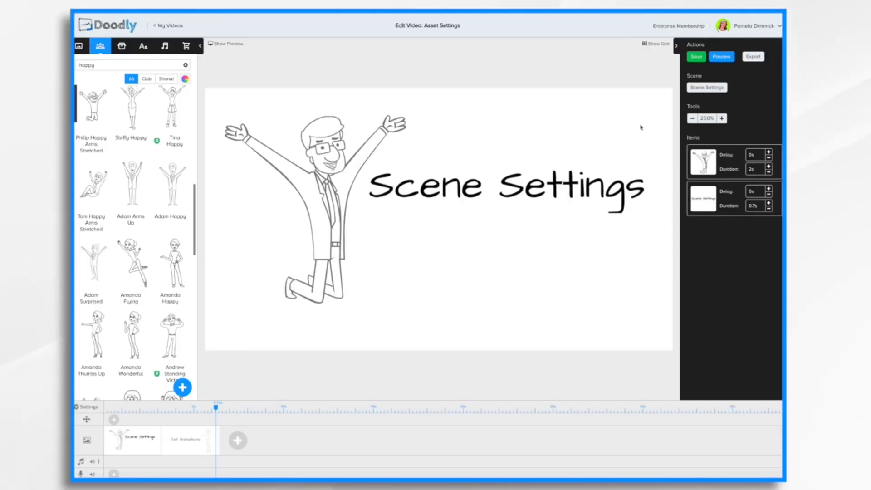
Step: Increase the first scene's extra time at the end, apply the setting and preview the video
click(711, 89)
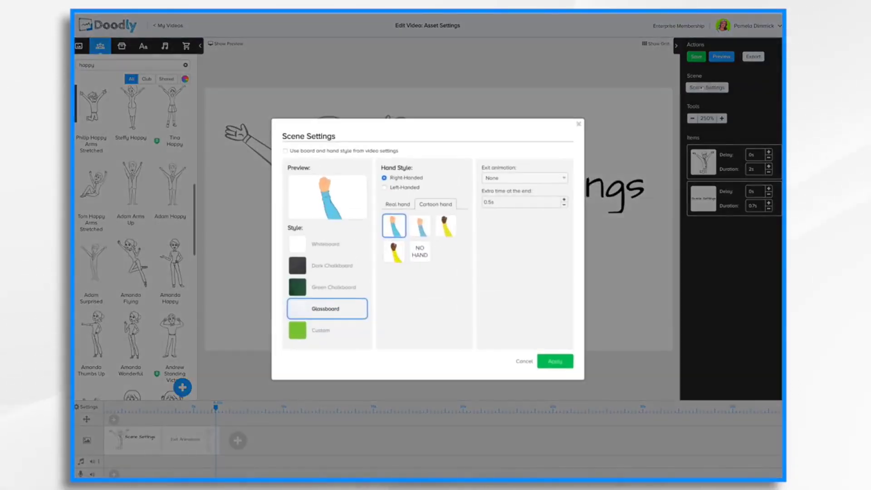
click(511, 206)
click(560, 361)
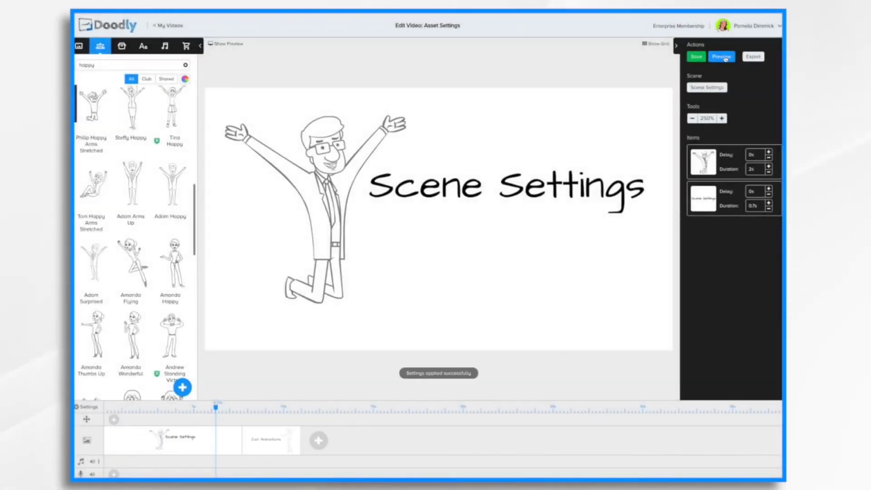
click(725, 58)
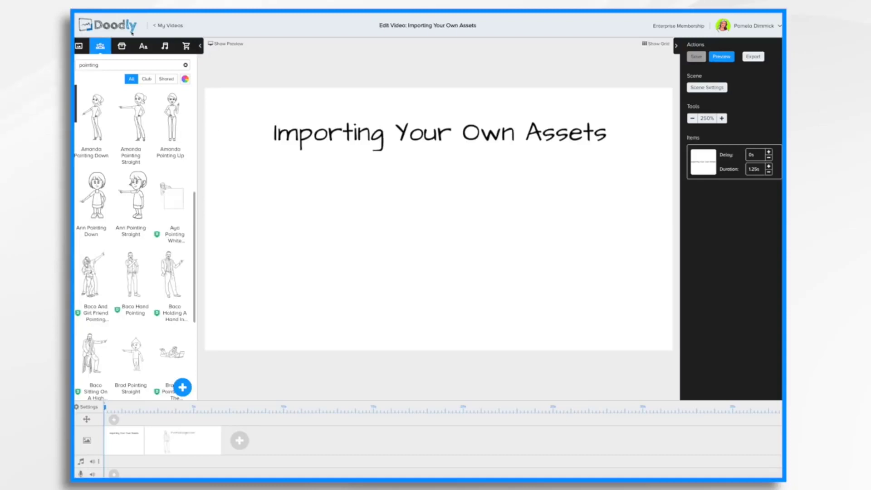
Step: Import car.png from the Desktop as a new prop titled "fast car"
click(121, 46)
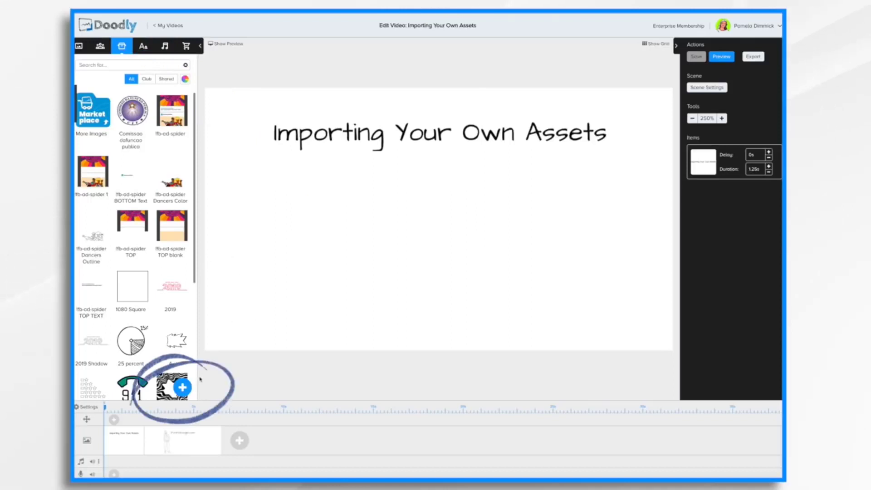
click(183, 389)
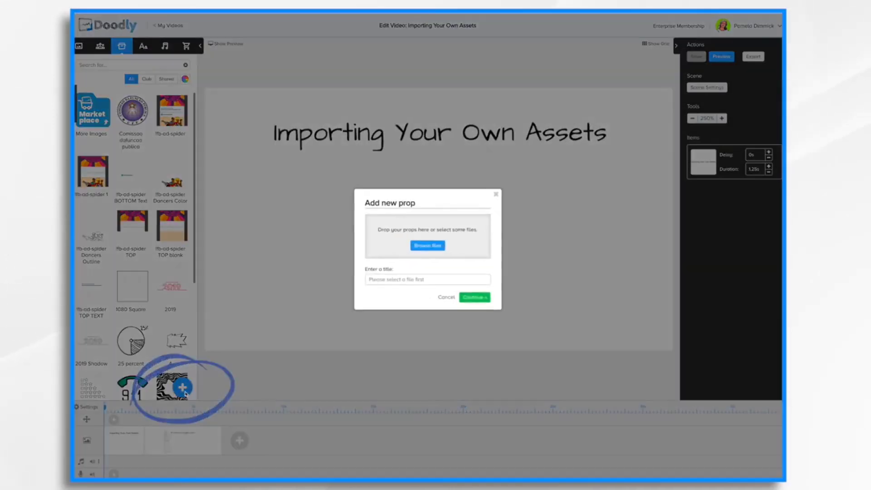
click(435, 248)
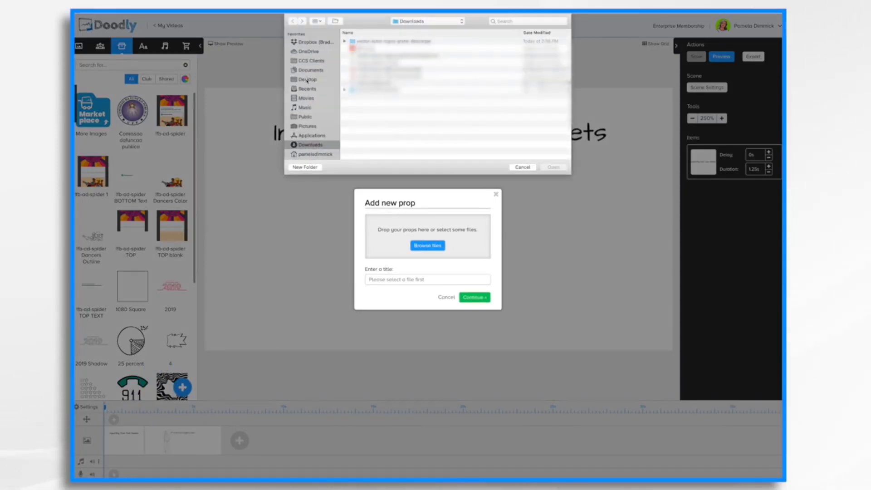
click(307, 80)
click(368, 43)
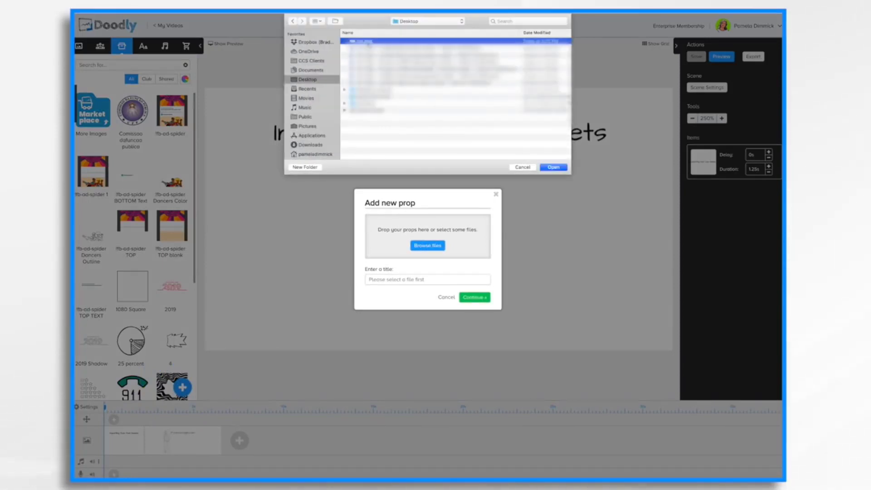
click(553, 168)
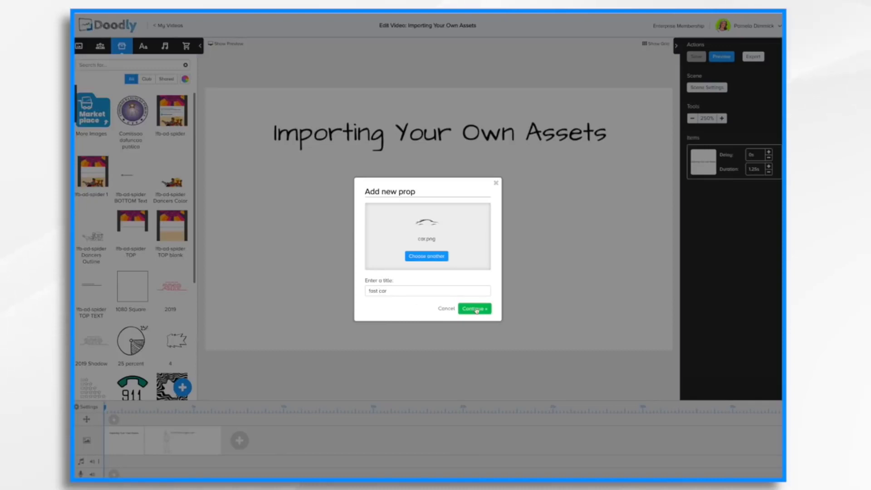
click(477, 311)
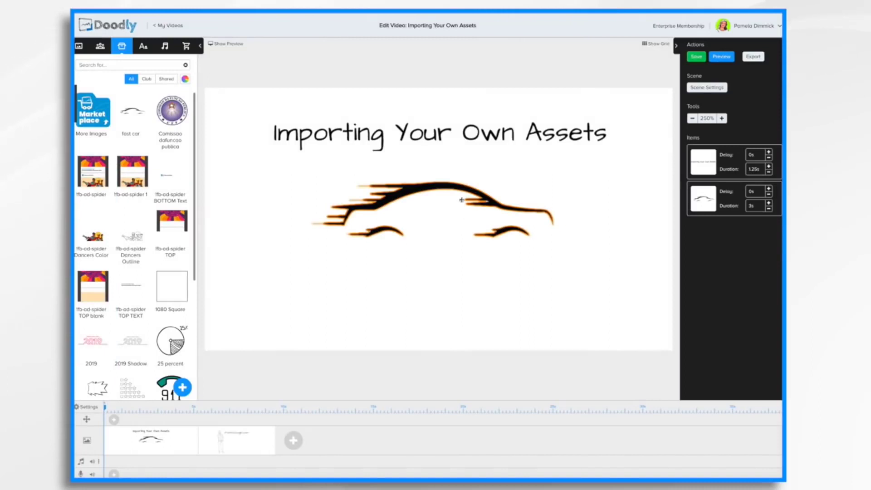
Step: Move the fast car prop lower beneath the title on the first scene and preview the video
click(462, 202)
drag(462, 202, 450, 246)
click(617, 265)
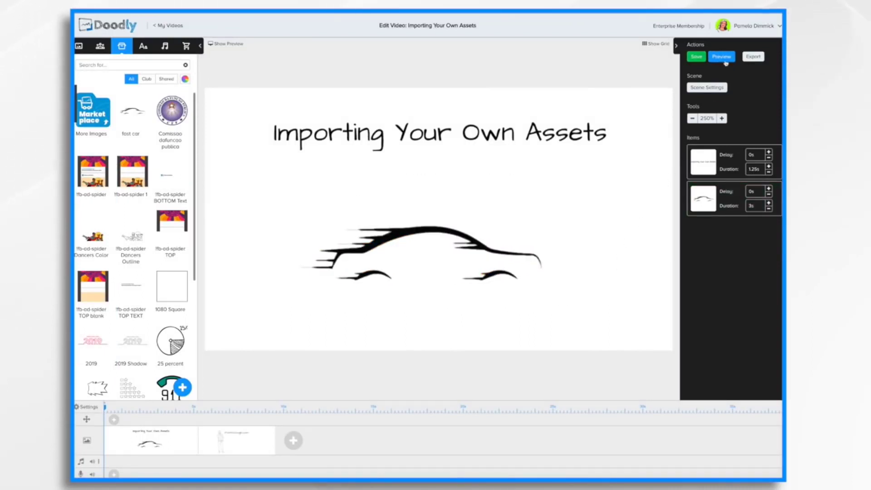
click(723, 58)
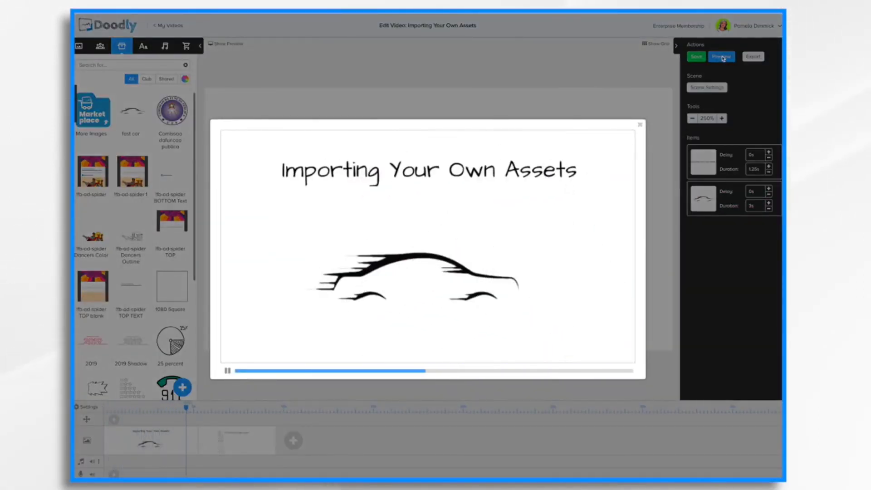
click(639, 126)
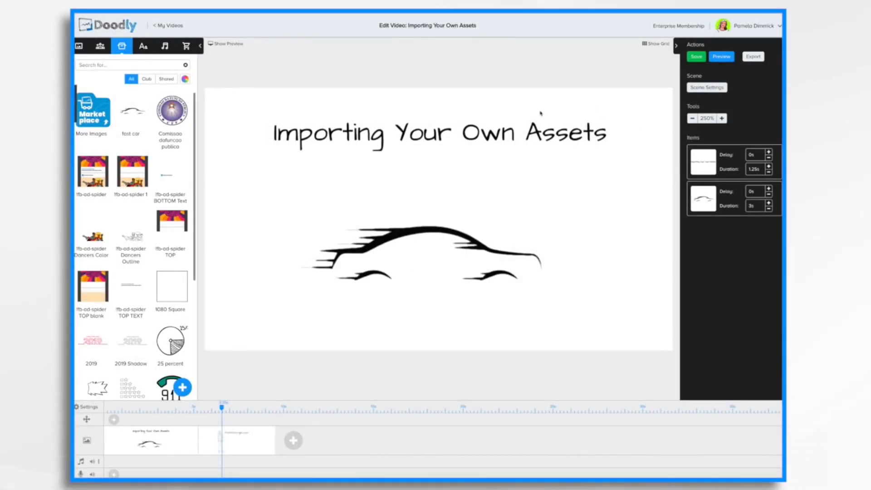
Step: Open the fast car asset for editing and switch its background to Black, Transparent and back to White
click(430, 229)
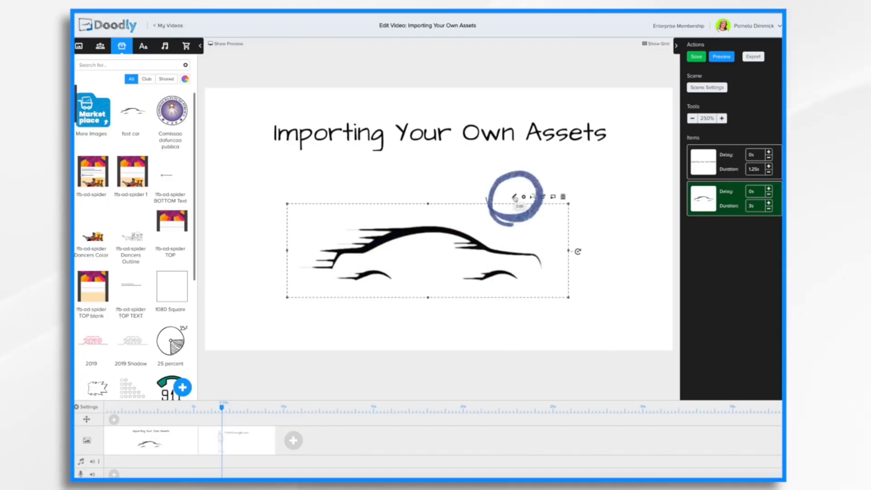
click(515, 198)
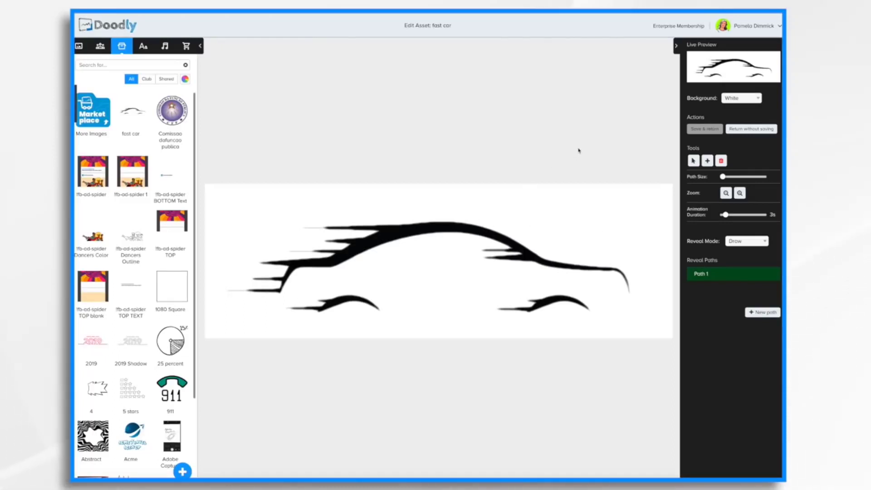
click(759, 100)
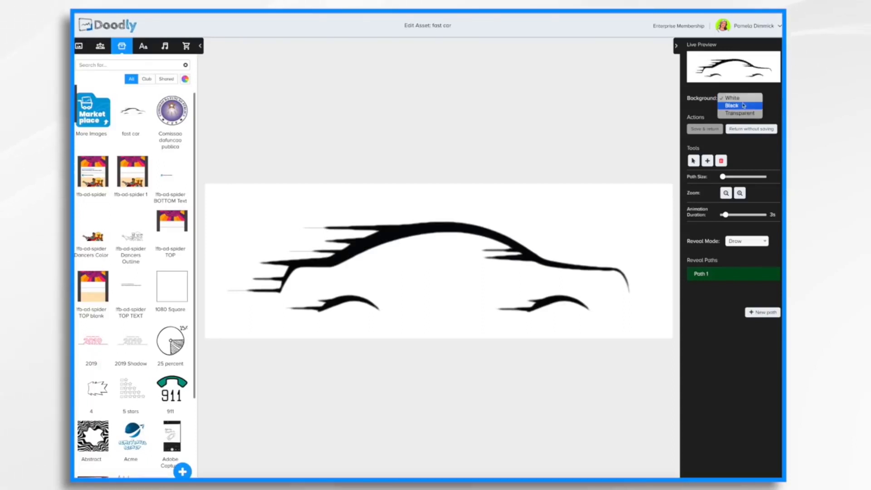
click(744, 105)
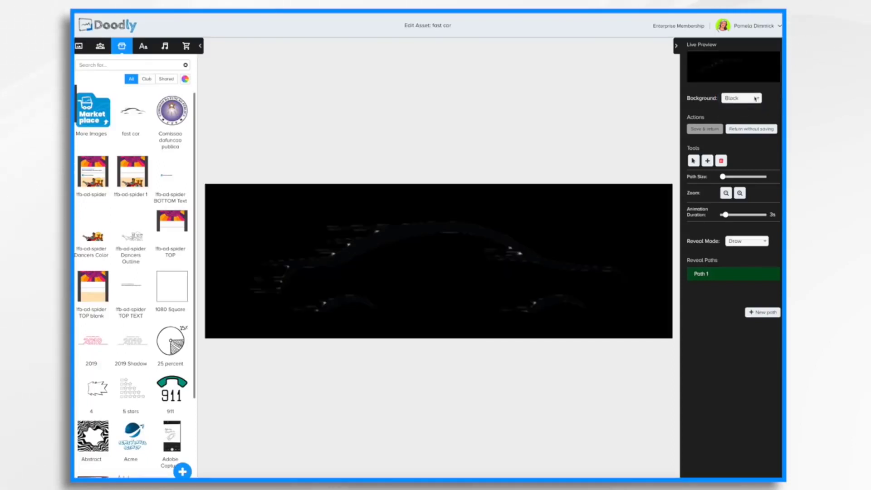
click(755, 98)
click(749, 108)
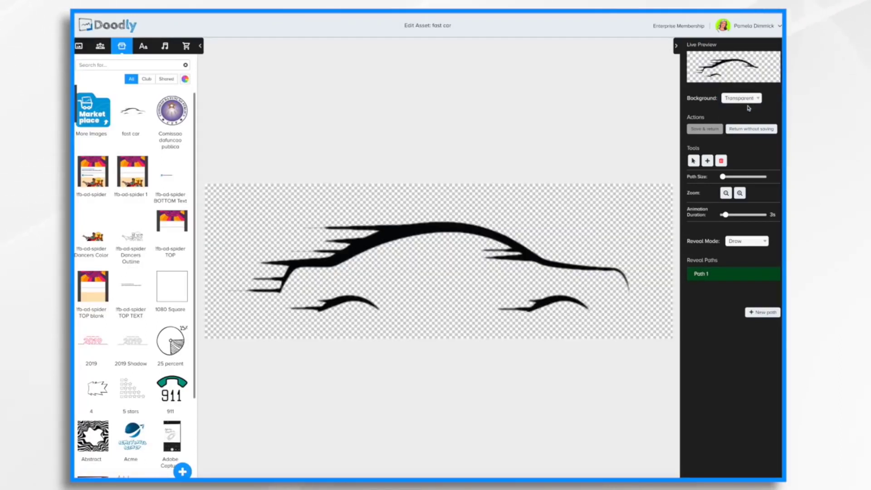
click(743, 99)
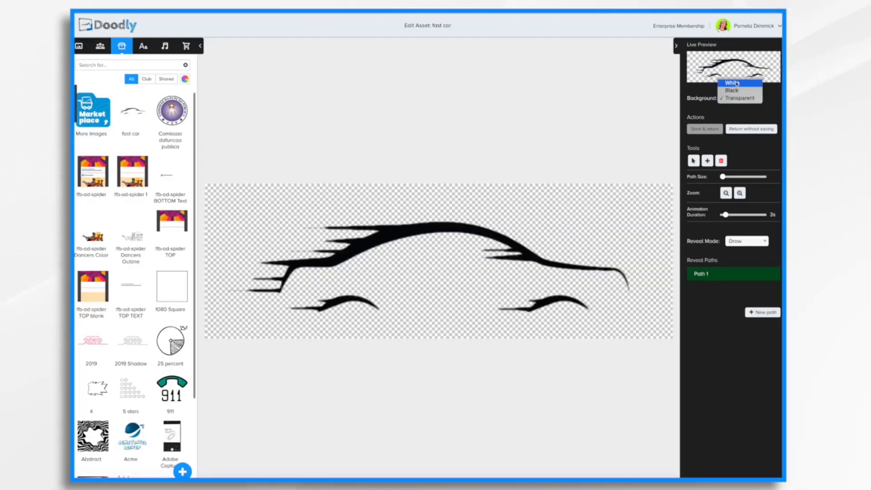
click(737, 84)
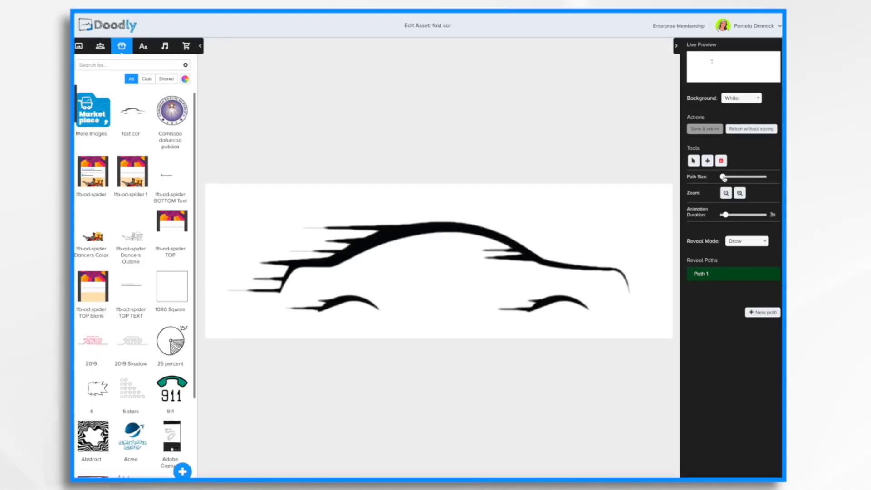
Step: Try the path size and zoom controls on the fast car asset and look at the reveal mode options
mouse_move(724, 178)
mouse_down()
mouse_move(736, 178)
mouse_move(714, 179)
mouse_up()
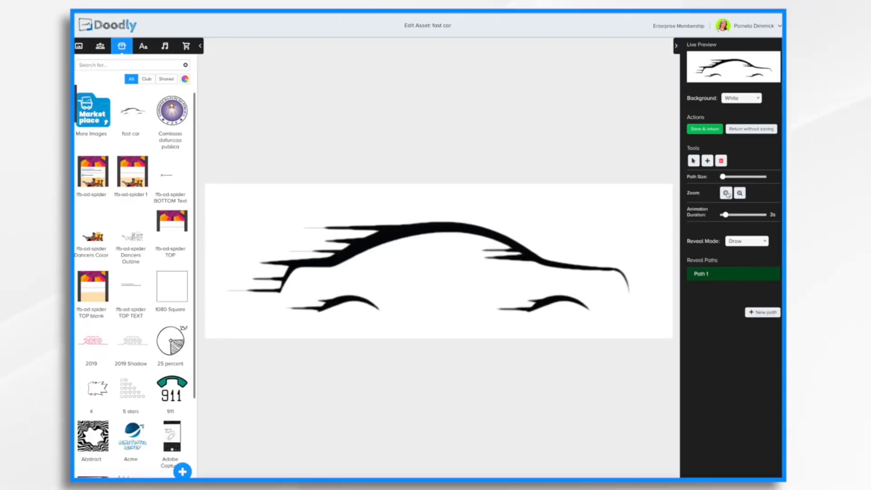
click(726, 194)
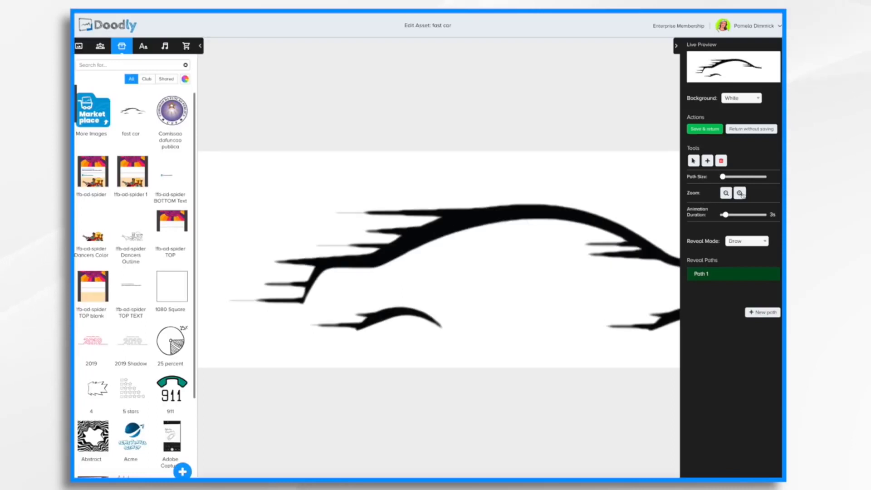
click(726, 193)
click(726, 193)
click(726, 193)
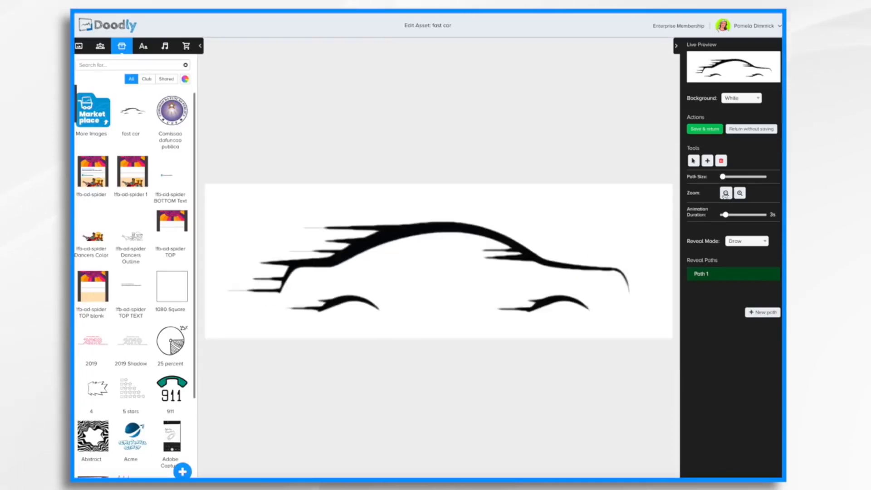
click(760, 242)
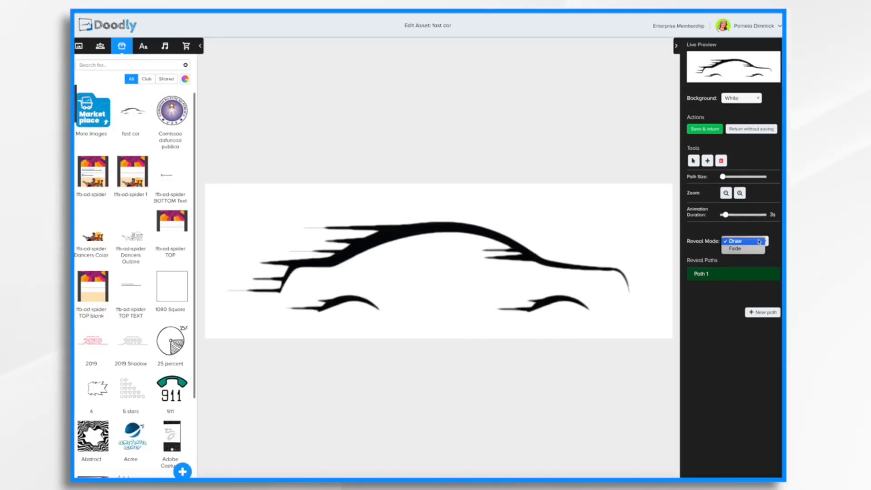
click(773, 234)
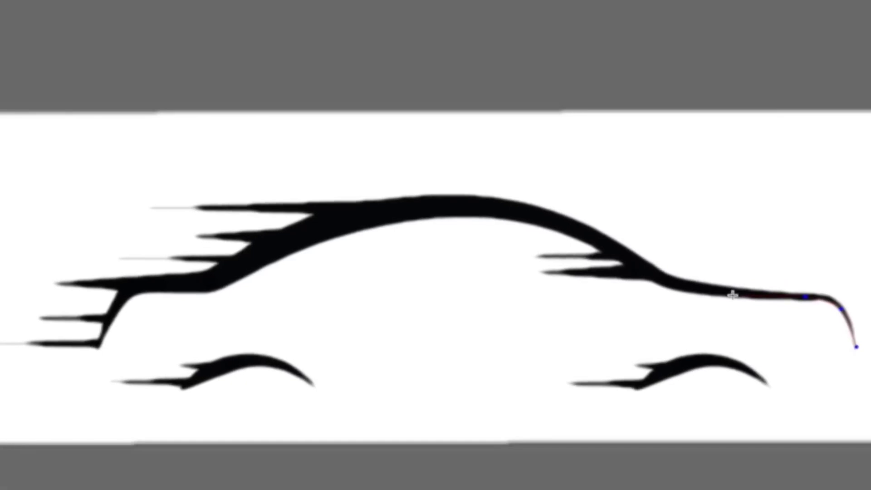
Step: Trace the first reveal path along the car's hood and the second path over the two windshield speed lines
click(733, 294)
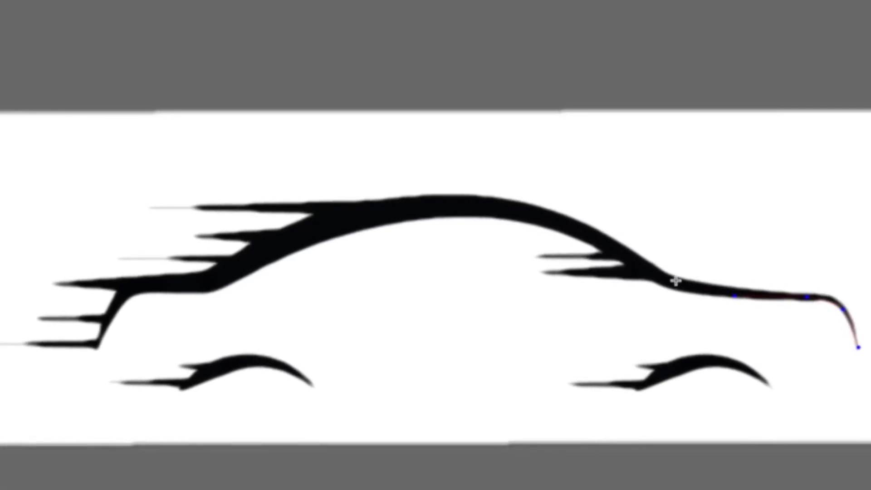
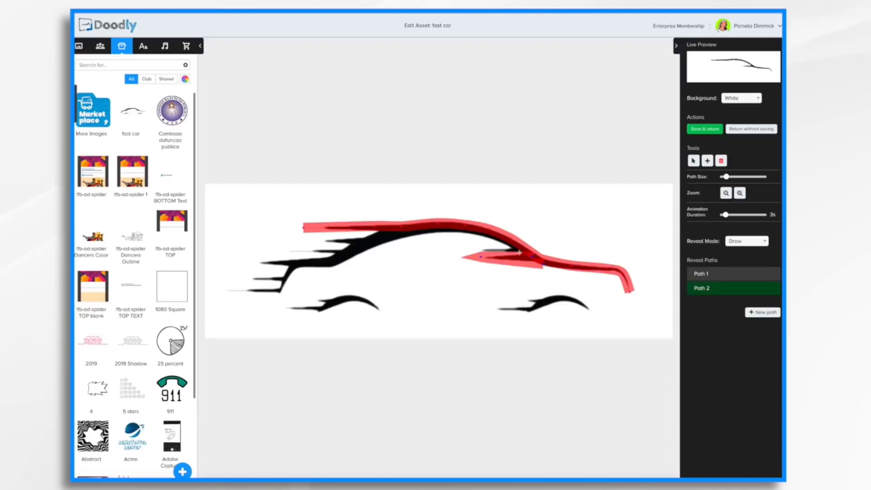
click(482, 250)
click(516, 250)
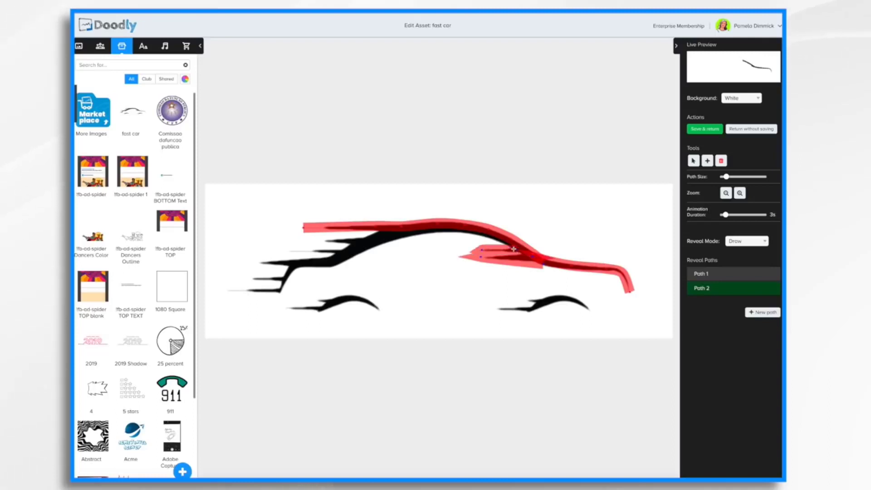
Step: Continue Path 2 backward along the lower part of the roofline and down to the rear bumper
click(490, 237)
click(448, 230)
click(402, 232)
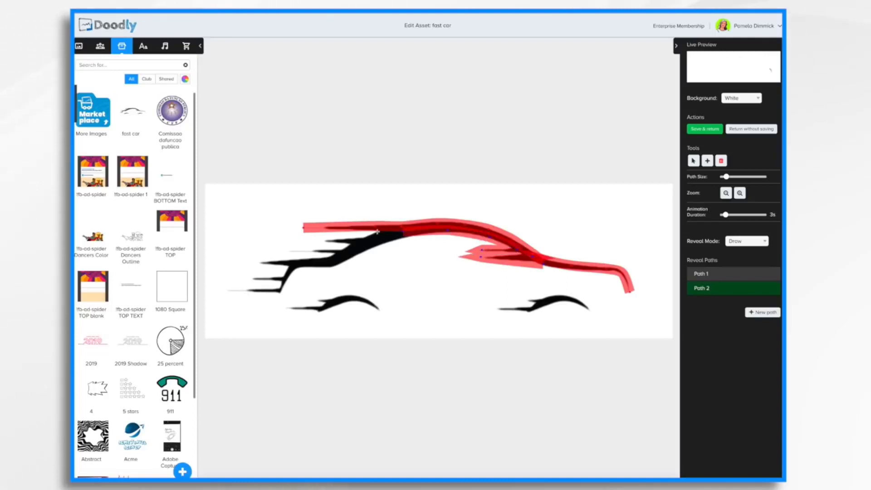
click(378, 231)
click(358, 239)
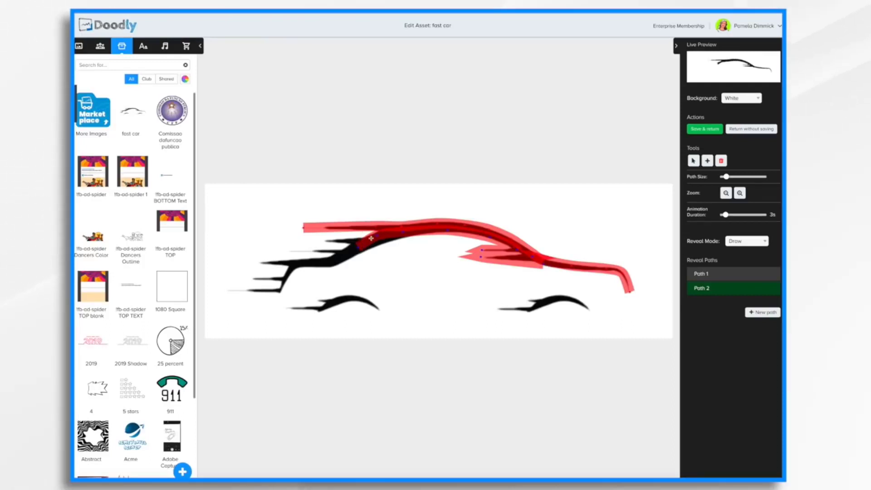
click(337, 257)
click(328, 262)
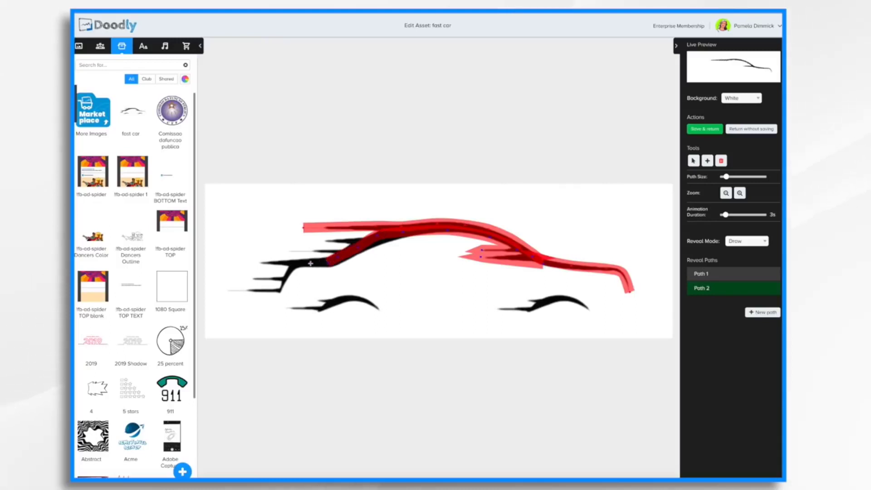
click(295, 262)
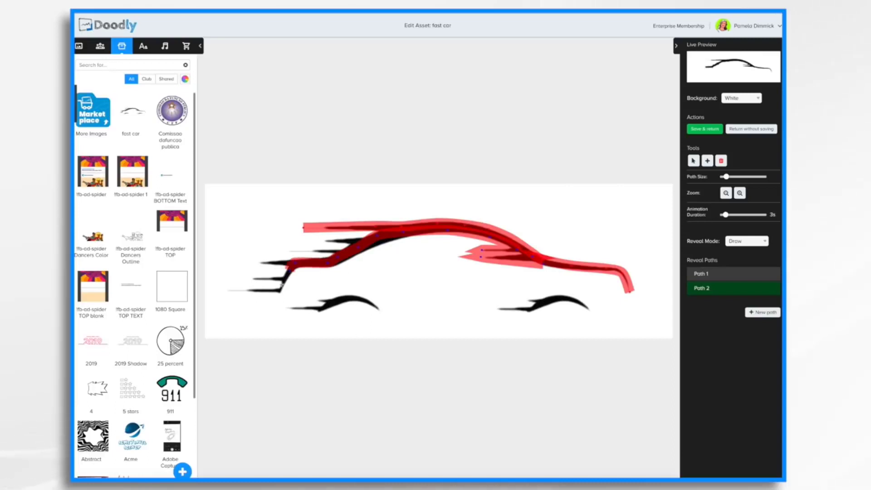
click(280, 292)
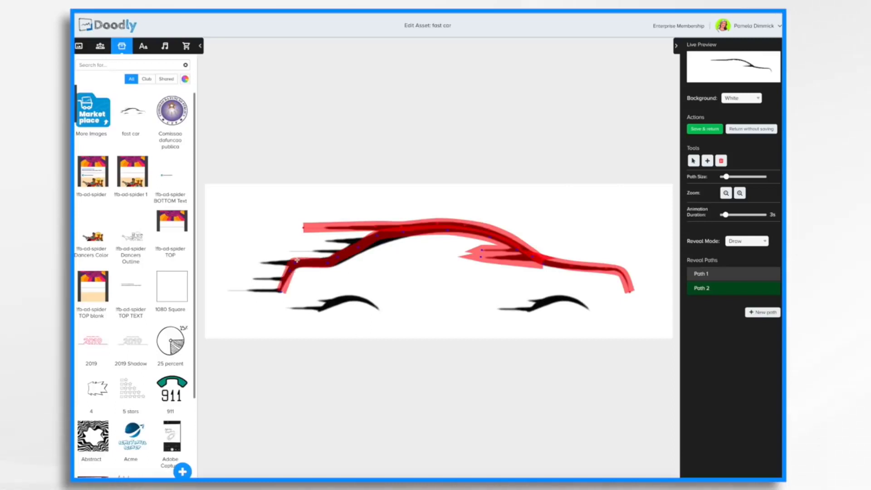
click(296, 265)
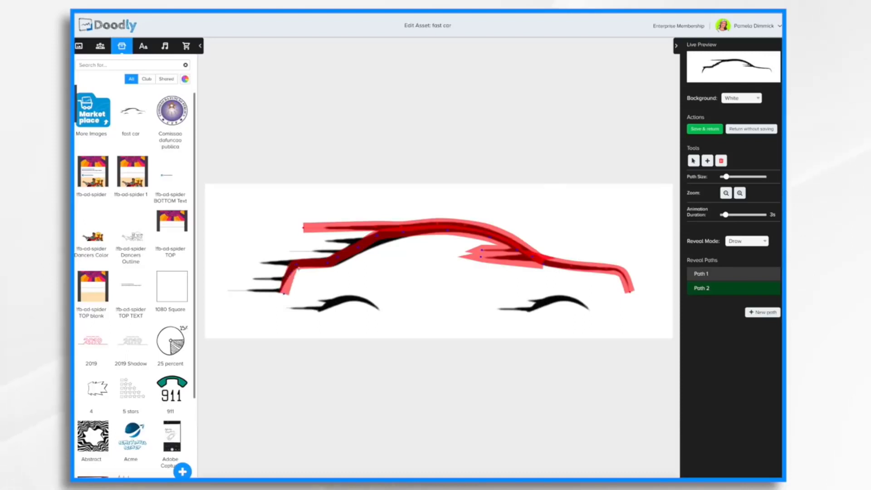
click(360, 248)
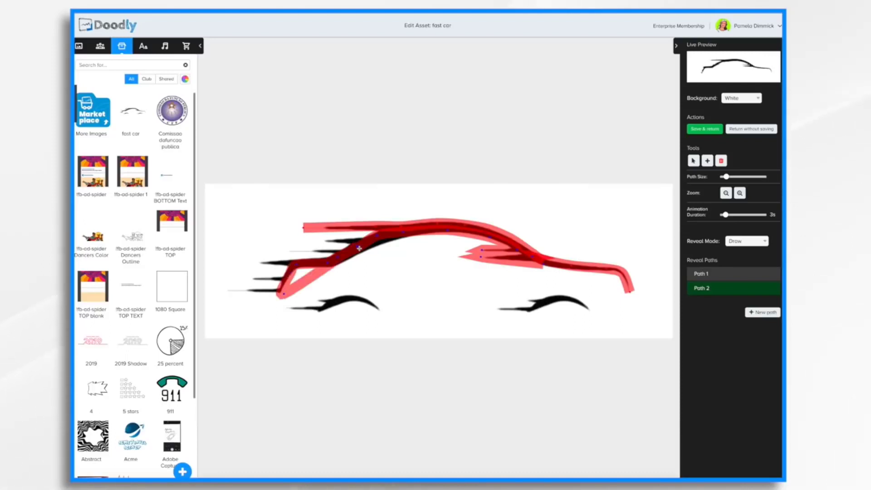
key(ctrl+z)
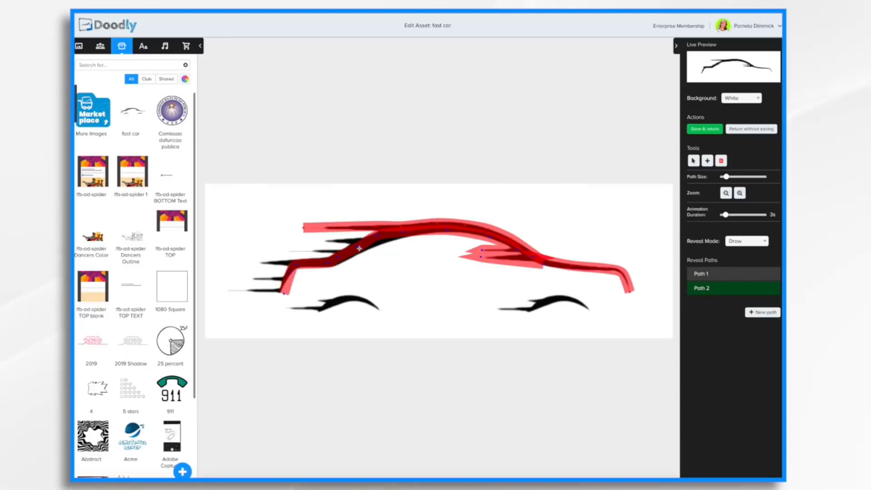
Step: Add a third reveal path along the lower edge of the rear roof curve, ending at the trunk
click(769, 314)
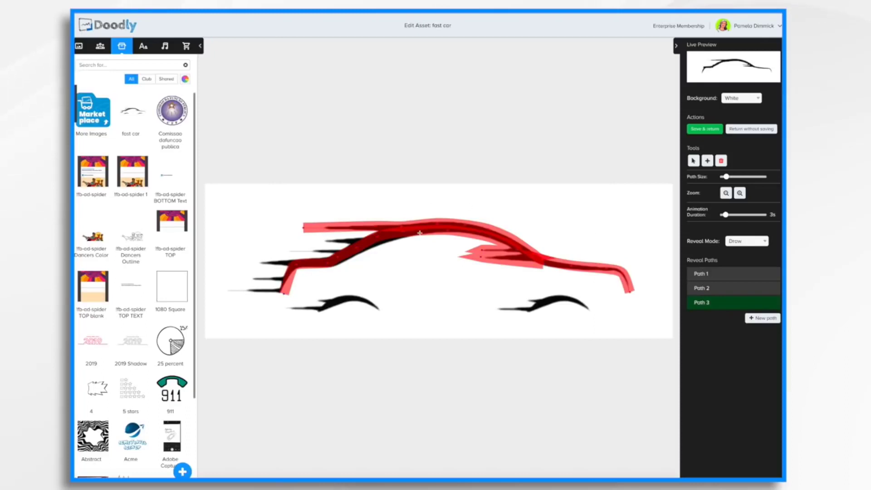
click(377, 245)
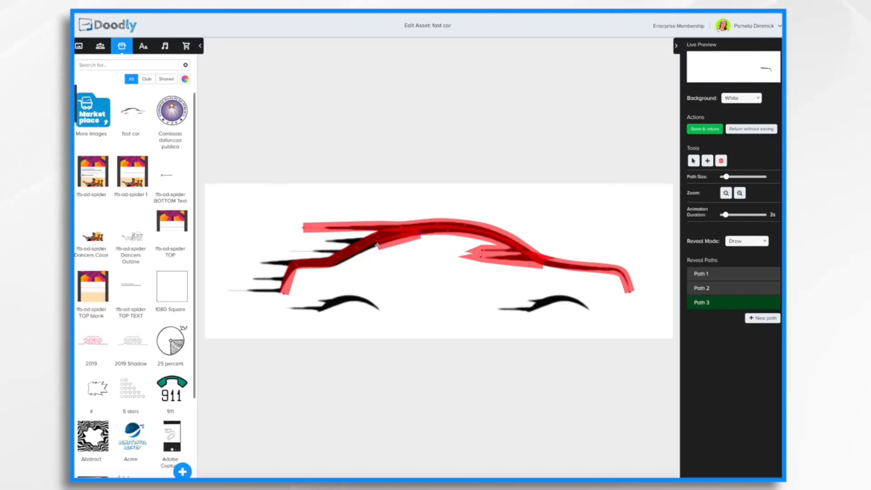
click(331, 269)
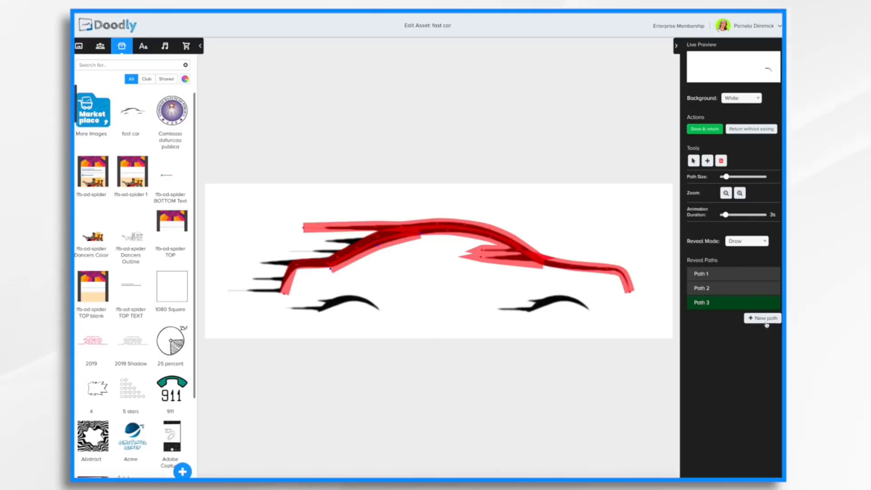
Step: Add a fourth reveal path zigzagging over the speed lines at the back of the car, down to the rear bumper
click(766, 320)
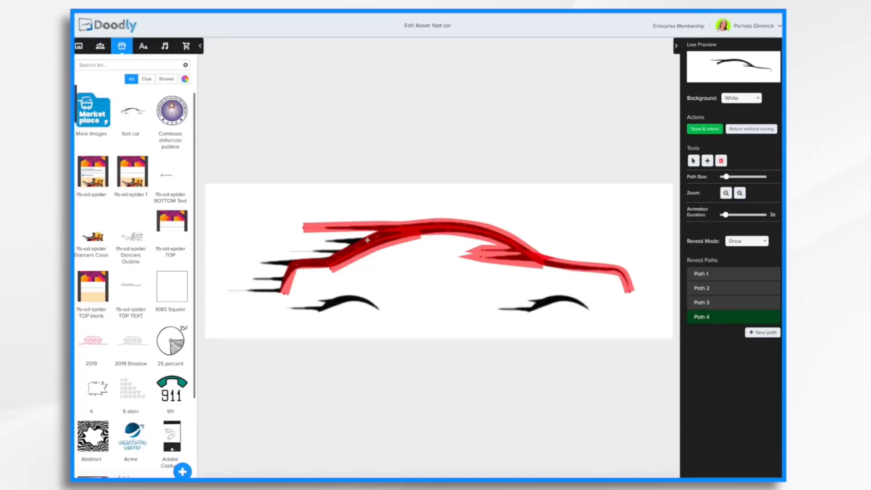
drag(315, 239, 349, 245)
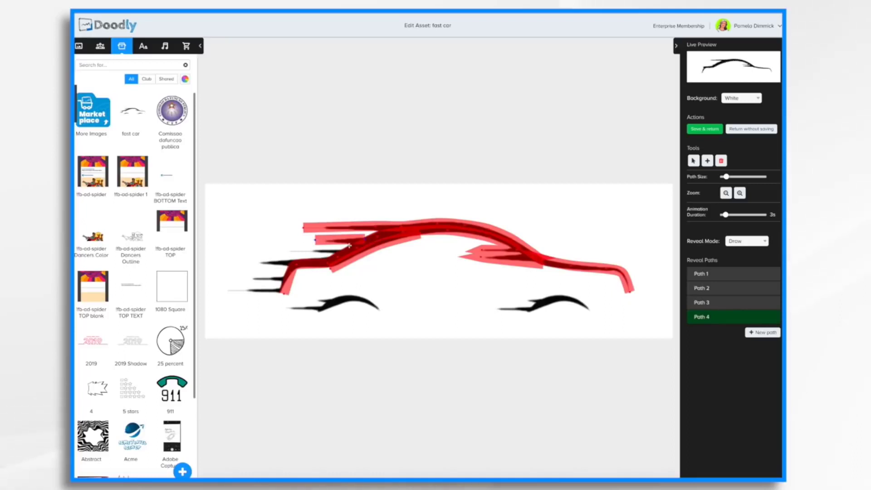
click(355, 246)
click(287, 253)
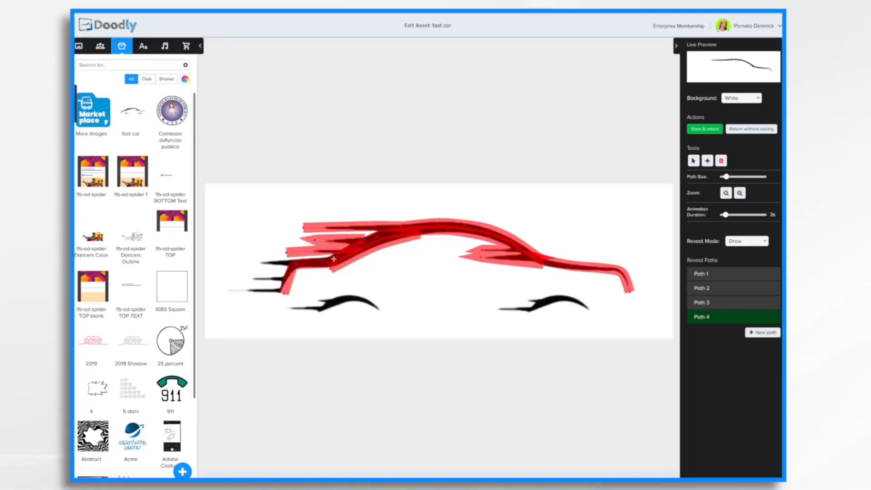
click(335, 260)
click(257, 263)
click(288, 276)
click(250, 279)
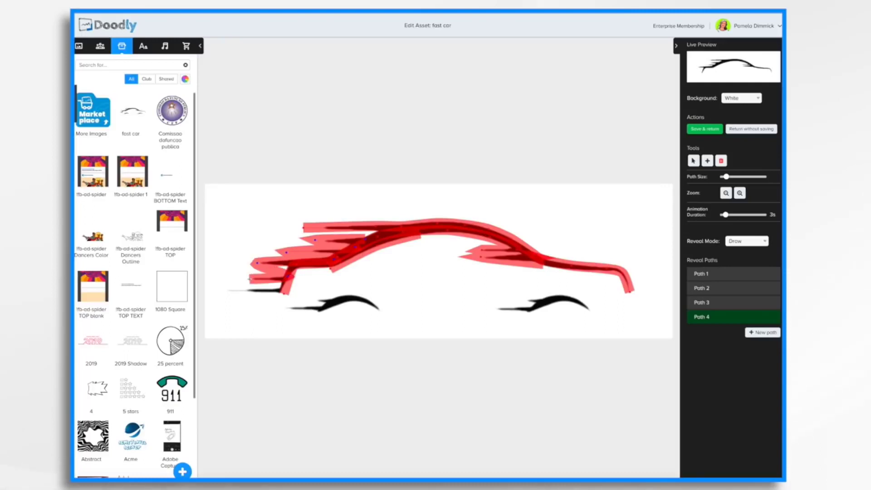
click(222, 291)
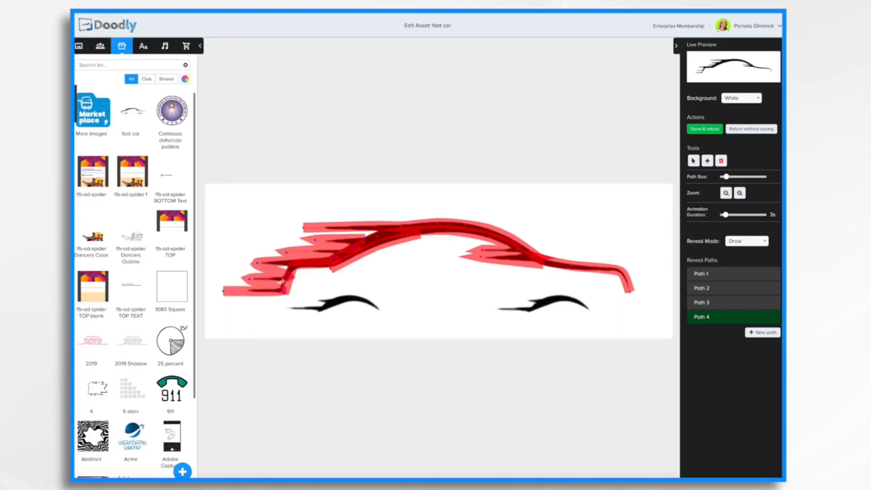
Step: Add a fifth reveal path over the front wheel arch and its speed line, and widen its path size
click(762, 332)
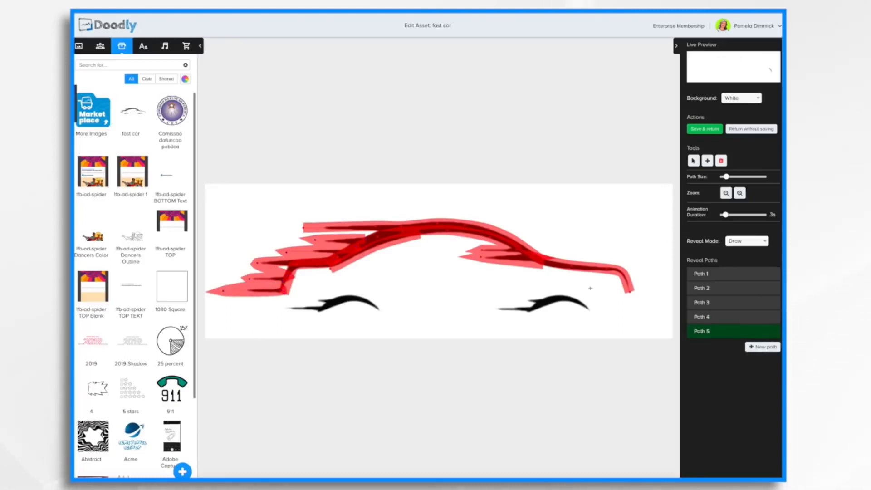
click(592, 312)
click(580, 302)
click(562, 300)
click(539, 306)
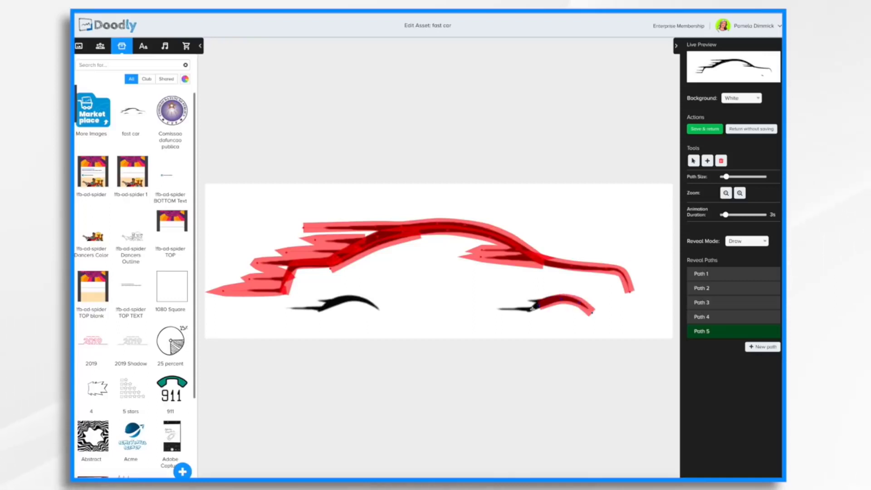
click(496, 309)
click(728, 177)
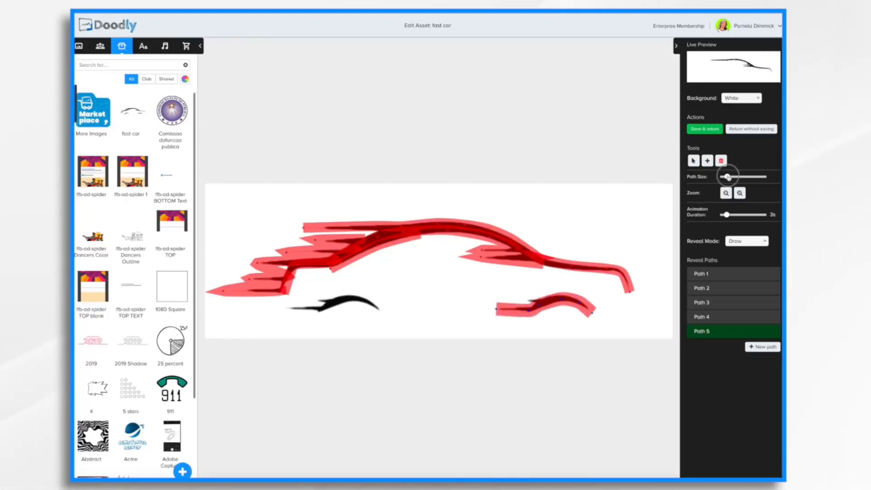
drag(728, 177, 731, 177)
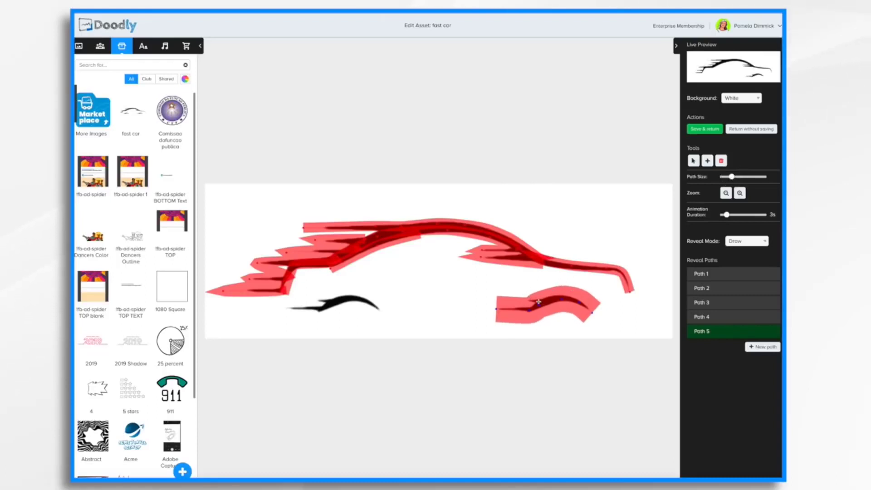
Step: Add a sixth reveal path over the rear wheel arch from its front tip to the end of its speed line
click(763, 347)
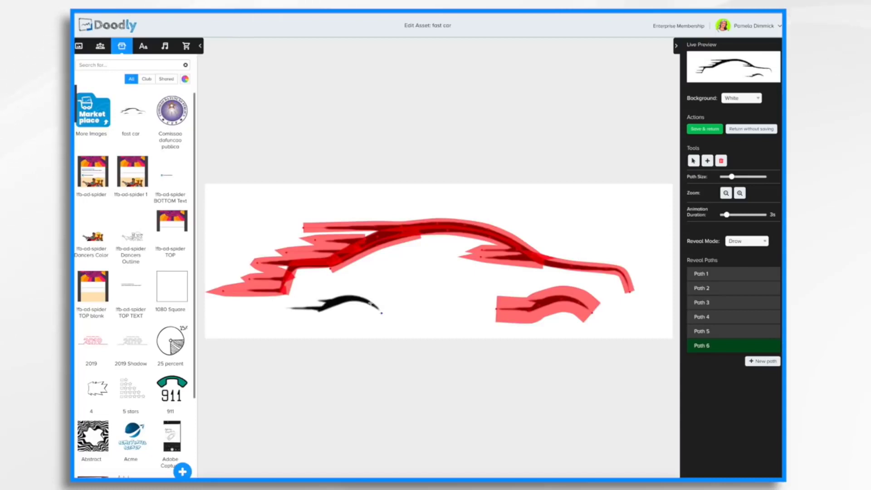
click(363, 300)
click(339, 300)
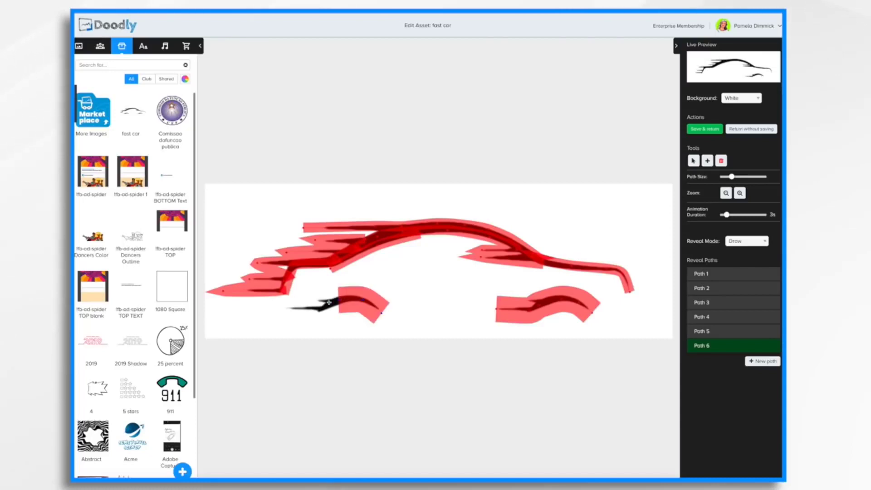
click(309, 310)
click(279, 308)
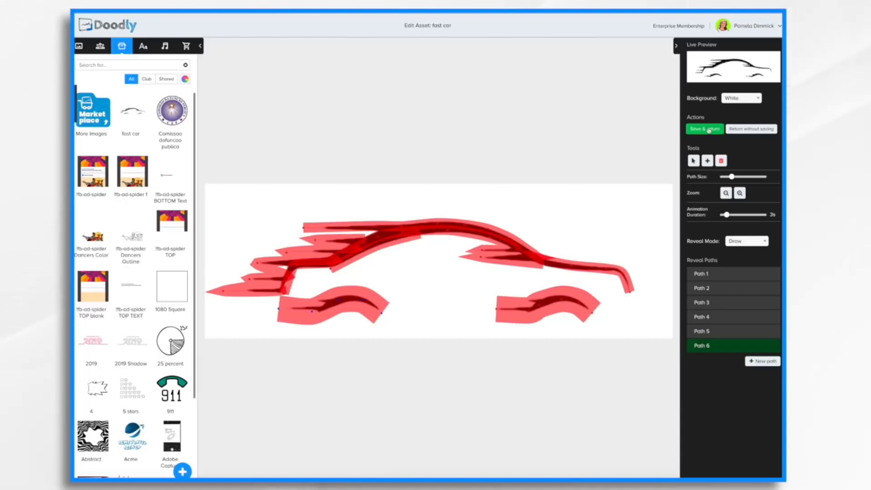
Step: Save the fast car asset, return to the video, and preview the traced drawing animation
click(709, 130)
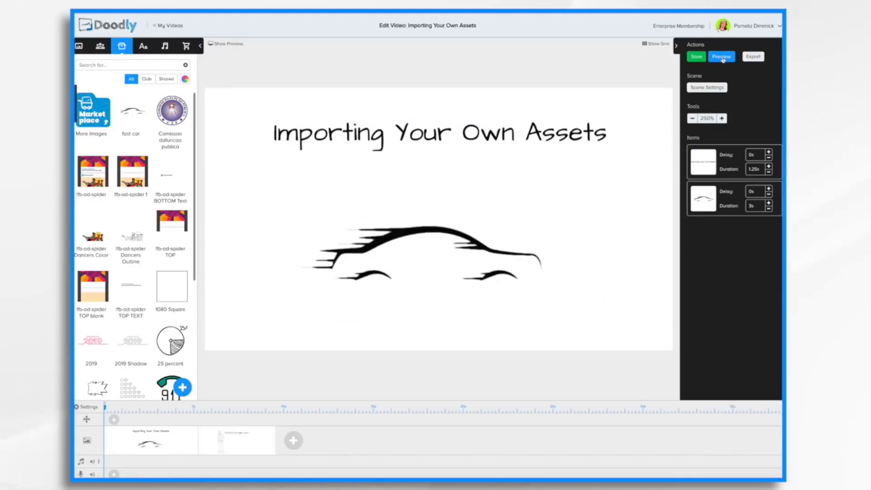
click(722, 57)
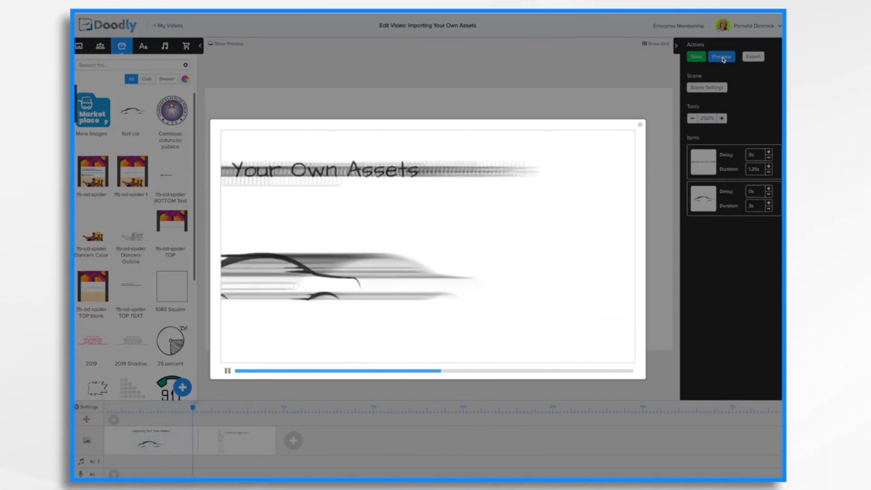
click(640, 124)
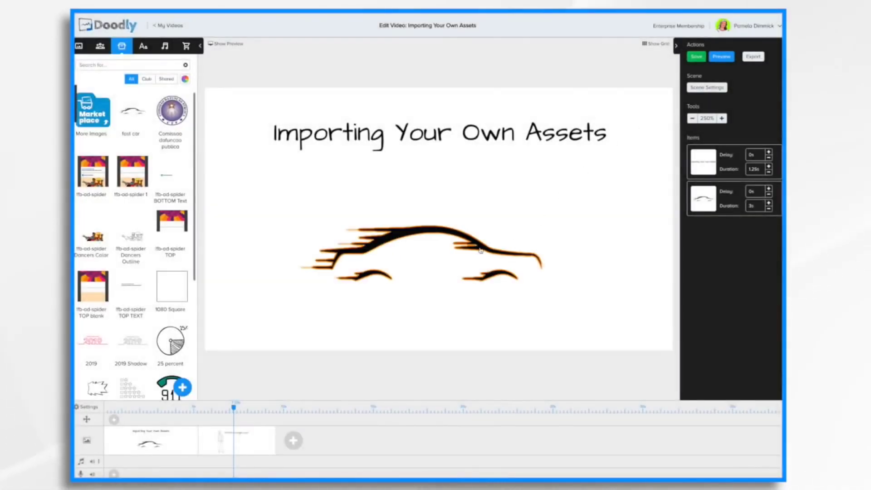
Step: Reopen the fast car asset for editing and shift Path 4's inner point at the upper rear speed line toward the roof
click(496, 225)
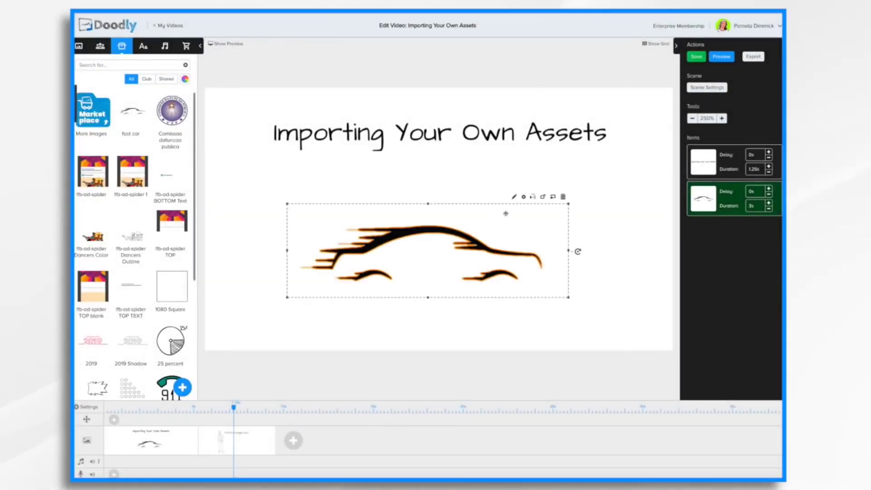
click(514, 197)
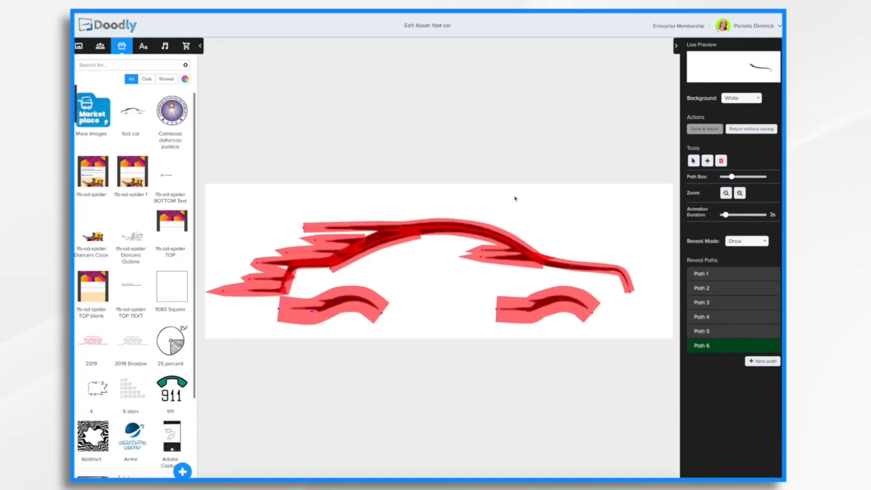
click(740, 194)
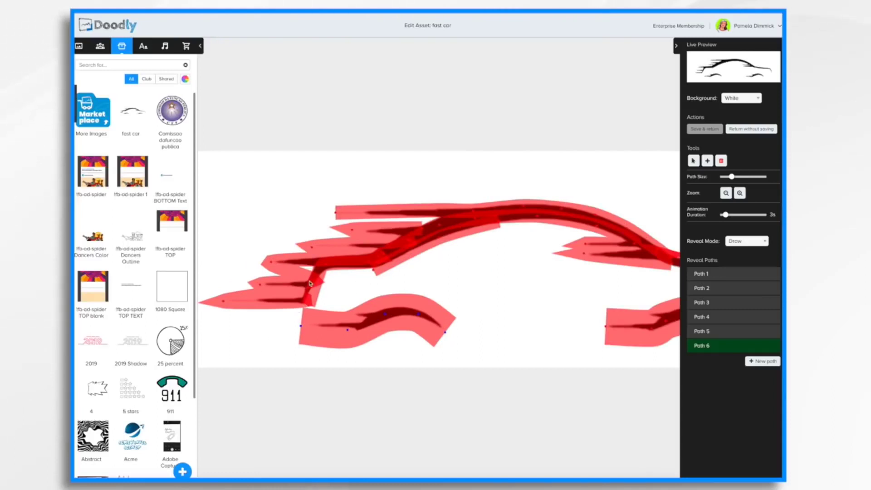
click(423, 231)
click(428, 229)
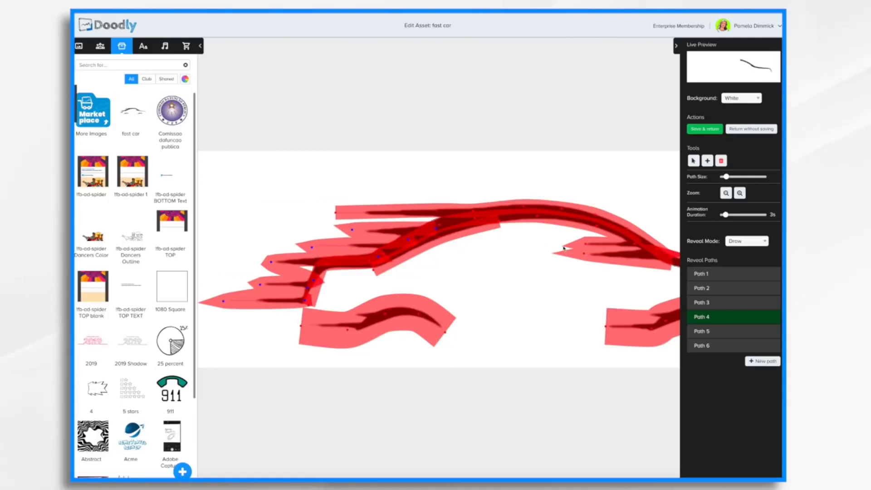
scroll(563, 248, right, 3)
scroll(563, 248, right, 1)
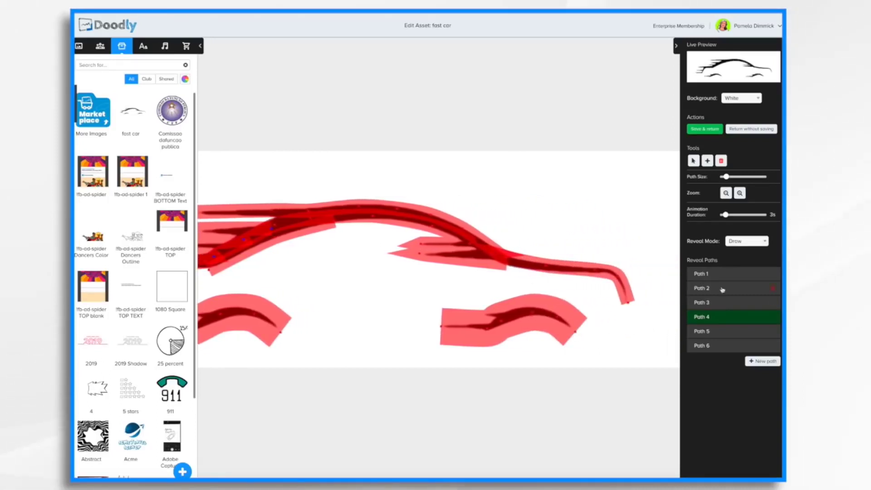
click(726, 194)
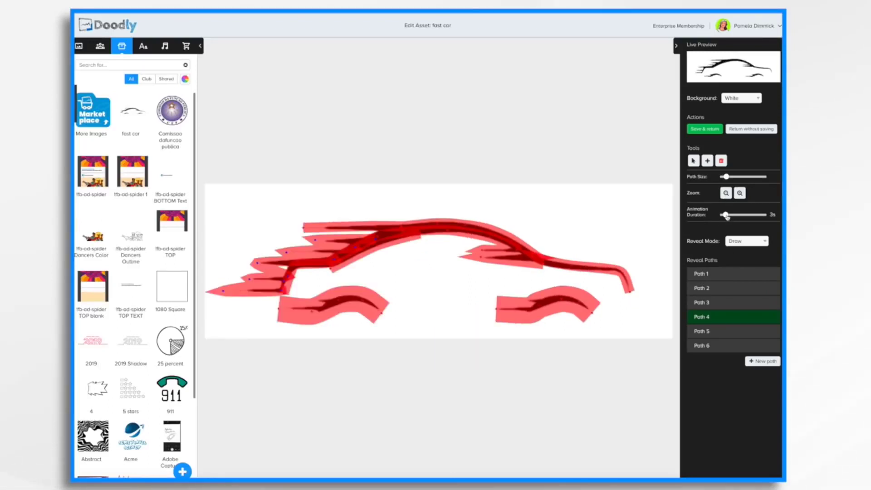
Step: Set the fast car asset's animation duration to 6 seconds
drag(727, 217, 732, 218)
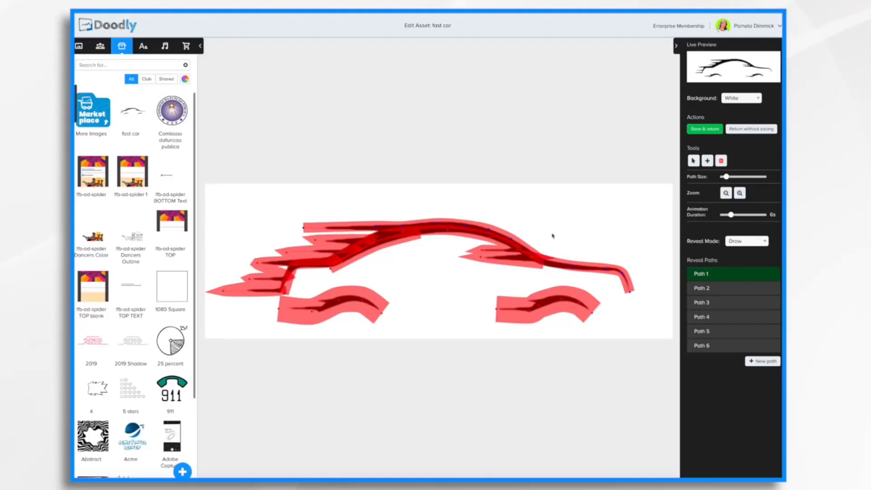
Step: Try extending Path 1 with two extra points above the rear roof speed line, and undo both points
click(306, 202)
click(370, 207)
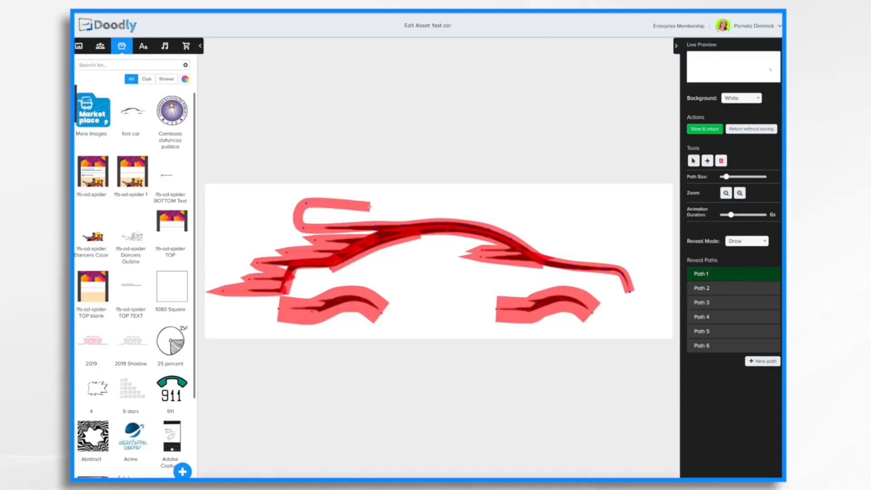
key(ctrl+z)
key(ctrl+z)
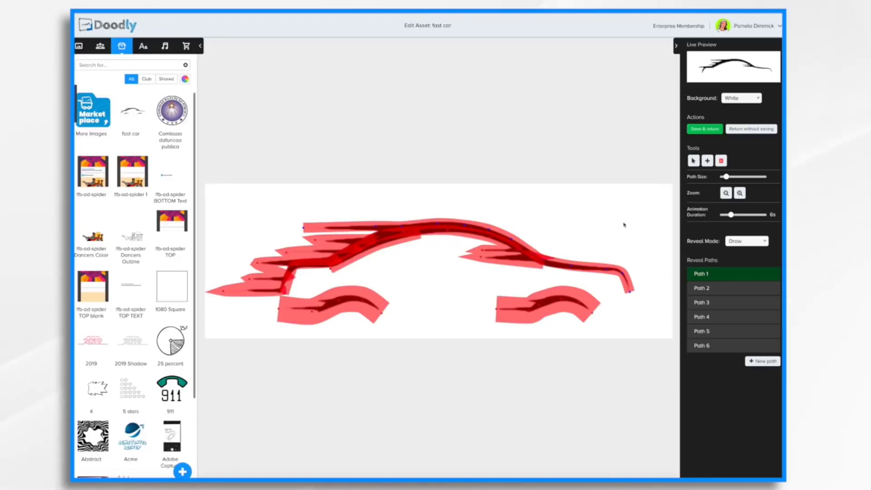
Step: Reshape Path 6 over the rear wheel arch by removing its inner points and placing a single one near the arch's crest
click(562, 301)
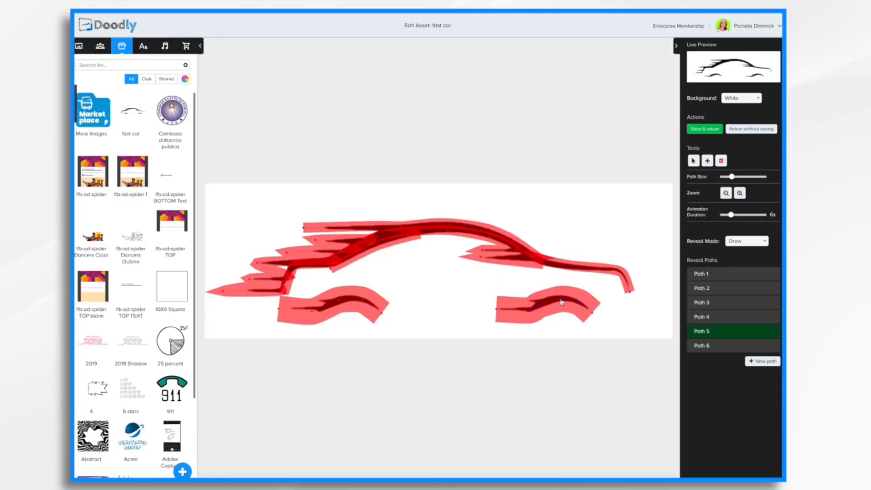
click(481, 259)
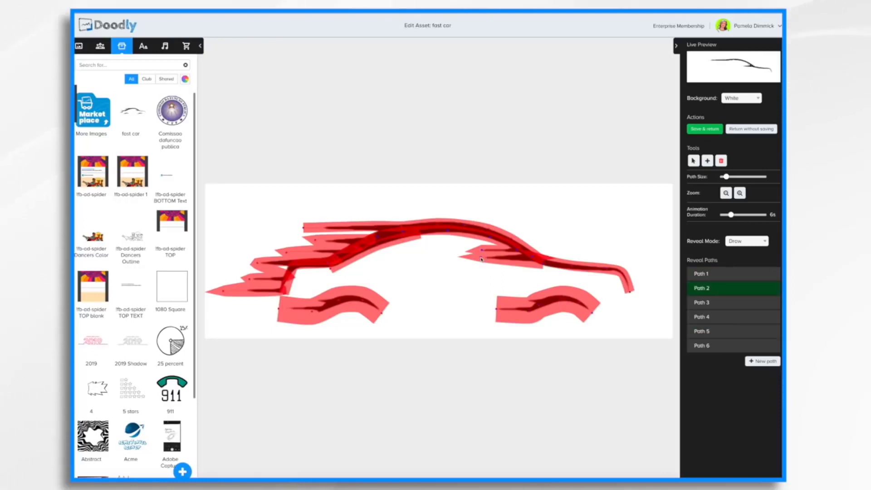
click(363, 303)
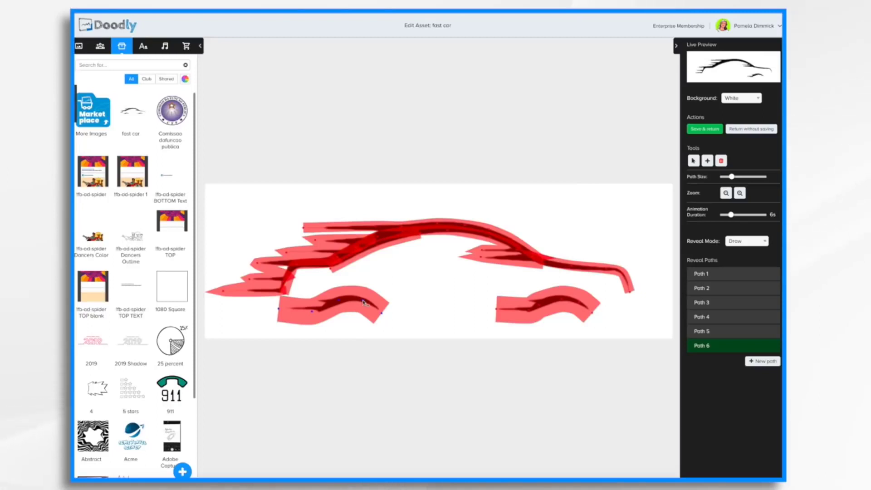
click(339, 302)
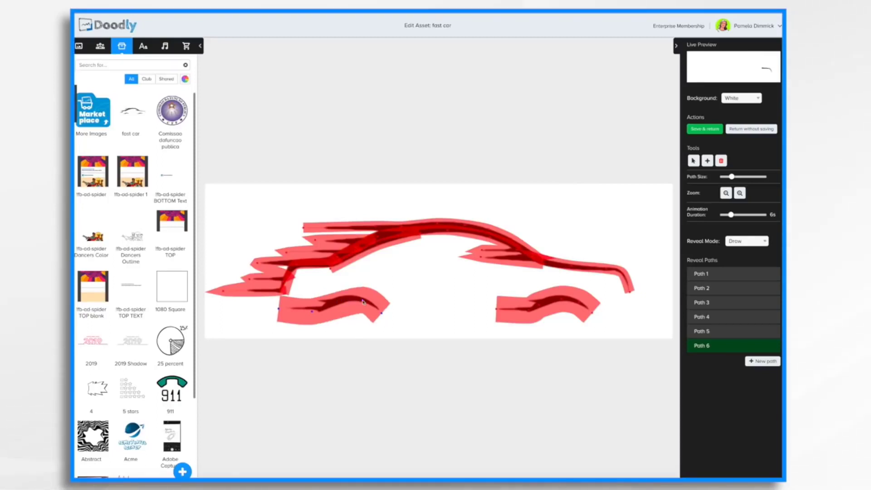
click(363, 302)
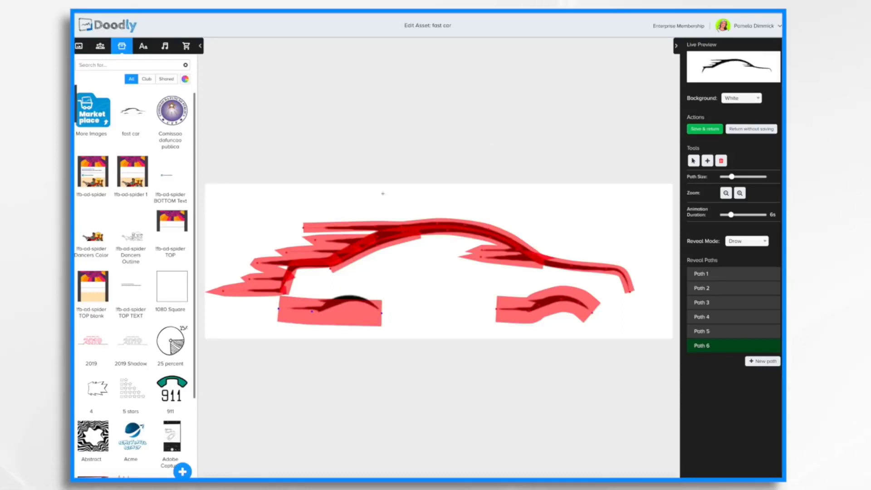
click(354, 304)
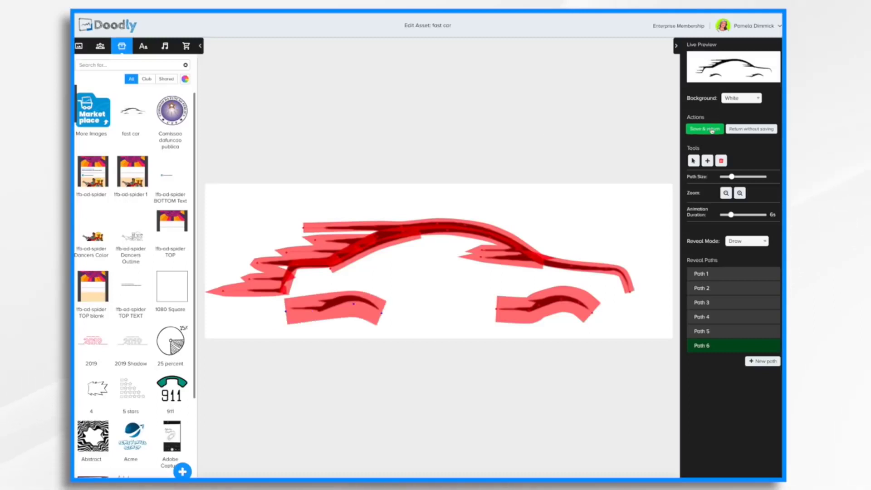
Step: Save the refined fast car asset, return to the video, and preview its drawing animation
click(712, 130)
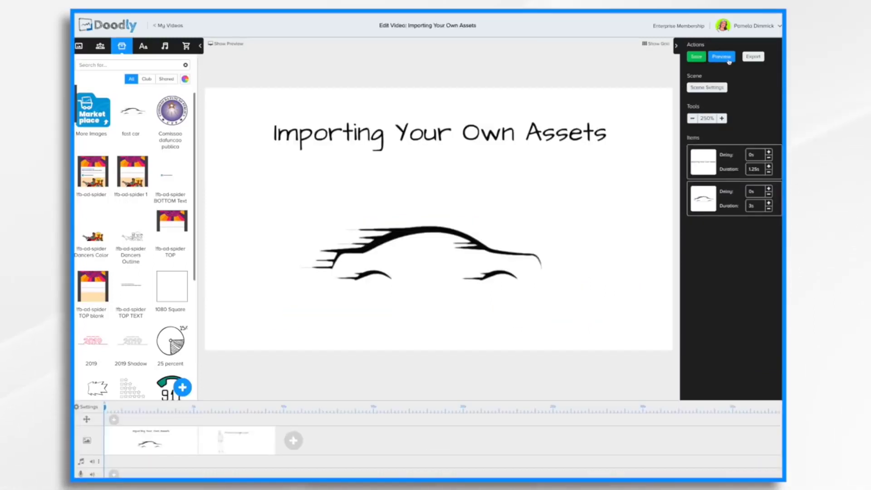
click(725, 57)
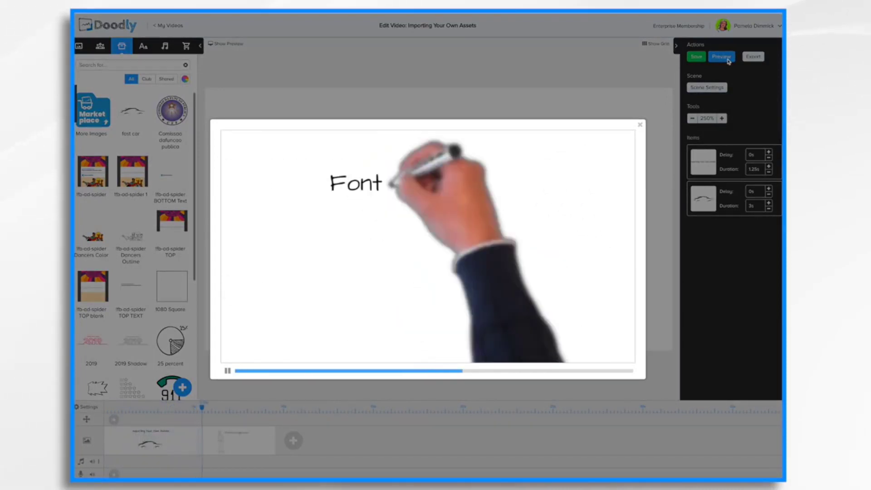
click(641, 125)
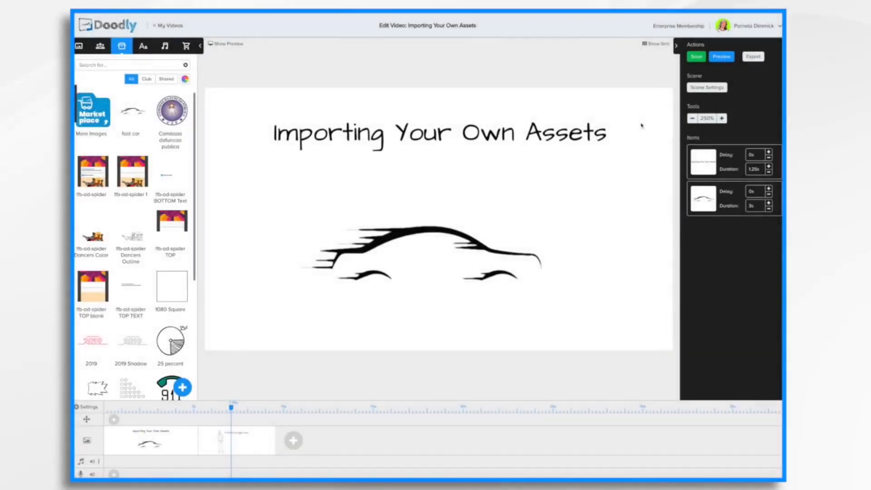
Step: Reopen the fast car asset, change its reveal mode to Fade, save it, and preview the video
click(438, 230)
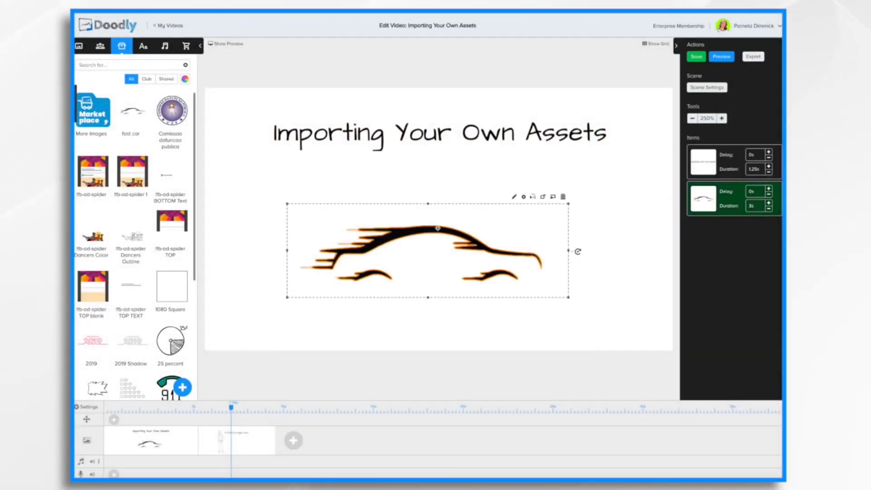
click(515, 199)
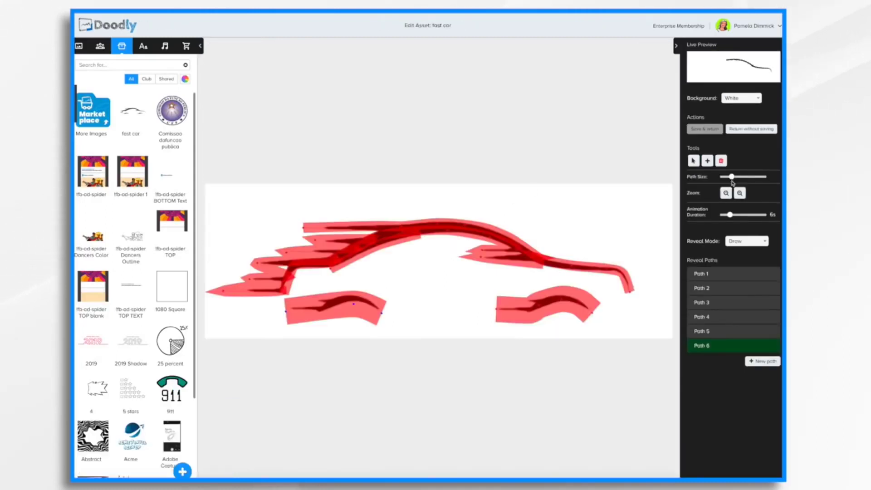
click(757, 242)
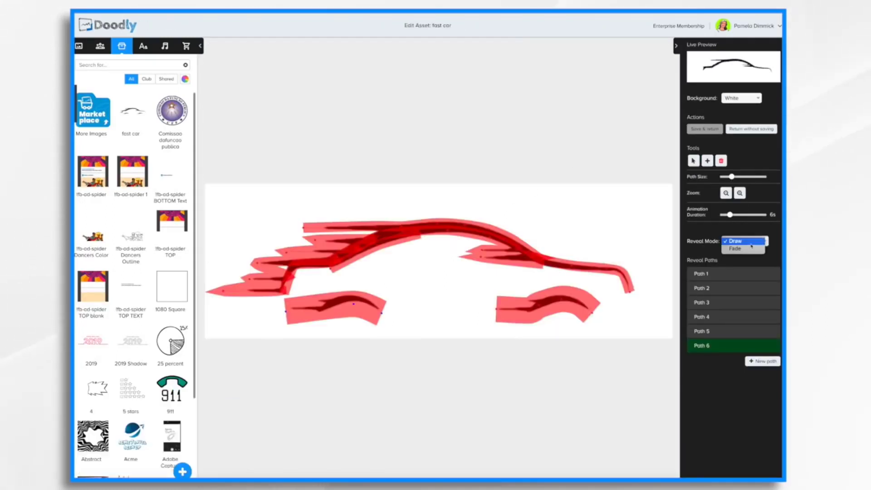
click(750, 249)
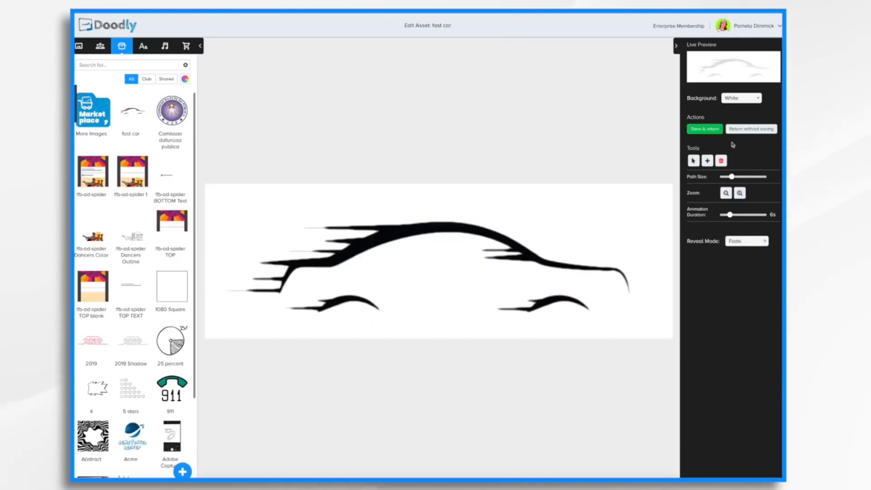
click(712, 130)
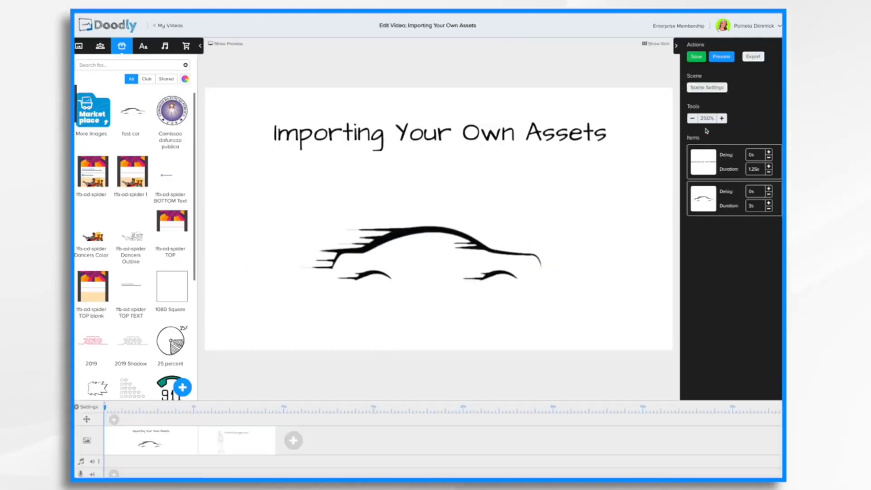
click(722, 56)
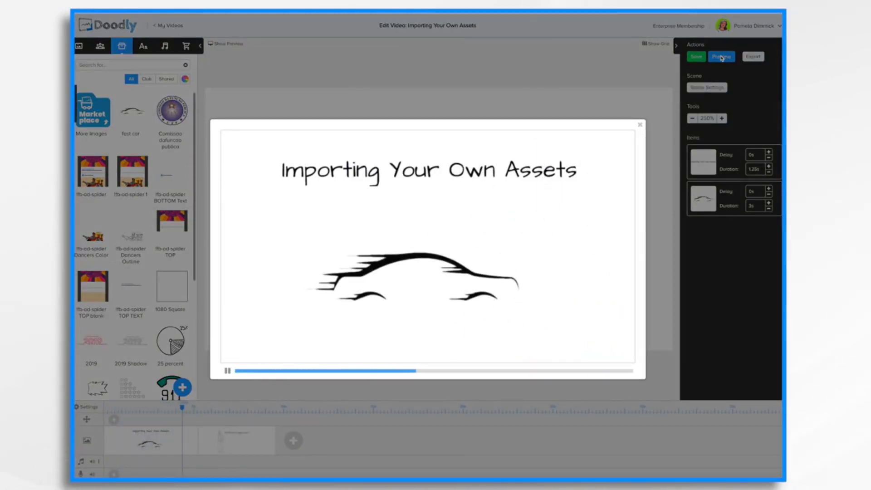
click(640, 125)
Step: Move the car toward the scene's lower-left corner, open its asset for editing, and return without saving
click(362, 245)
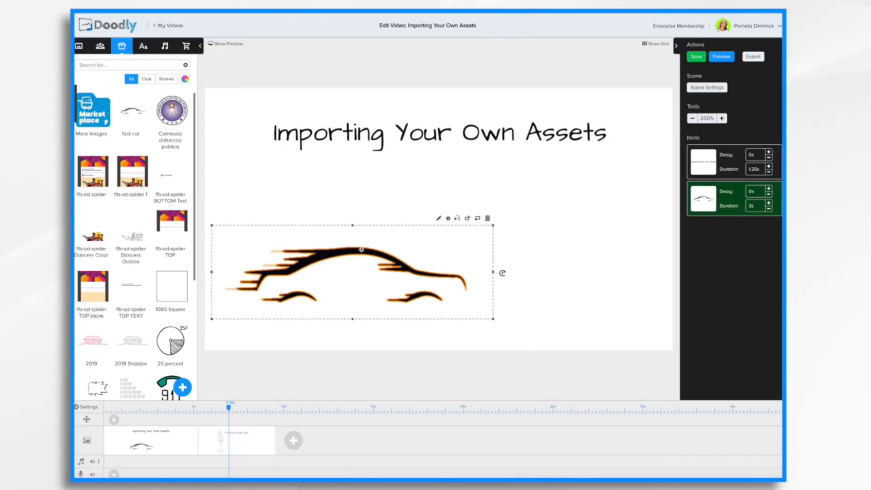
click(439, 218)
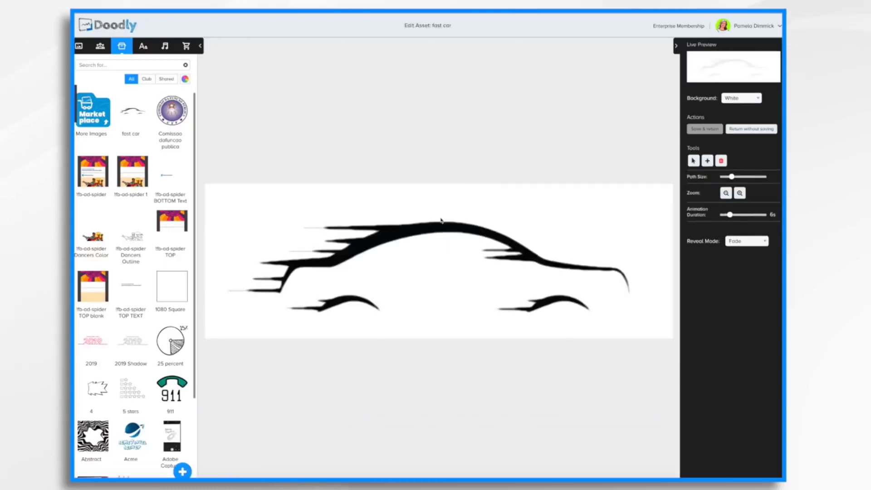
click(752, 130)
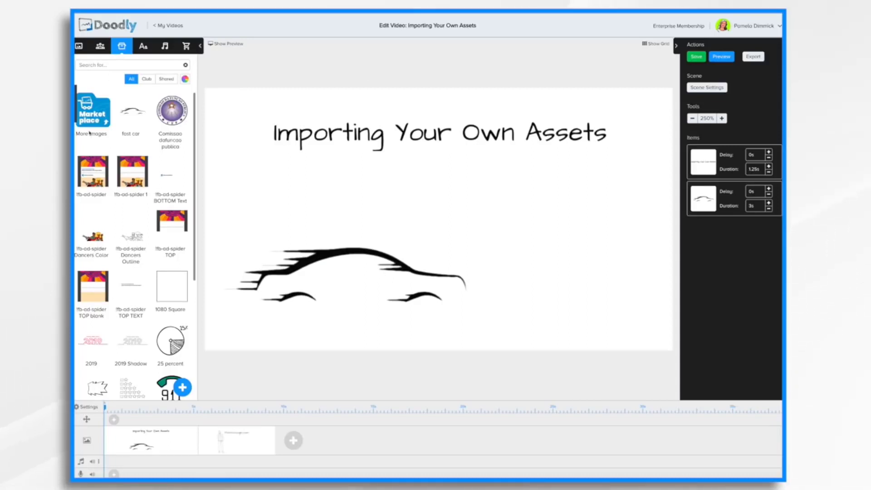
Step: Import dino.svg from the Downloads folder as a new prop titled dino
click(184, 390)
click(442, 246)
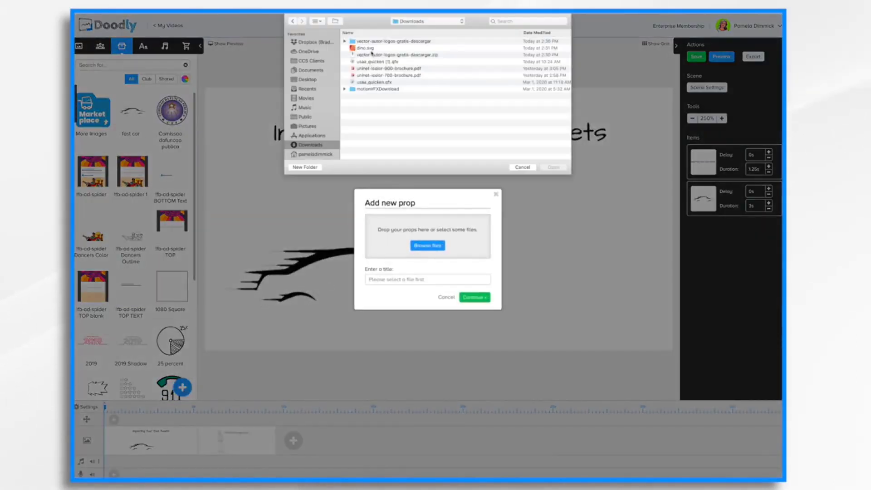
click(371, 48)
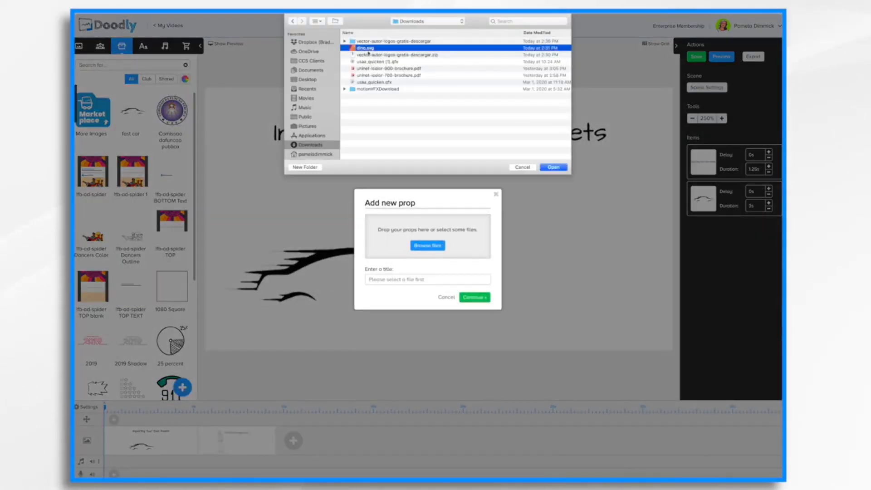
click(556, 168)
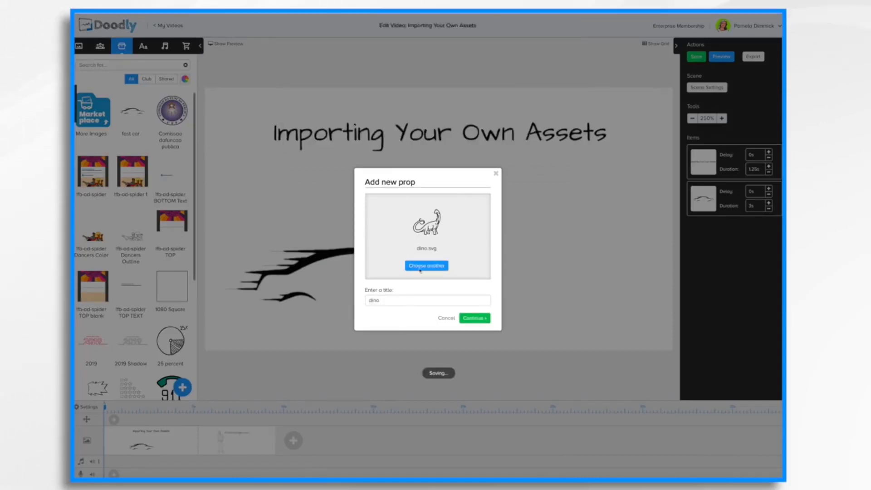
click(473, 319)
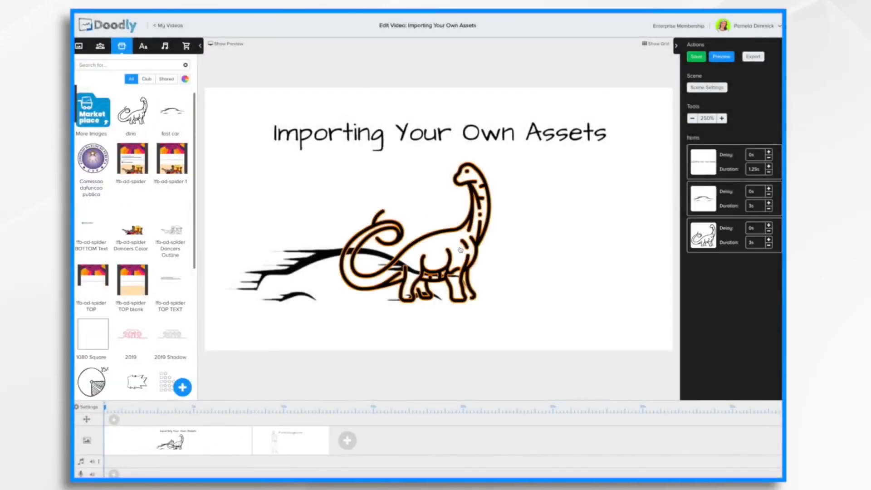
Step: Delete the car from the scene and place the dinosaur near the center beneath the title
drag(463, 249, 595, 271)
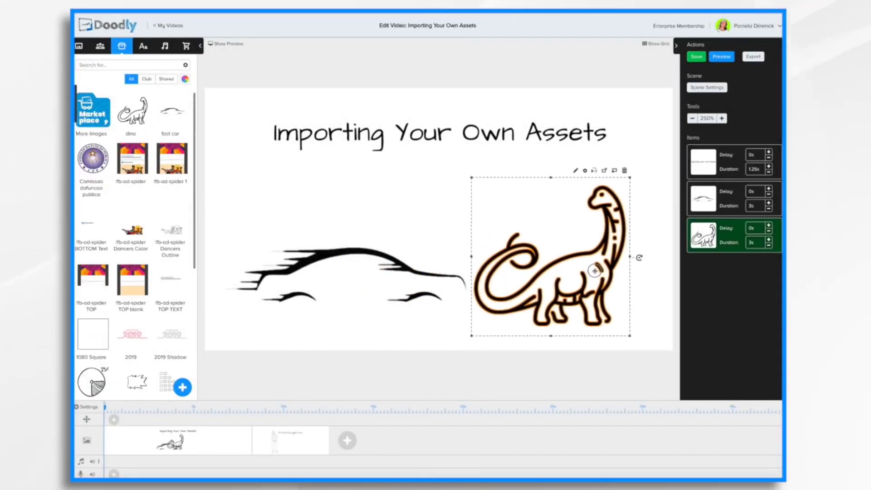
click(423, 263)
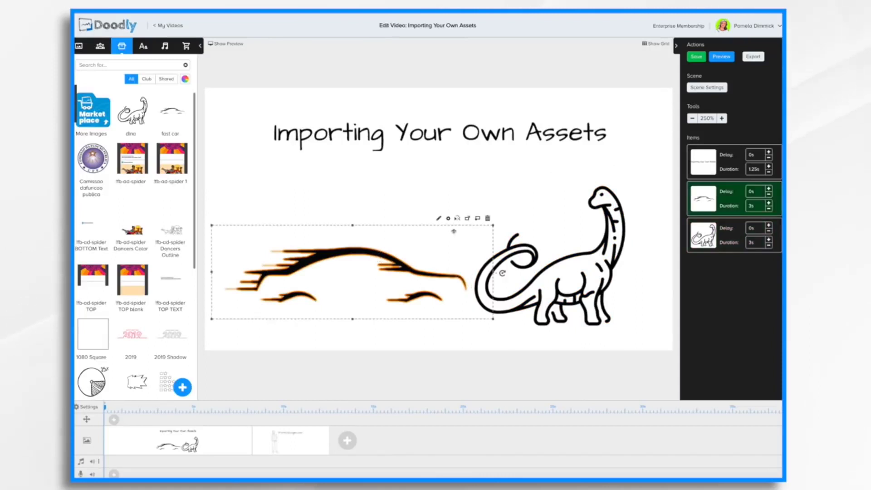
click(488, 218)
click(448, 267)
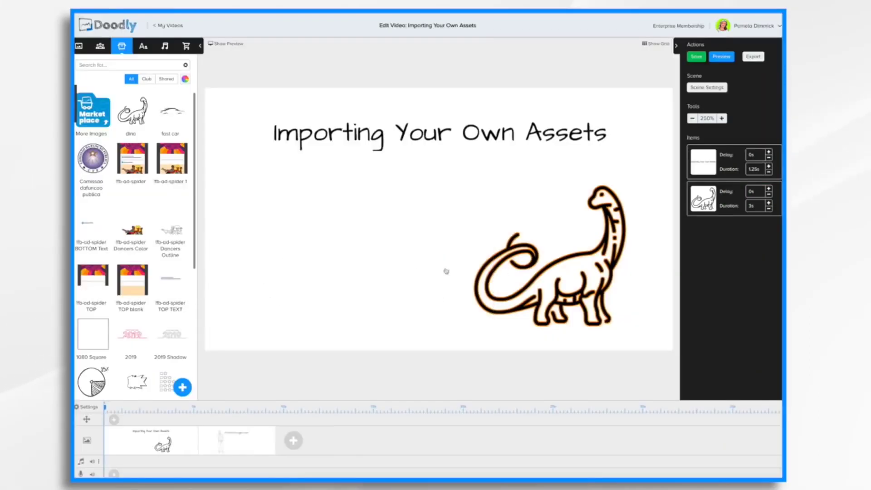
drag(623, 240, 499, 236)
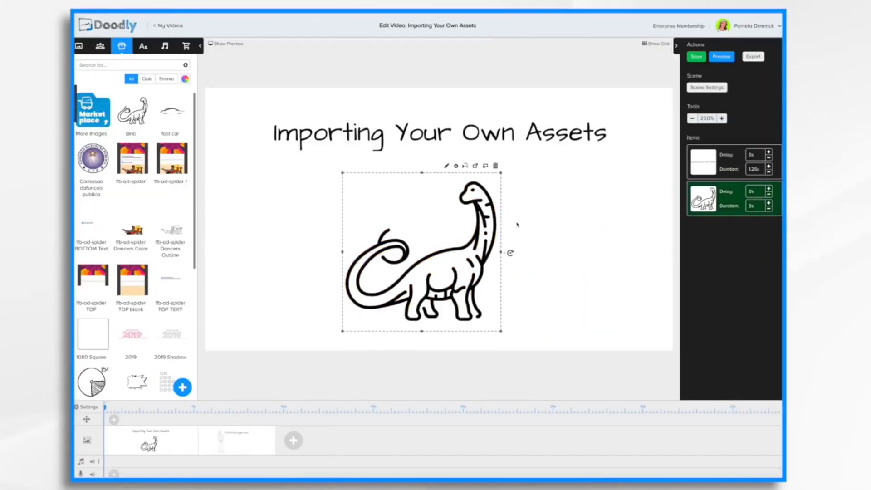
Step: Load the dino asset's reveal paths from its SVG image, replacing the existing ones, save the asset, and preview the video
click(447, 166)
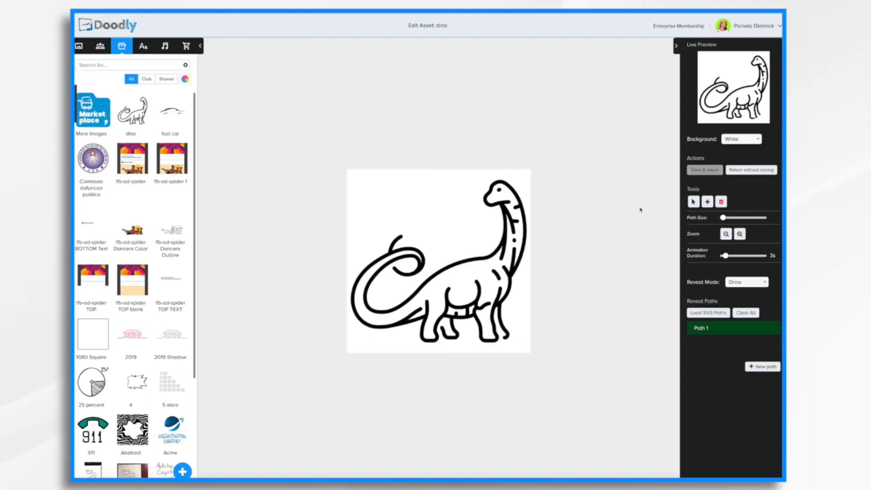
click(706, 313)
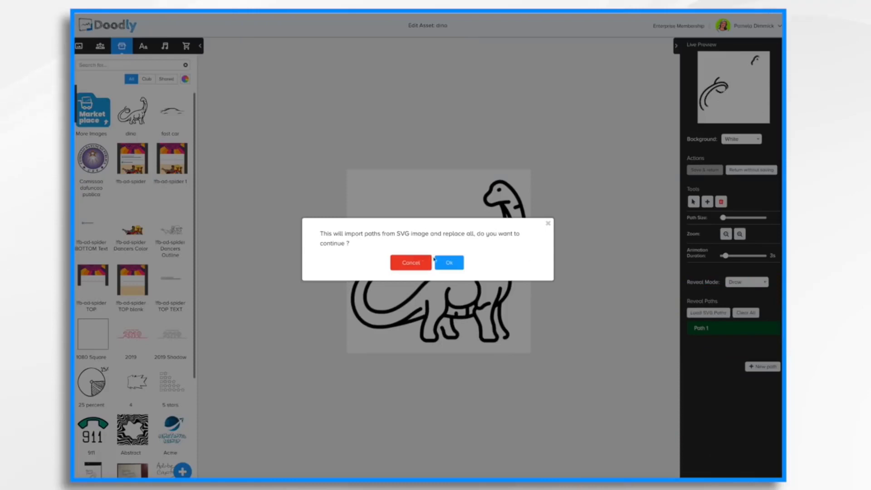
click(458, 263)
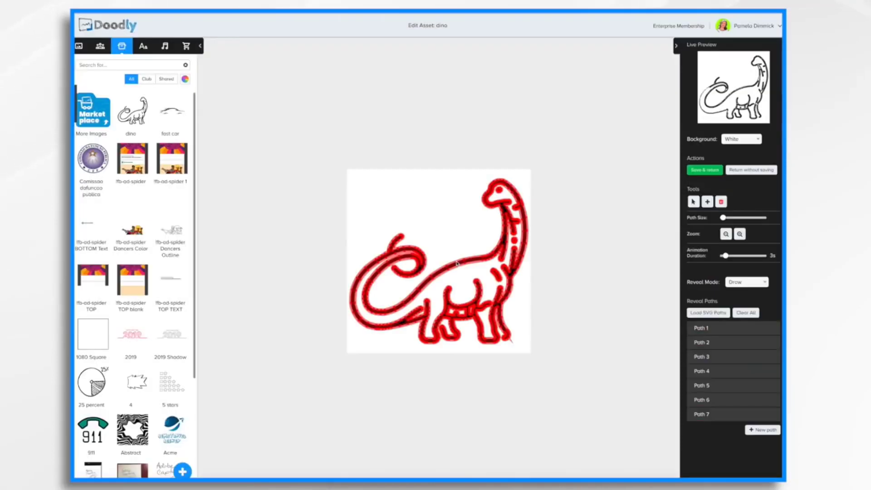
click(704, 170)
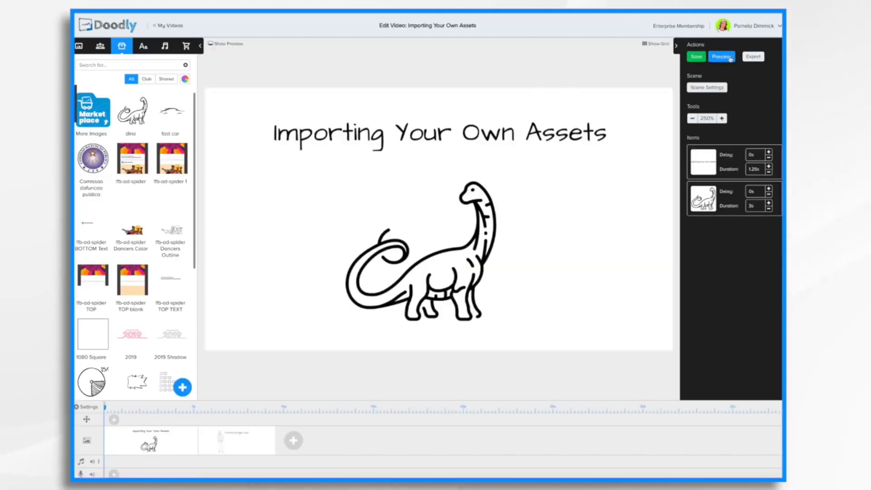
click(730, 57)
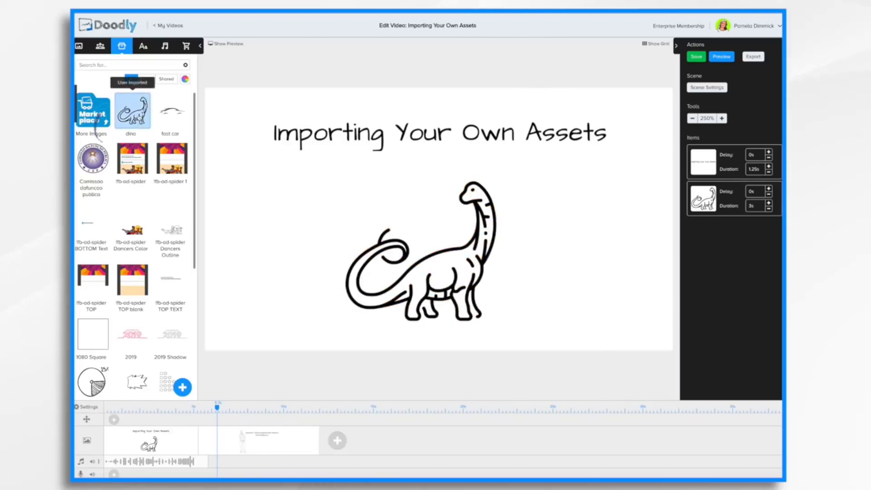
Step: Open the sharing form for the dino prop, cancel it, and bring up the prop's management options
right_click(139, 117)
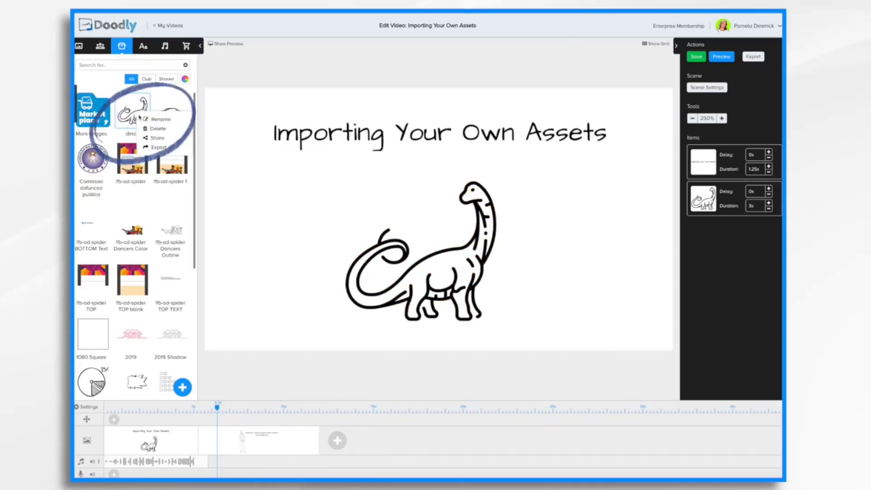
click(156, 138)
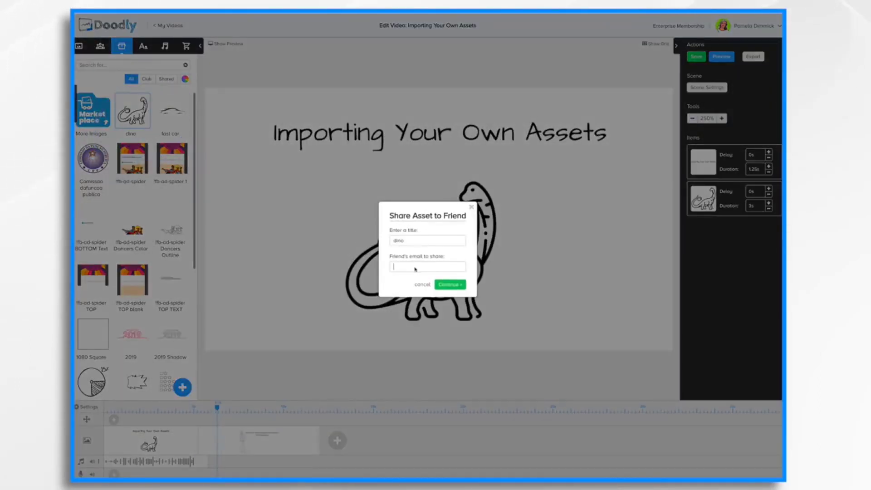
click(422, 284)
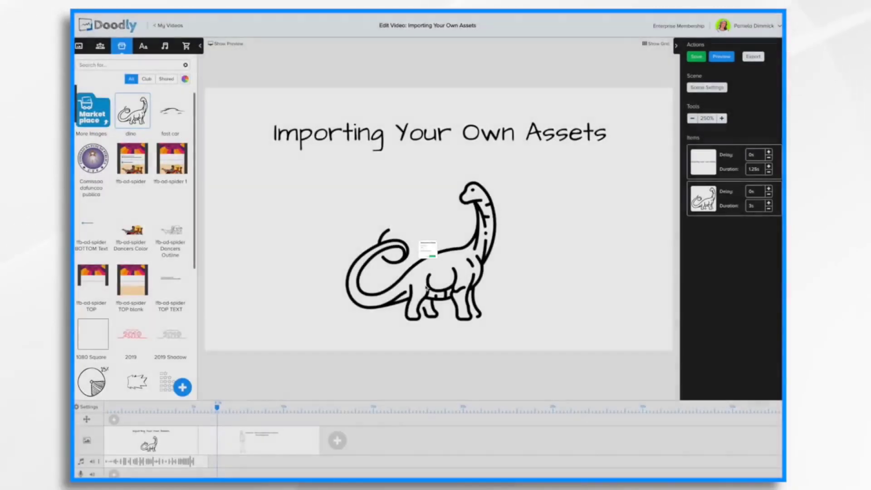
right_click(135, 117)
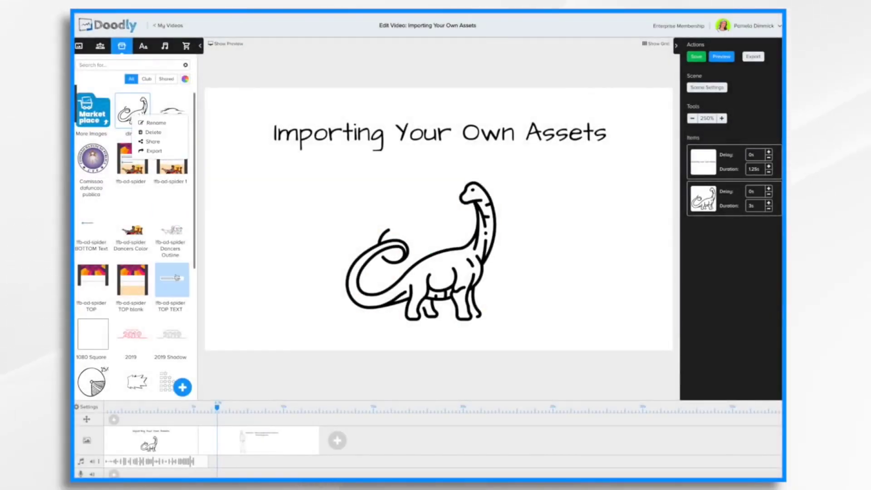
click(176, 93)
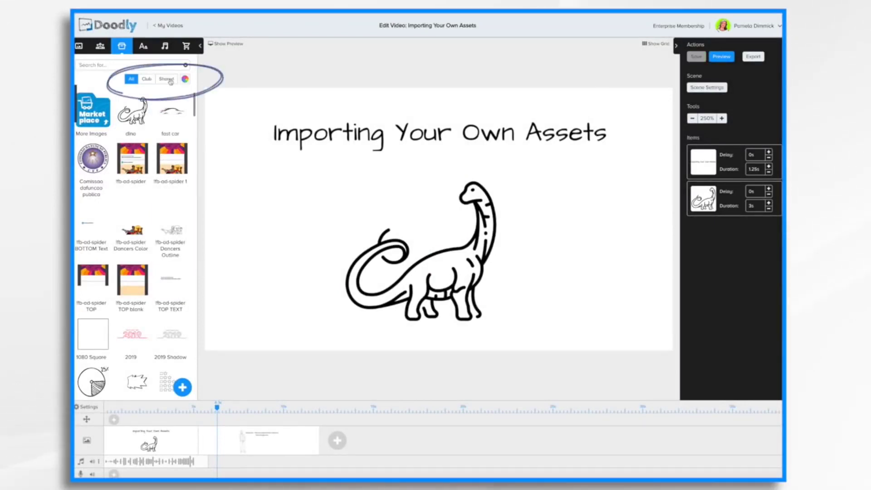
Step: Filter the props to shared ones and back to all, and browse the most recent bundles in the Doodly Marketplace
click(167, 79)
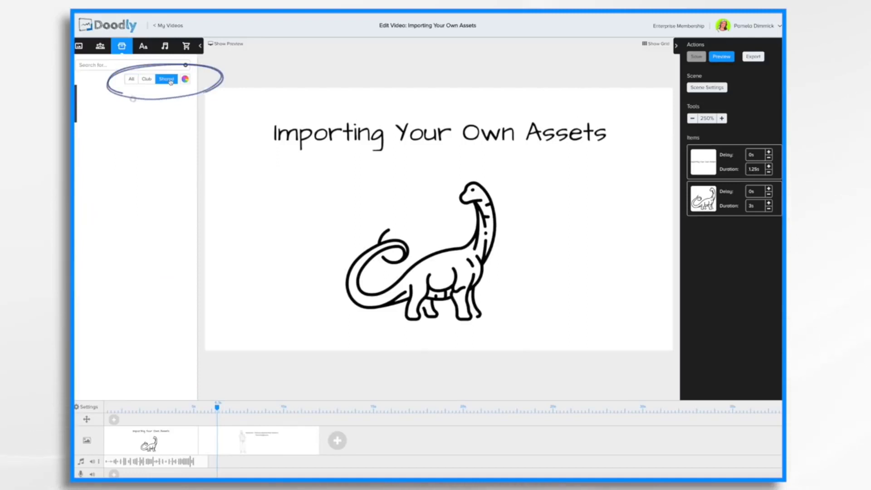
click(131, 79)
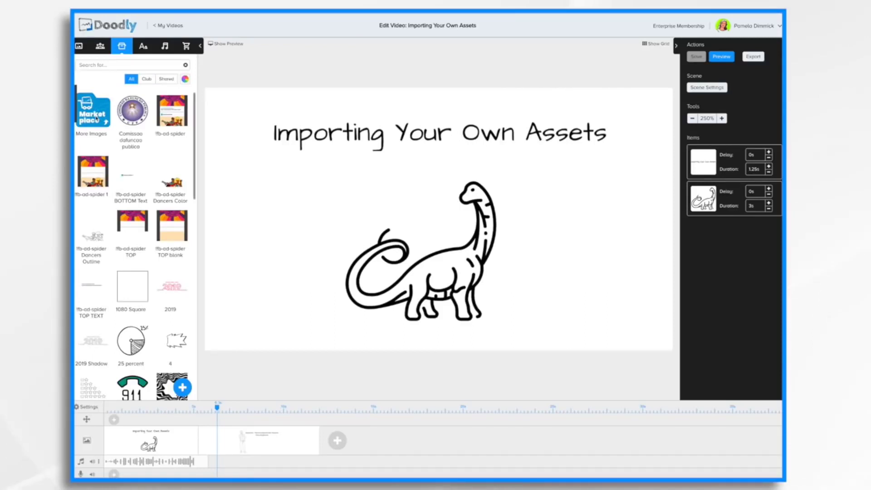
click(97, 120)
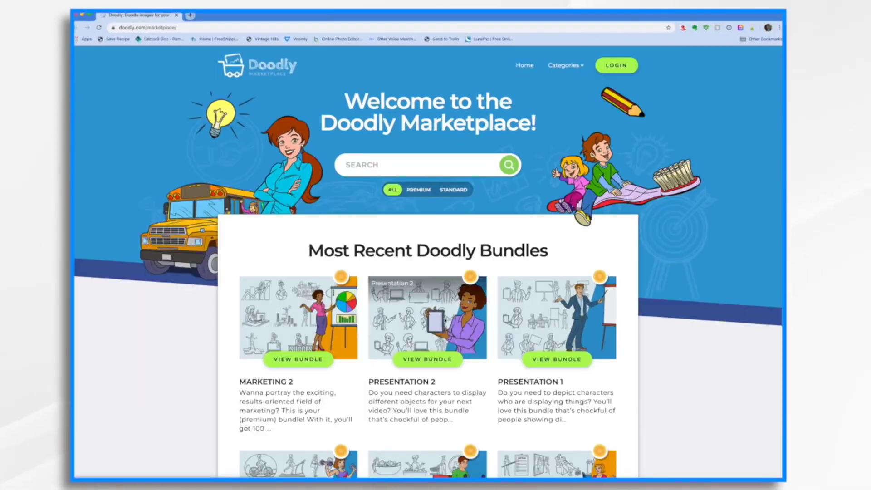
scroll(445, 320, down, 3)
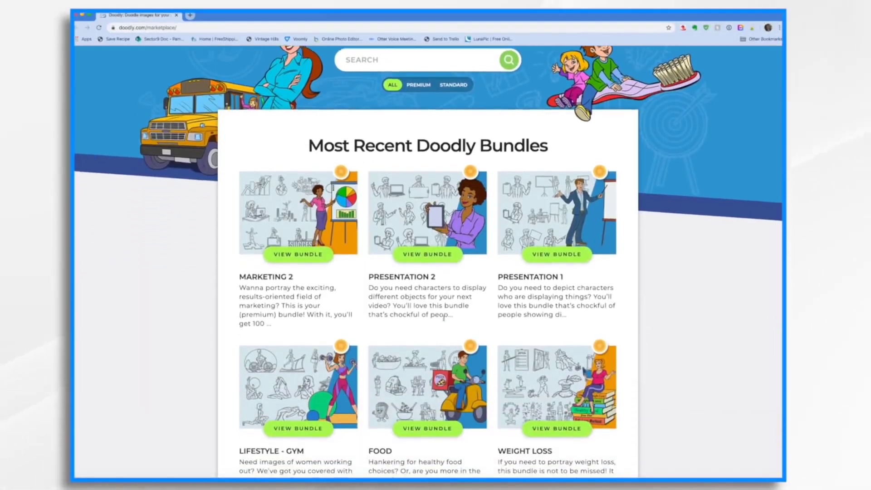
scroll(444, 319, down, 8)
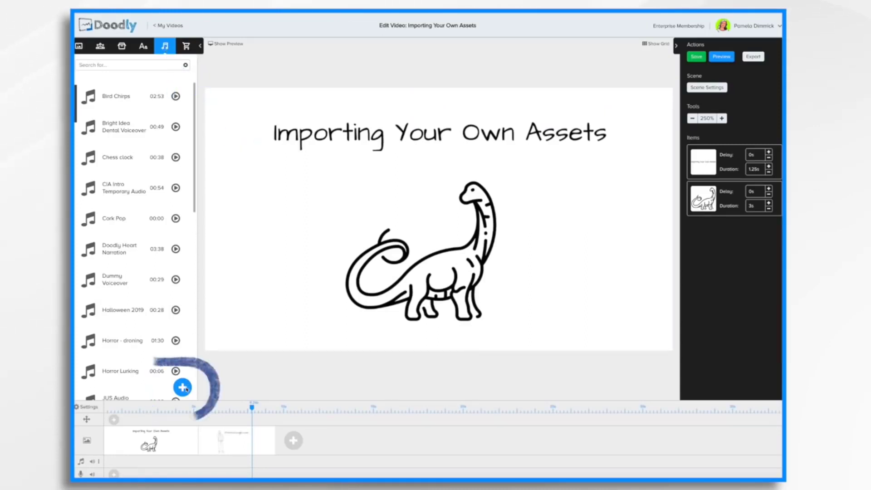
Step: Import AnimalBirdCart CTE01_18.4.mp3 as a new sound and place it at the start of the video's music track
click(184, 388)
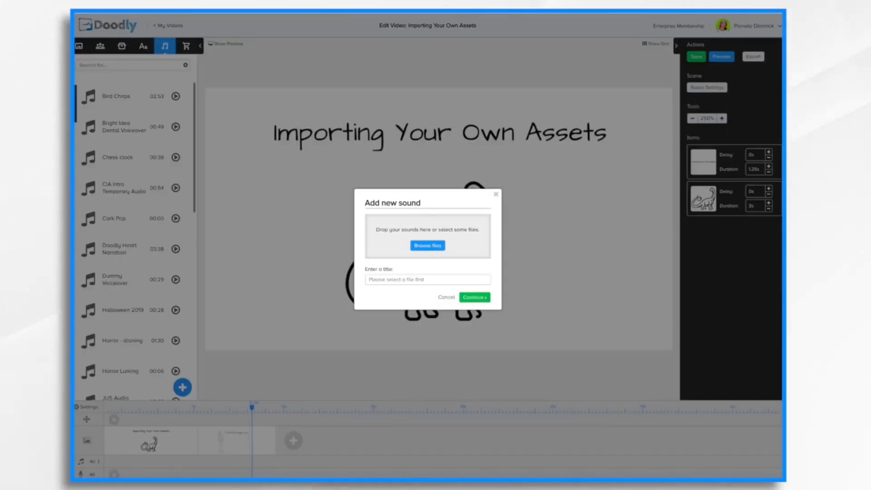
drag(778, 146, 419, 241)
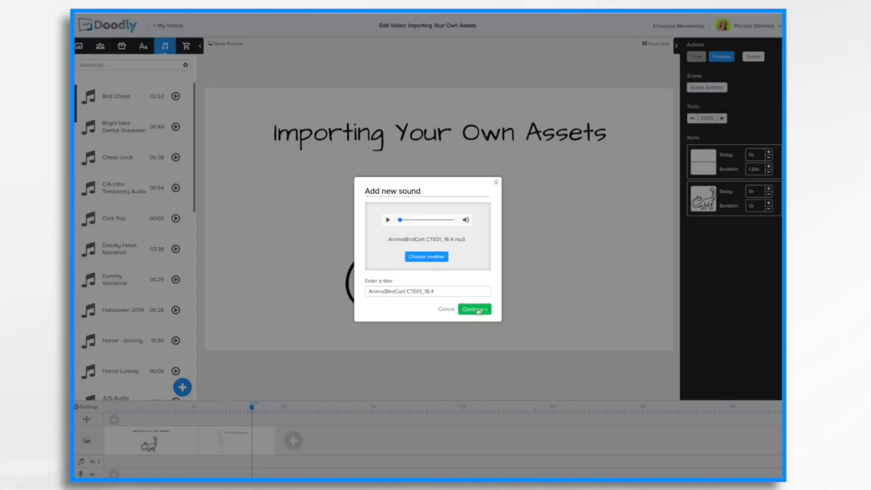
click(475, 309)
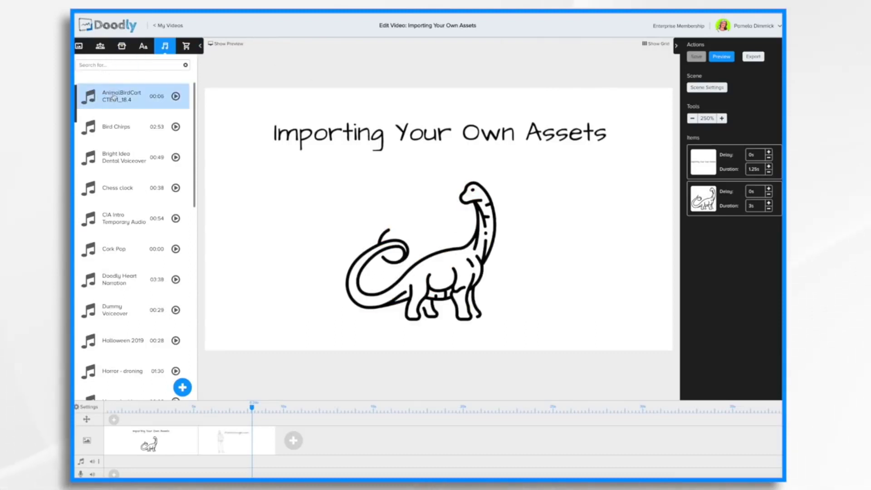
drag(113, 97, 162, 464)
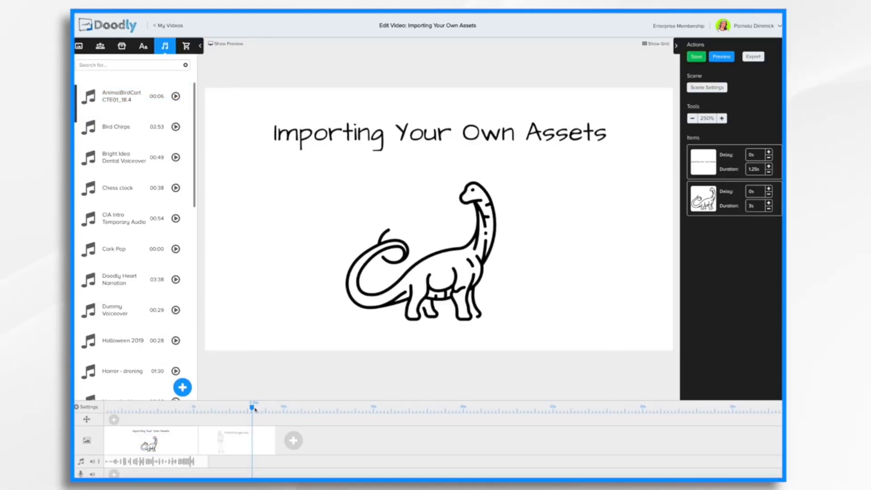
drag(253, 409, 154, 421)
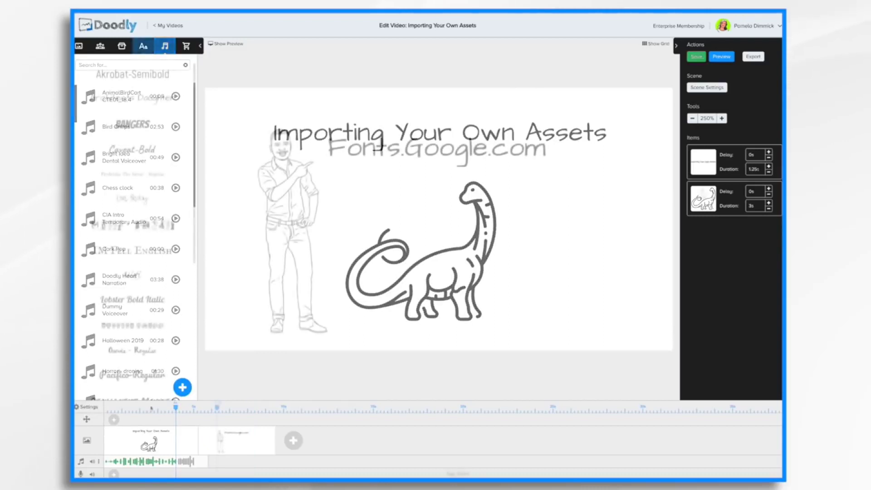
Step: Look through the full list of fonts available for scene text
scroll(145, 324, down, 5)
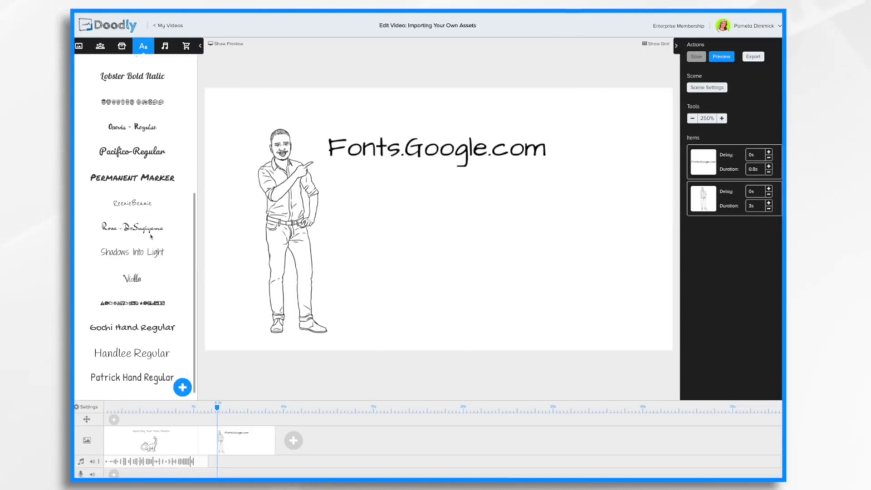
scroll(149, 217, up, 1)
scroll(149, 217, up, 6)
scroll(148, 217, down, 5)
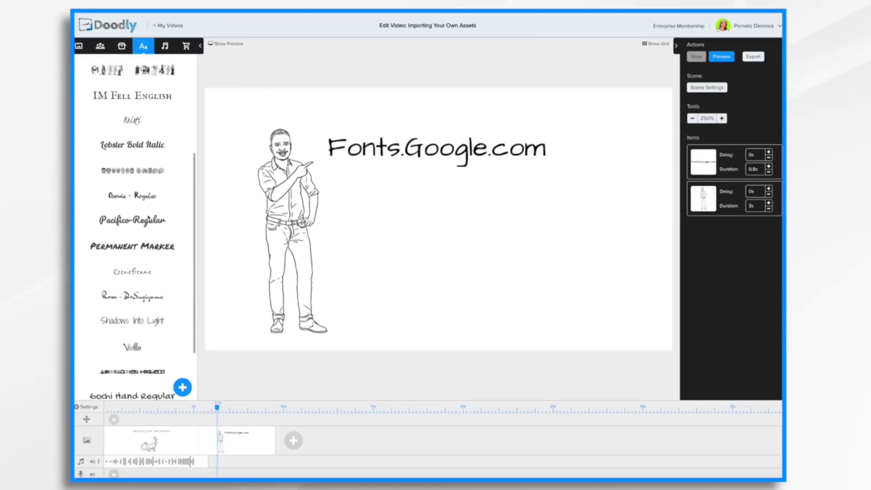
scroll(148, 217, up, 5)
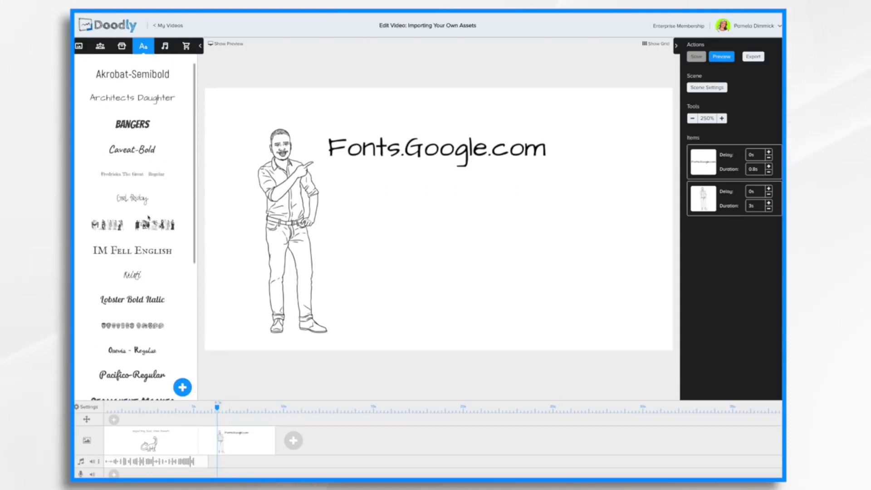
scroll(148, 217, down, 5)
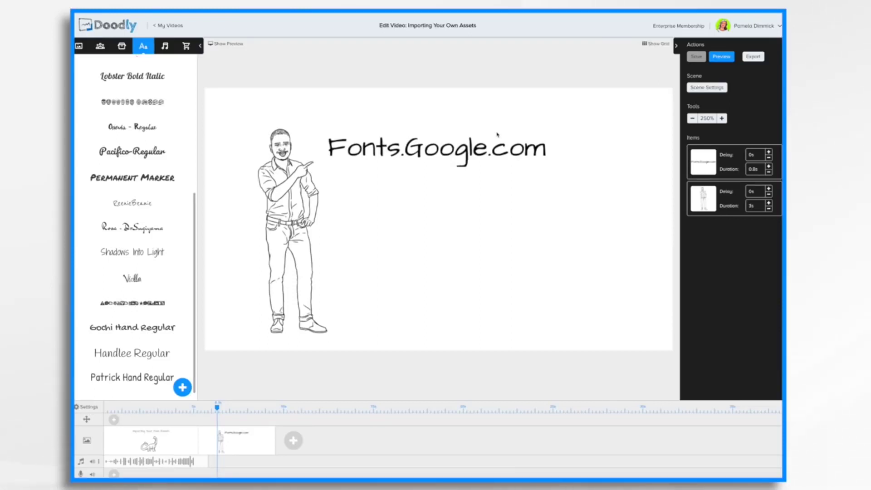
Step: Import Acme-Regular.ttf from the Acme folder in Downloads as a new font titled Acme-Regular
click(183, 388)
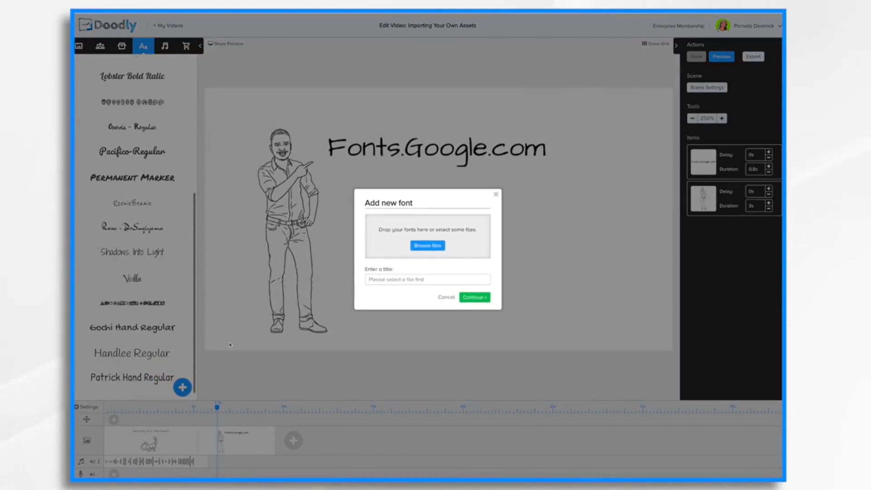
click(428, 245)
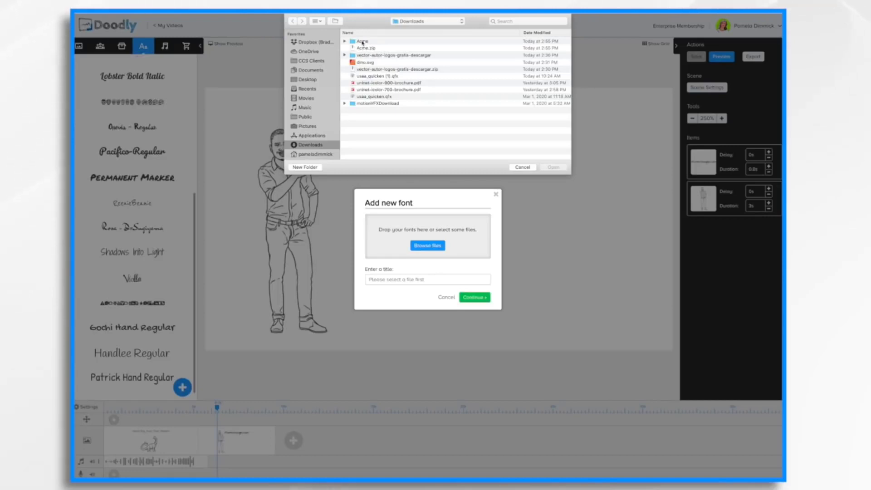
click(363, 41)
double_click(363, 42)
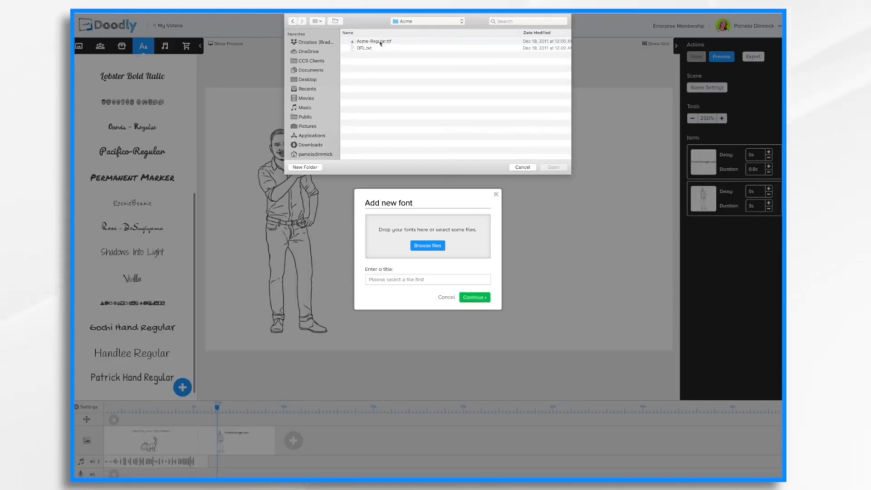
click(375, 42)
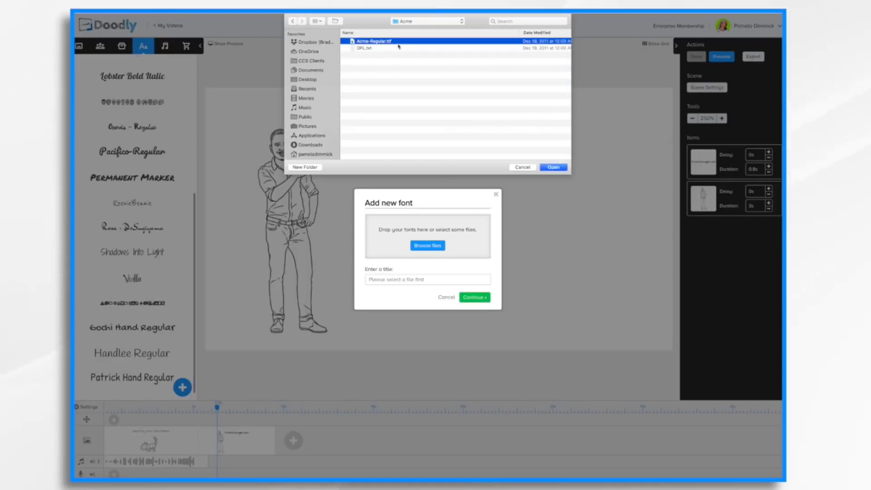
click(557, 168)
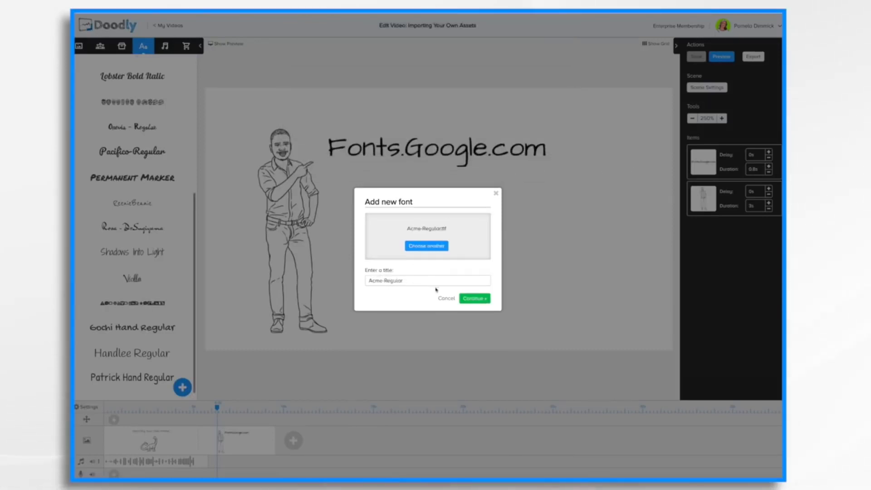
click(482, 303)
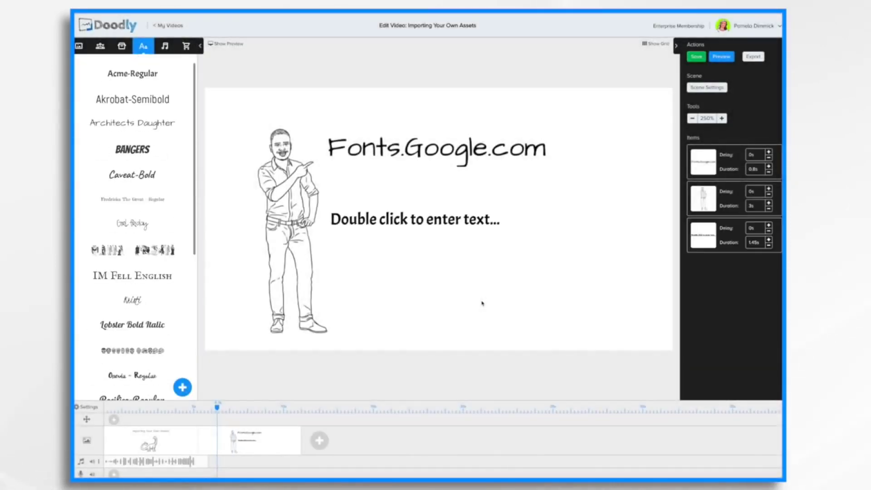
Step: Set the Acme placeholder text to "Acme Font -- This is an imported font I found on Fonts.Google.com" and shift it slightly right
double_click(402, 221)
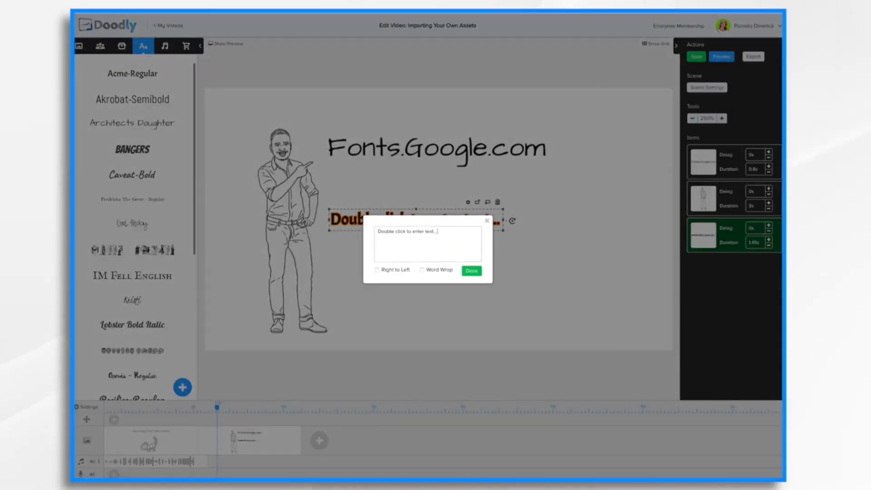
key(ctrl+a)
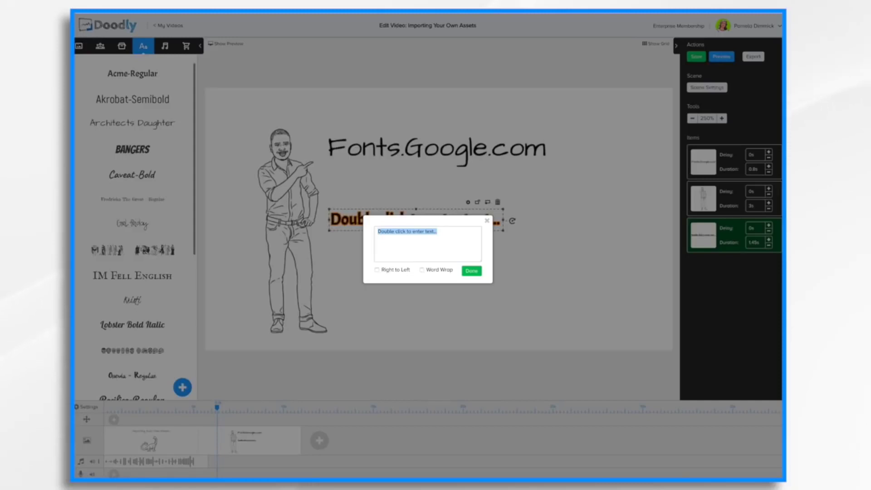
text(Acme Font - This is an imported font I found on Fonts.Google.com)
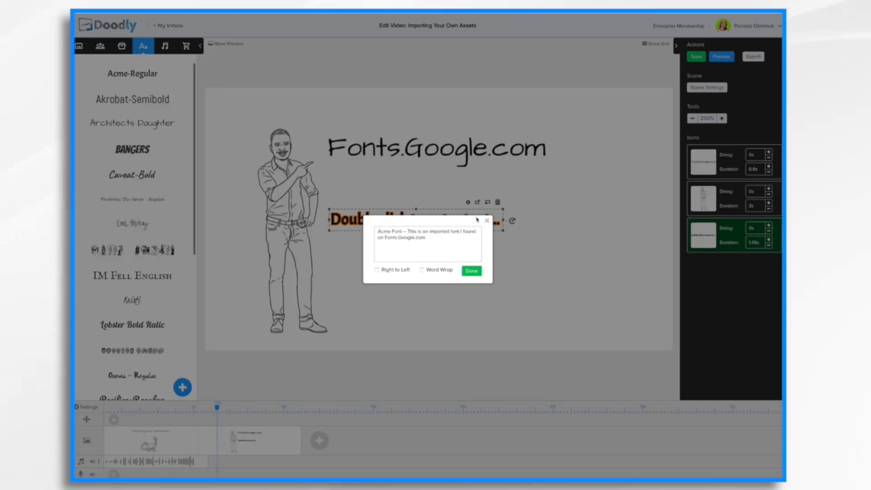
click(472, 270)
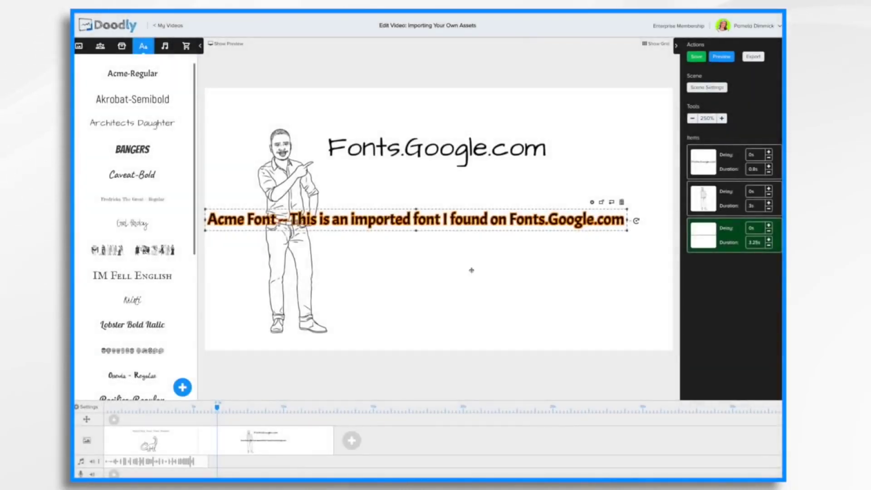
drag(446, 223, 477, 215)
Step: Turn on Word Wrap for the Acme text, leaving Right to Left off, and widen its box so the text wraps onto two lines
double_click(478, 215)
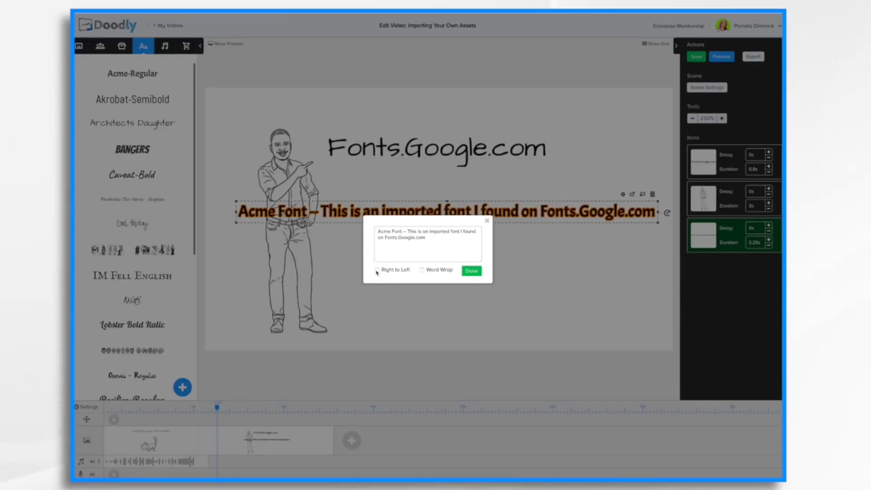
click(376, 271)
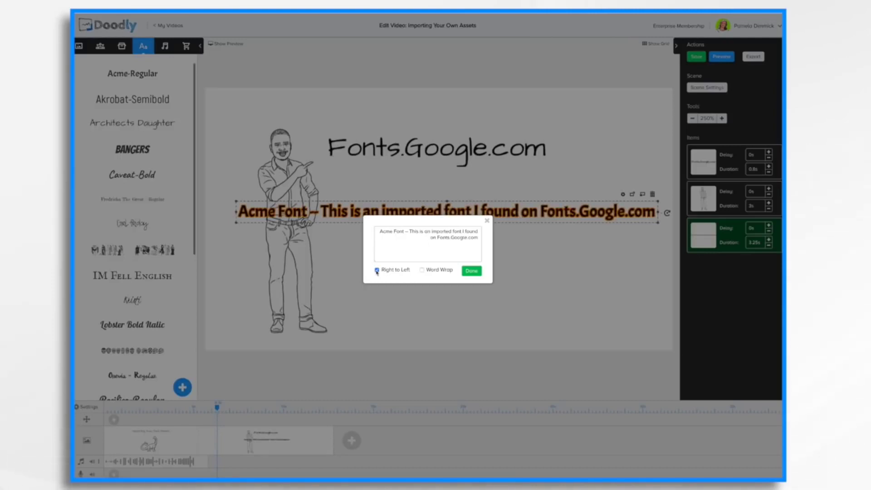
click(377, 270)
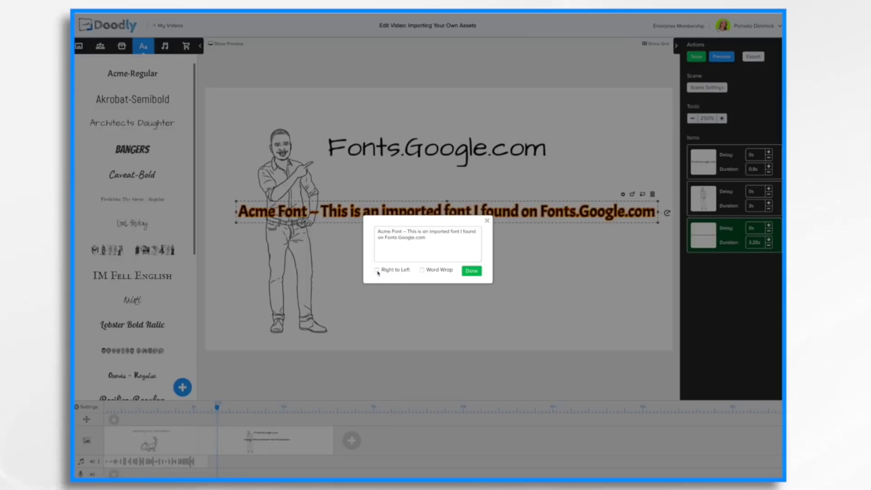
click(422, 271)
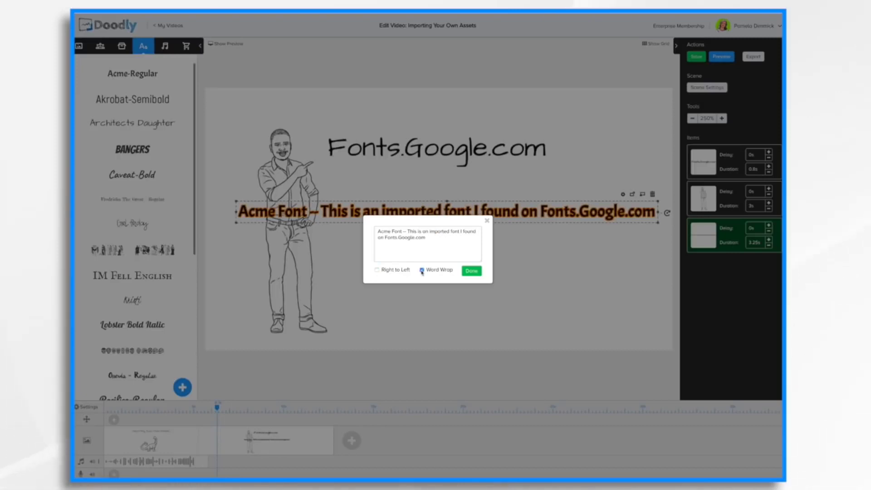
click(472, 270)
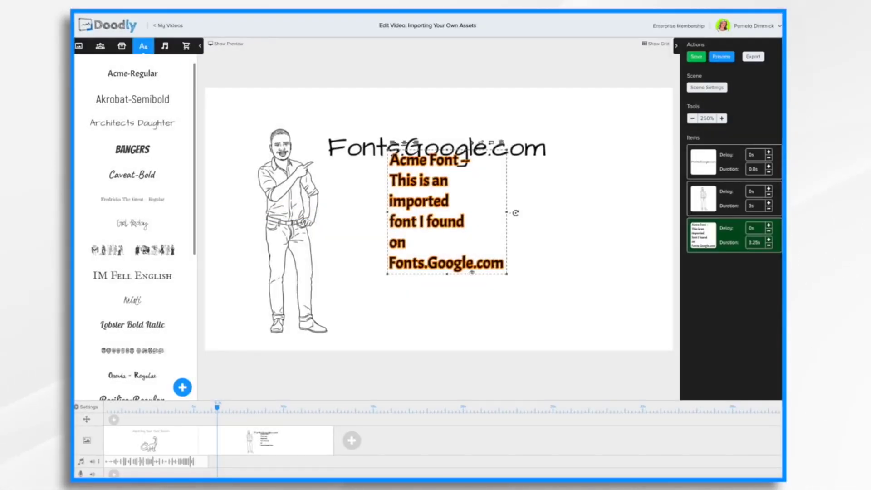
click(517, 214)
drag(507, 212, 615, 208)
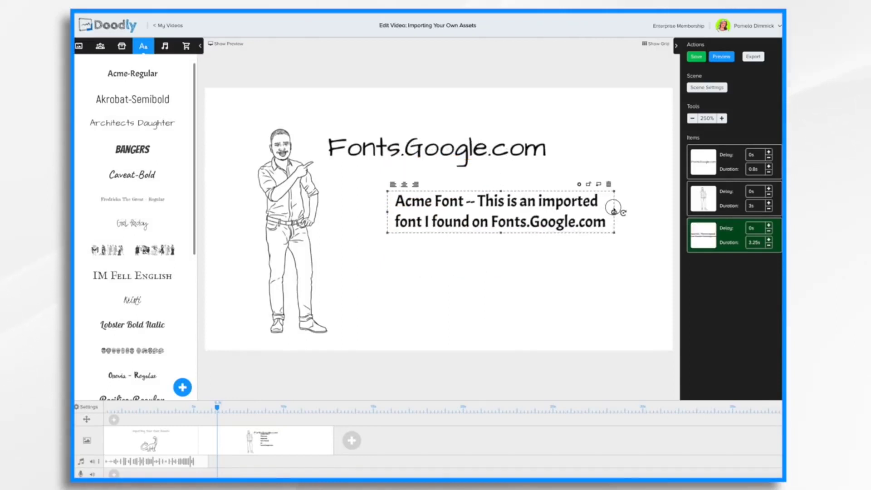
Step: Shift the two-line Acme text slightly left beneath the Fonts.Google.com heading
drag(413, 206, 388, 206)
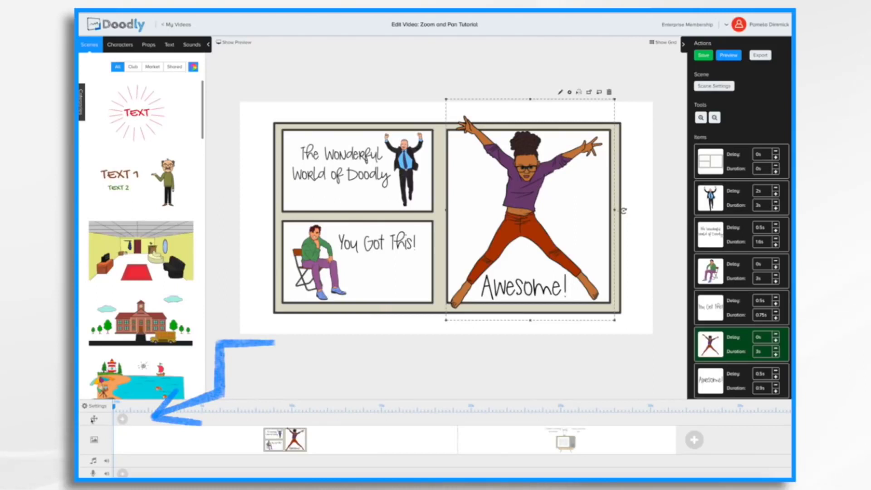
Step: Add a pan and zoom effect about 4 s long at the timeline's start, with its End frame on the upper-left comic panel
click(122, 420)
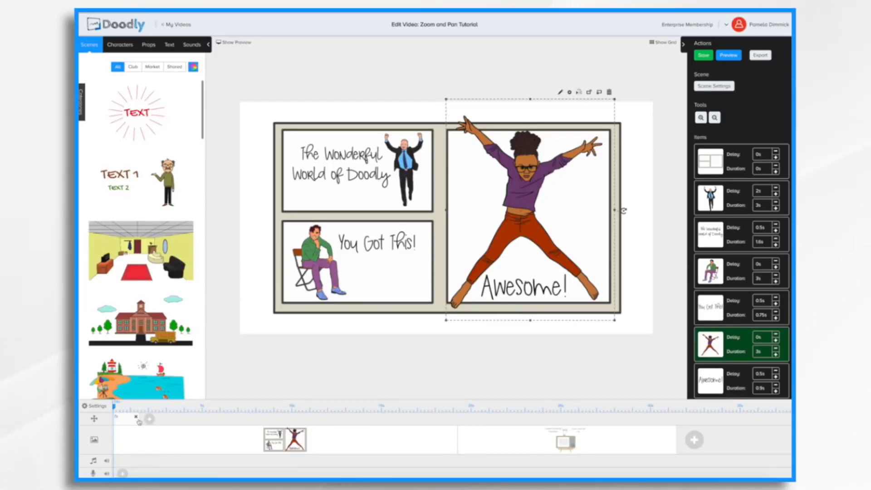
mouse_move(138, 417)
mouse_down()
mouse_move(247, 420)
mouse_move(147, 418)
mouse_move(184, 419)
mouse_up()
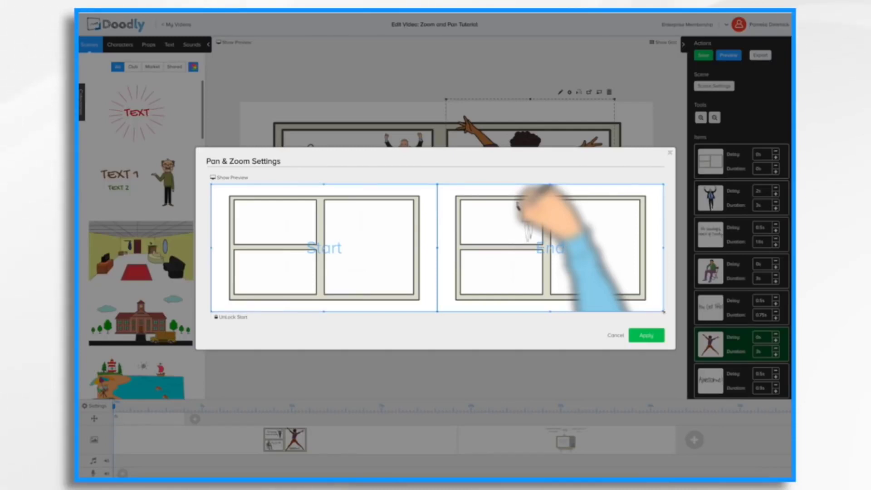
drag(663, 312, 527, 235)
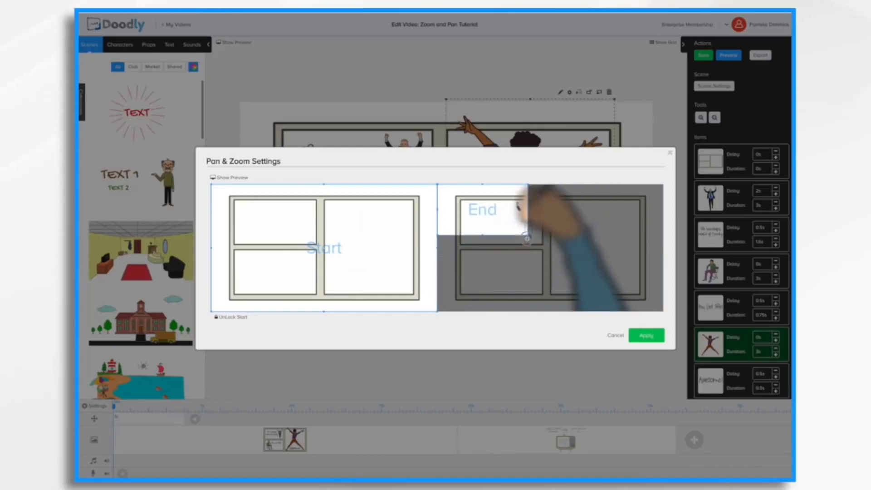
drag(483, 208, 502, 220)
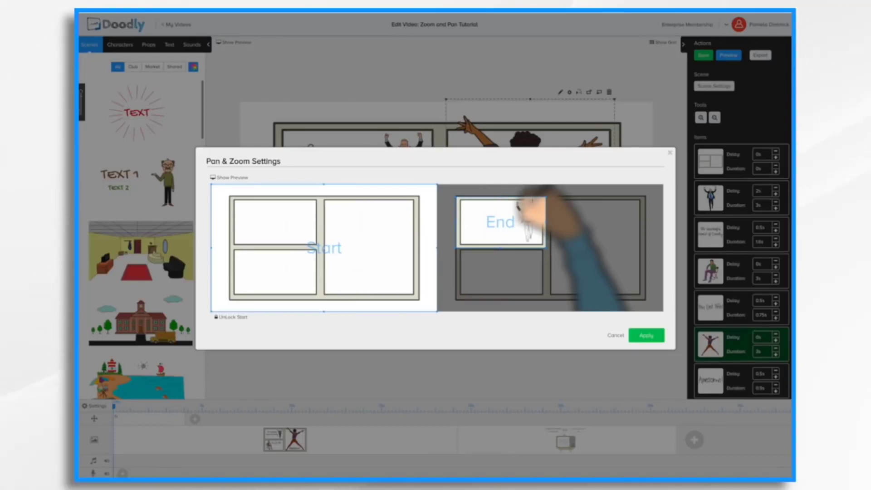
Step: Preview the first pan and zoom effect and fine-tune its End frame to fit tightly around the upper-left panel
click(222, 179)
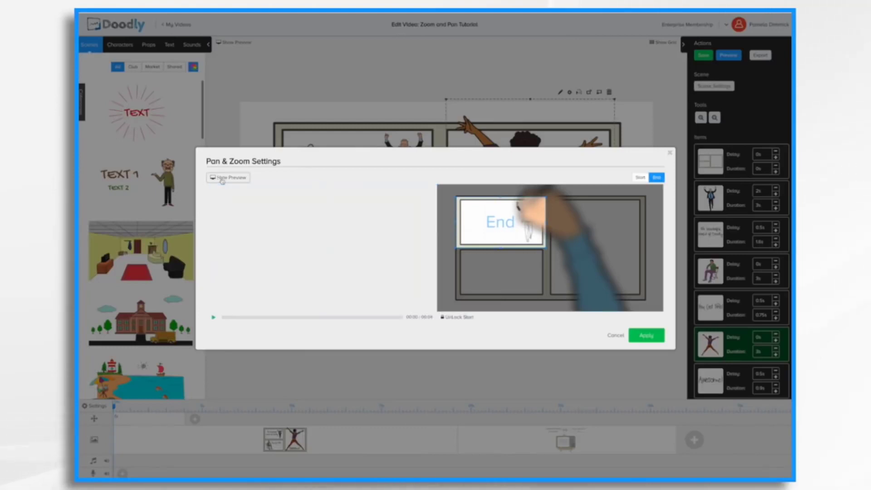
click(214, 318)
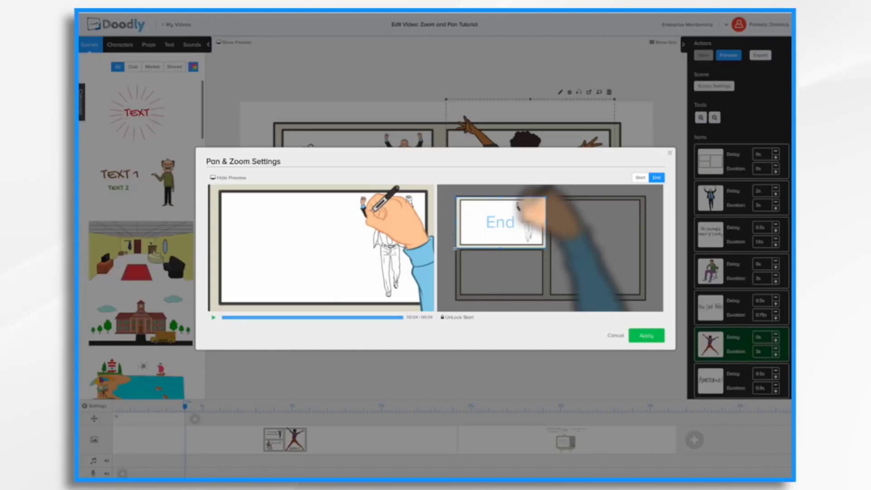
drag(457, 247, 459, 247)
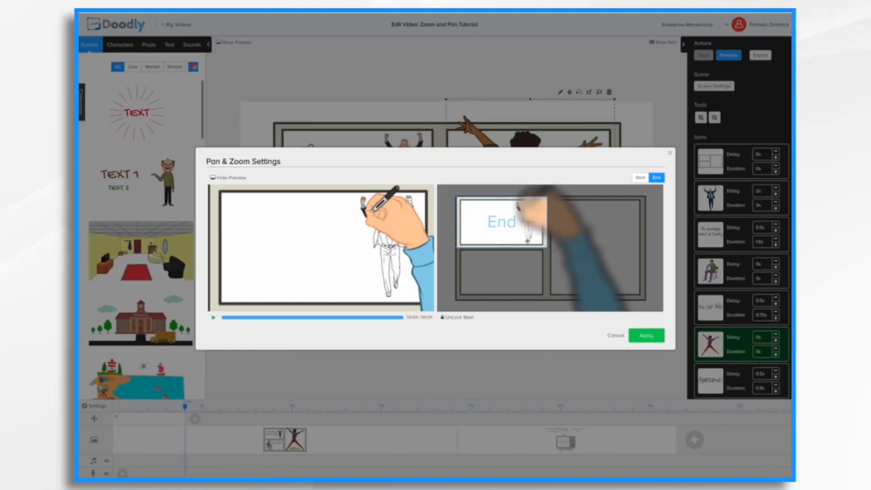
drag(546, 248, 544, 246)
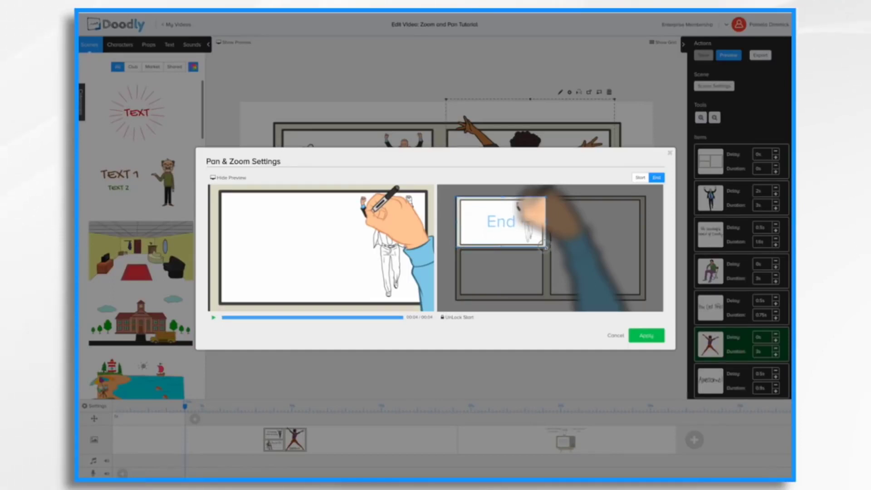
drag(506, 224, 506, 224)
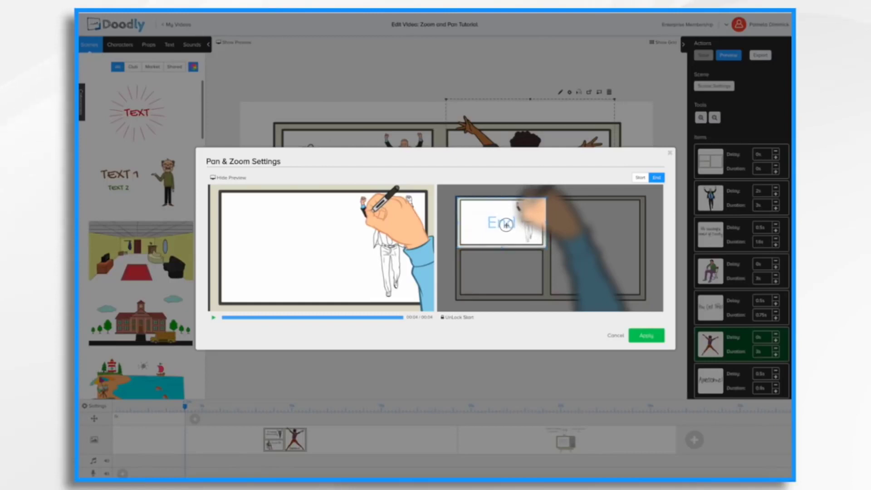
click(214, 318)
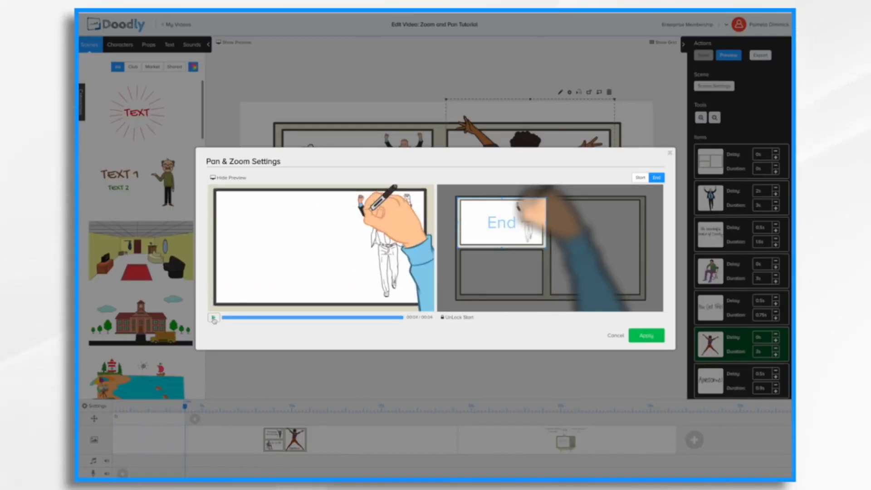
Step: Compare the Start and End frames of the first pan and zoom effect
click(659, 181)
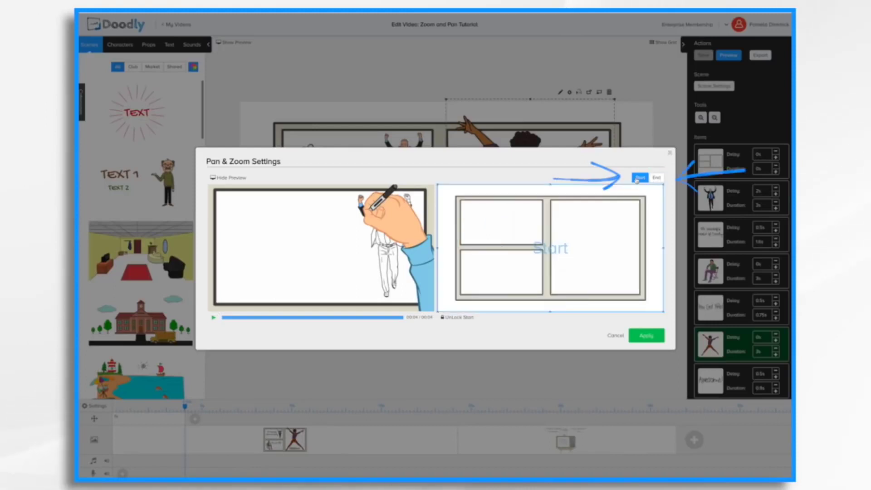
click(637, 180)
click(638, 180)
click(638, 180)
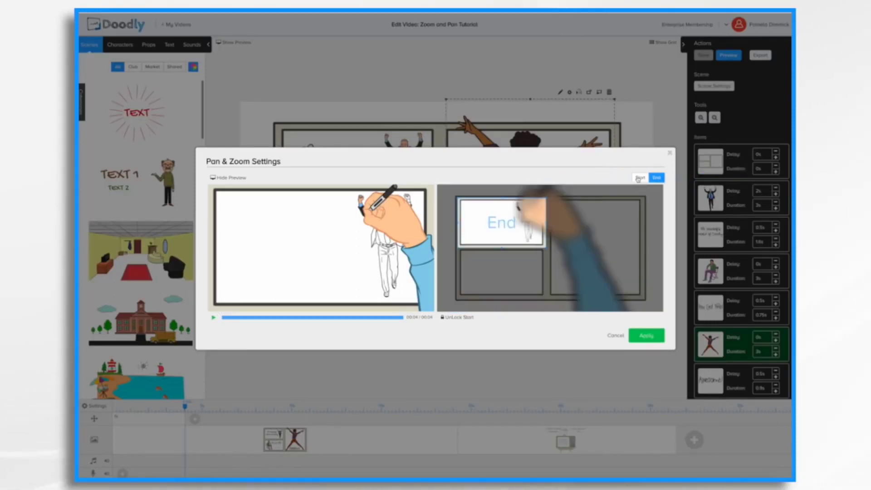
click(661, 179)
click(639, 180)
Step: Apply the first effect's pan and zoom settings and preview the full video
click(646, 338)
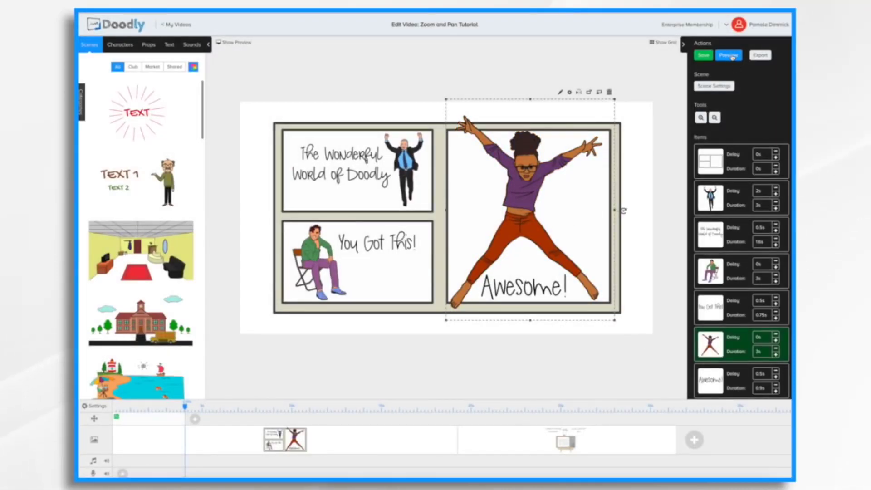
click(733, 56)
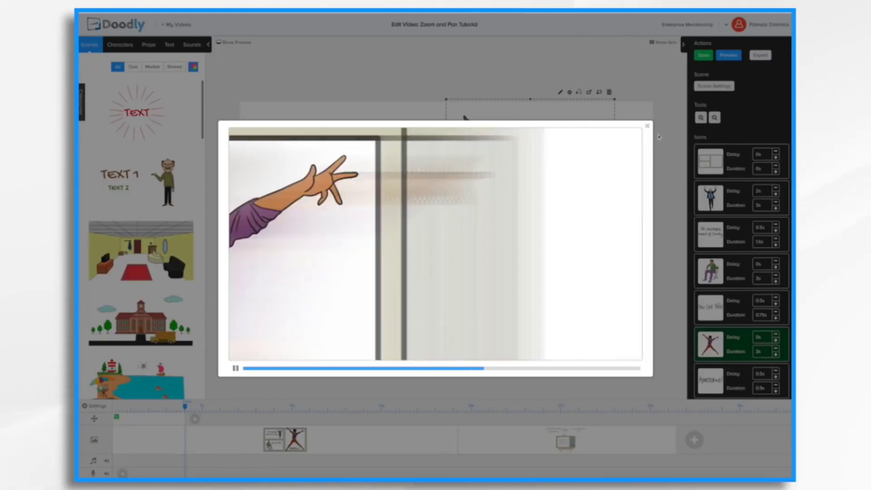
click(648, 126)
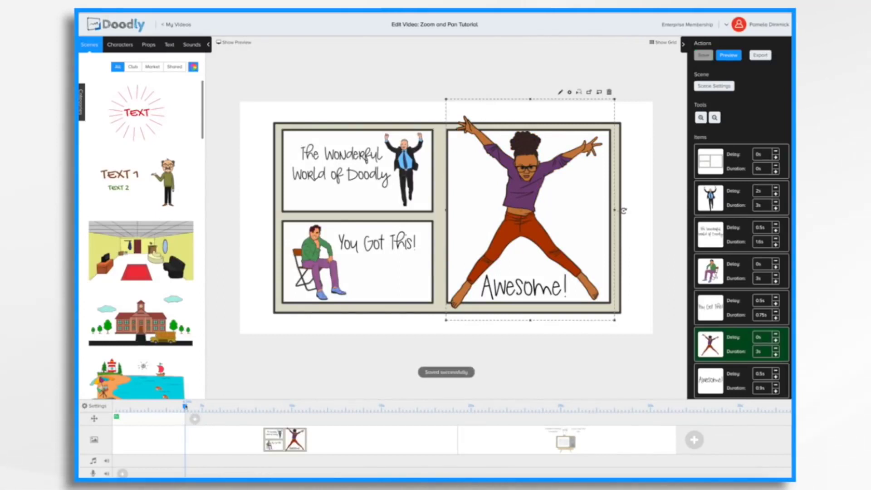
Step: Add a second panning and zooming effect on the timeline at about 5.5 s, leaving a gap after the first one
drag(185, 405, 203, 405)
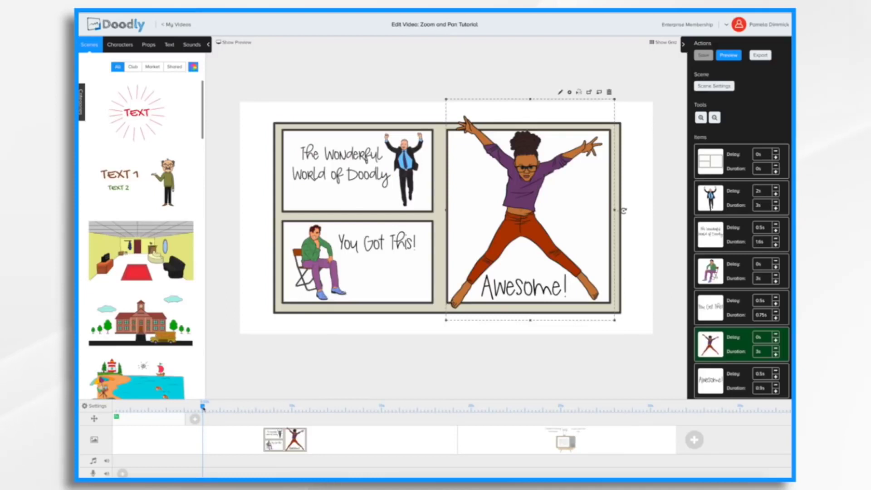
mouse_move(203, 407)
mouse_down()
mouse_move(221, 409)
mouse_move(210, 411)
mouse_up()
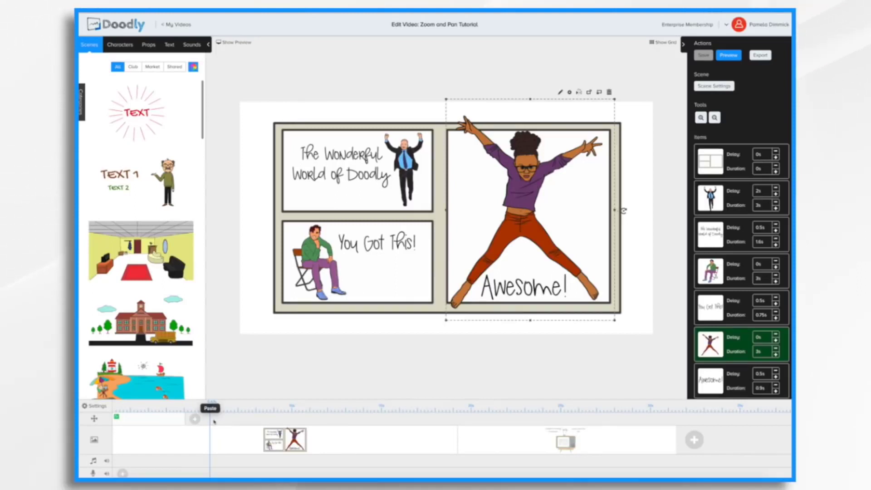
click(214, 421)
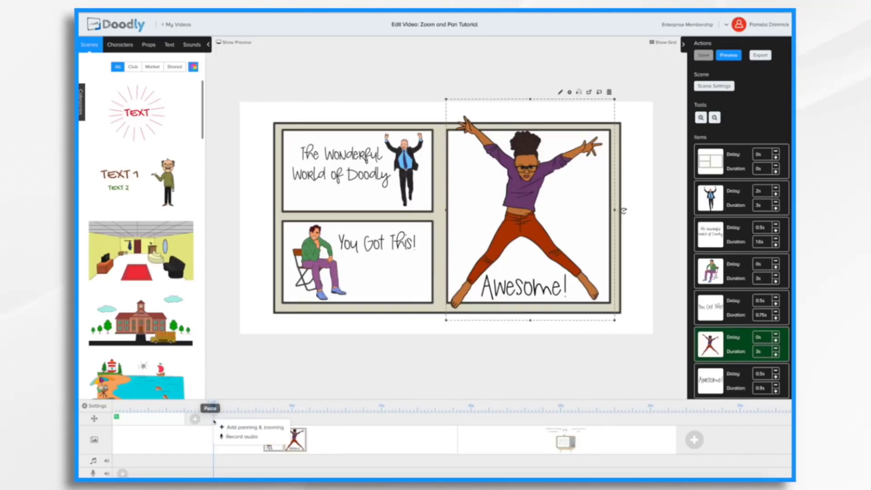
click(236, 428)
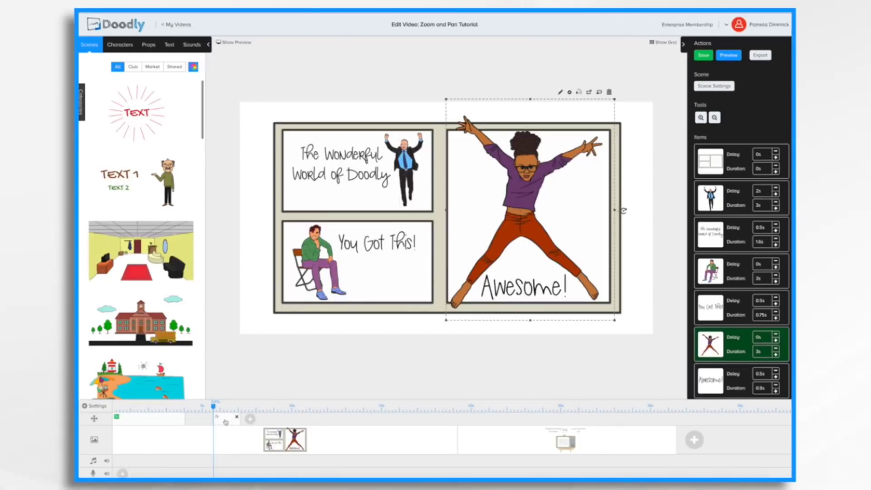
Step: Place the second effect's End frame over the lower-left panel, preview the pan down, and apply the settings
click(226, 422)
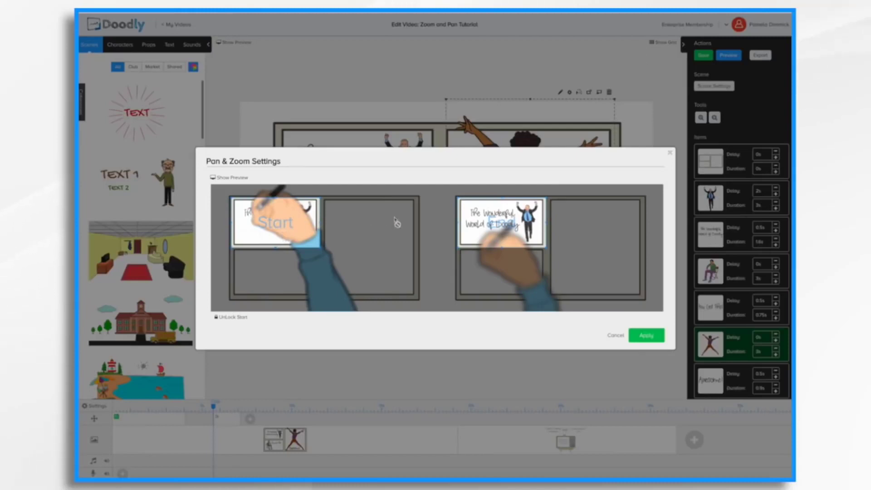
drag(504, 226, 505, 273)
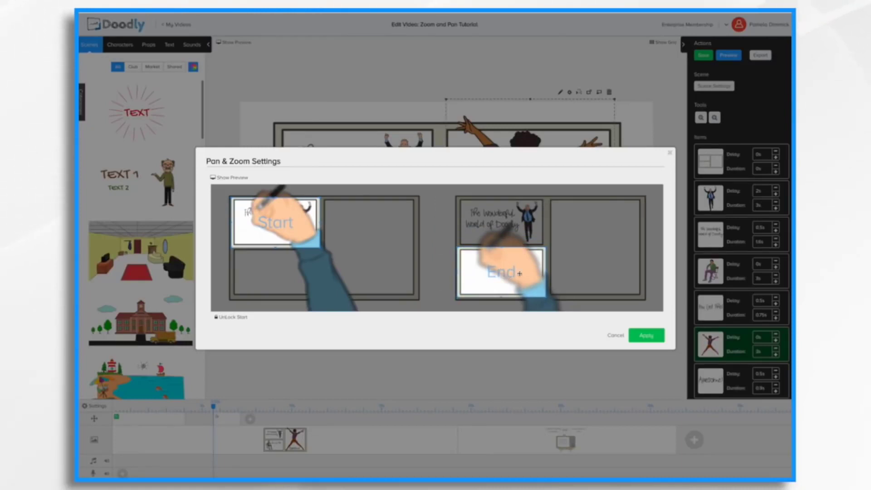
click(226, 177)
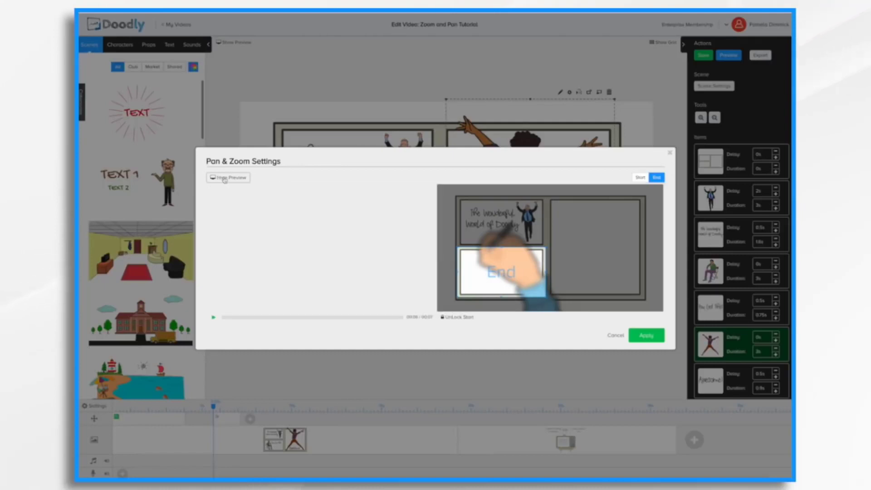
click(213, 317)
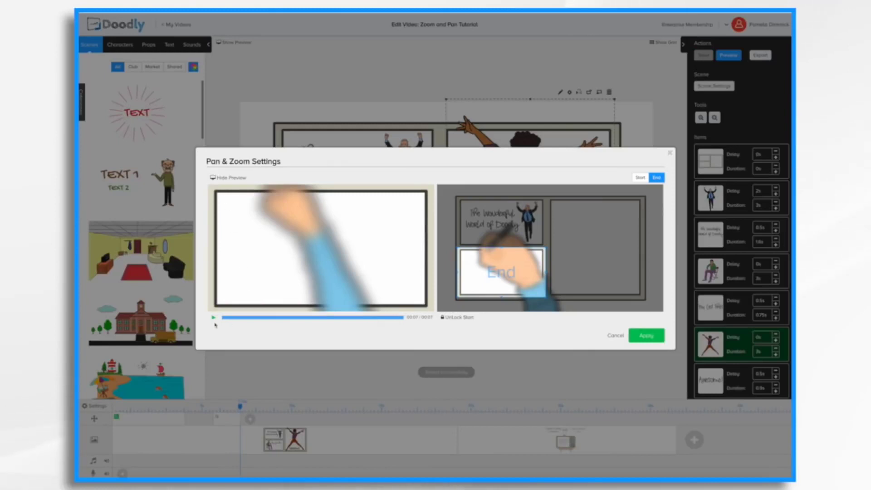
click(213, 318)
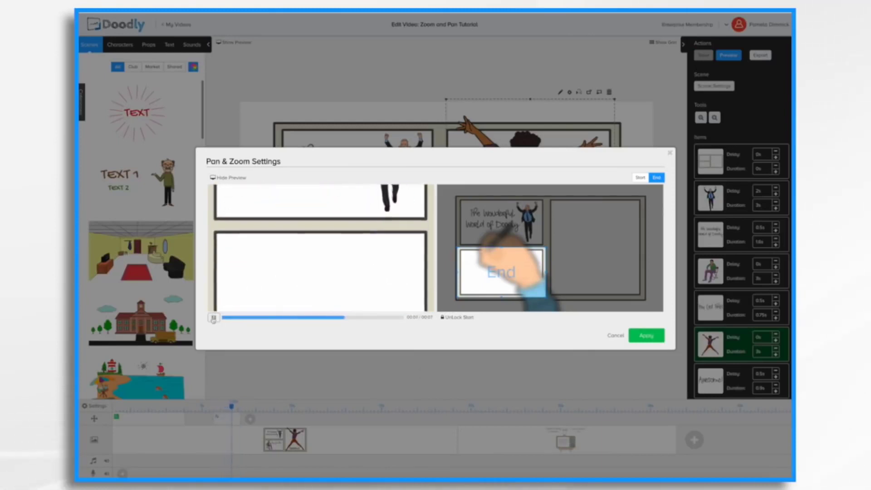
click(649, 336)
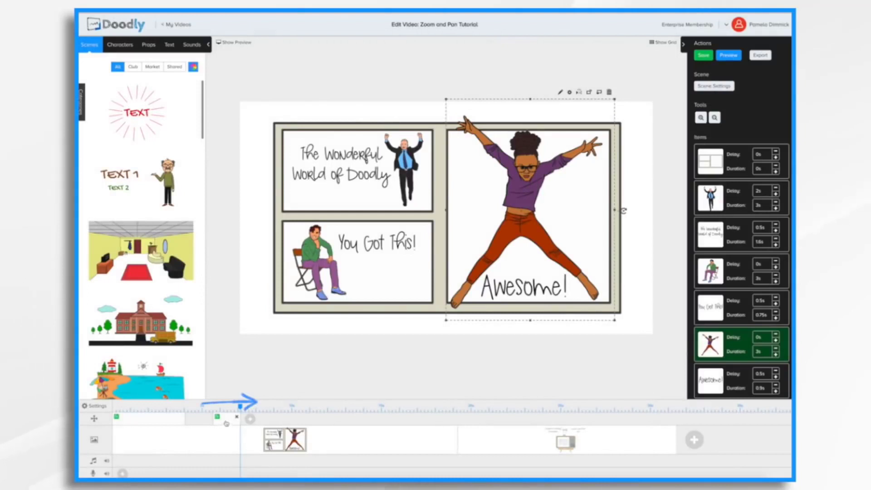
Step: Move the second pan and zoom effect later on the timeline to start at about 7.5 s, checking its timing in video previews
drag(226, 422, 244, 427)
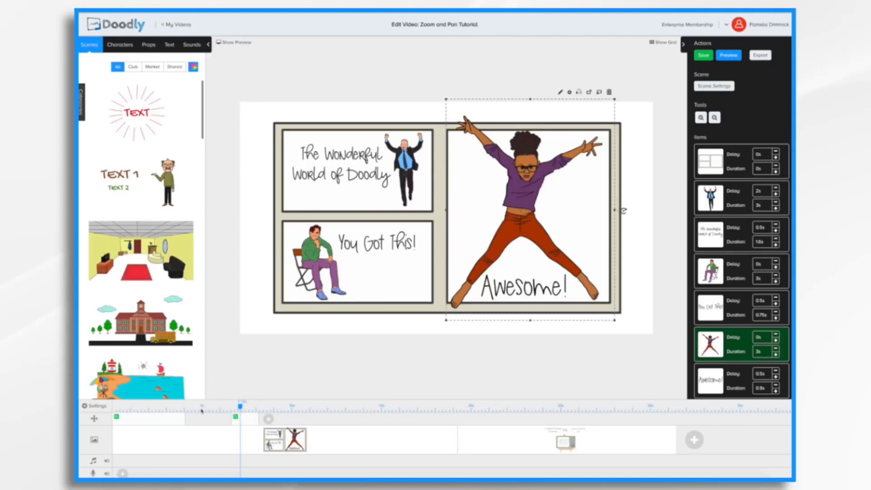
click(729, 56)
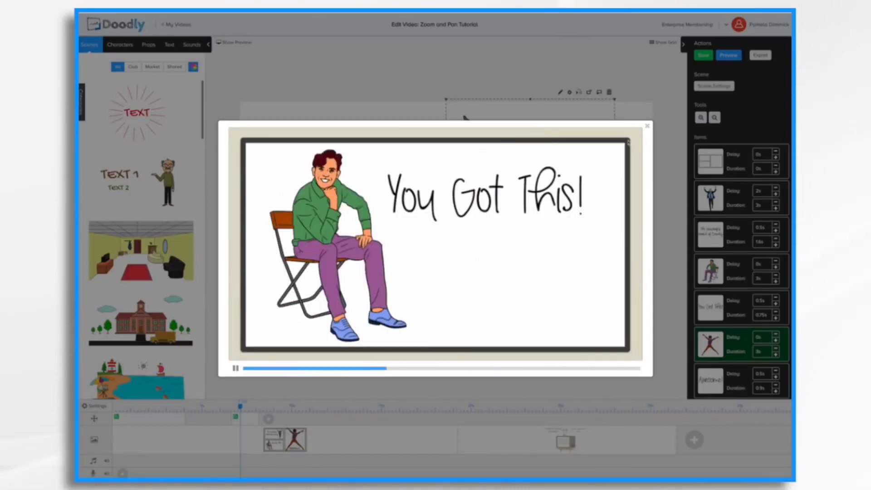
click(647, 126)
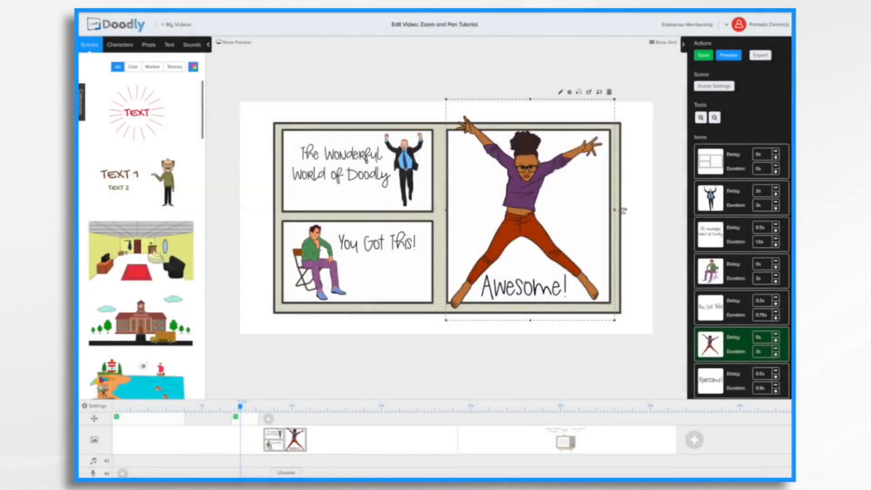
drag(250, 417, 266, 421)
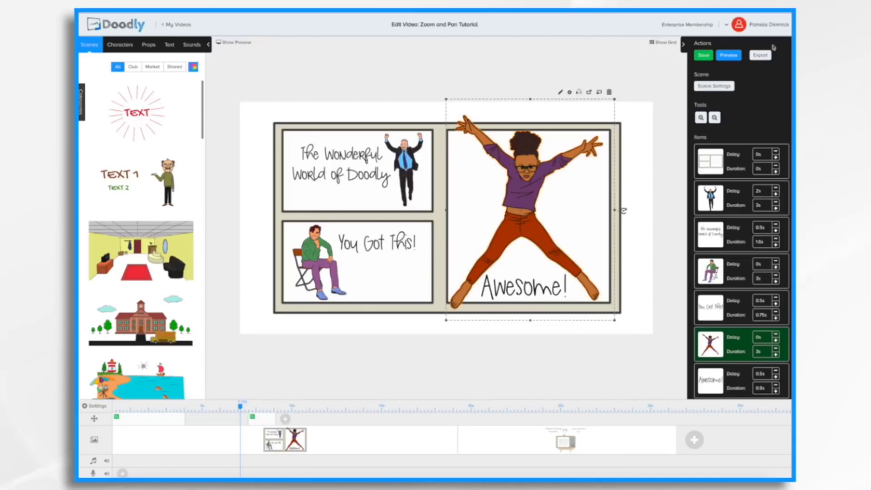
click(730, 58)
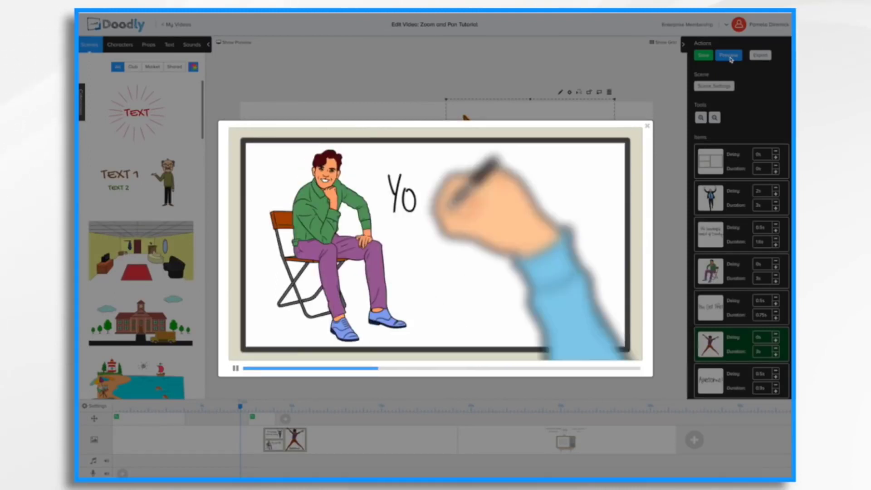
click(647, 126)
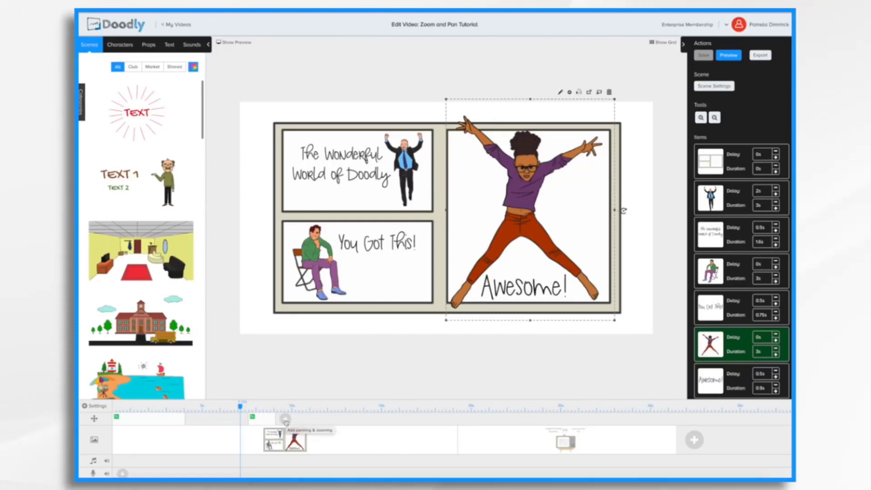
Step: Add a third panning and zooming effect with its End frame covering the whole scene, preview the zoom out, and apply the settings
click(285, 420)
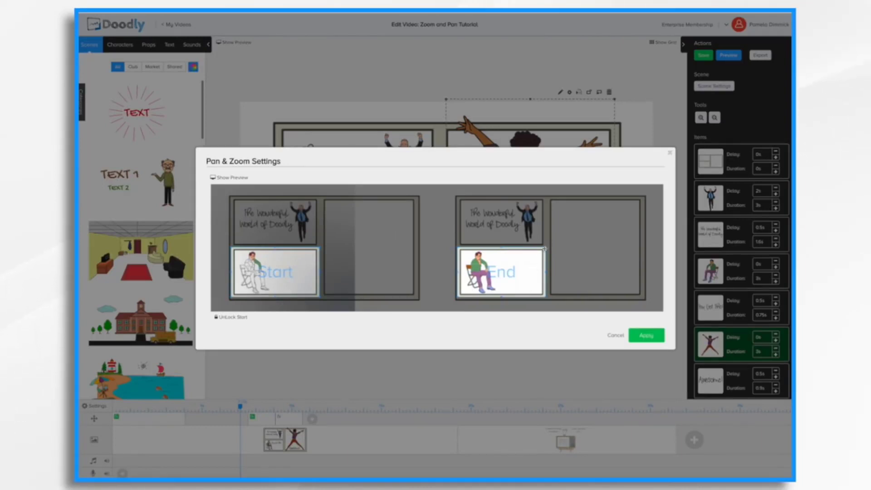
drag(544, 248, 507, 166)
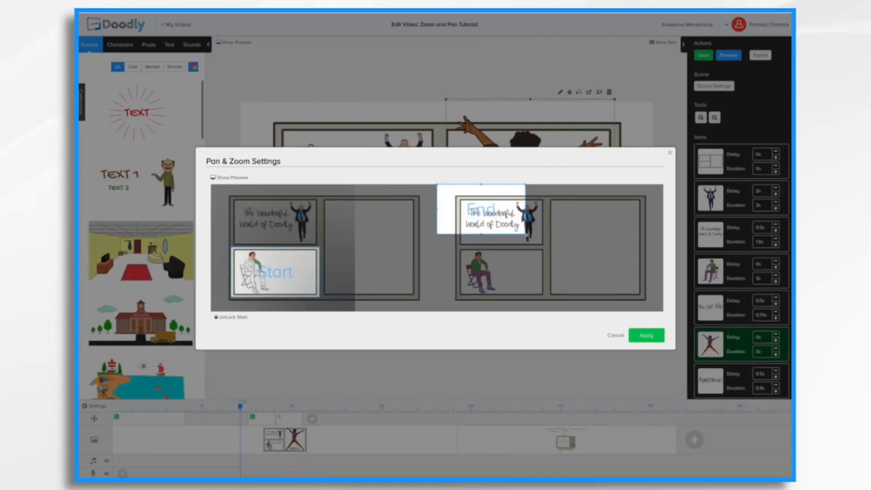
drag(526, 234, 663, 312)
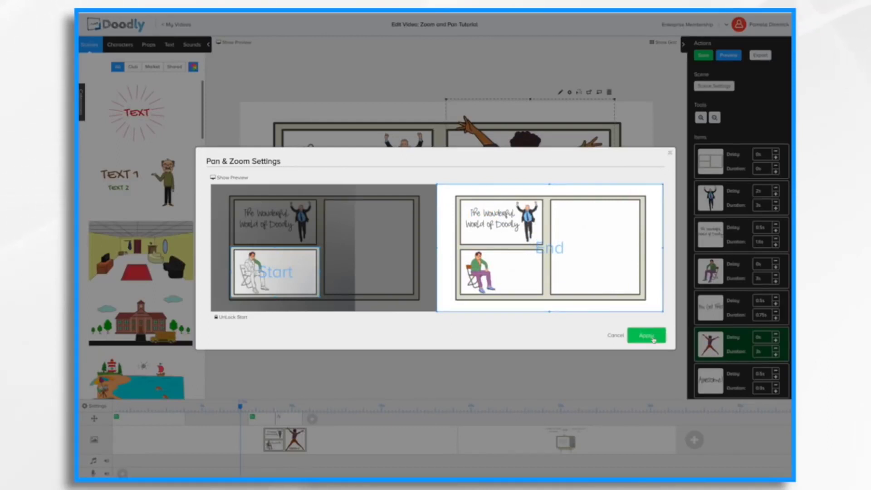
click(231, 177)
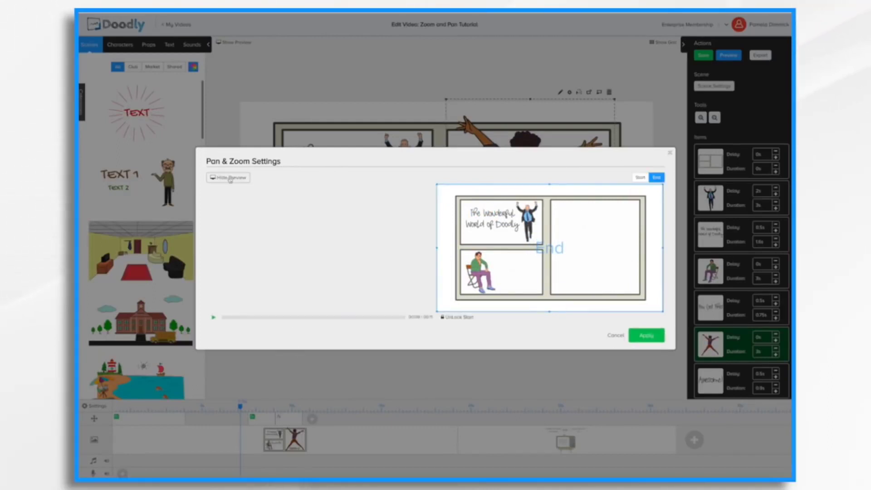
click(213, 319)
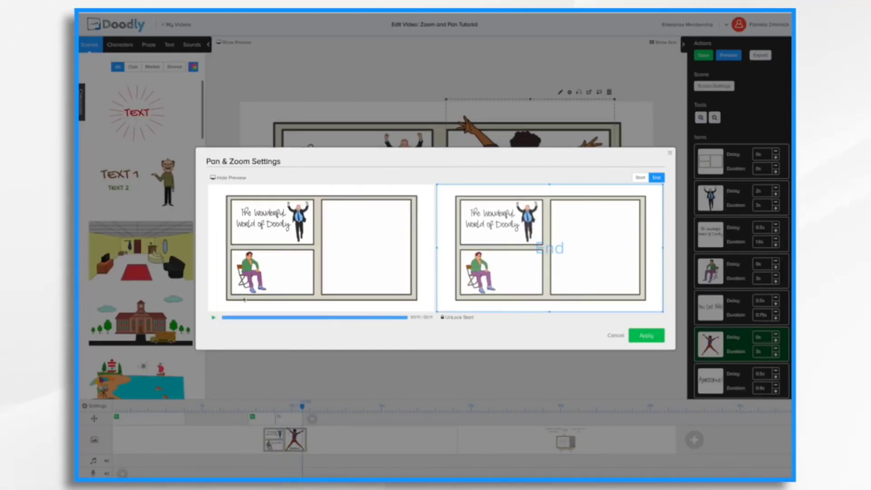
click(649, 335)
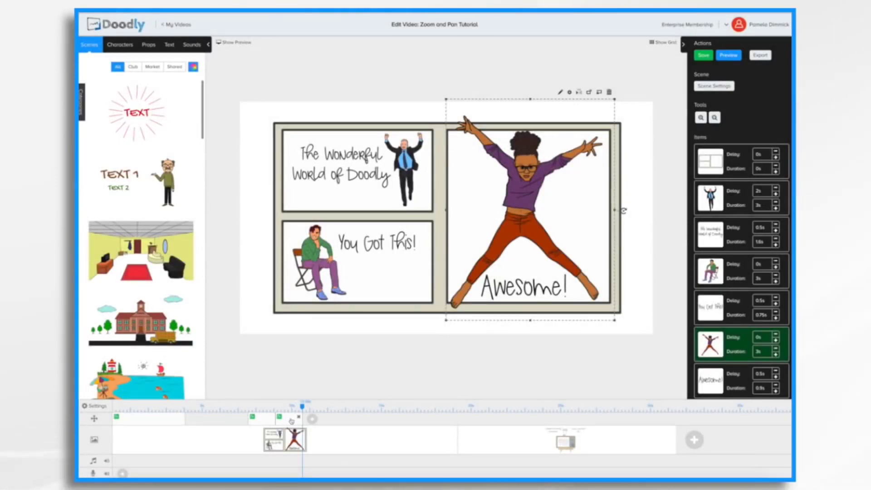
Step: Move the third pan and zoom effect later on the timeline to start at about 11.3 s, checking its timing in video previews
click(298, 416)
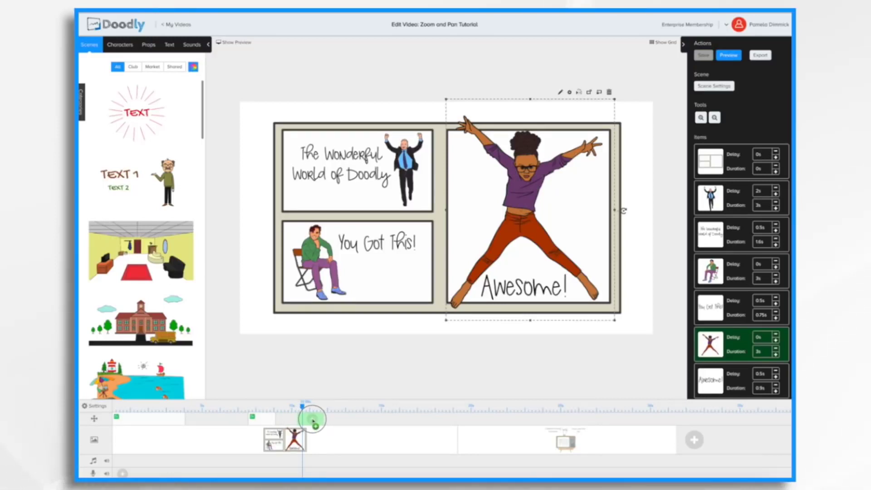
click(313, 422)
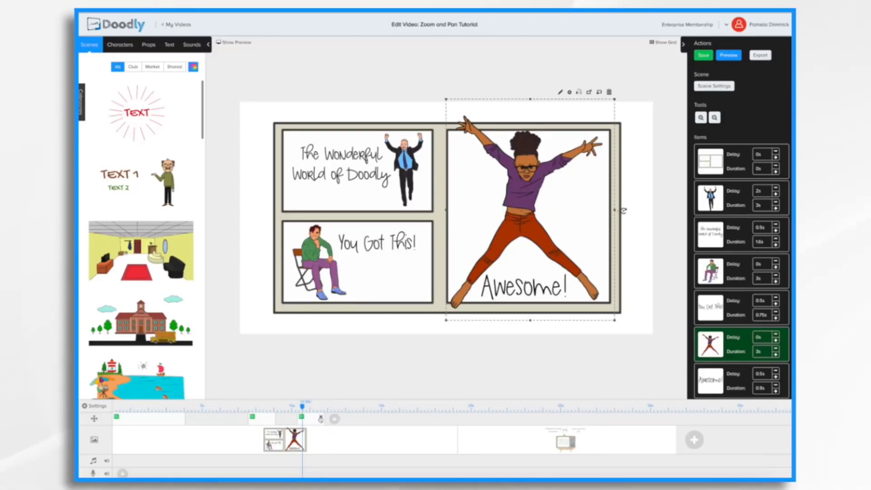
click(736, 58)
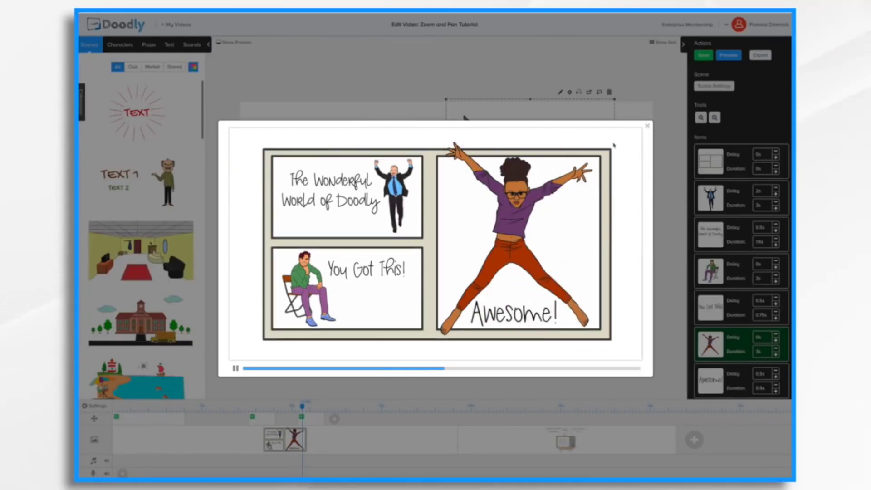
click(649, 127)
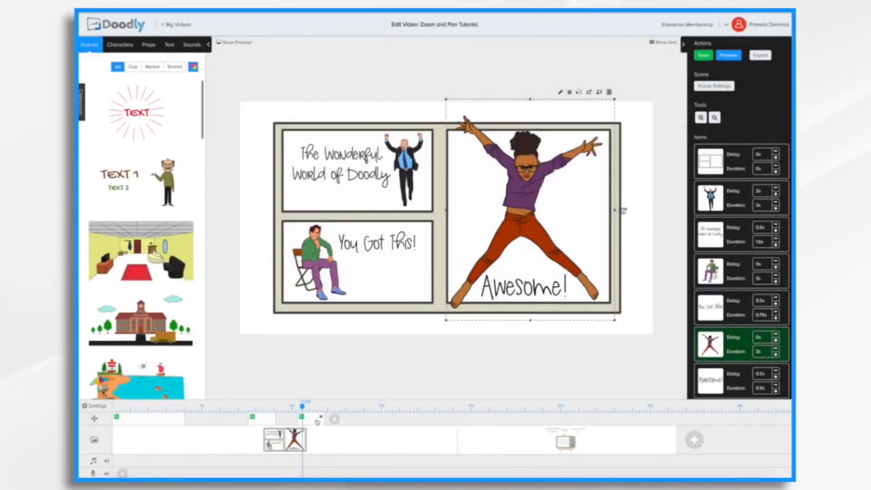
drag(317, 422, 333, 420)
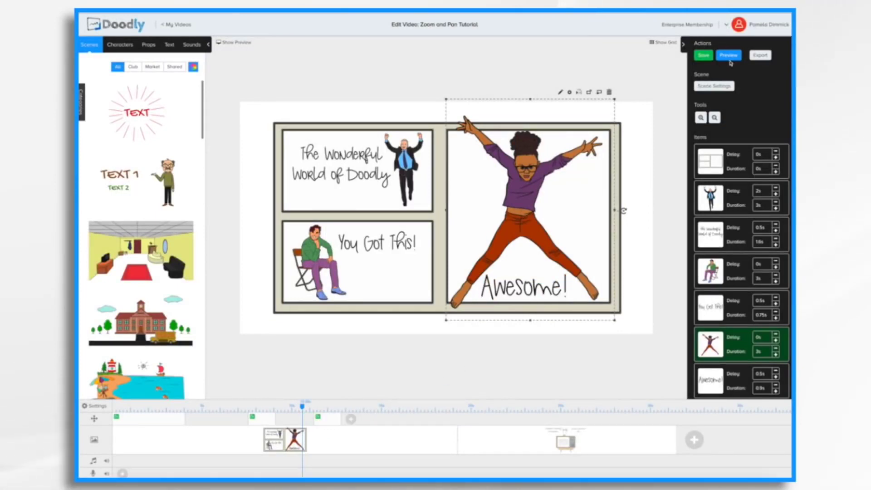
click(730, 58)
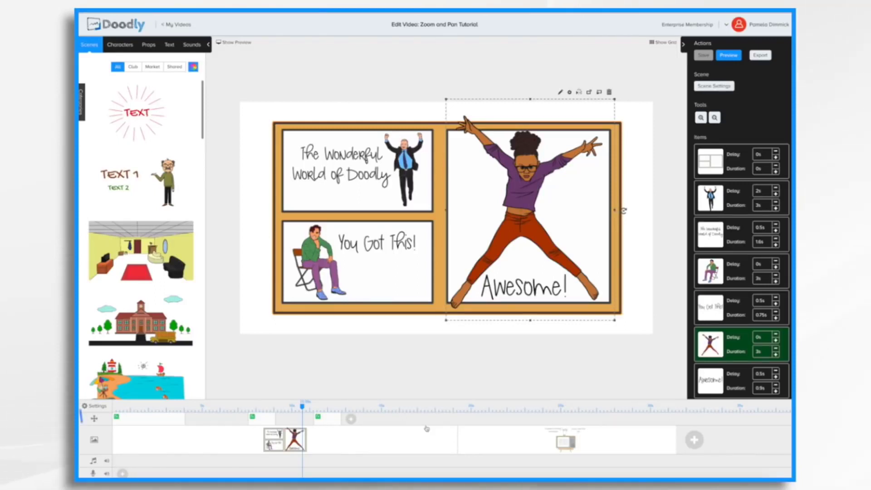
Step: Check the scene transition in the video settings and preview the whole video
click(102, 407)
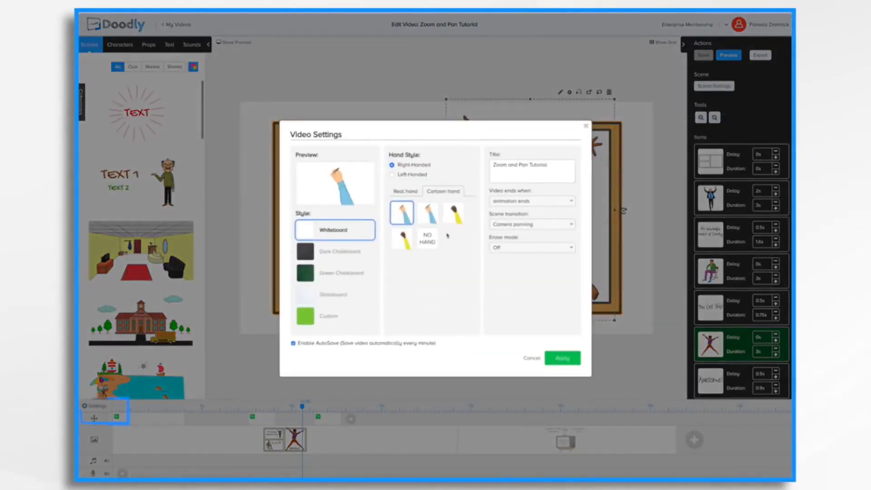
click(563, 358)
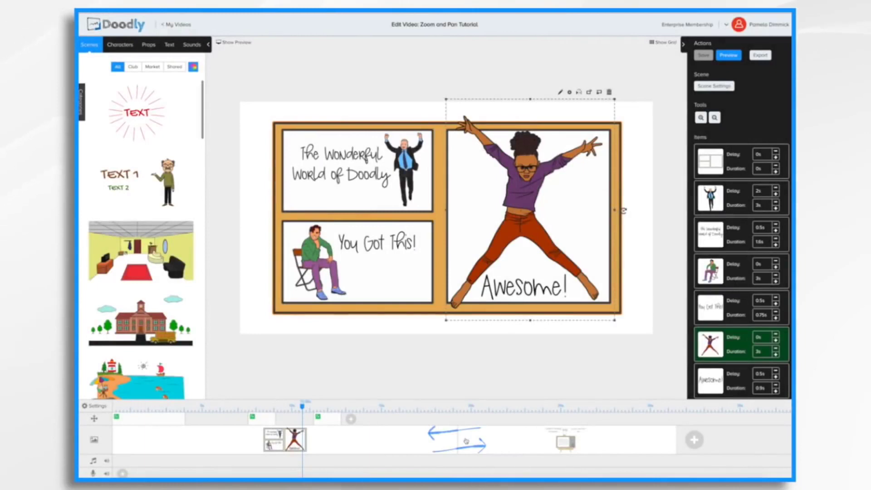
click(732, 56)
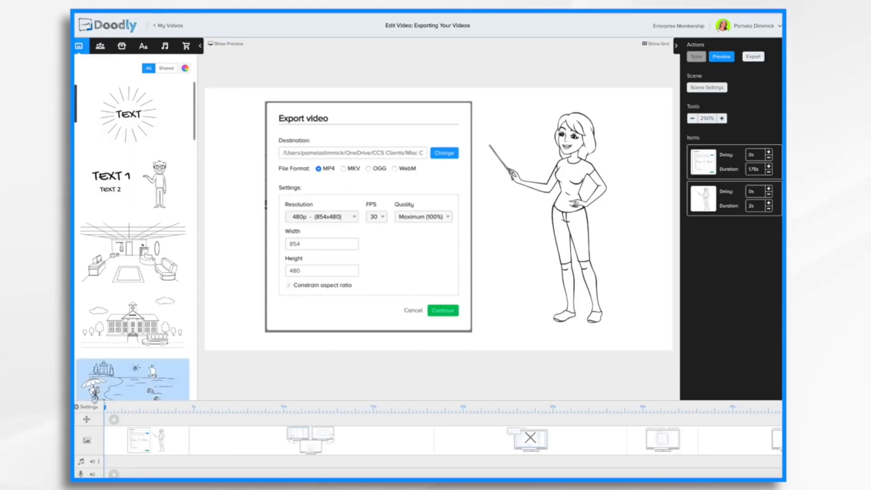
Step: Examine the resolution choices in the video settings of the Exporting Your Videos project and close them without changes
click(88, 407)
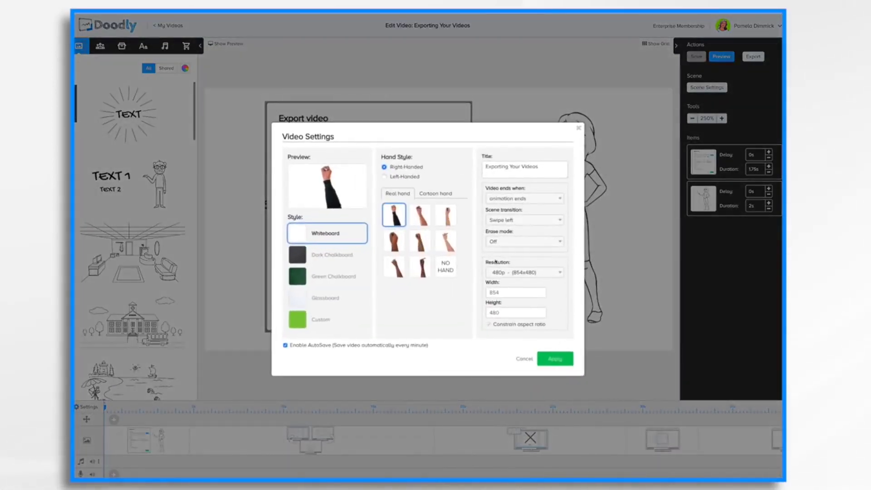
click(557, 273)
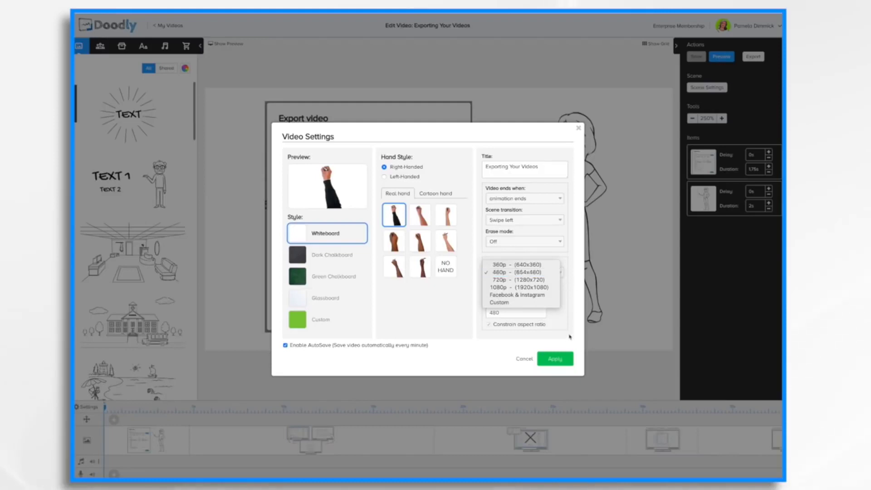
click(570, 337)
click(524, 358)
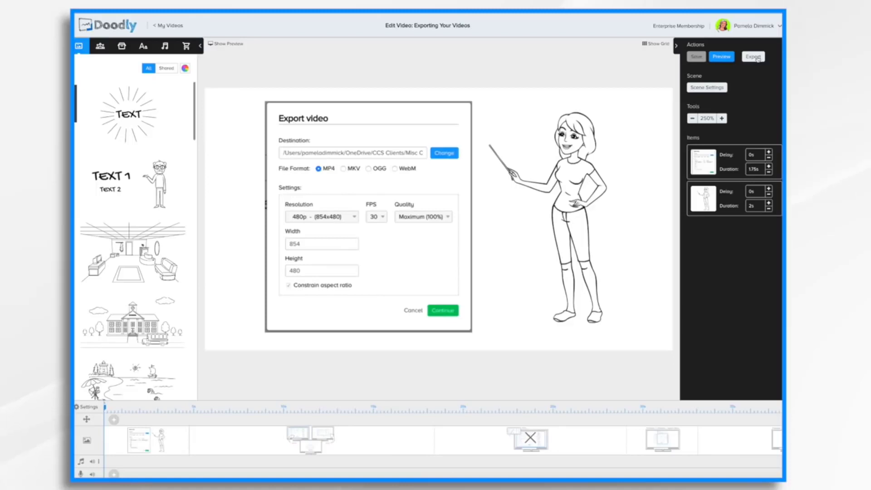
Step: Try the 1080p (1920x1080) resolution in the export settings and leave without exporting
click(754, 56)
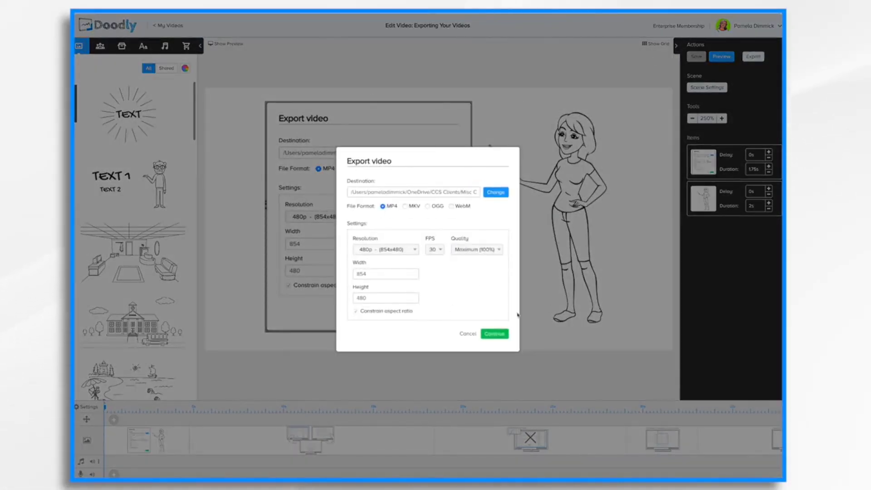
click(413, 250)
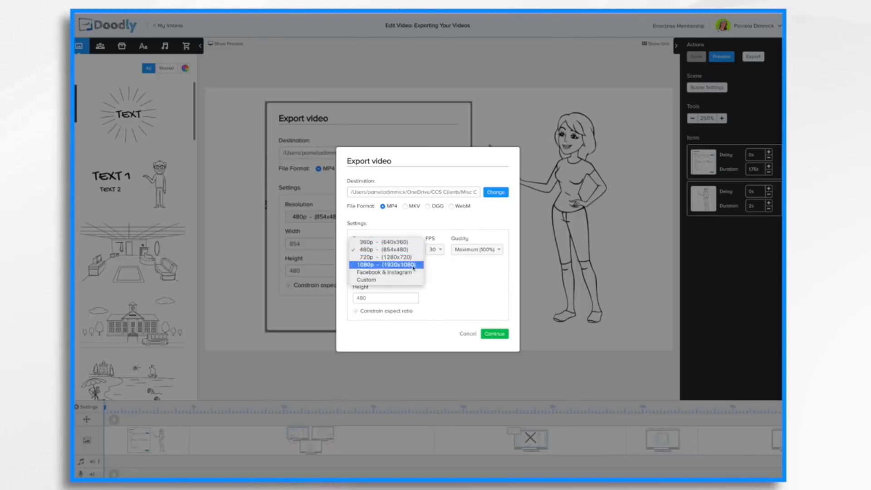
click(412, 265)
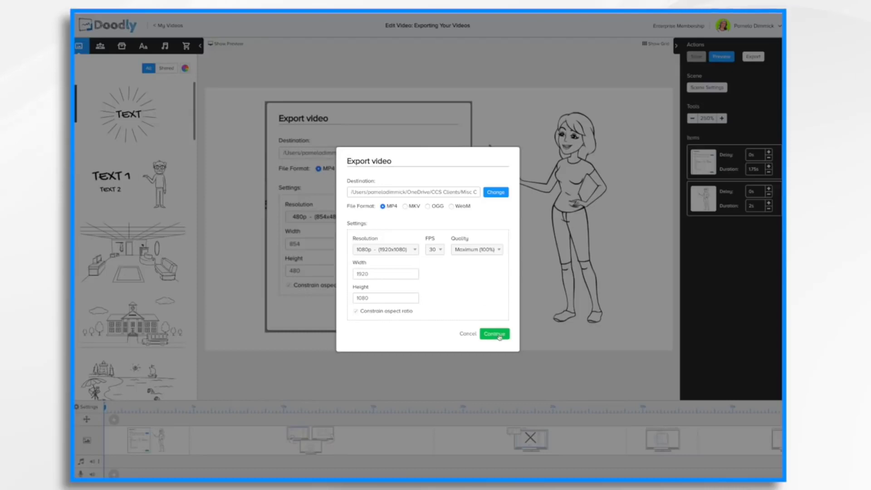
click(467, 335)
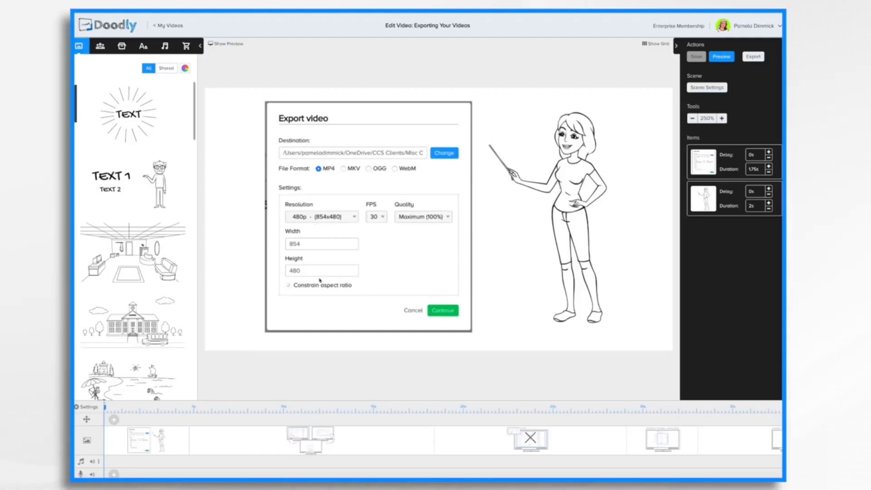
Step: Examine the scenes comparing 1080p, 720p and 480p output, phone versus large-screen playback, and square Facebook & Instagram videos
click(340, 449)
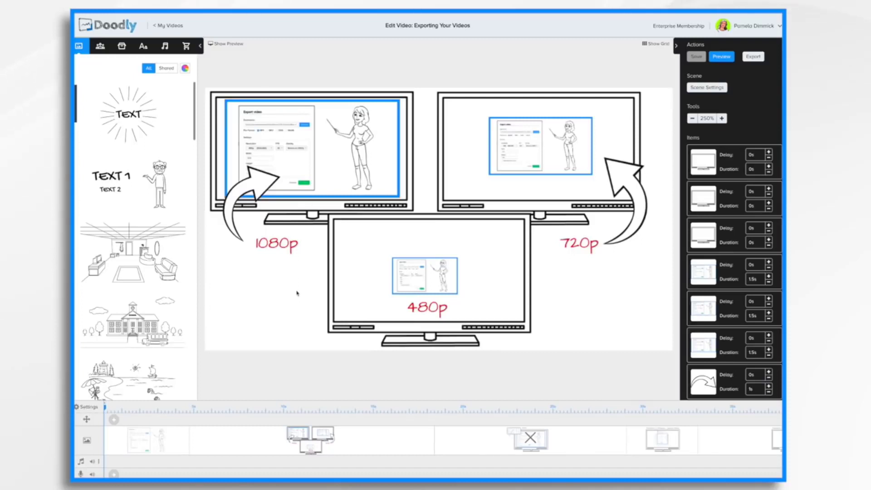
click(503, 448)
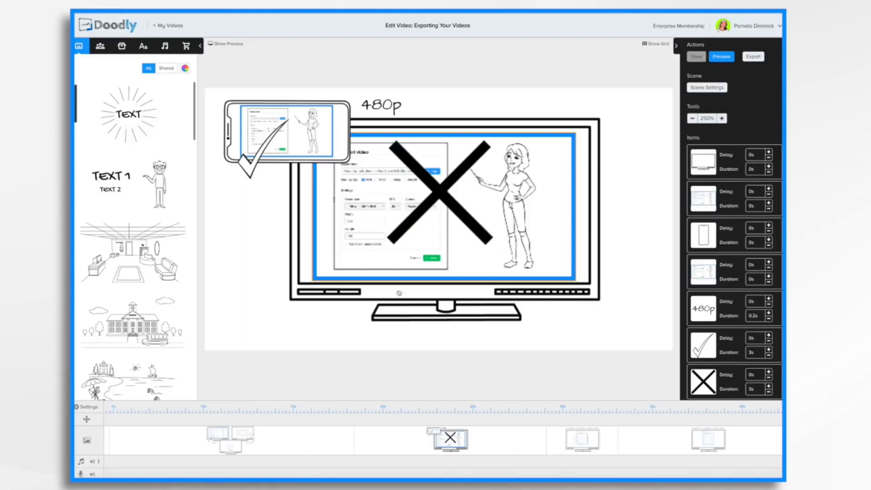
click(268, 443)
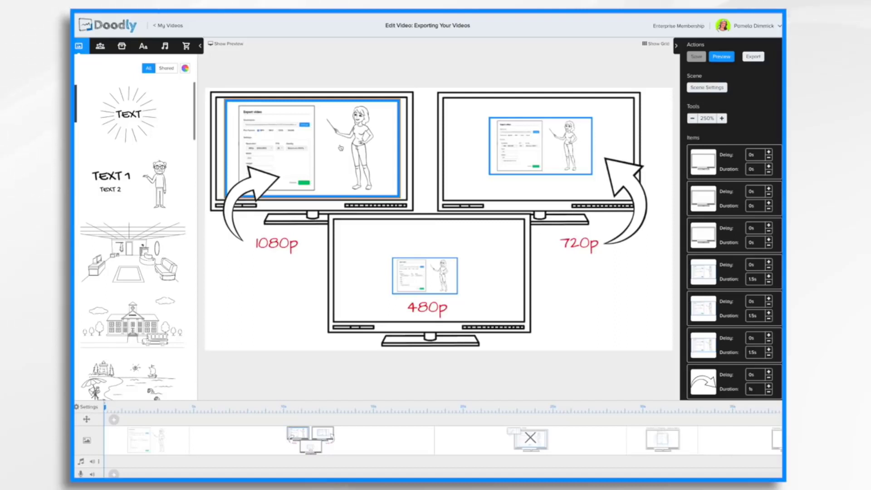
click(436, 283)
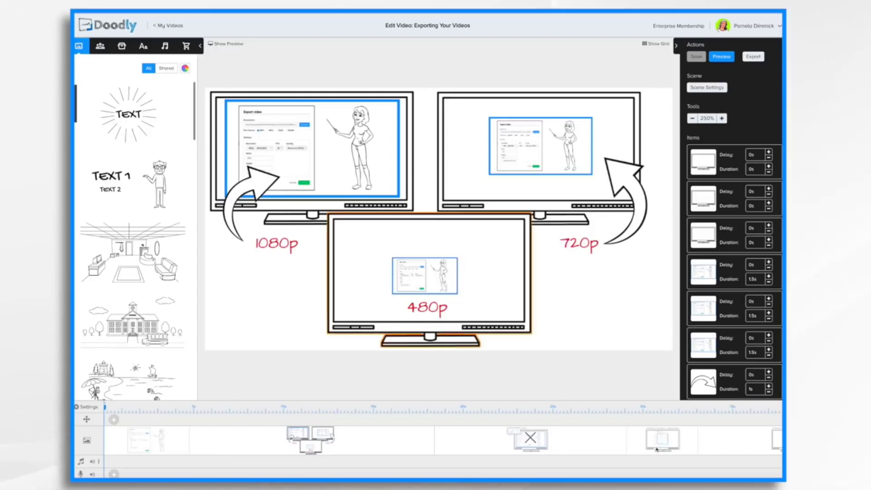
click(657, 449)
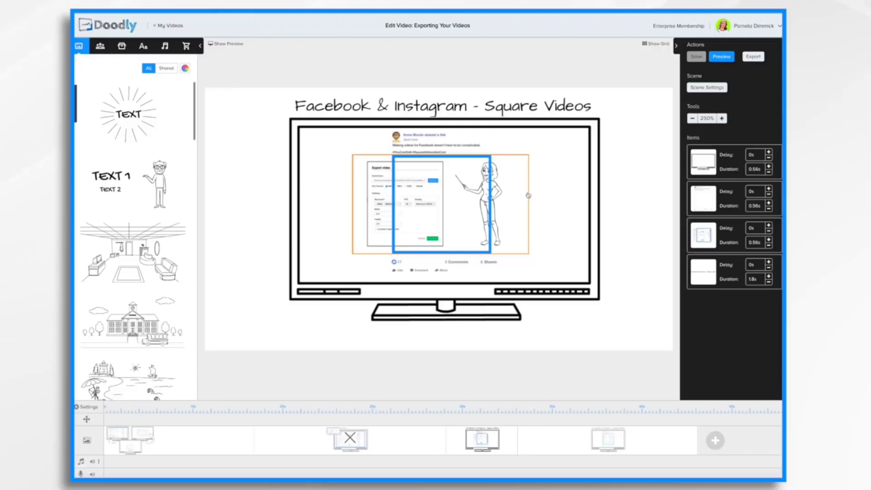
Step: Return to the first scene and set the video resolution to Facebook & Instagram, 1000 by 1000
click(369, 435)
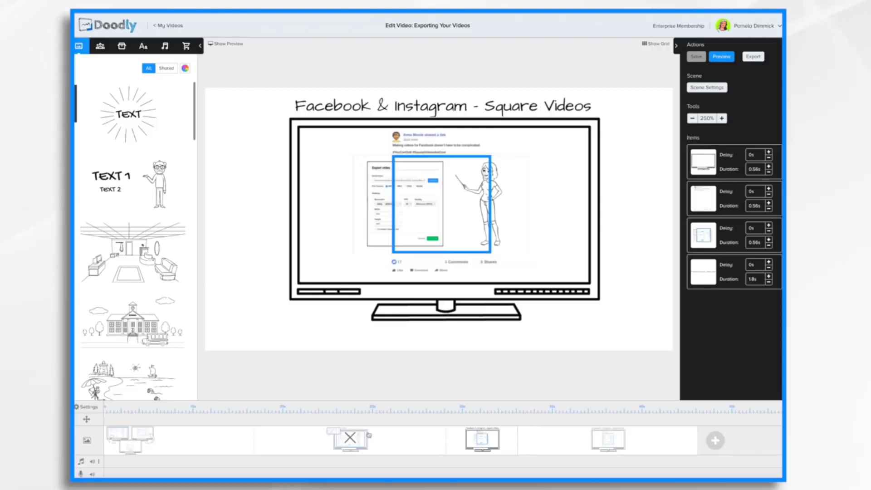
scroll(369, 438, left, 5)
click(156, 449)
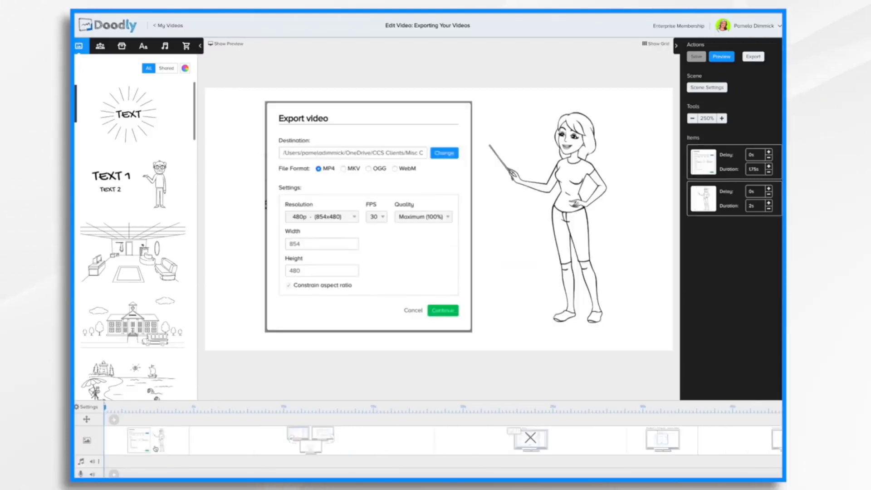
click(87, 407)
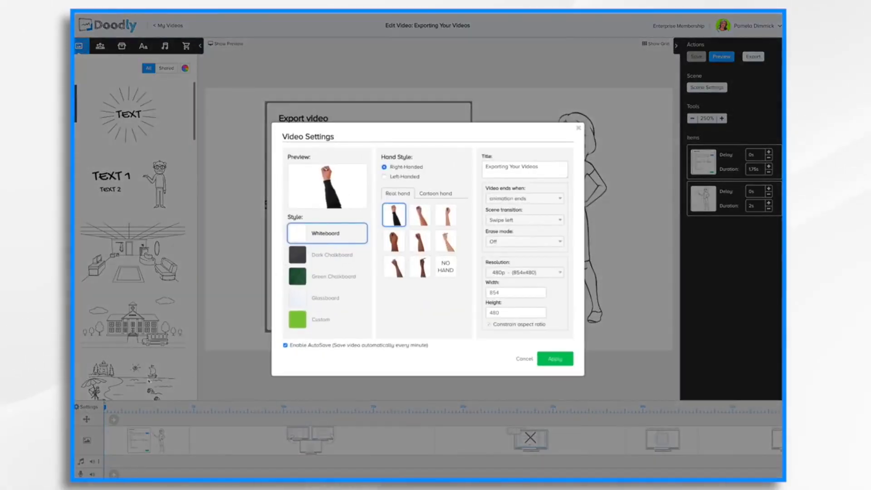
click(554, 273)
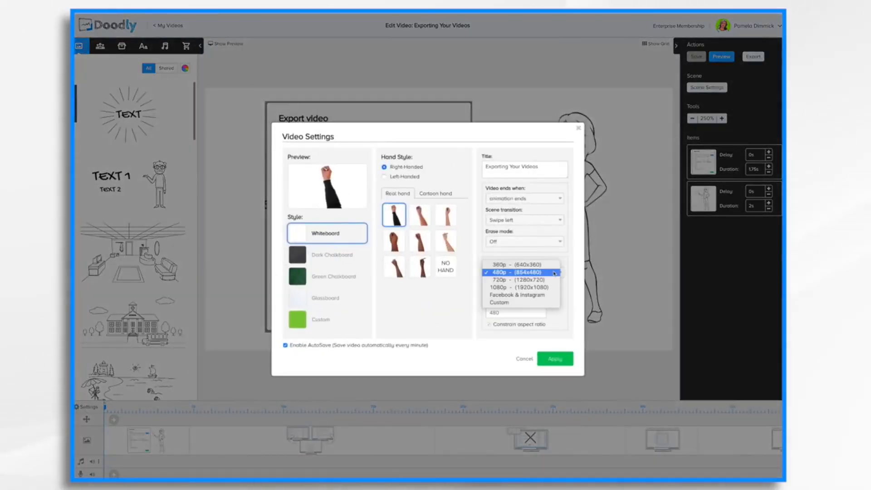
click(544, 295)
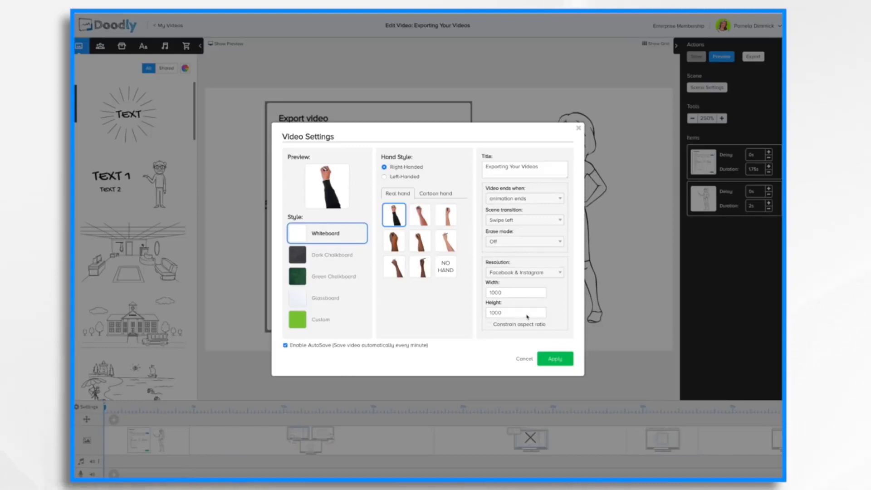
click(558, 362)
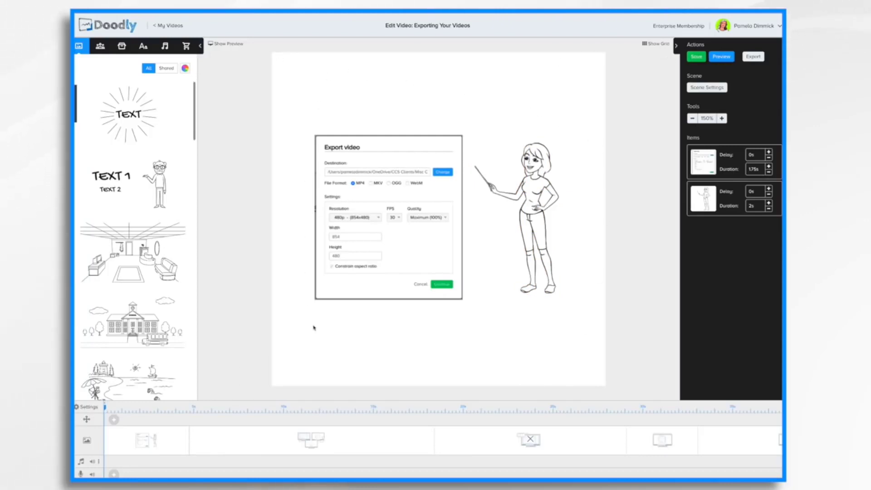
Step: Enlarge the Export video image in the first scene and move it lower within the square frame
click(430, 229)
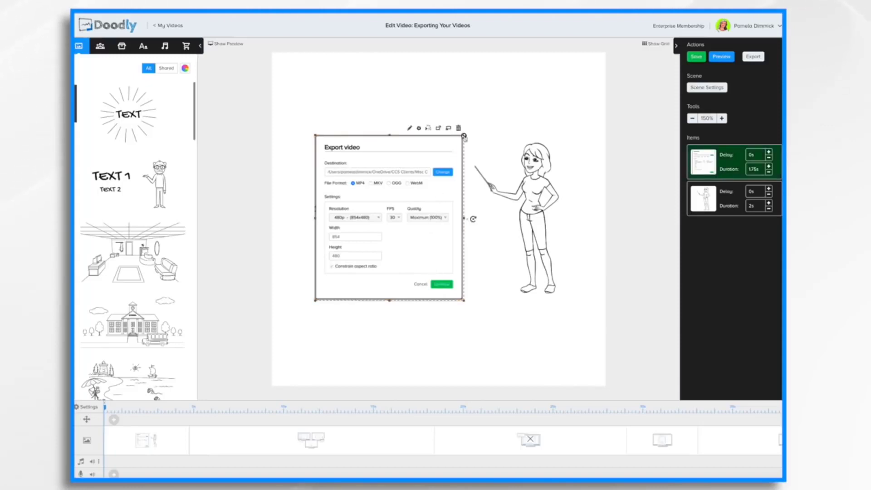
drag(464, 135, 560, 60)
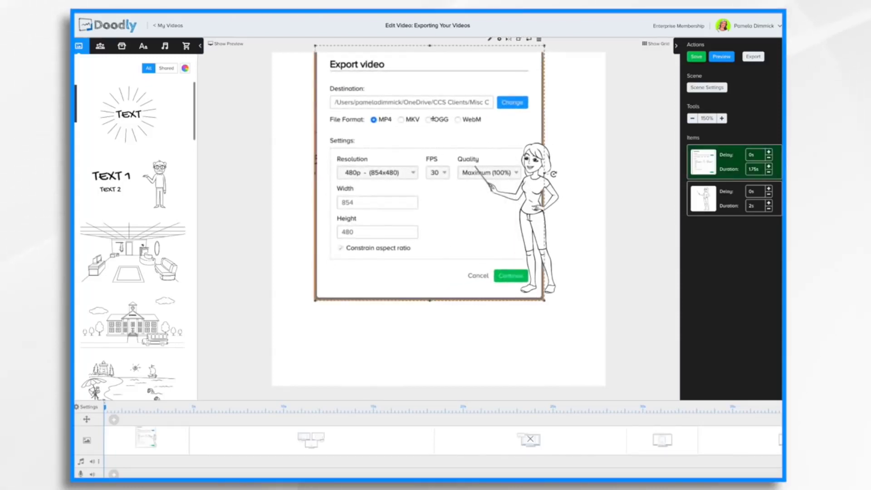
drag(433, 118, 405, 166)
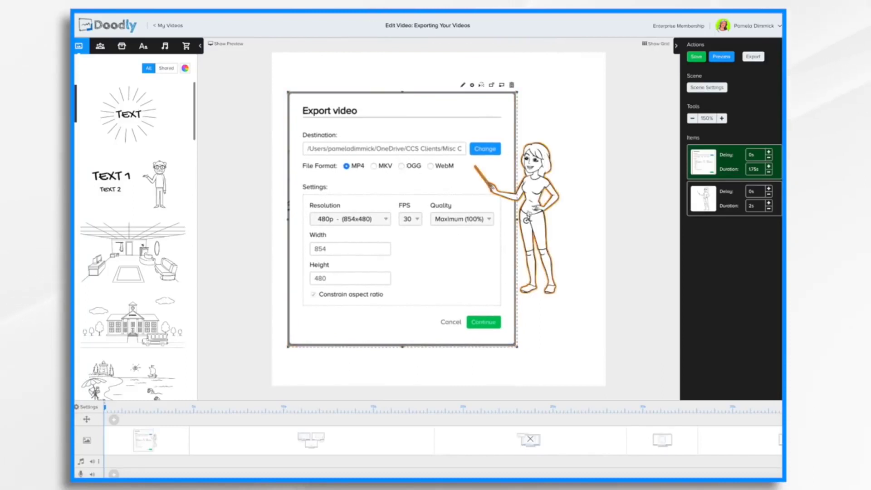
Step: Enlarge the pointing woman and place her beside the Export video image within the square frame
click(540, 181)
drag(568, 137, 641, 73)
drag(569, 129, 559, 183)
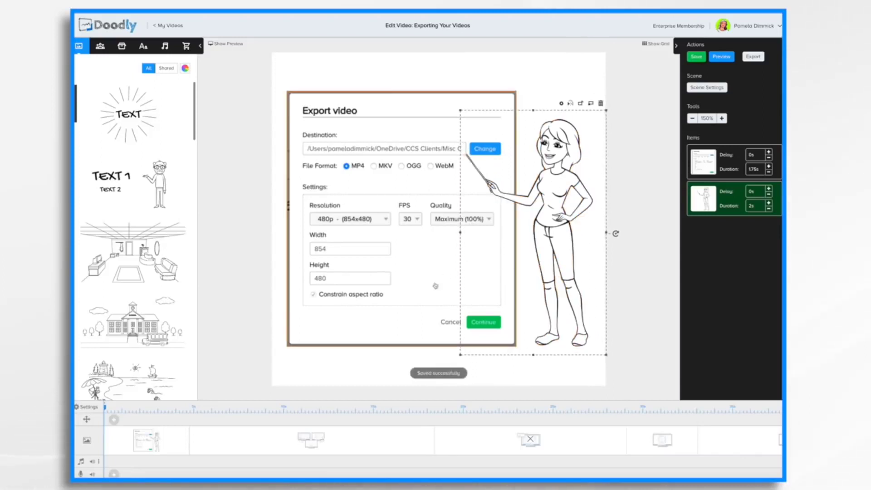
click(372, 364)
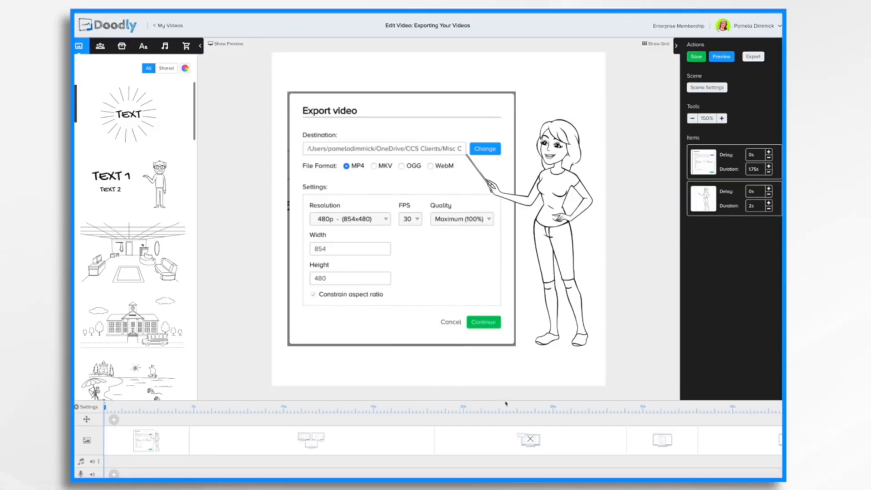
Step: Examine the last scene's Facebook & Instagram square video example
scroll(609, 440, right, 3)
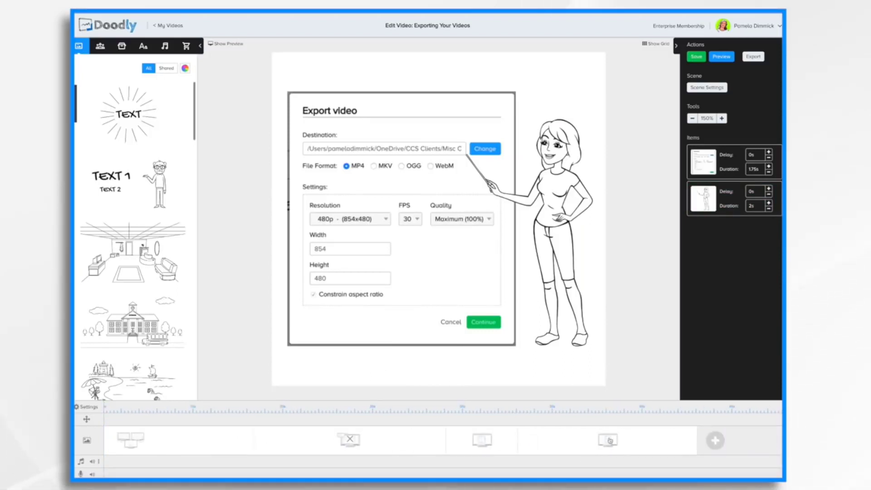
click(582, 444)
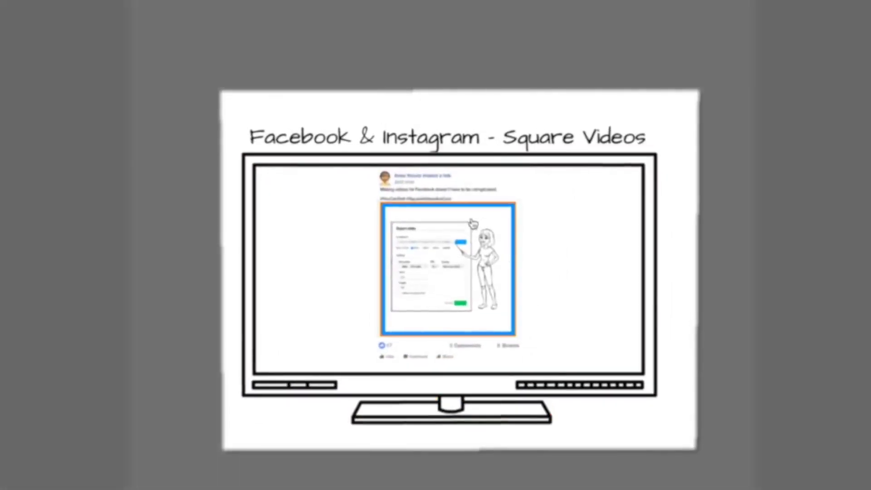
click(622, 325)
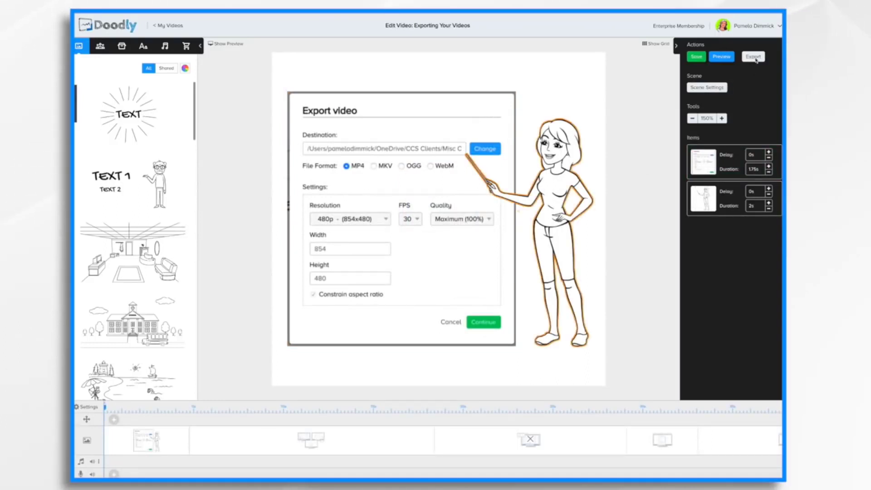
Step: Open the export settings and try a custom resolution of 1000 by 1200
click(754, 57)
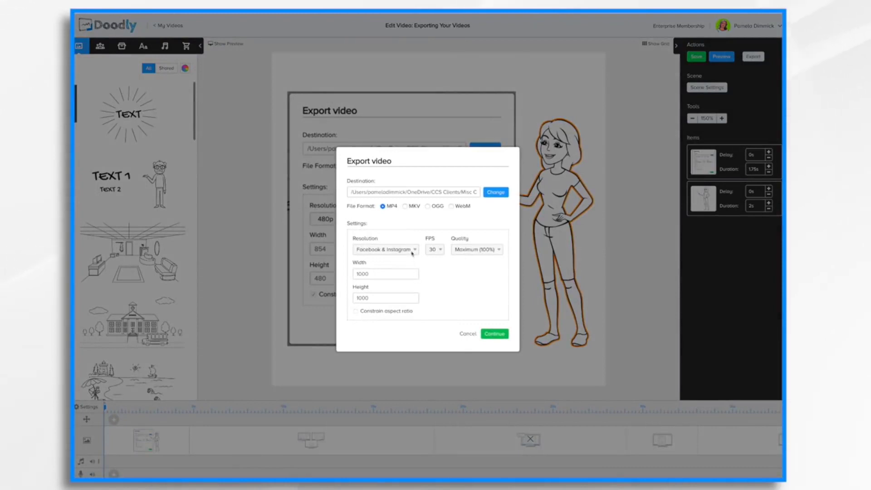
click(385, 249)
click(385, 258)
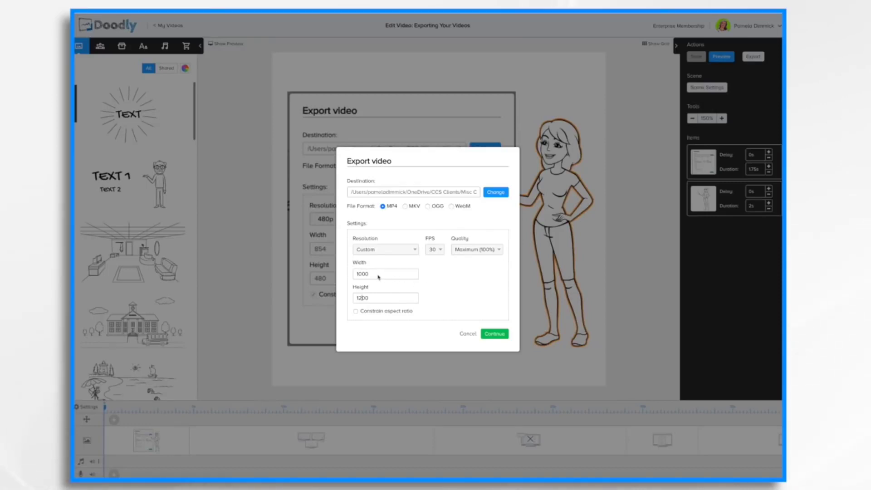
click(356, 311)
Step: Try 60 FPS for the export, return to 30 FPS, and review the quality options, keeping Maximum (100%)
click(440, 252)
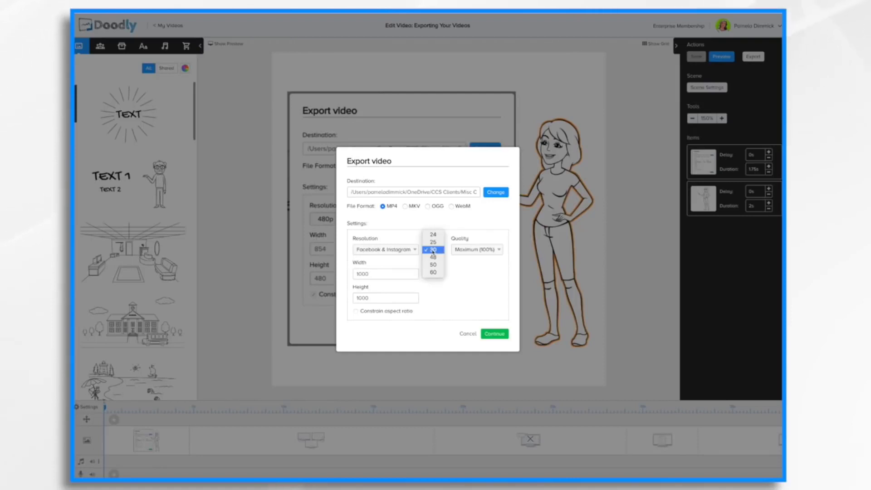
click(436, 274)
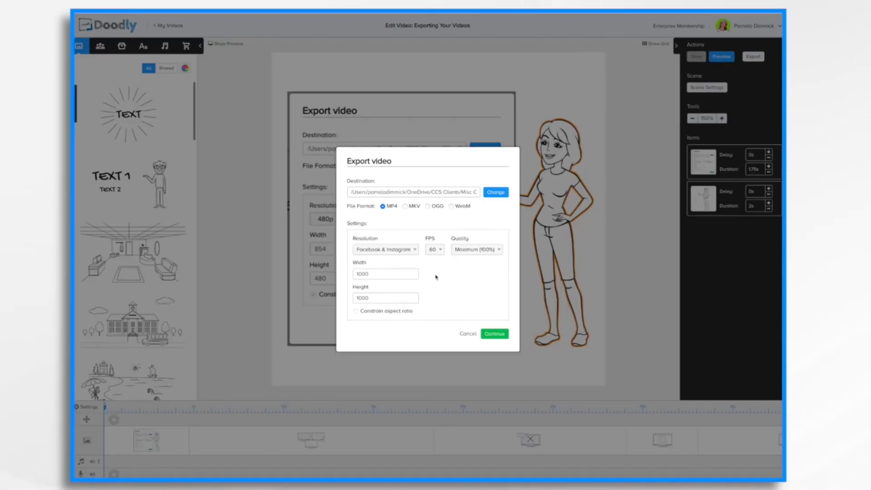
click(434, 250)
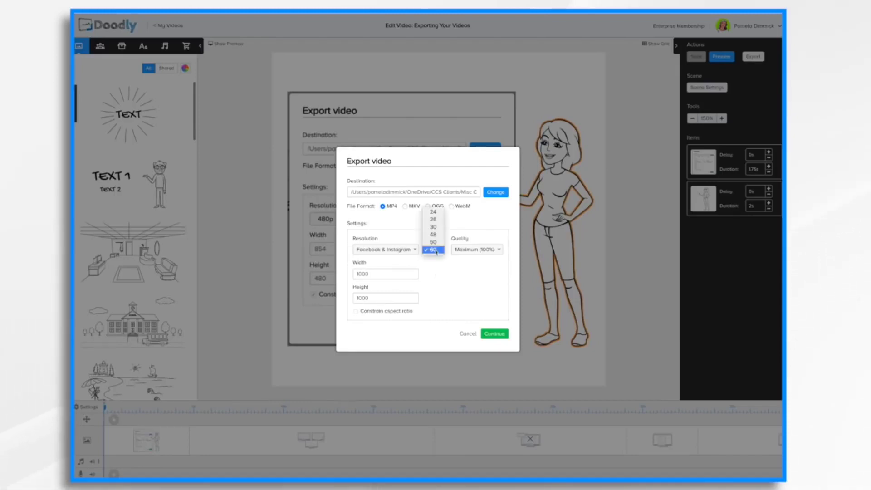
click(433, 227)
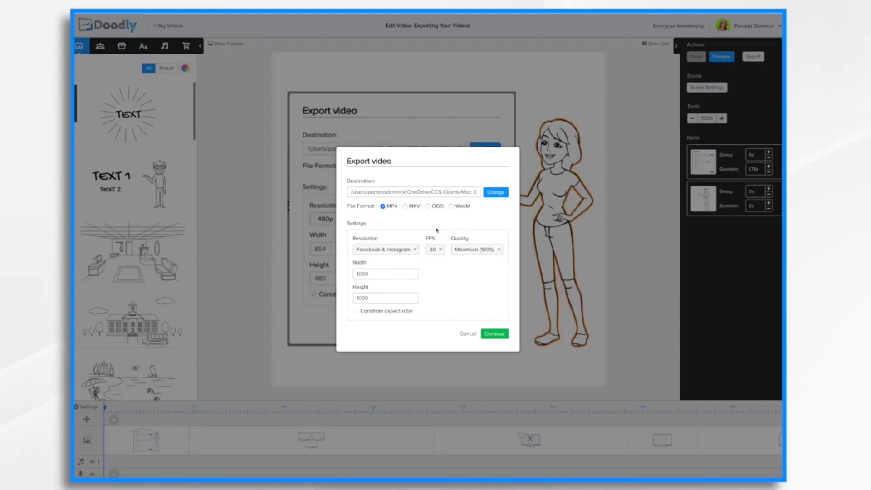
click(436, 251)
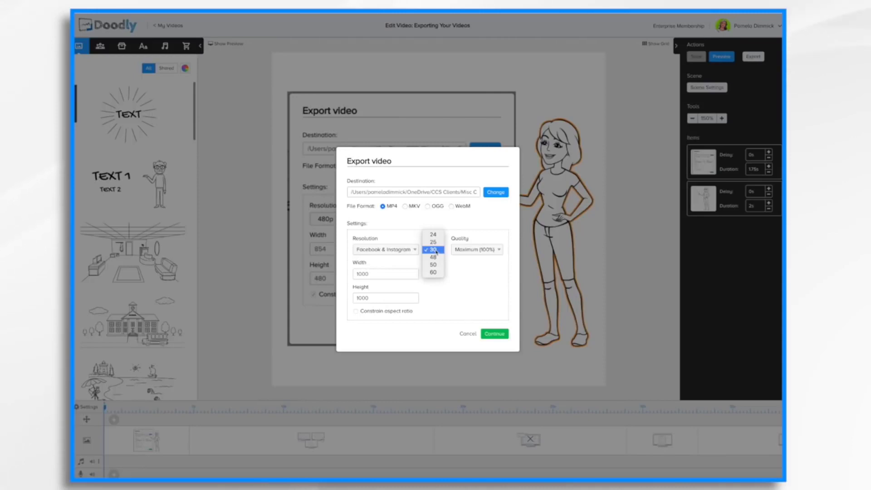
click(449, 257)
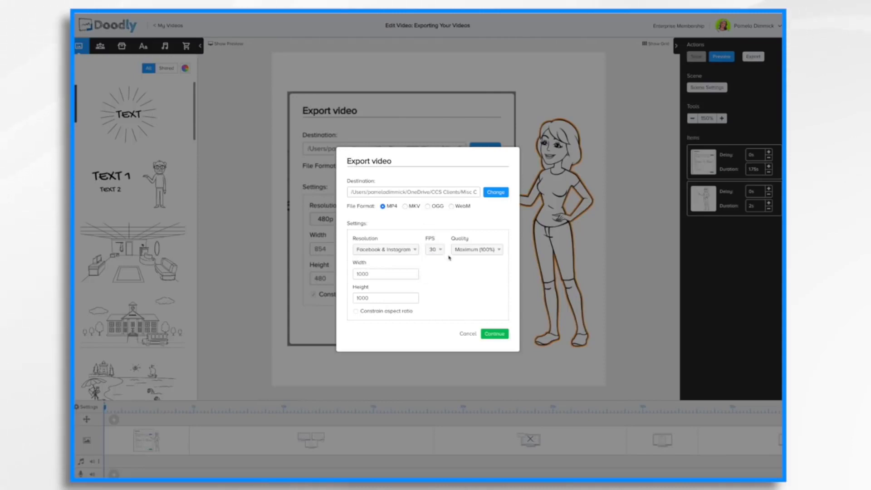
click(496, 251)
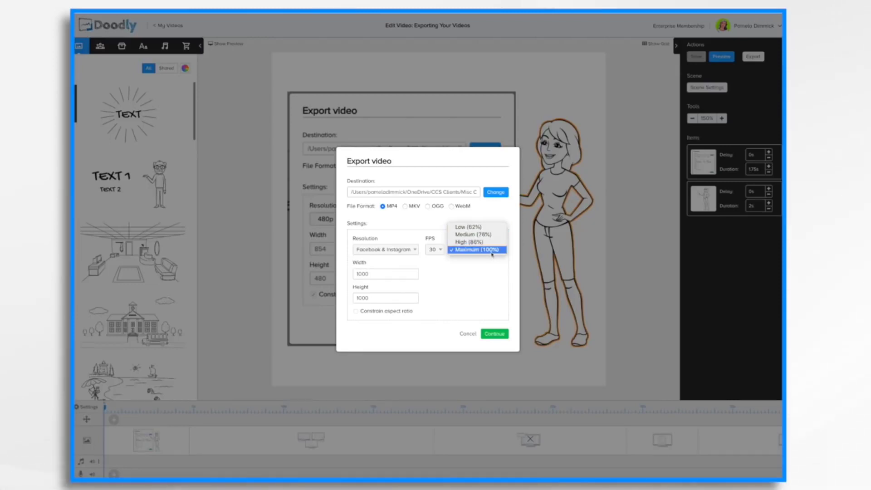
click(473, 279)
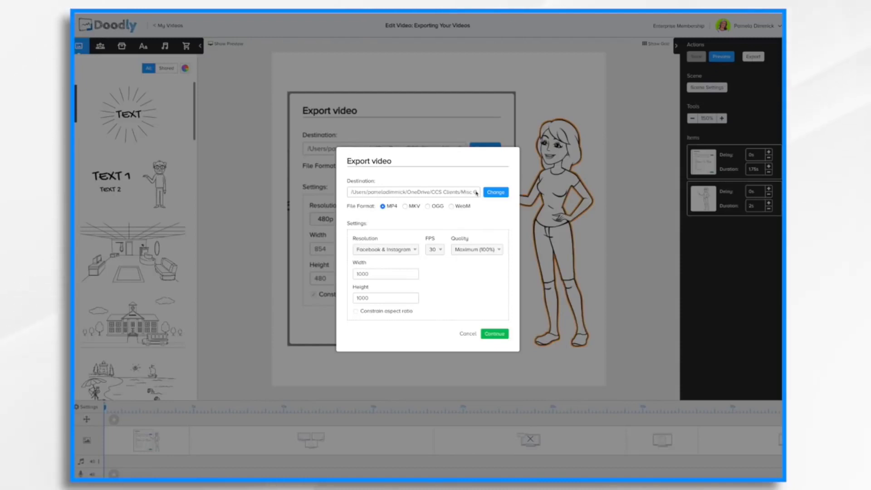
Step: Set the export destination to the Desktop as Exporting Your Videos.mp4 and export the video
click(494, 193)
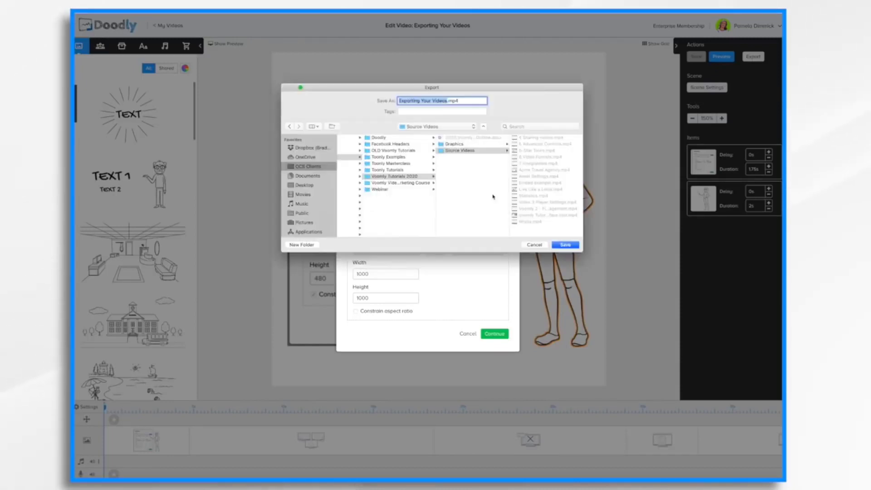
click(304, 185)
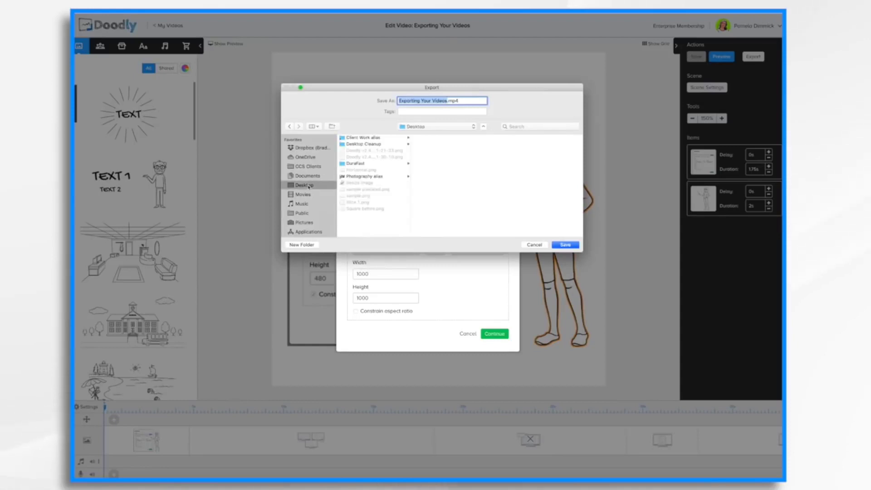
click(566, 245)
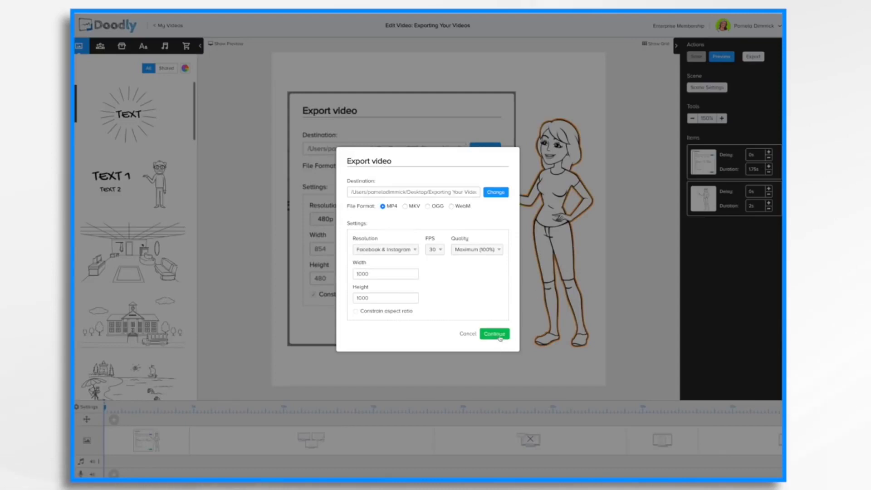
click(494, 334)
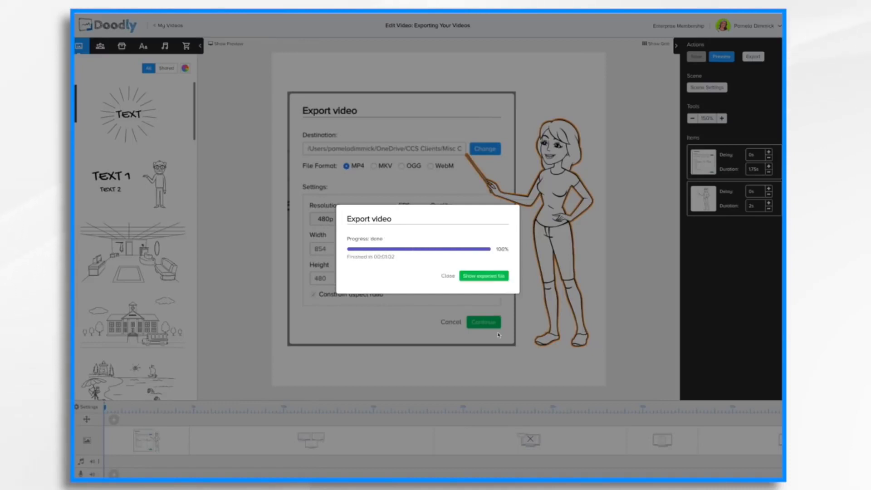
Step: Show the exported file in its folder and open Exporting Your Videos.mp4 for playback
click(492, 280)
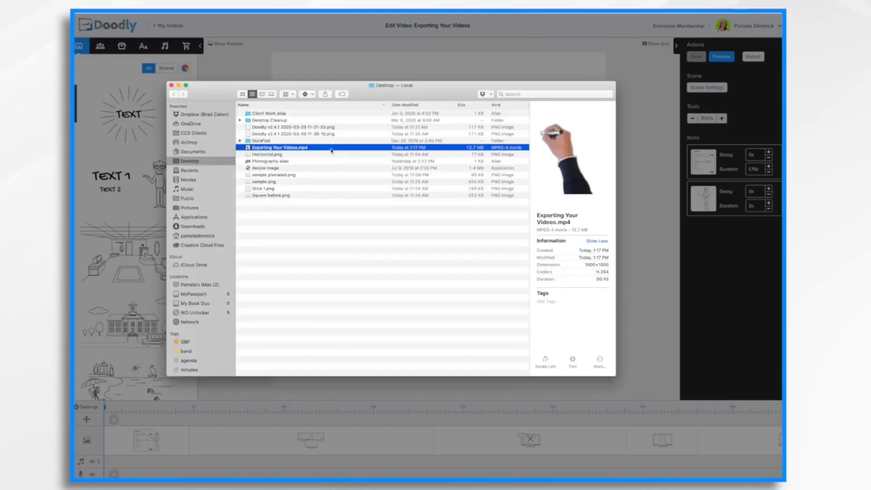
double_click(290, 148)
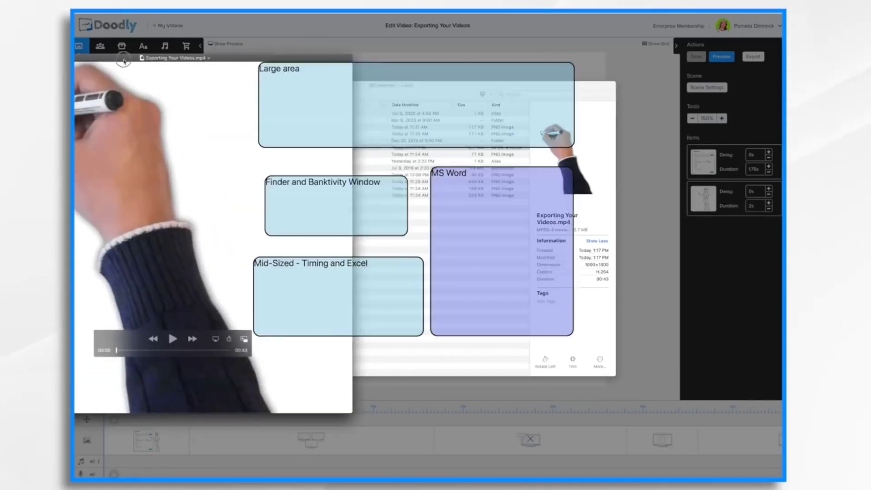
click(293, 353)
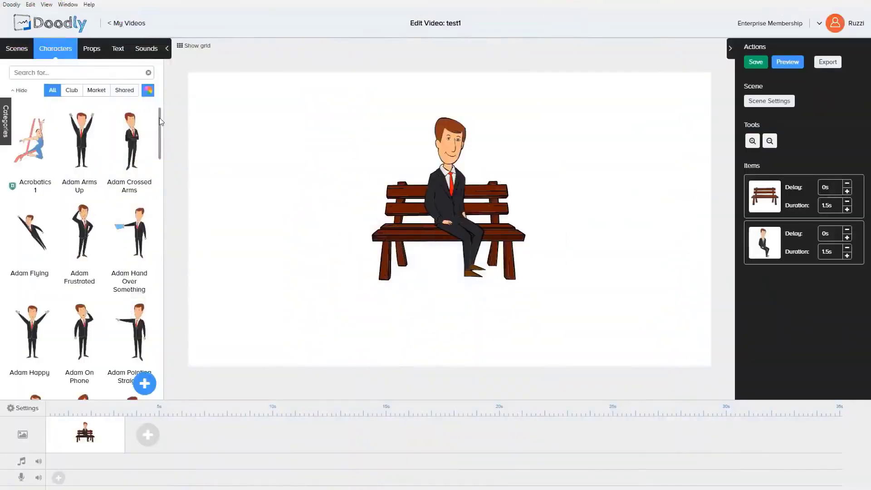
drag(163, 118, 164, 154)
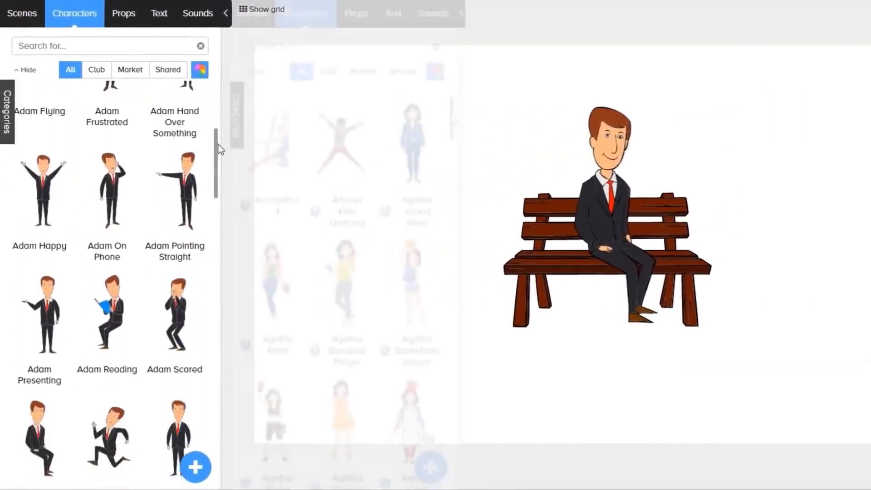
drag(218, 156, 219, 208)
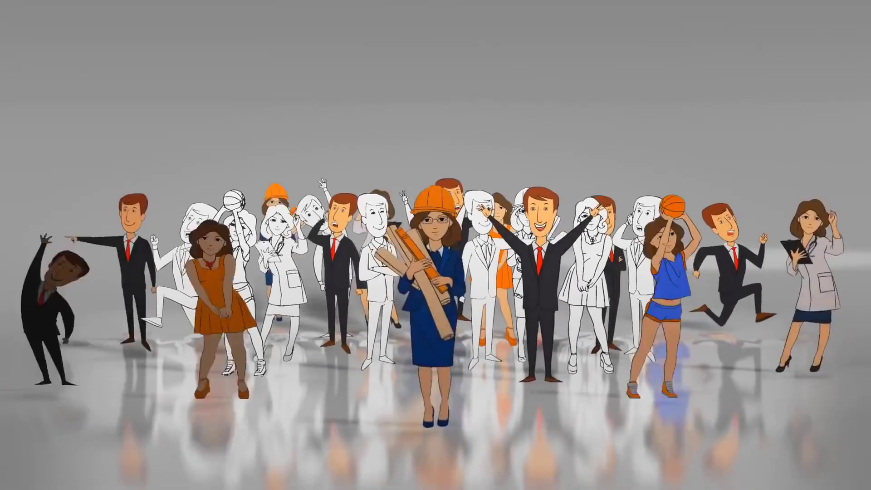